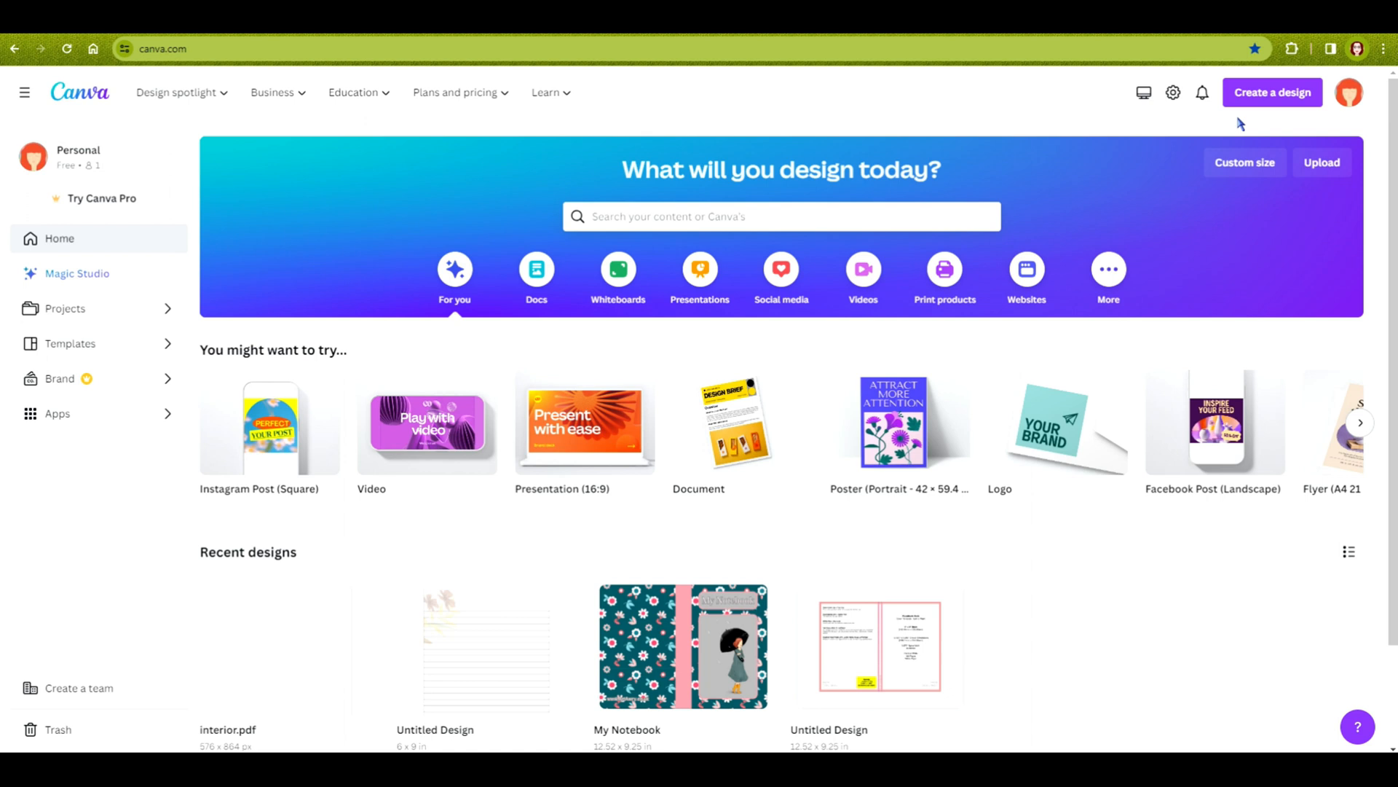
# Create a new custom-size design 6 in wide and 9 in high
pyautogui.click(1271, 93)
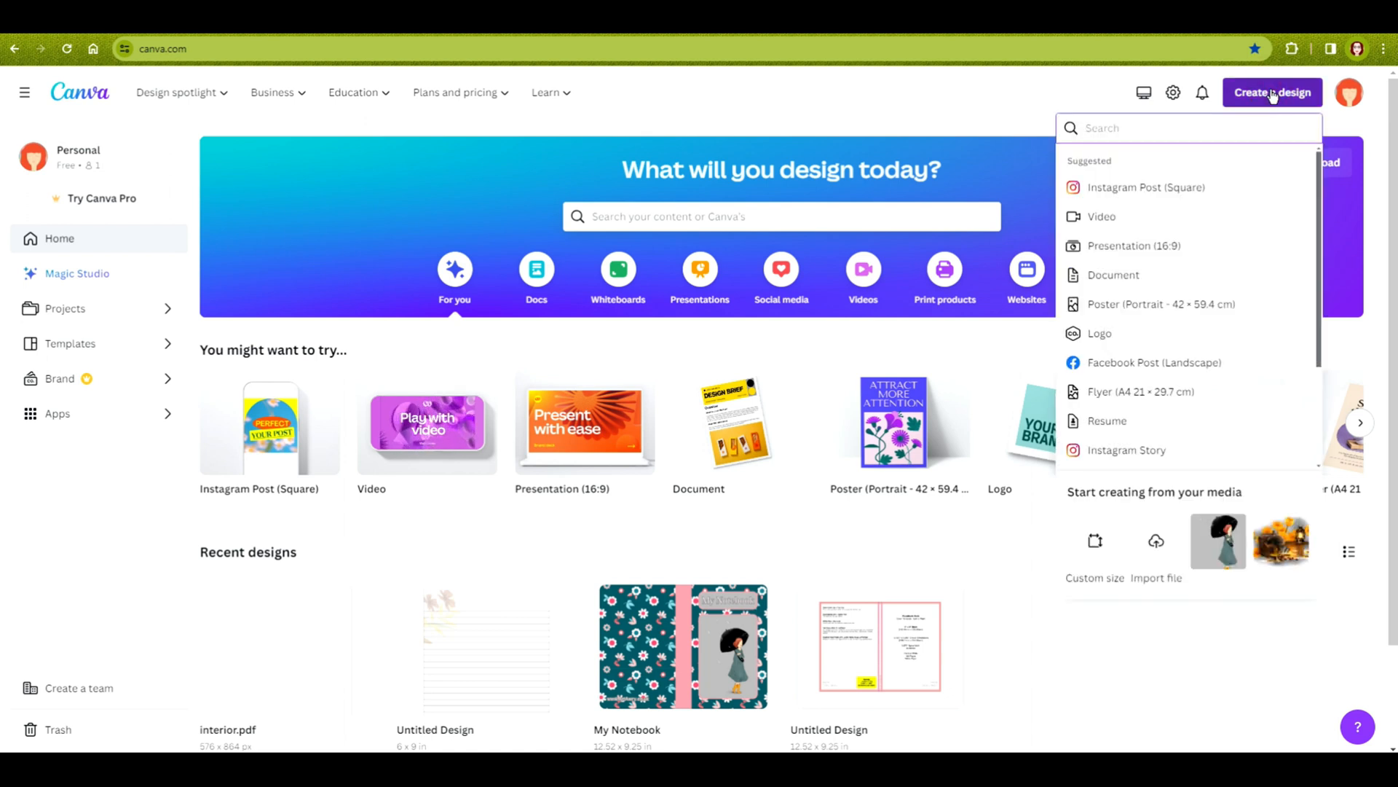
pyautogui.click(1095, 542)
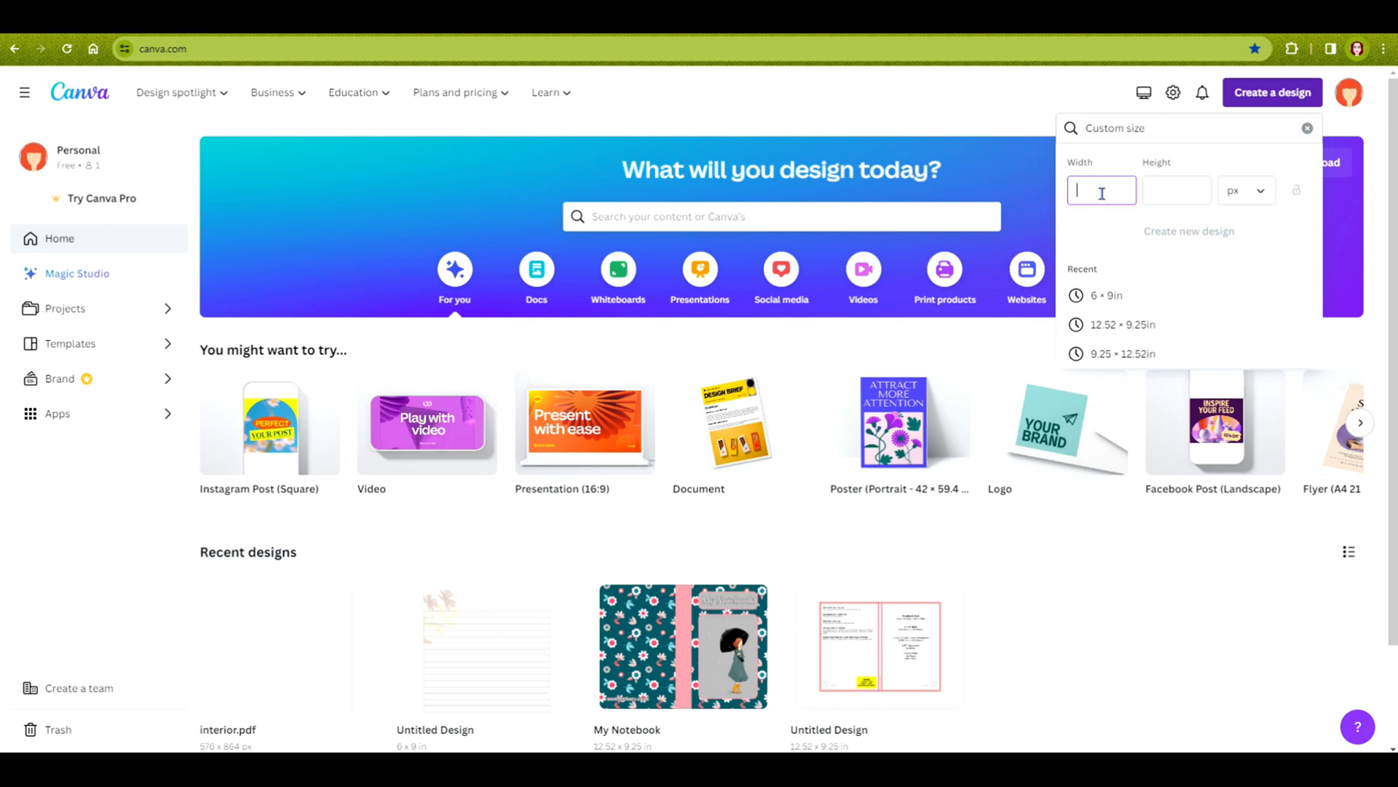
pyautogui.write('6')
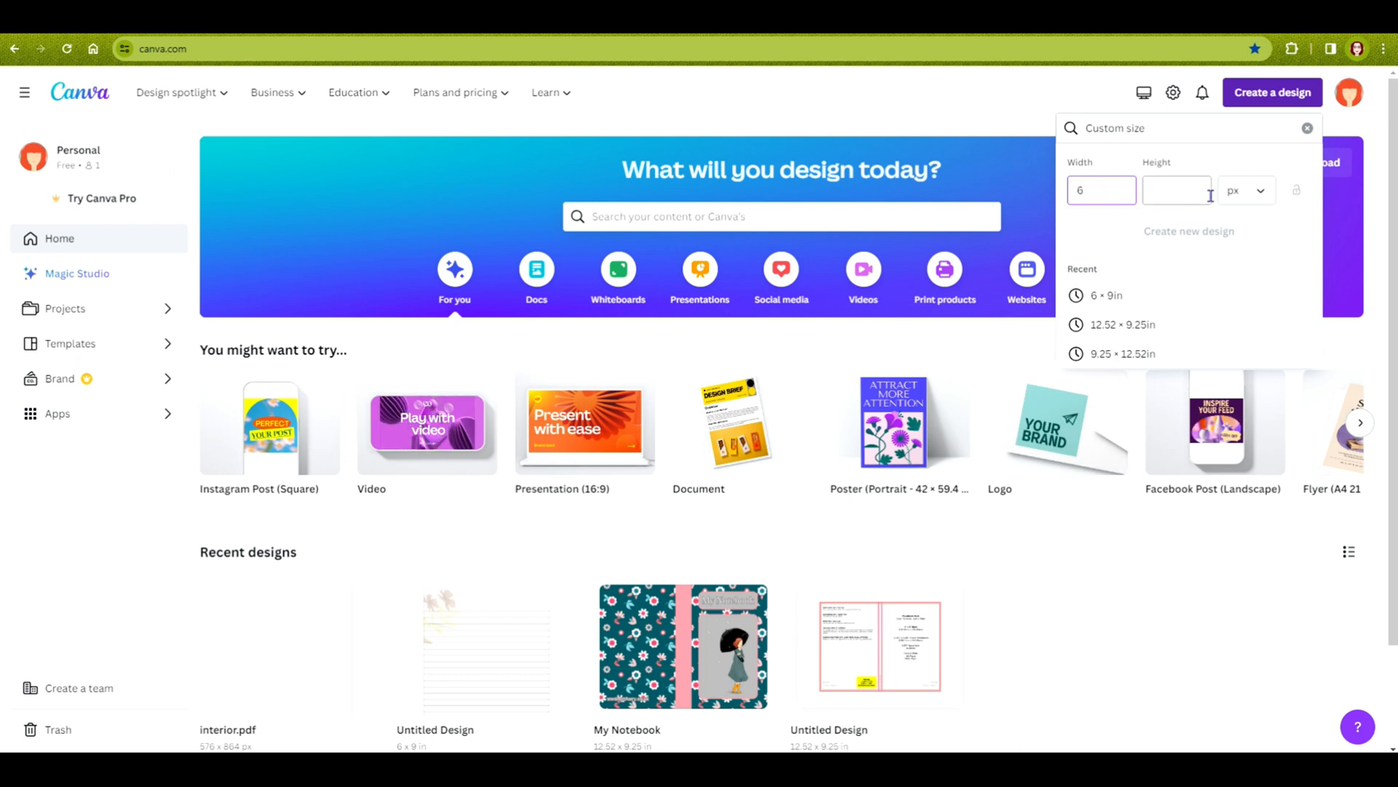
pyautogui.click(1244, 196)
pyautogui.click(1203, 262)
pyautogui.click(1111, 191)
pyautogui.moveTo(1131, 192); pyautogui.dragTo(1077, 190)
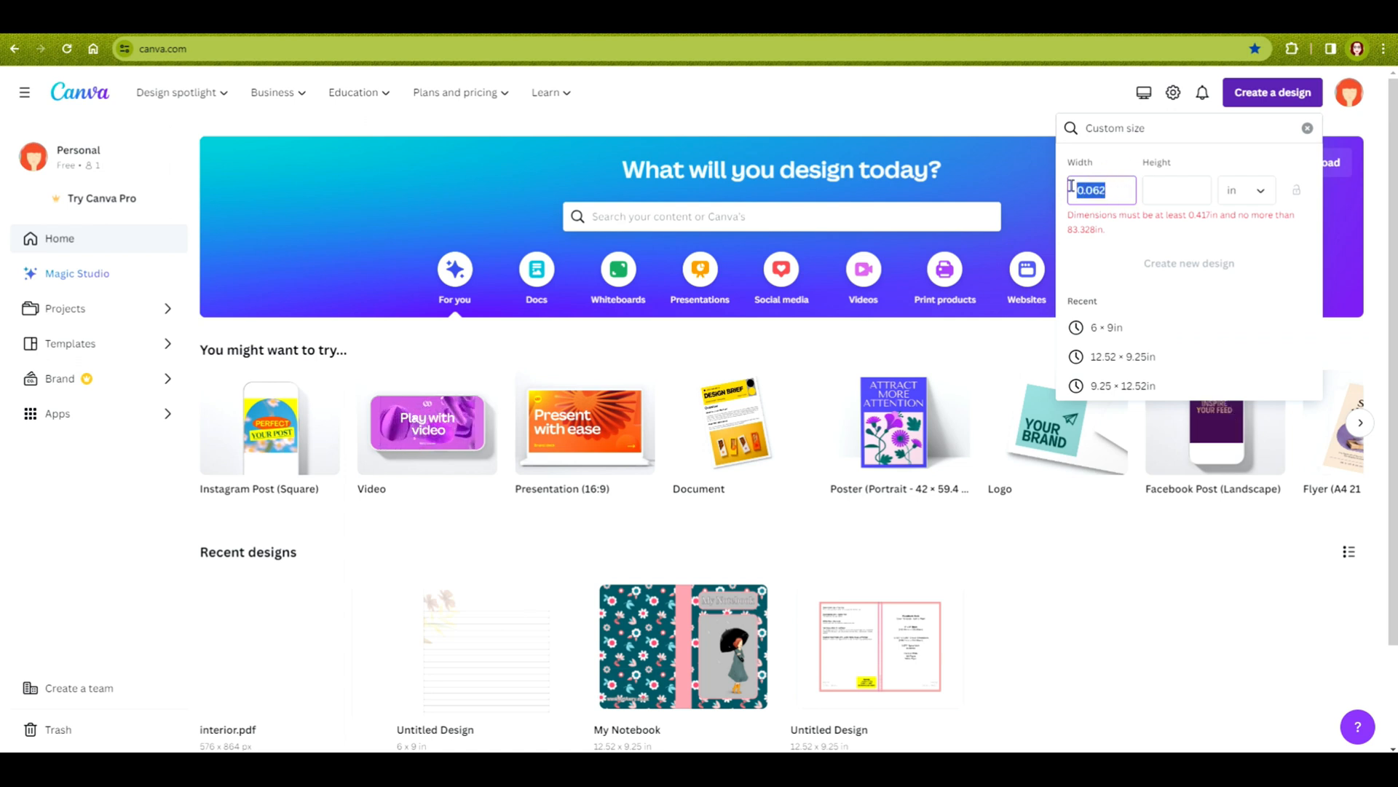
pyautogui.write('6')
pyautogui.click(1164, 192)
pyautogui.write('9')
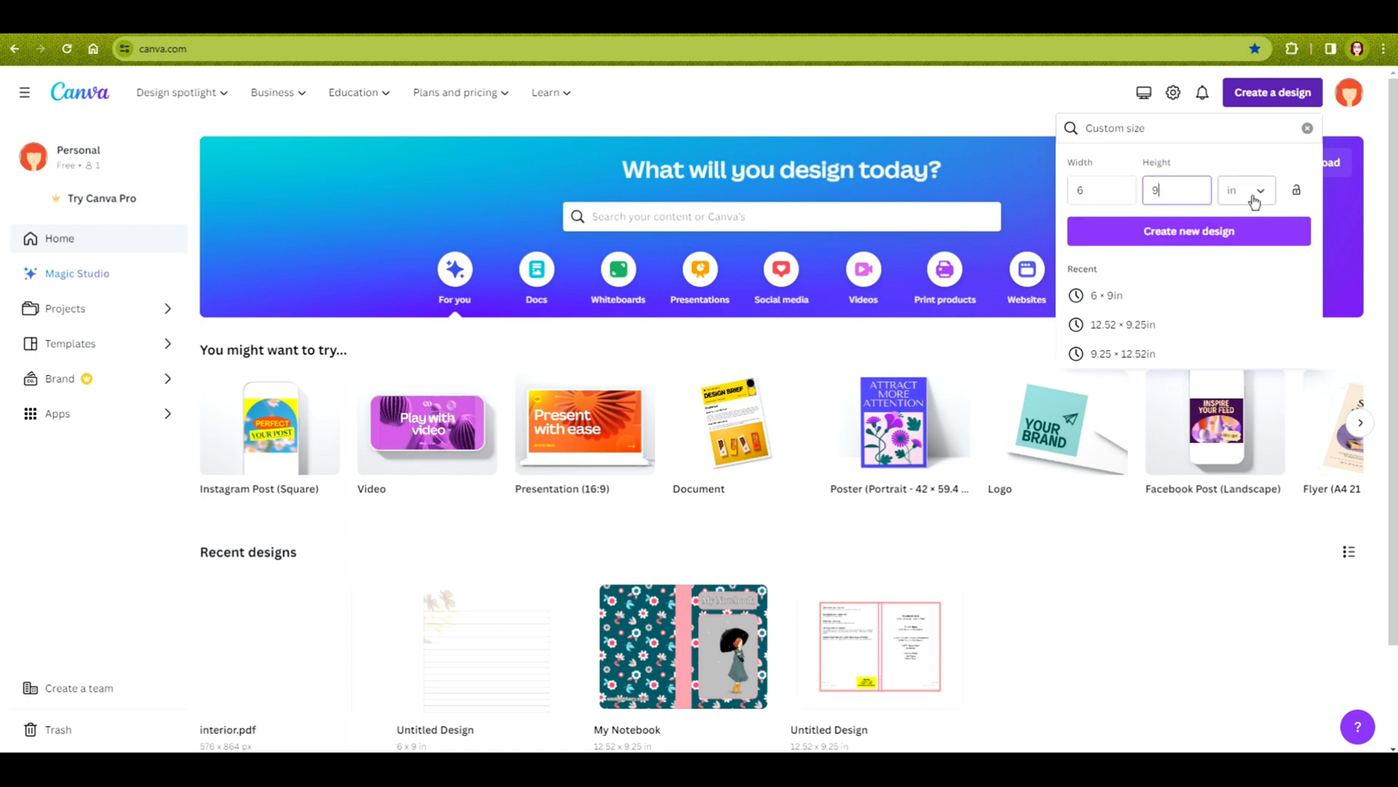
pyautogui.click(1159, 233)
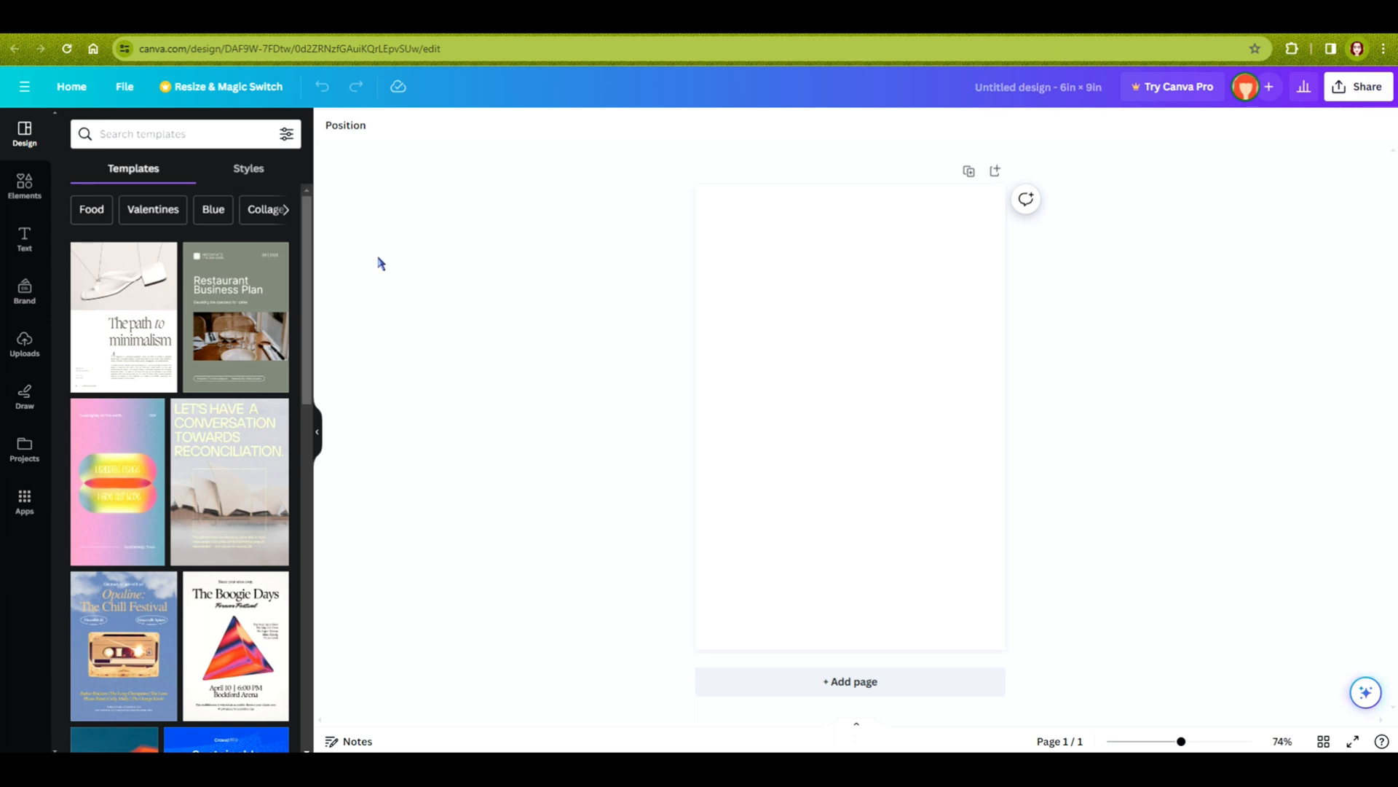
# Search the templates for "planner" and apply the Off White and Blue Minimal and Chic Self Care Planner to the page
pyautogui.click(180, 131)
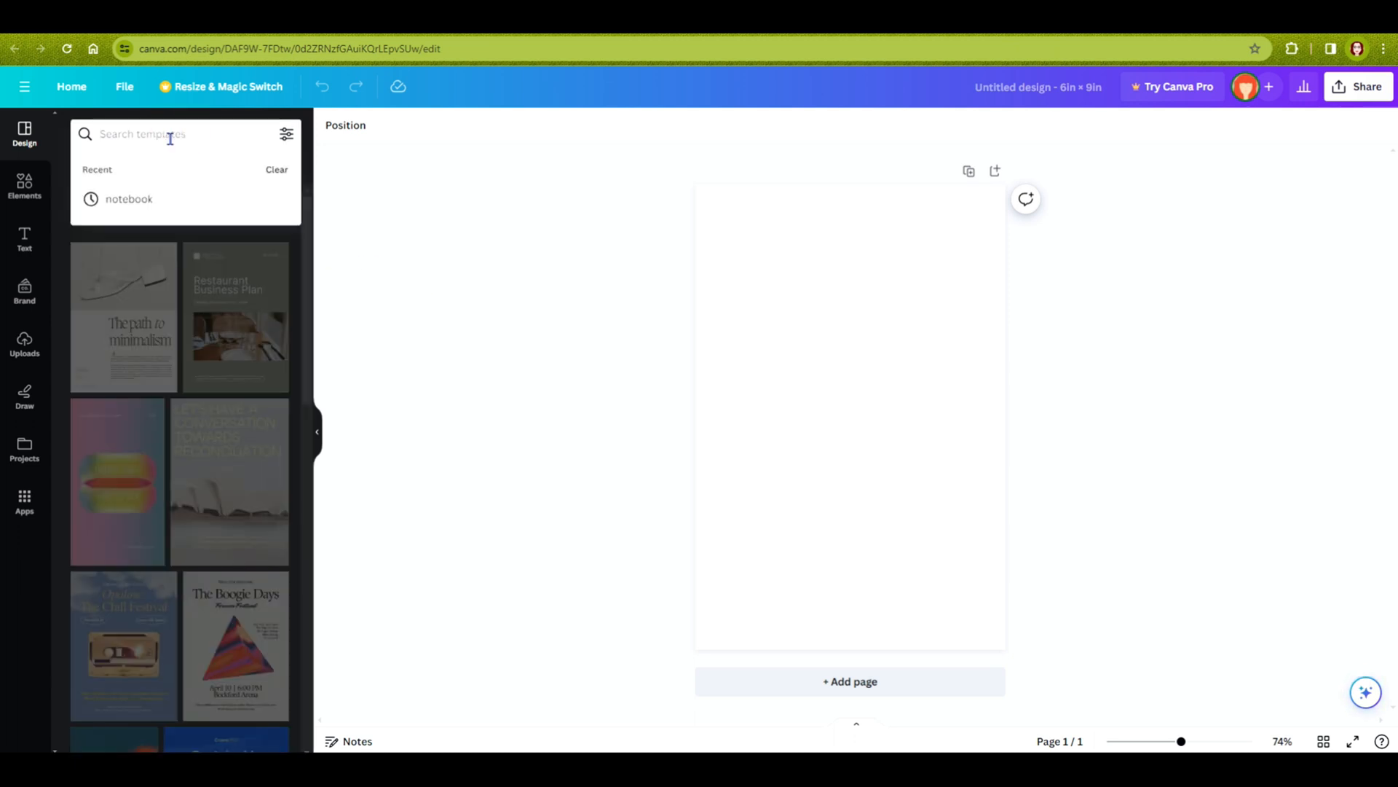
pyautogui.write('planner')
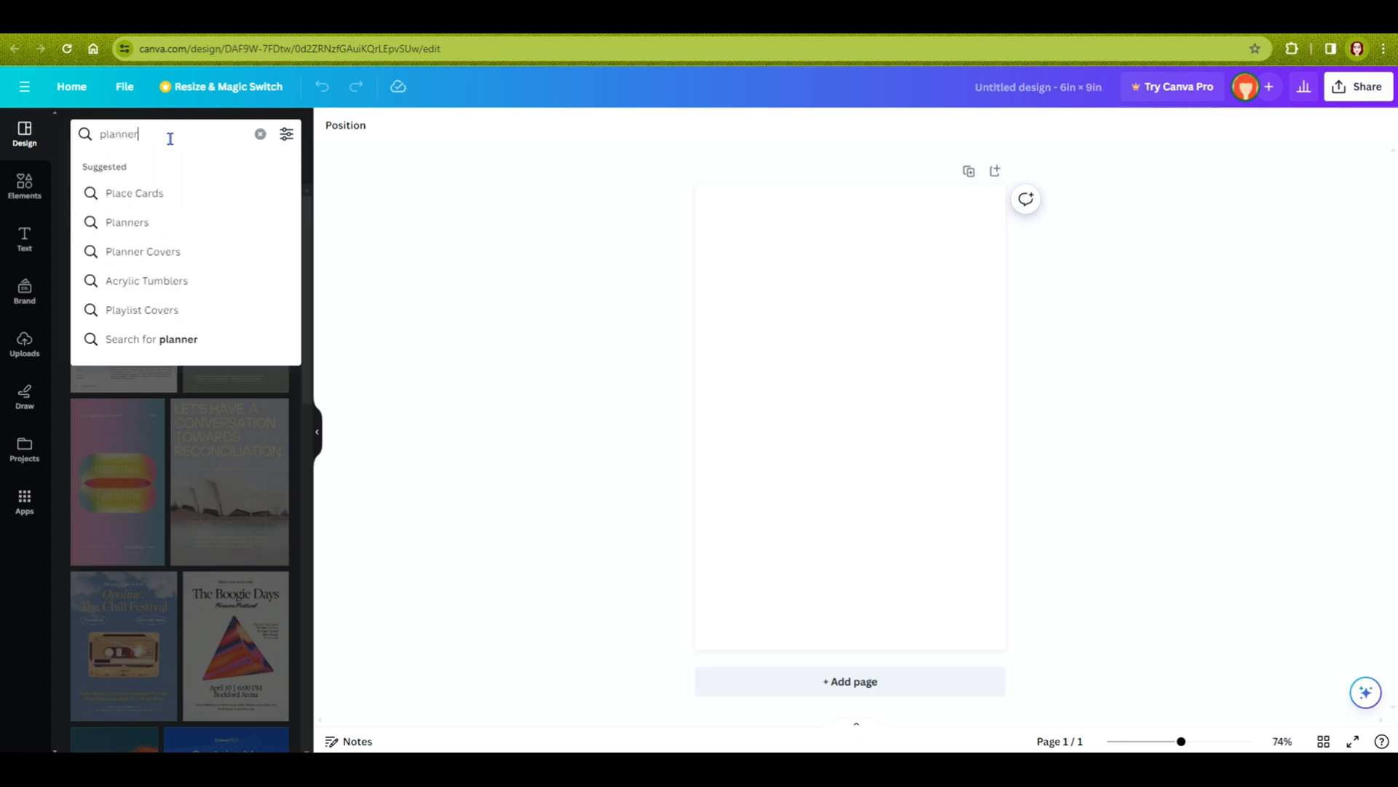
pyautogui.press('Return')
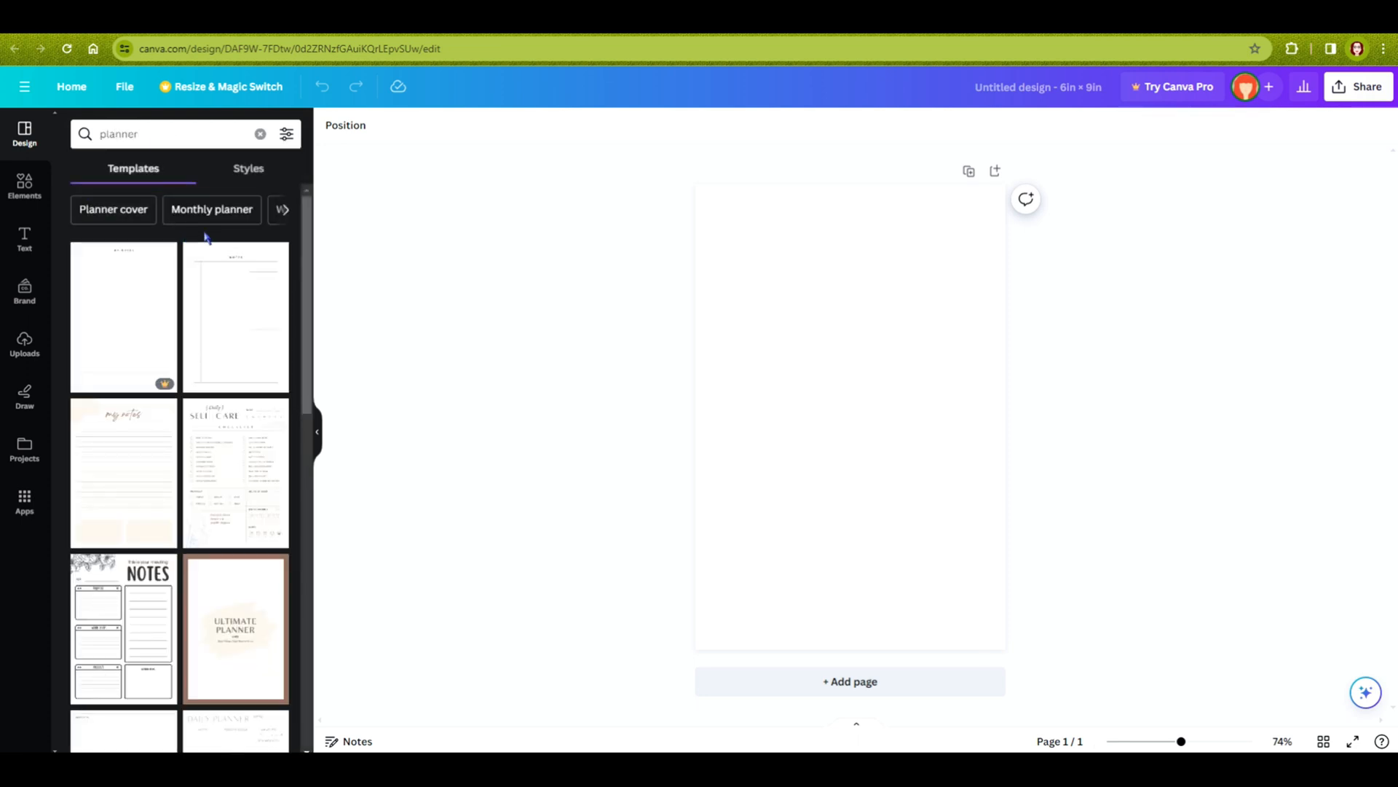
pyautogui.click(140, 306)
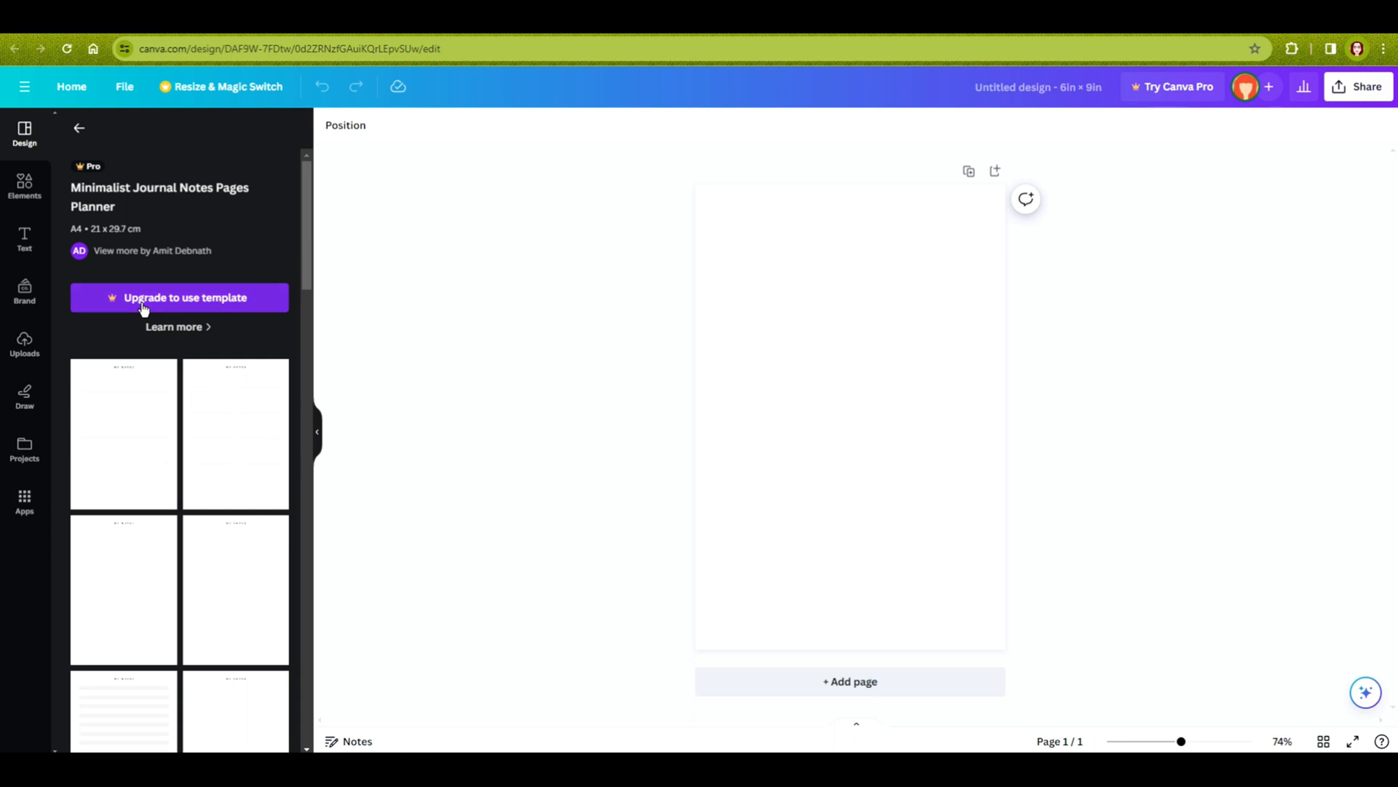
pyautogui.click(79, 129)
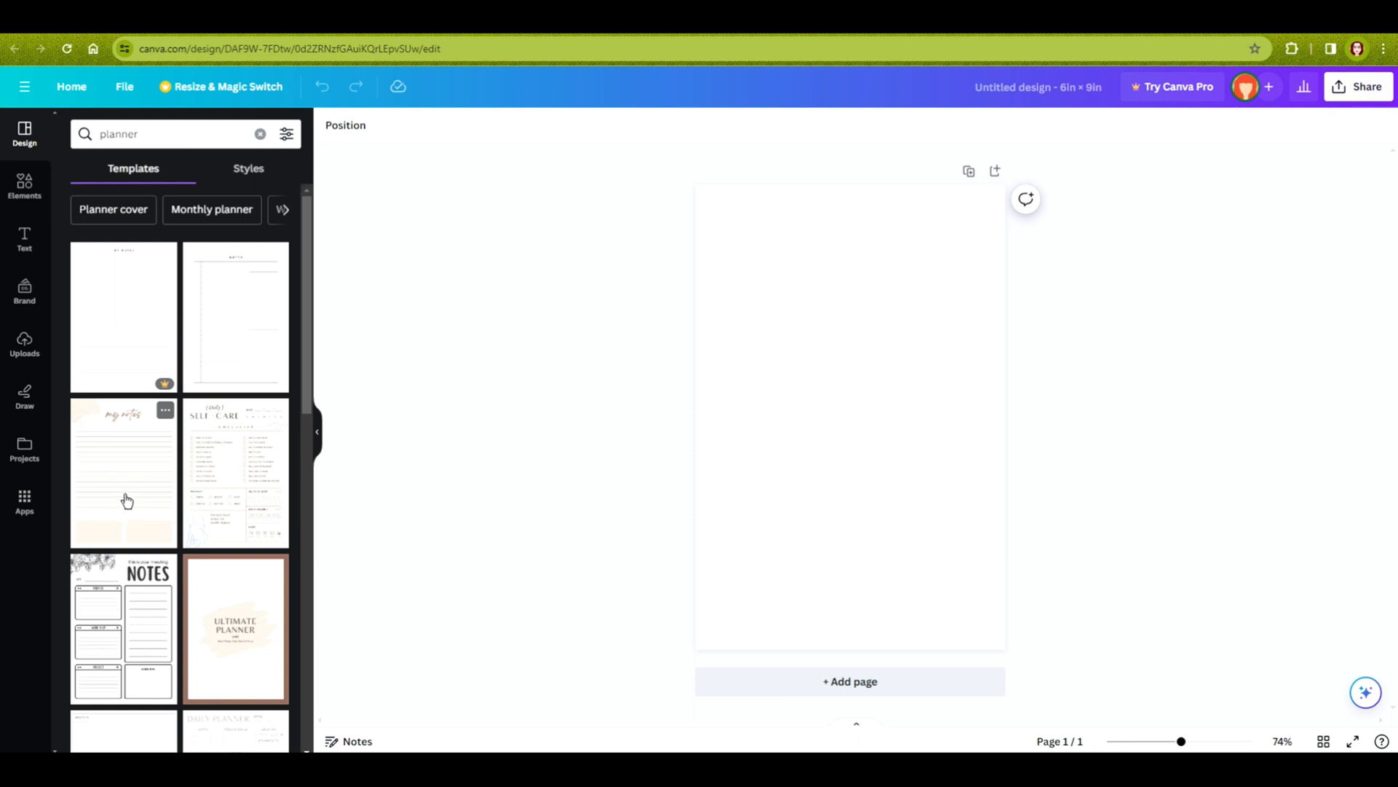
pyautogui.click(229, 470)
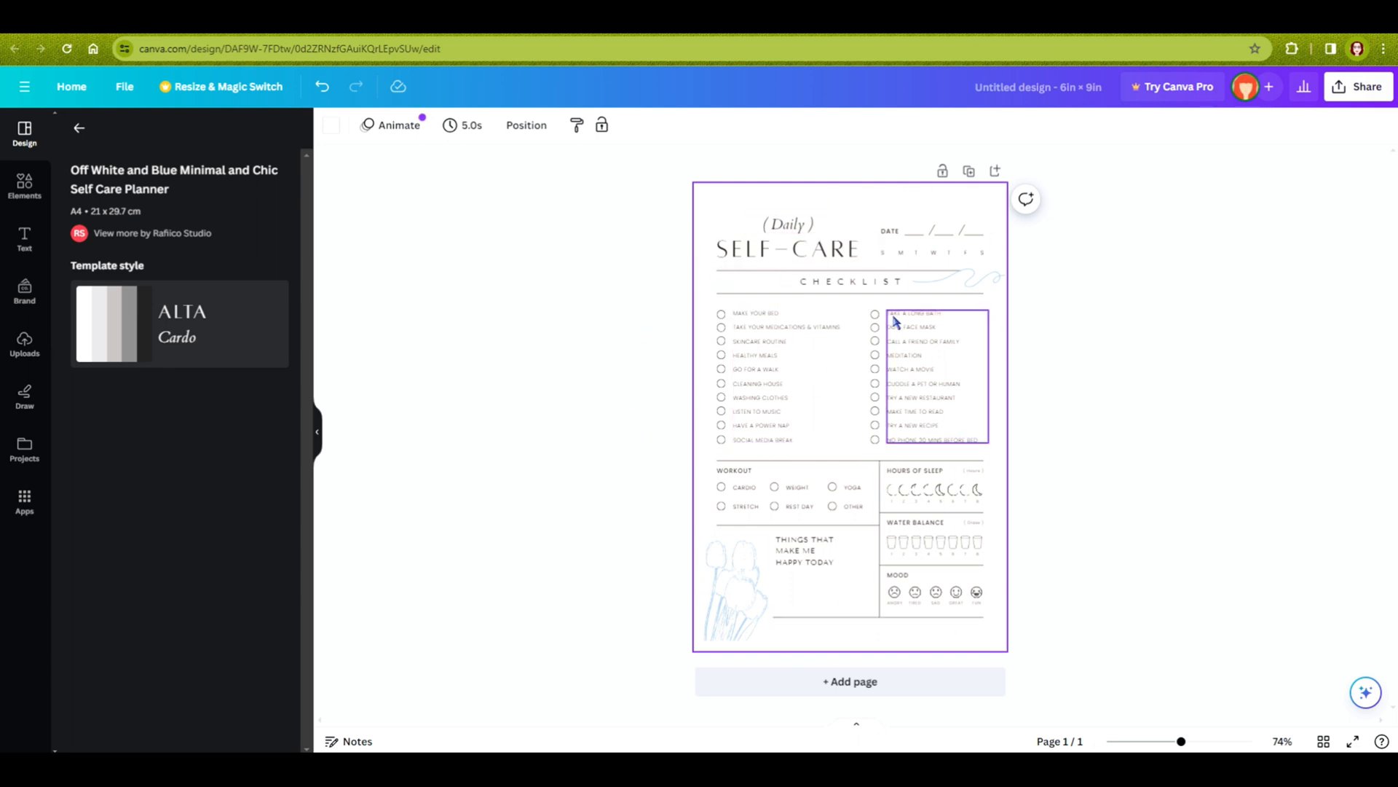
# Set the page's background colour to solid white from the default colours
pyautogui.rightClick(850, 210)
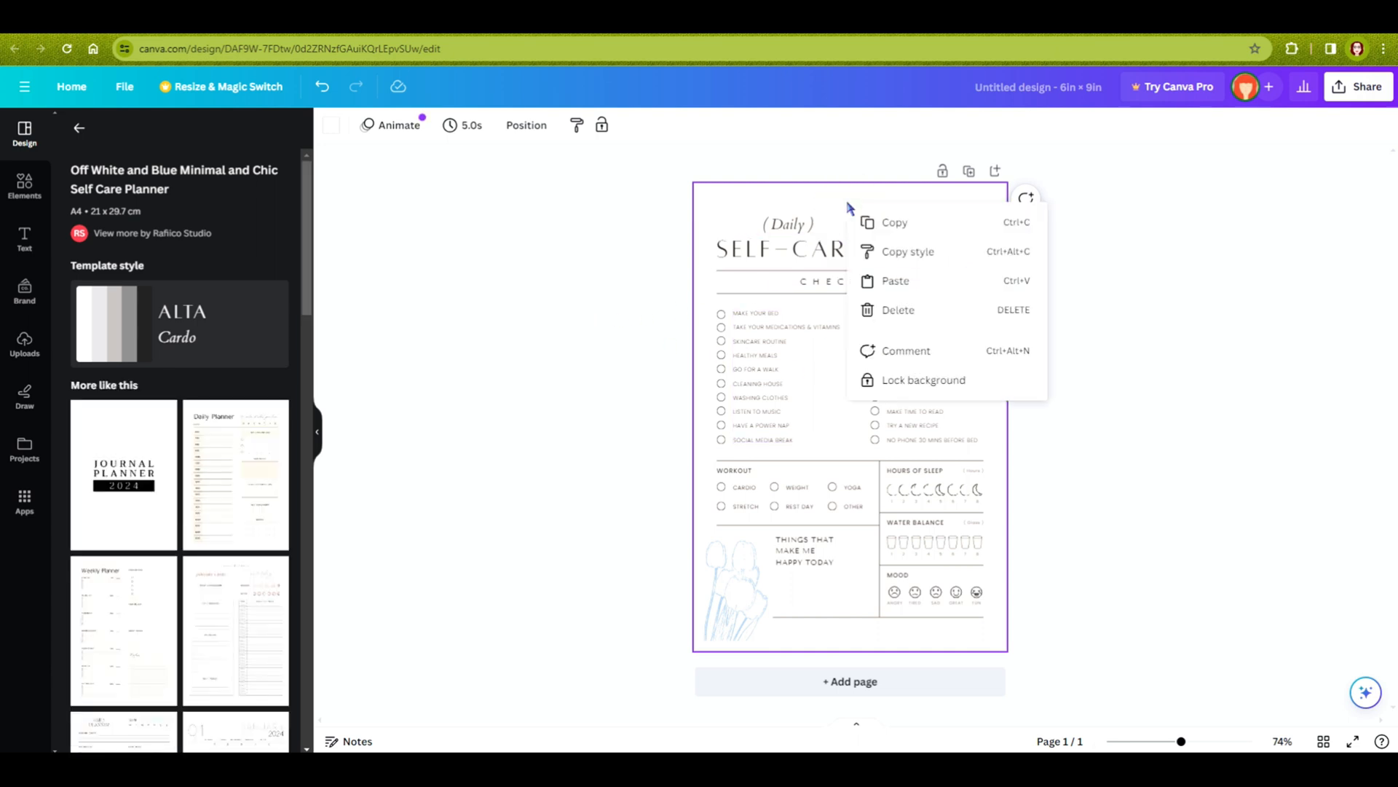
pyautogui.click(841, 200)
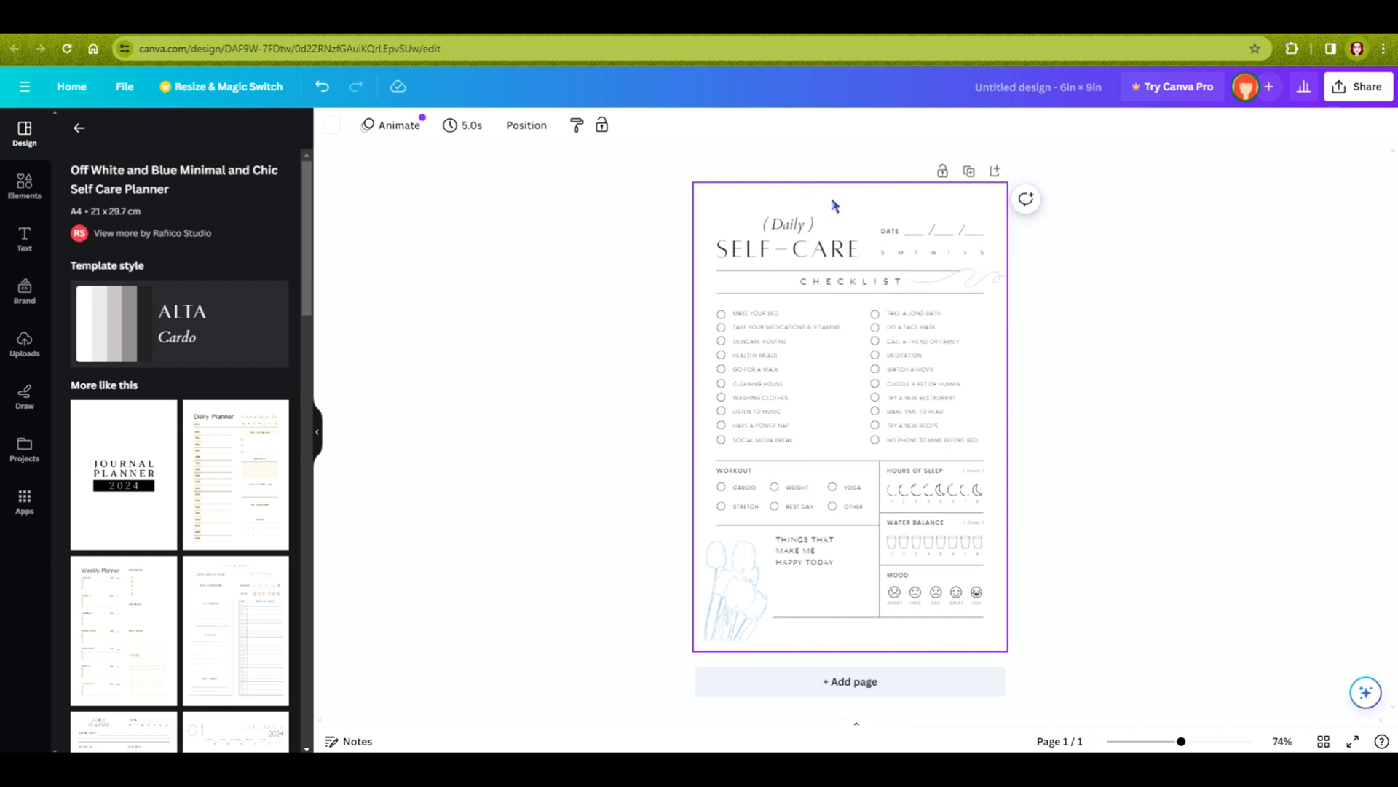
pyautogui.click(331, 127)
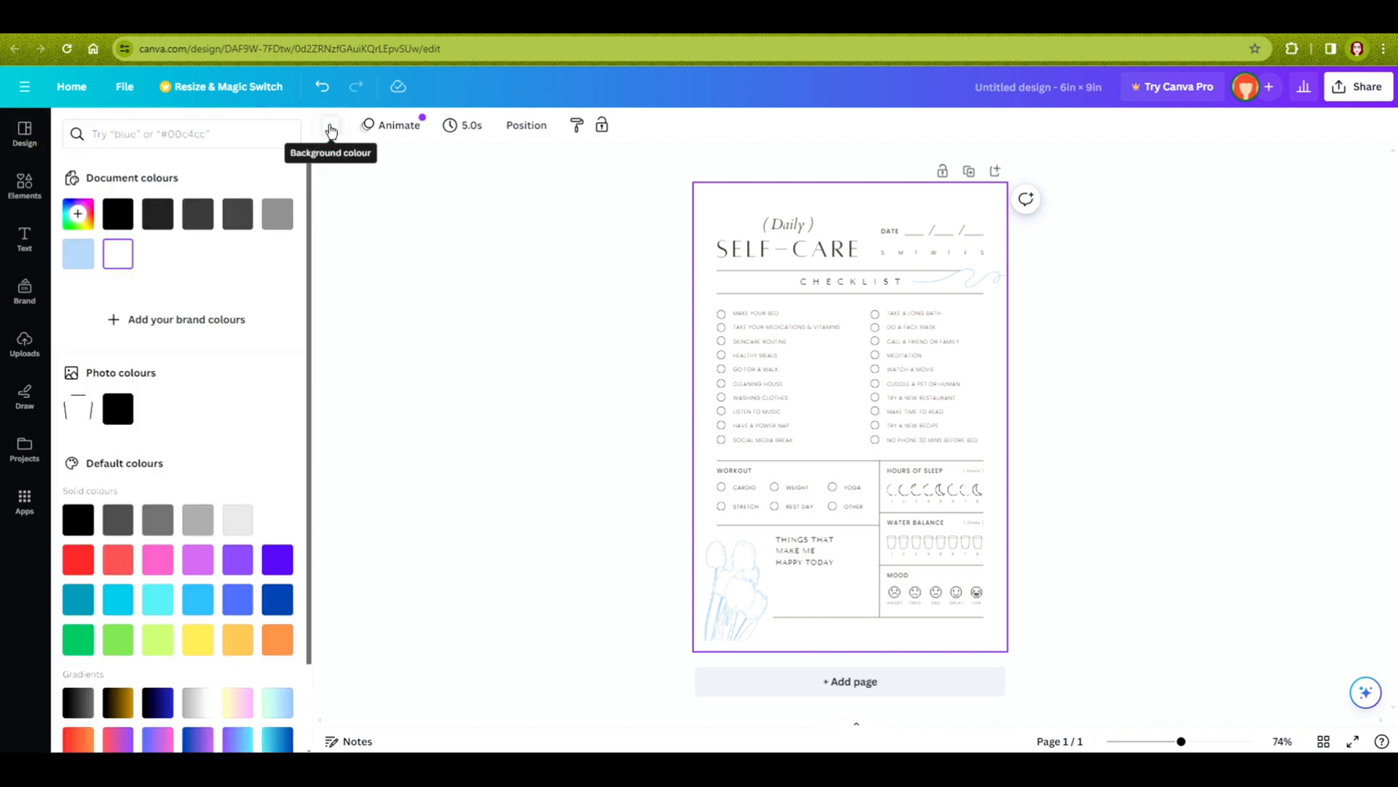
pyautogui.click(243, 521)
pyautogui.click(280, 521)
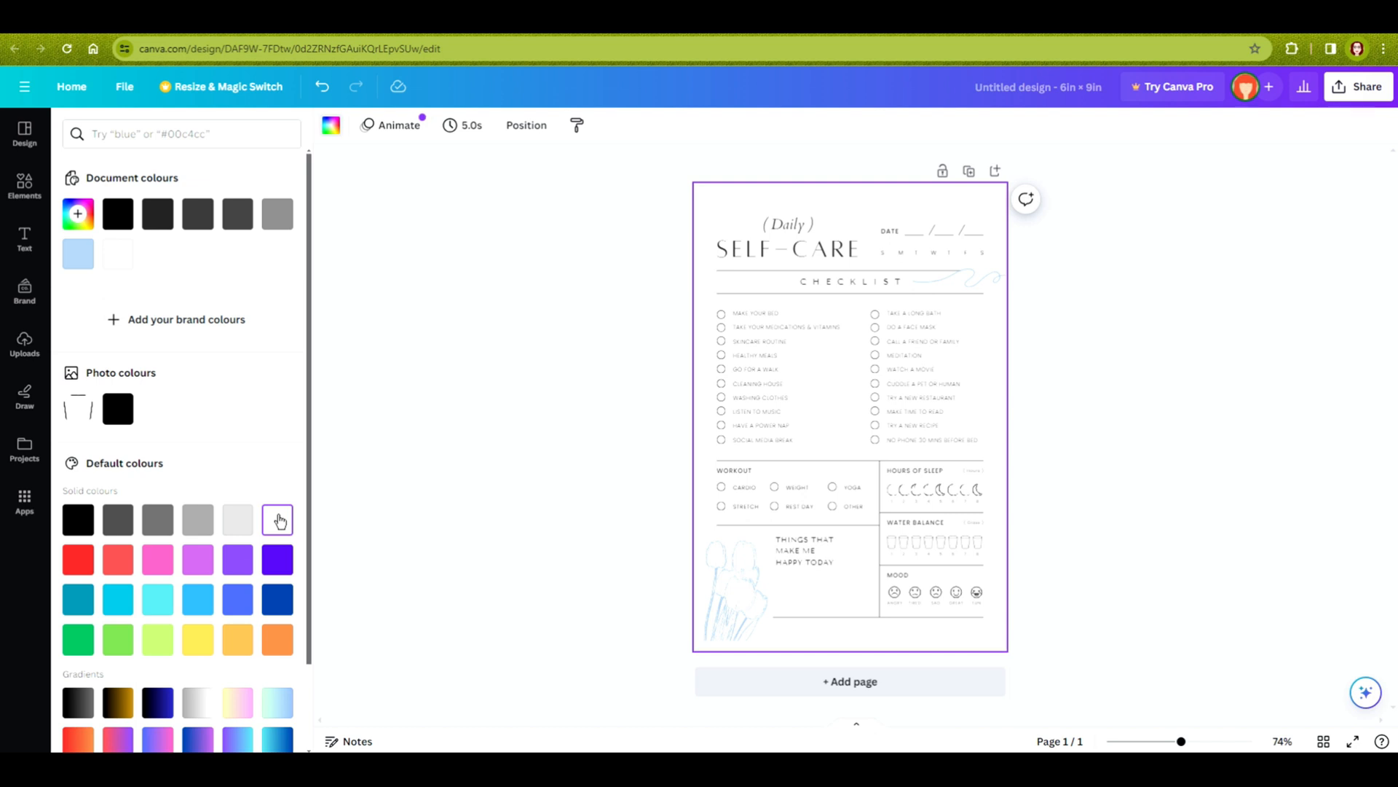
pyautogui.click(570, 269)
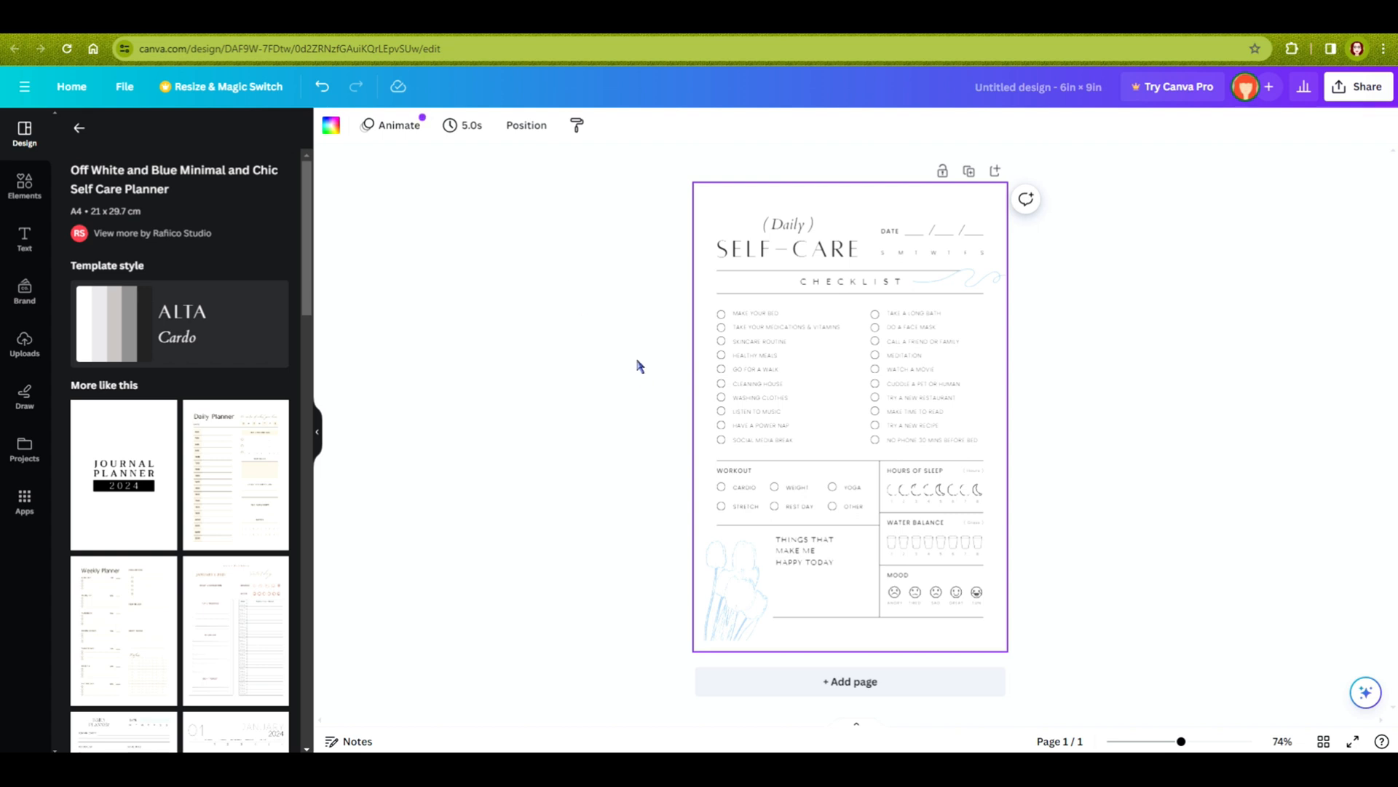
# Delete the blue brush illustration beside the "Things that make me happy today" text
pyautogui.click(749, 600)
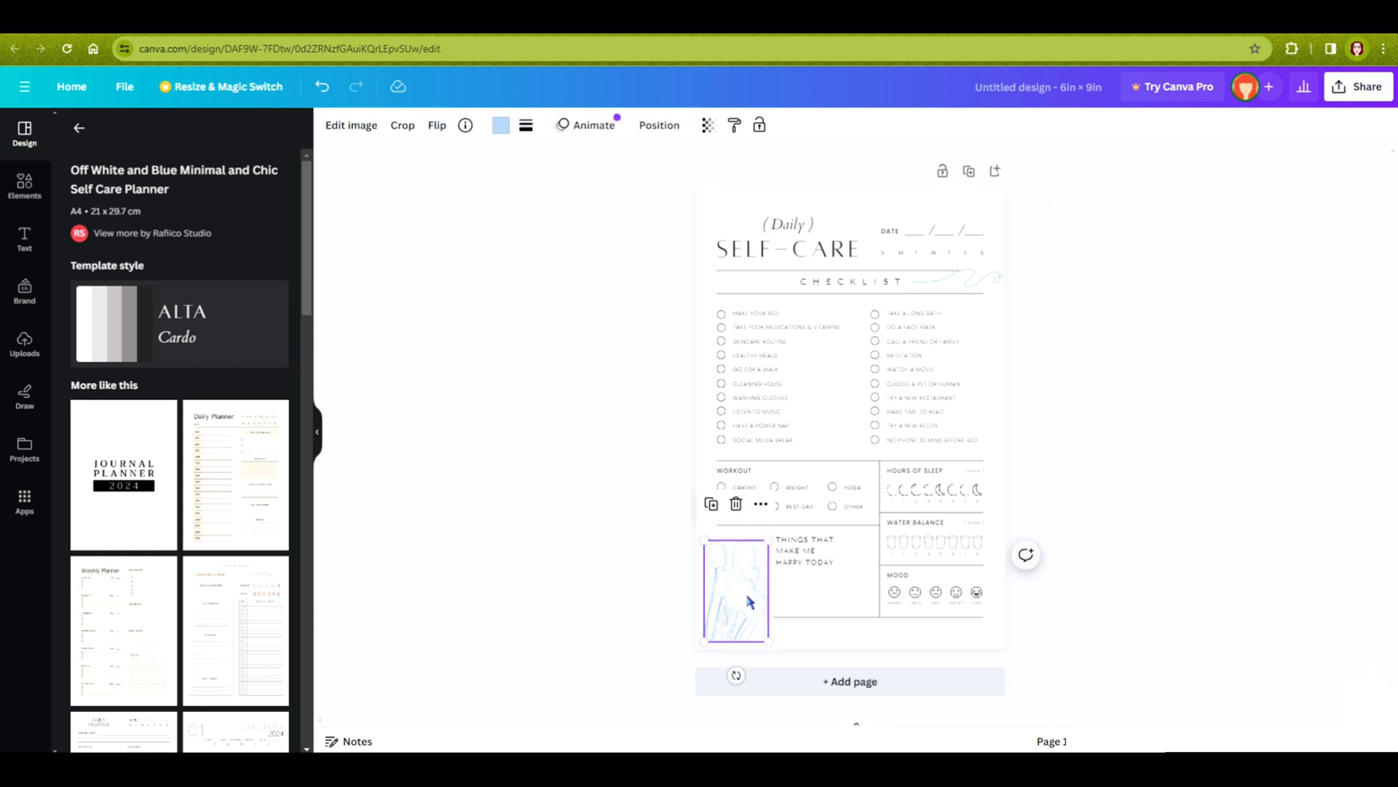
pyautogui.press('Delete')
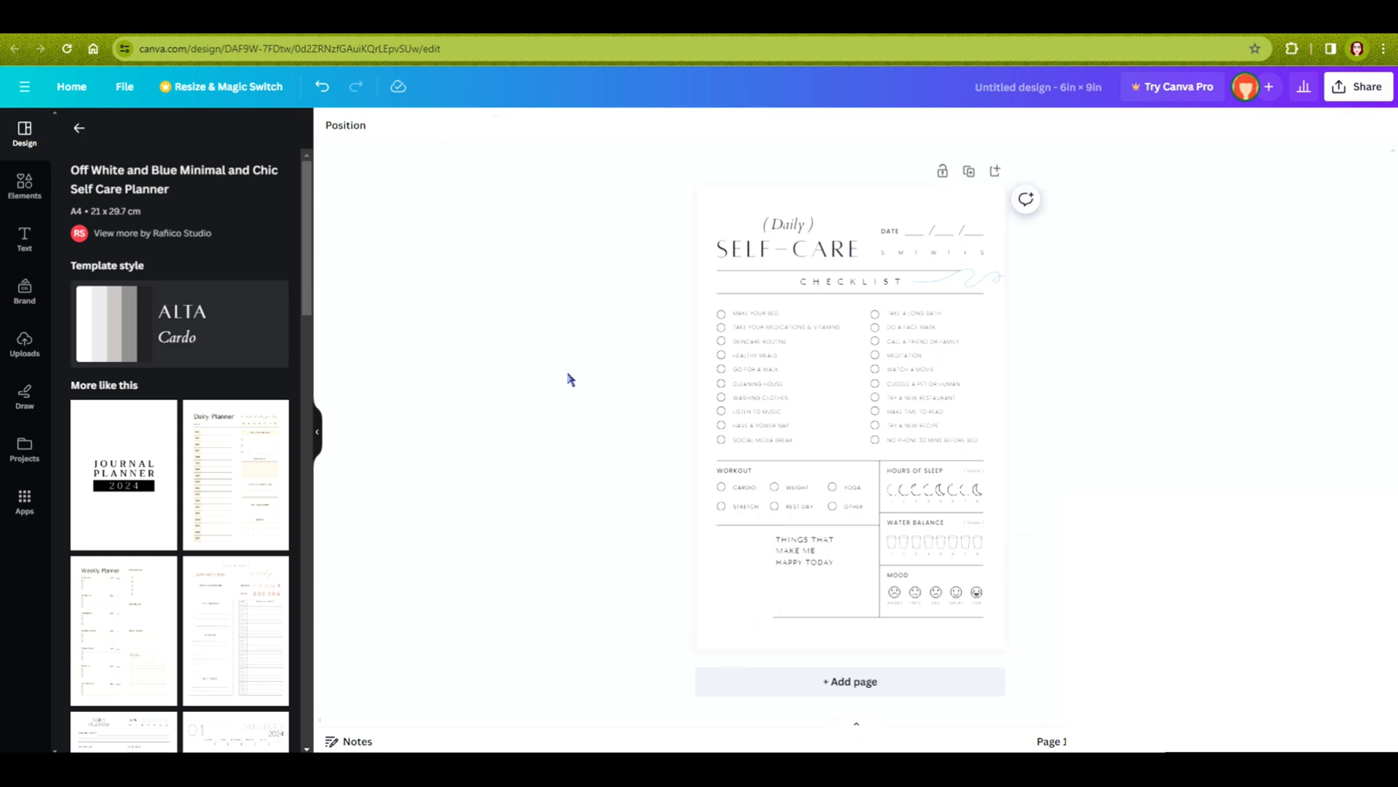
pyautogui.click(782, 558)
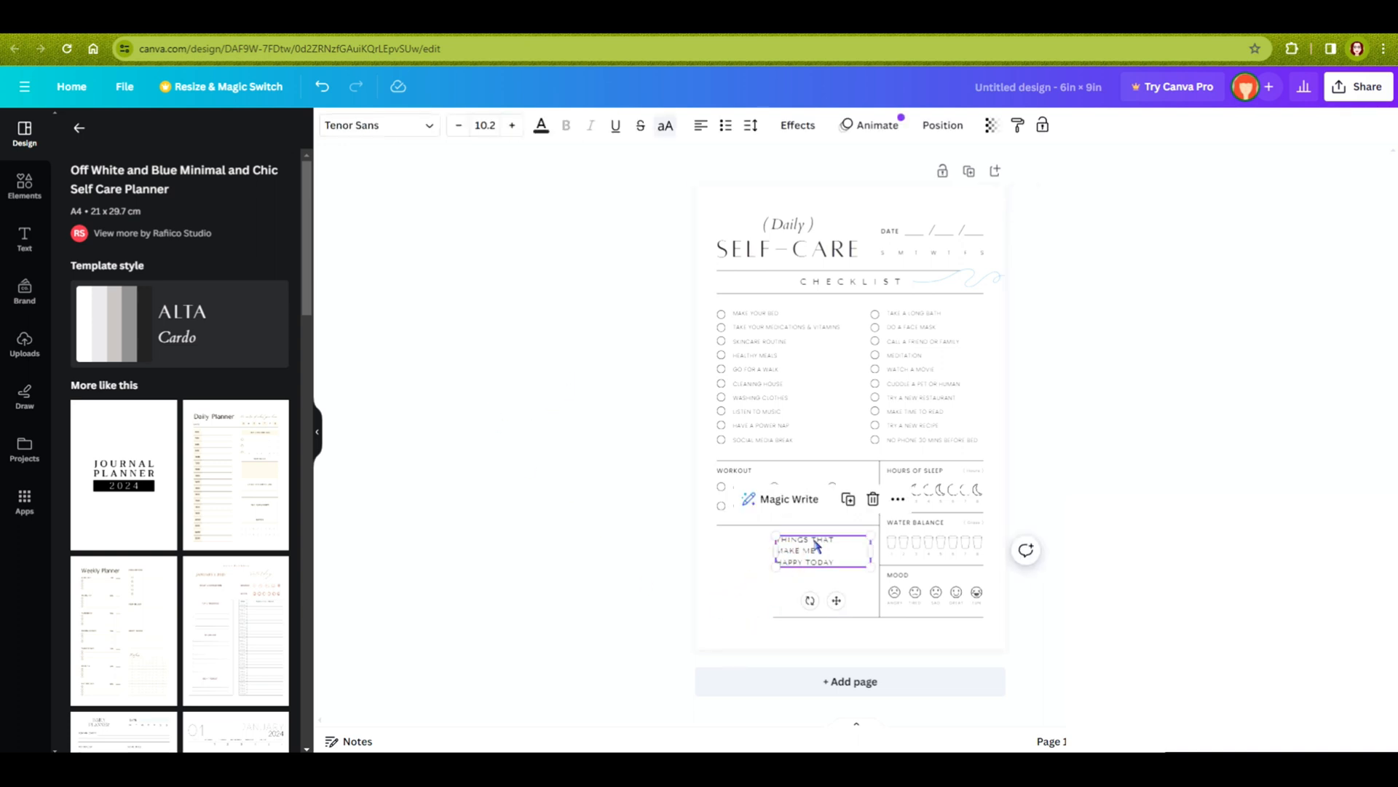
pyautogui.click(729, 562)
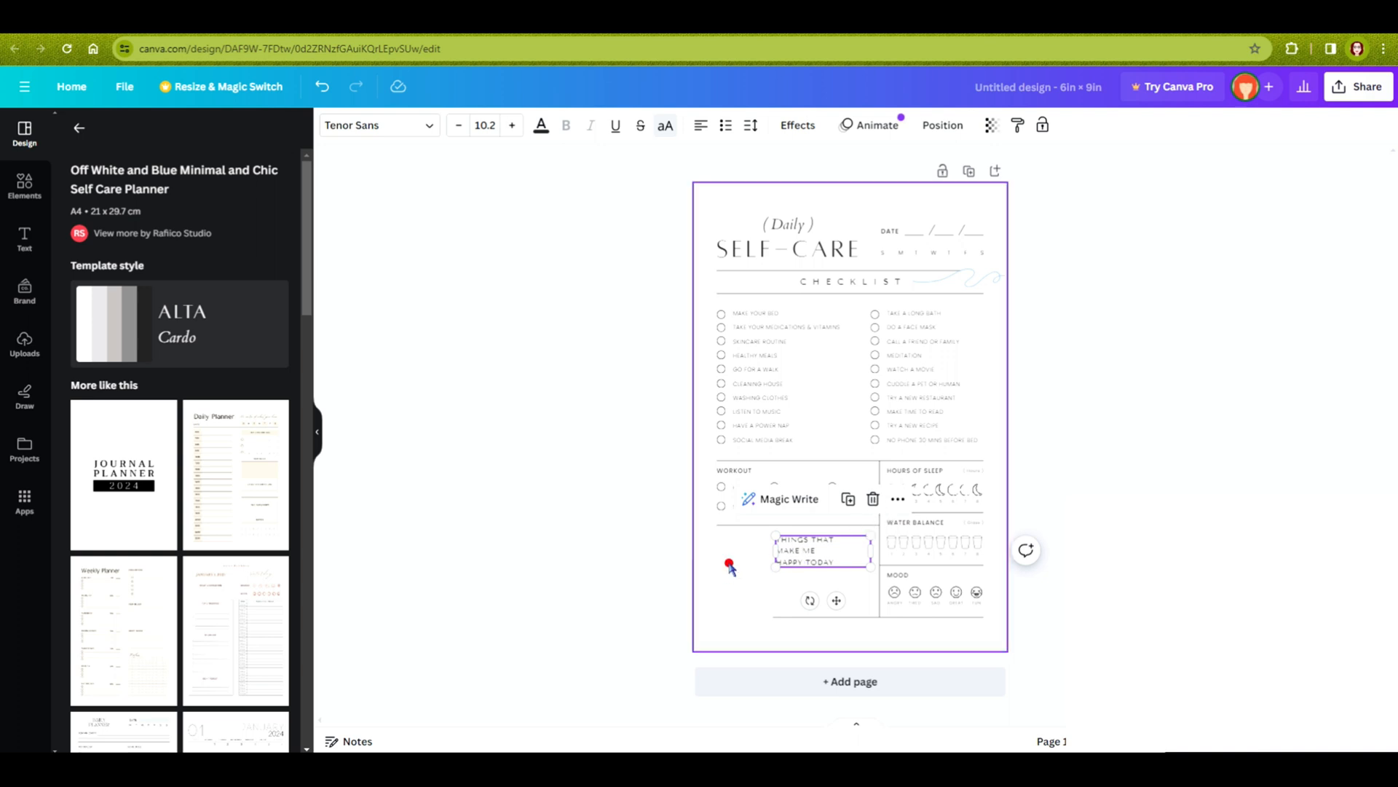
# Search the elements for "black and white flower" and list all matching graphics
pyautogui.click(24, 186)
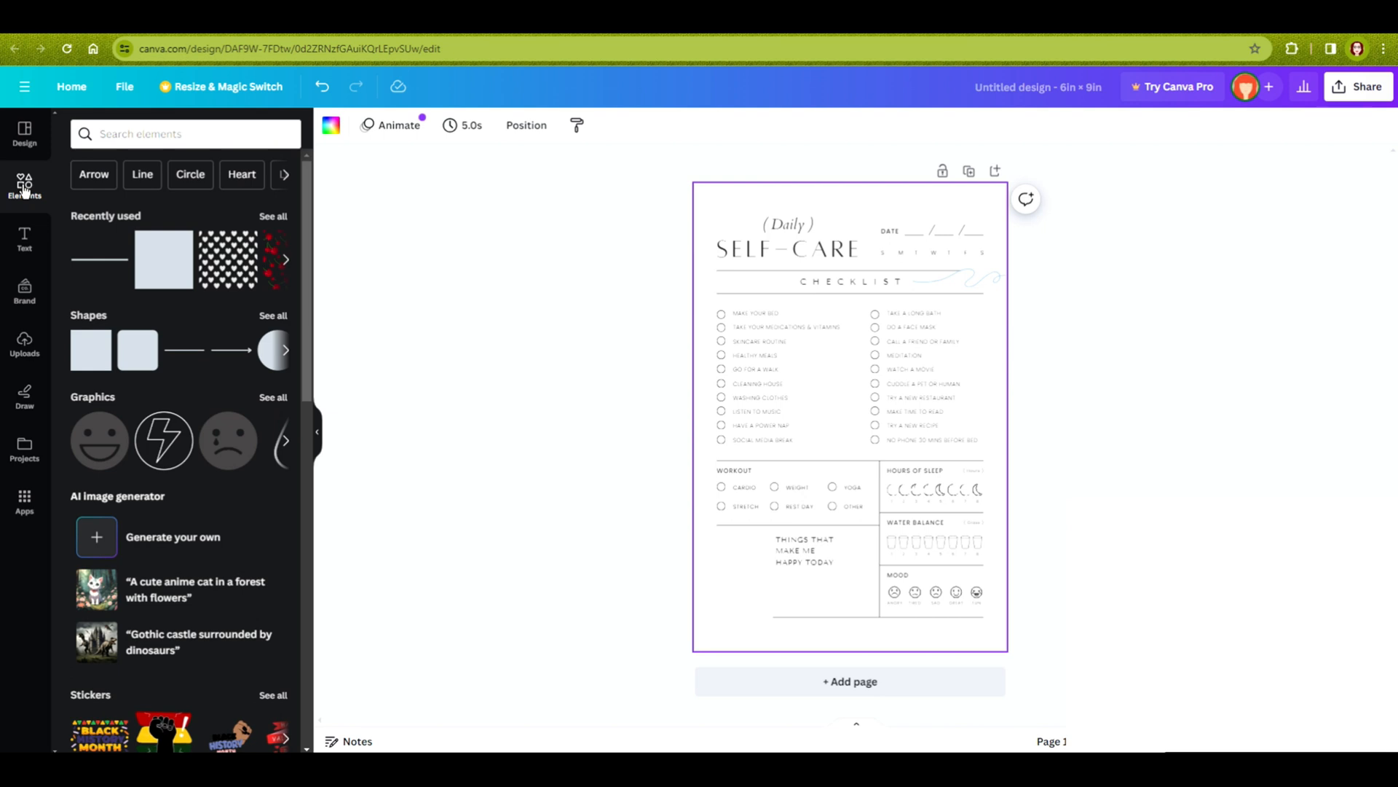
pyautogui.click(135, 133)
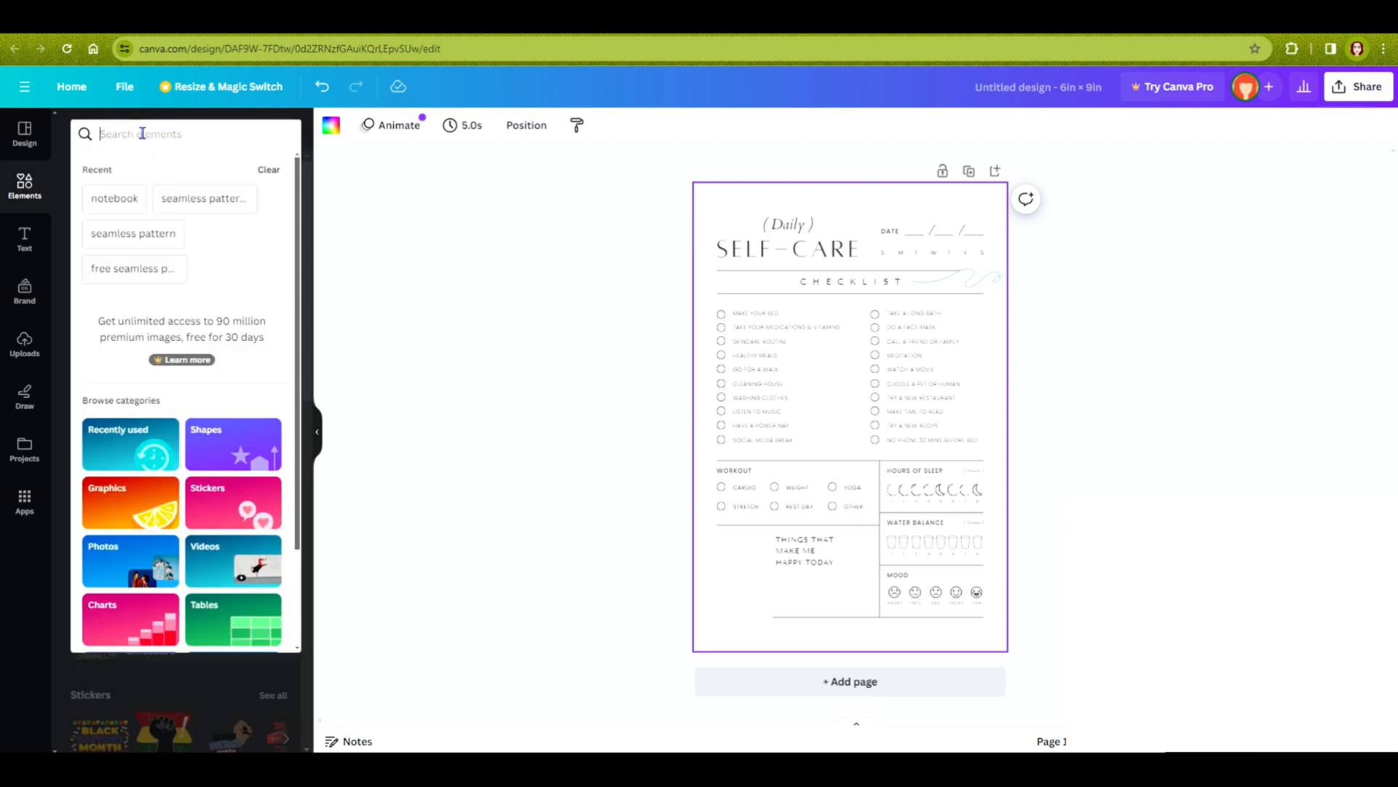
pyautogui.write('black and whit')
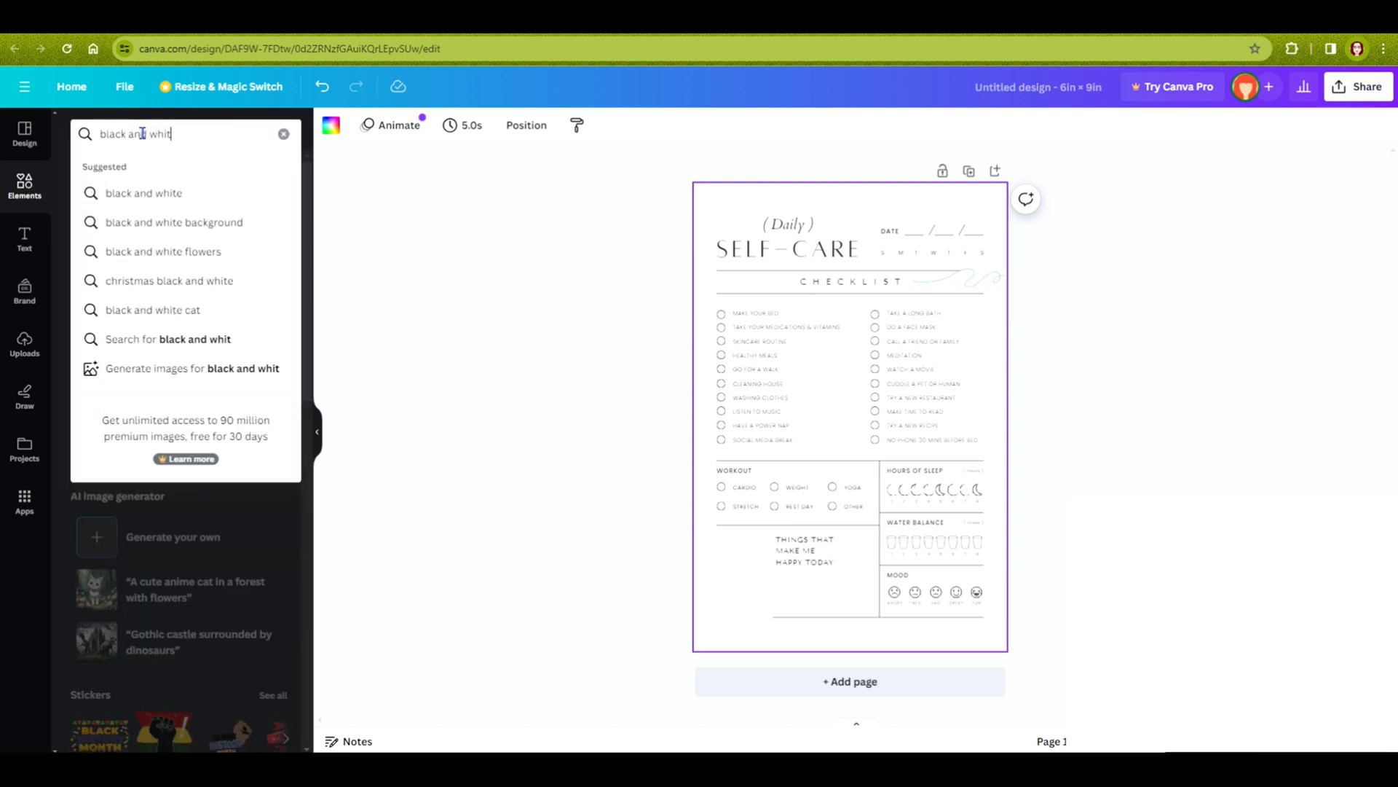
pyautogui.write('e flower')
pyautogui.press('Return')
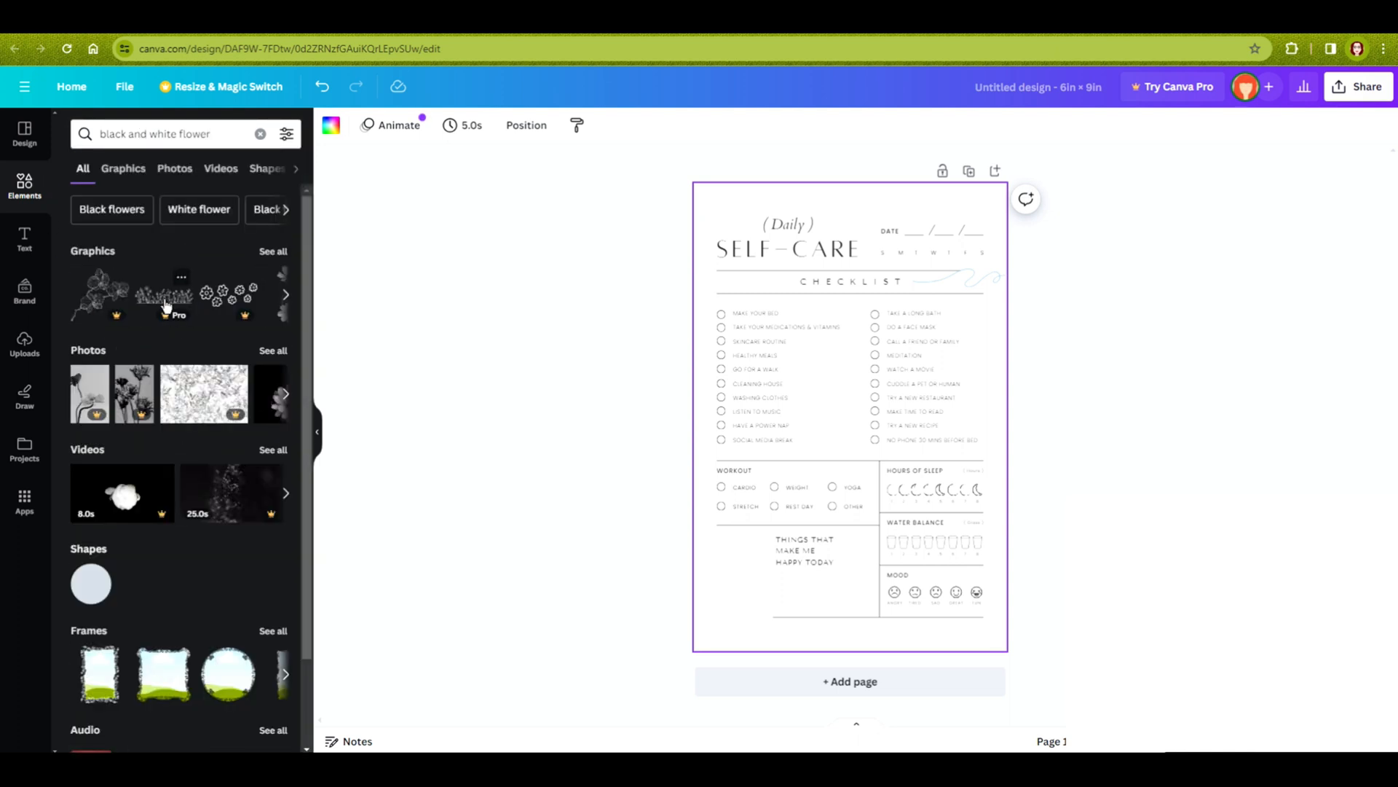
pyautogui.scroll(-1, 204, 358)
pyautogui.scroll(-4, 204, 358)
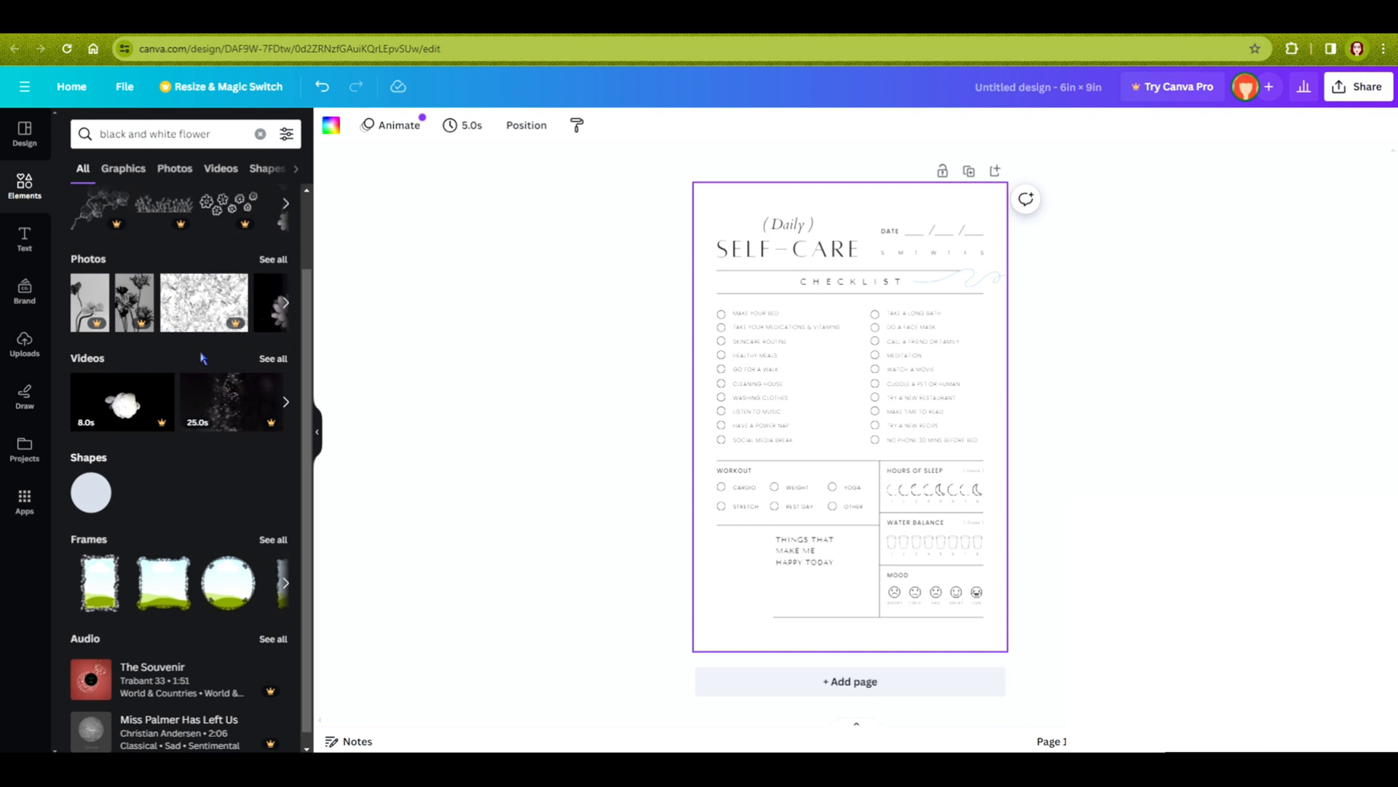
pyautogui.scroll(5, 254, 293)
pyautogui.click(266, 251)
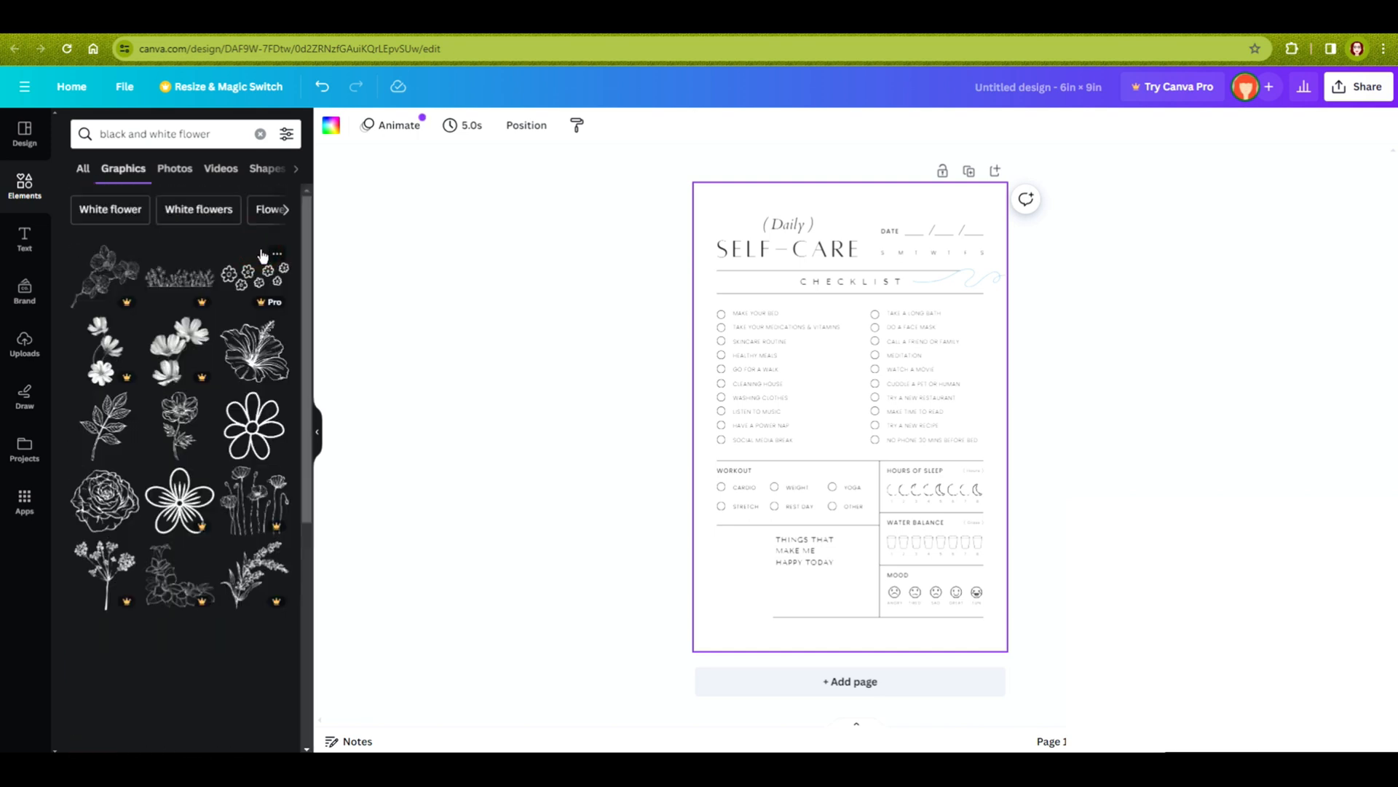
# Add the hibiscus line drawing, shrink it and place it in the page's lower-left corner beside the "Things that make me happy today" text
pyautogui.click(255, 352)
pyautogui.moveTo(903, 441); pyautogui.dragTo(818, 610)
pyautogui.moveTo(825, 533); pyautogui.dragTo(768, 584)
pyautogui.moveTo(737, 616); pyautogui.dragTo(788, 644)
pyautogui.click(609, 621)
pyautogui.click(732, 586)
pyautogui.moveTo(746, 618); pyautogui.dragTo(745, 625)
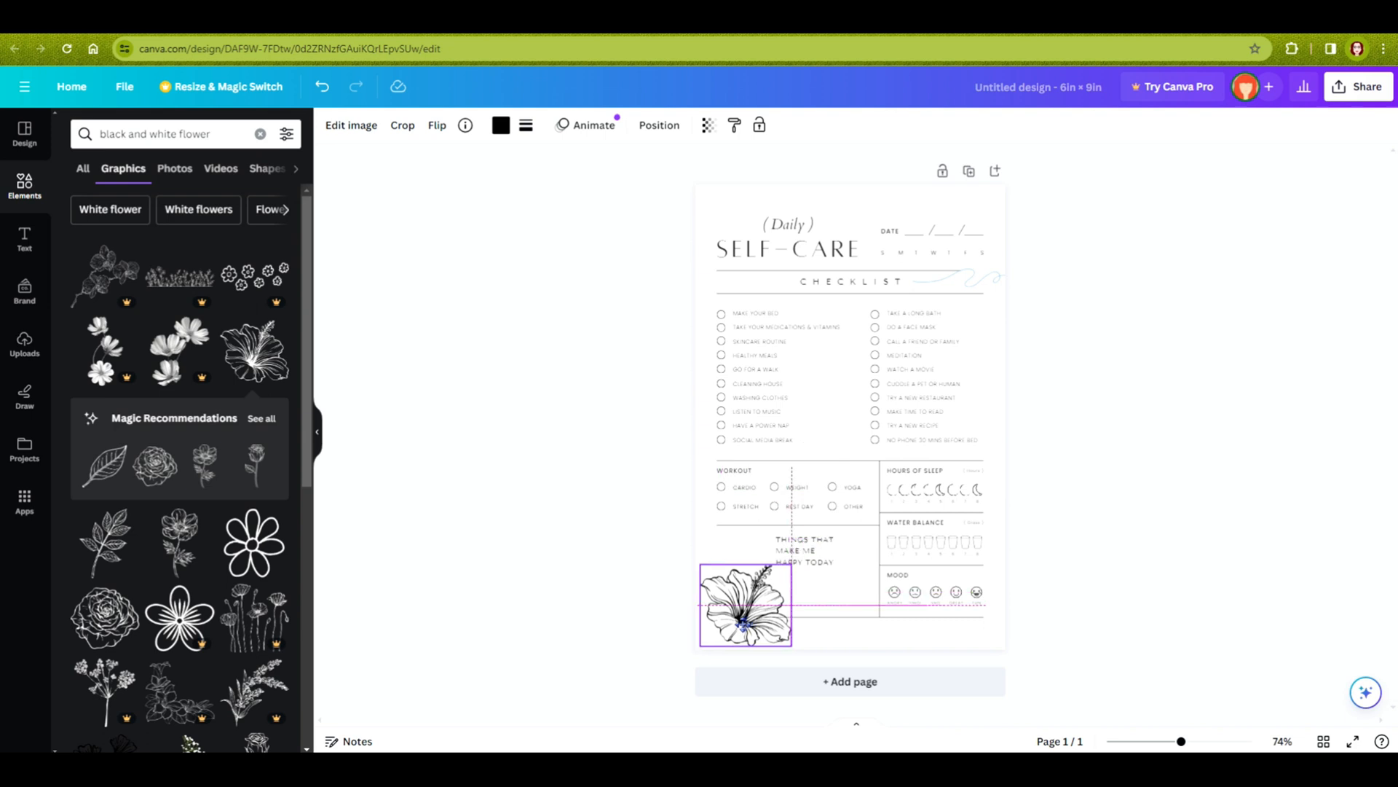
# Lower the hibiscus drawing's transparency value so it looks faded on the page
pyautogui.click(708, 124)
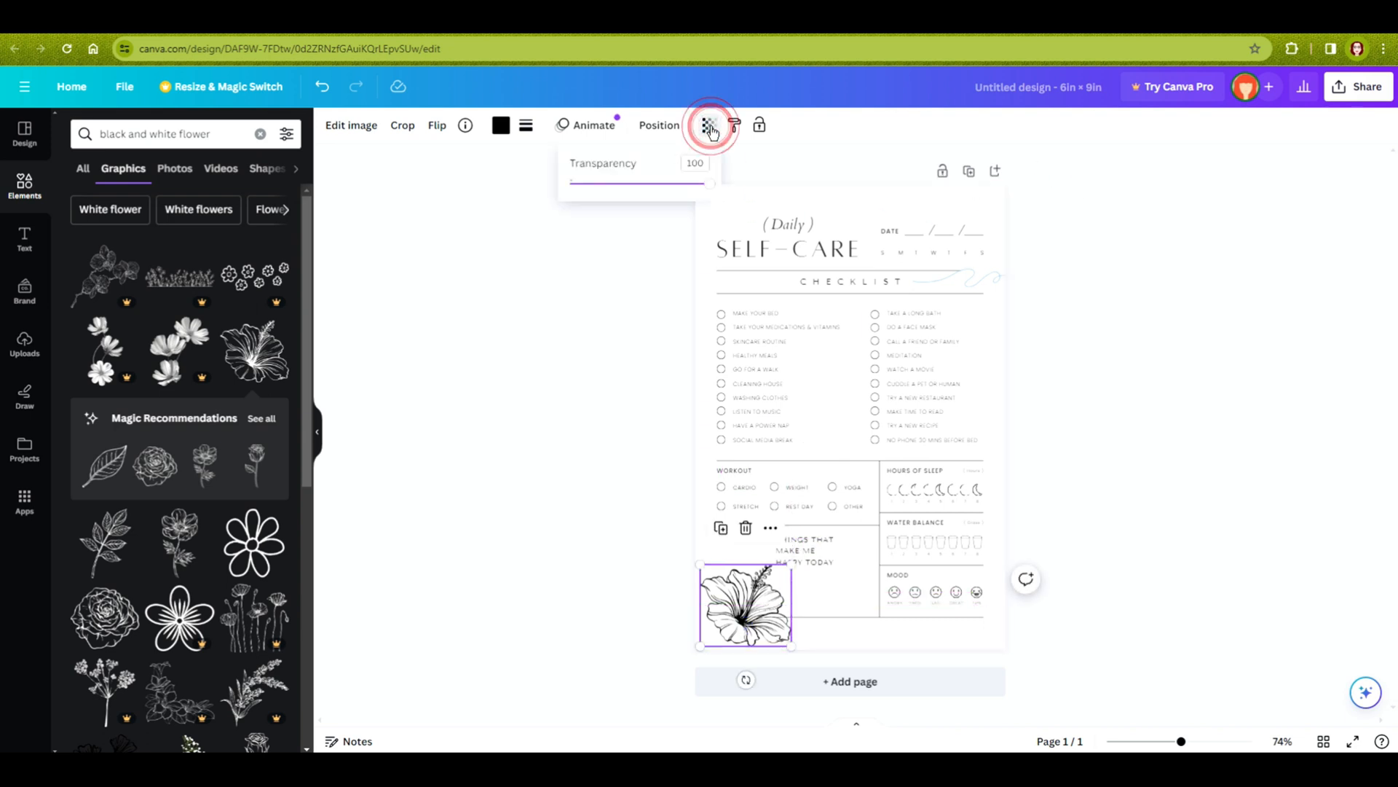
pyautogui.moveTo(706, 183); pyautogui.dragTo(608, 183)
pyautogui.click(604, 335)
pyautogui.click(579, 589)
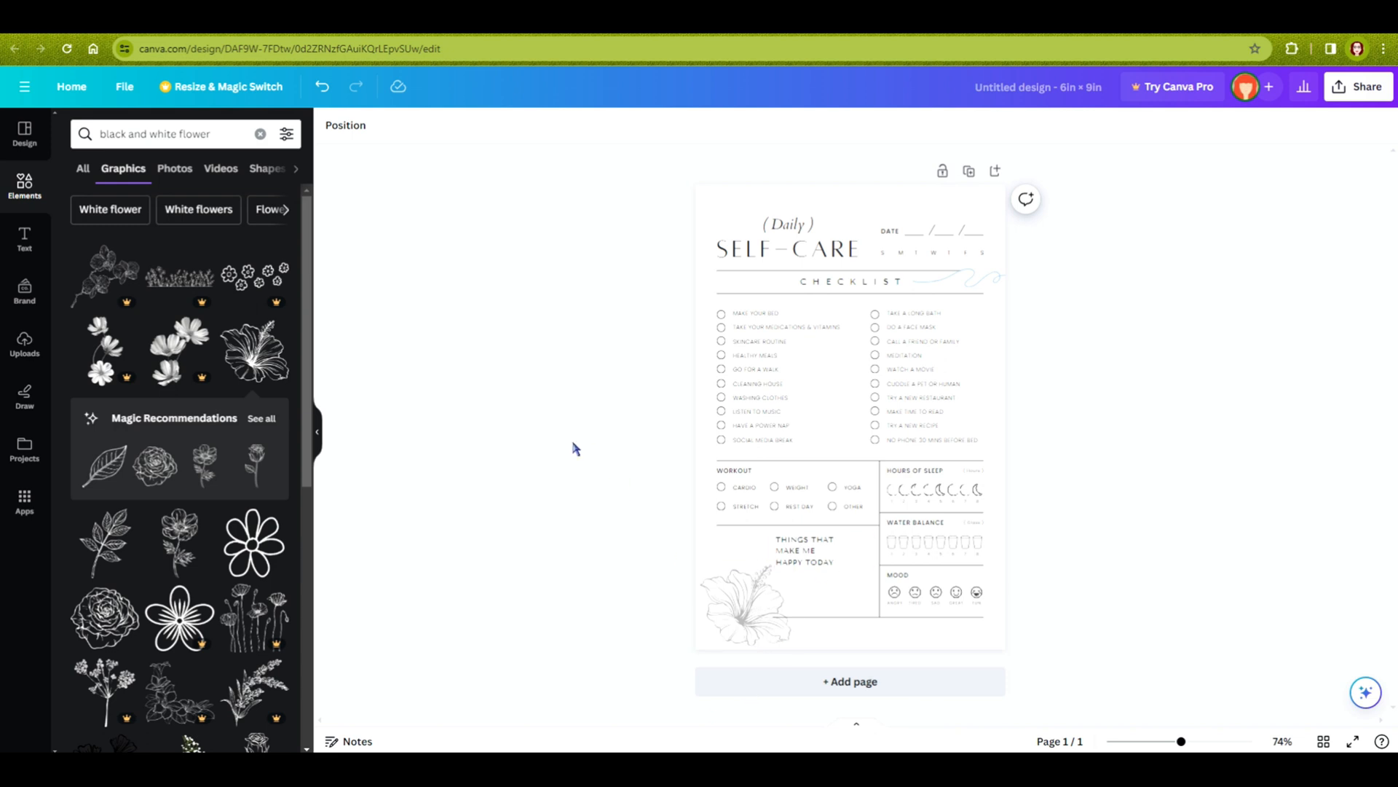
# Delete the blue squiggle beside the CHECKLIST heading
pyautogui.click(975, 284)
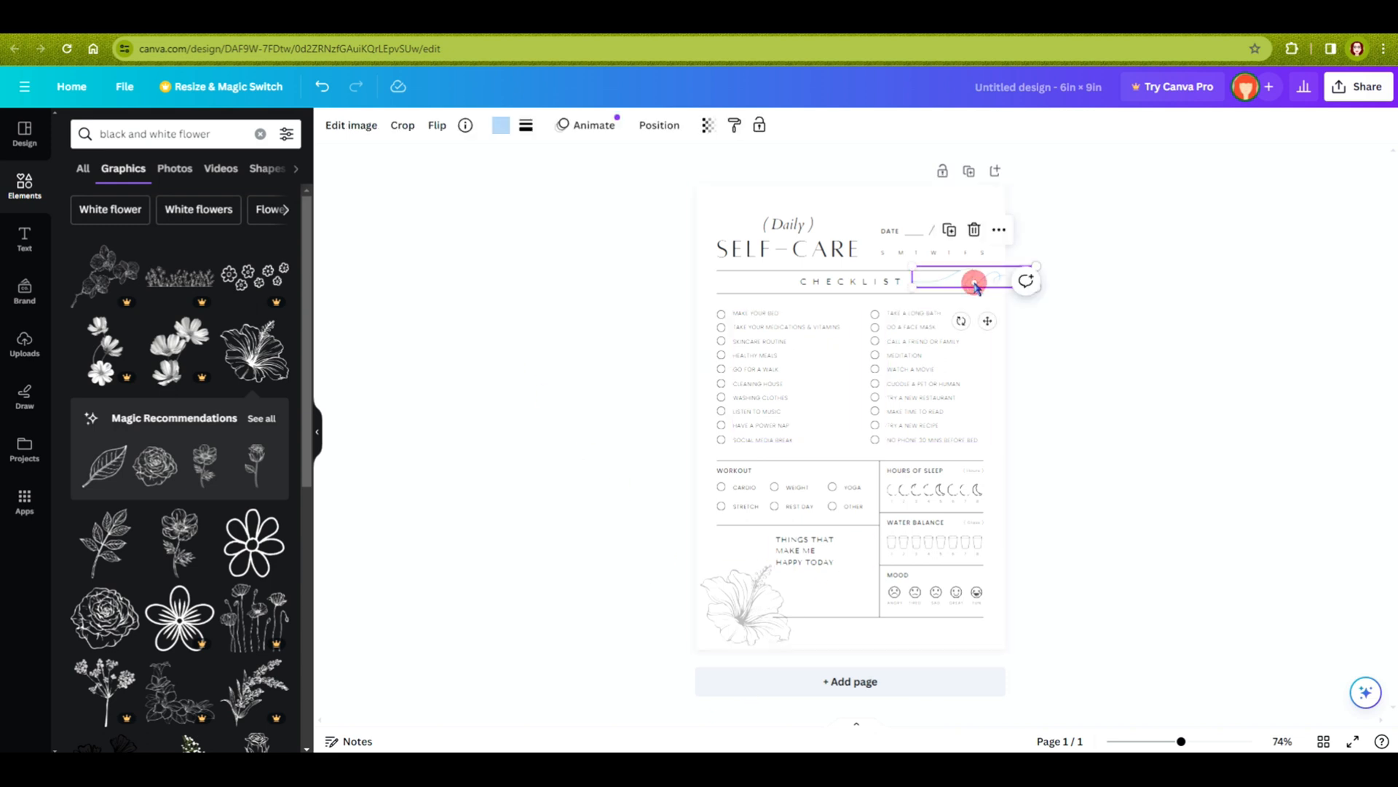
pyautogui.hotkey('ctrl', 'z')
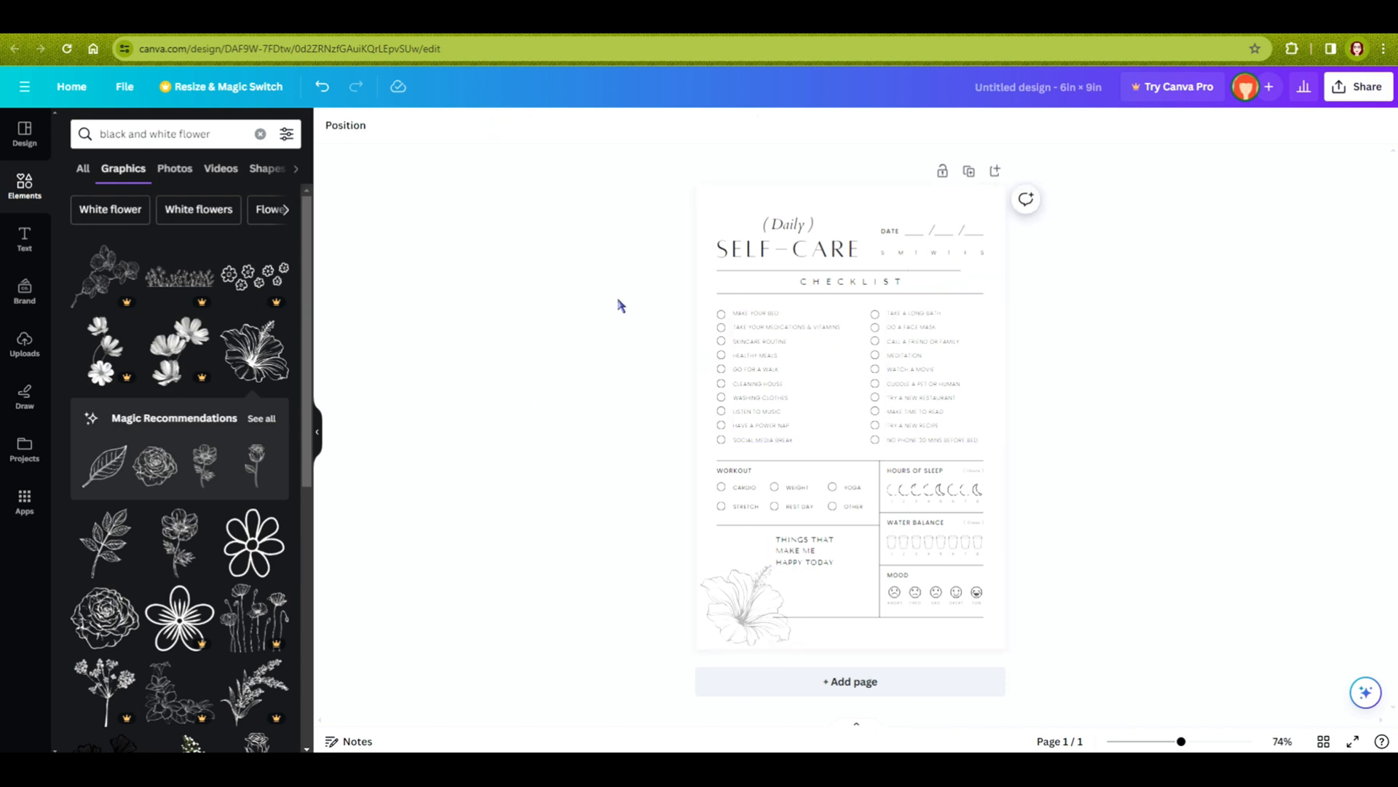
# Try to extend the line above the CHECKLIST heading towards the page's right margin, and undo the change
pyautogui.hotkey('ctrl', 'z')
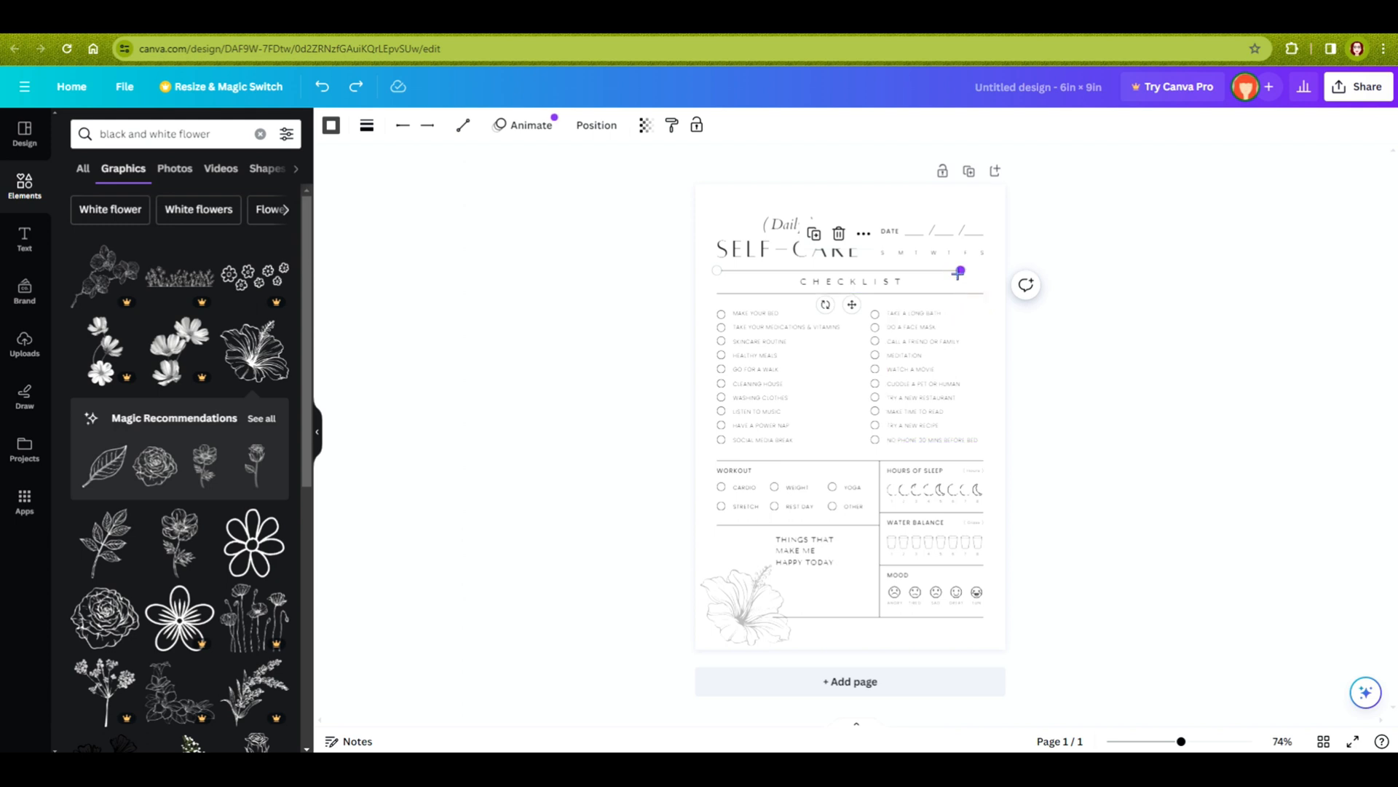
pyautogui.moveTo(960, 269); pyautogui.dragTo(989, 256)
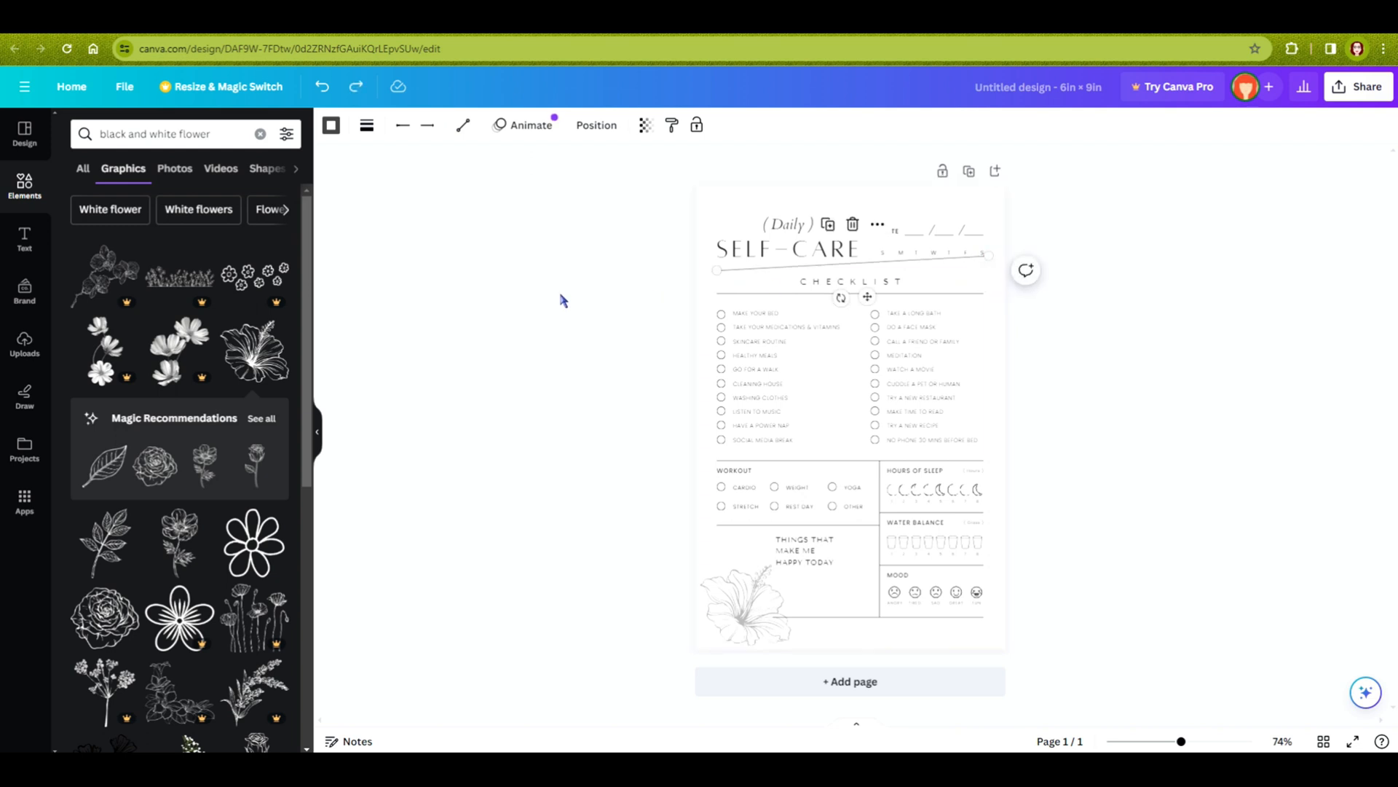
pyautogui.hotkey('ctrl', 'z')
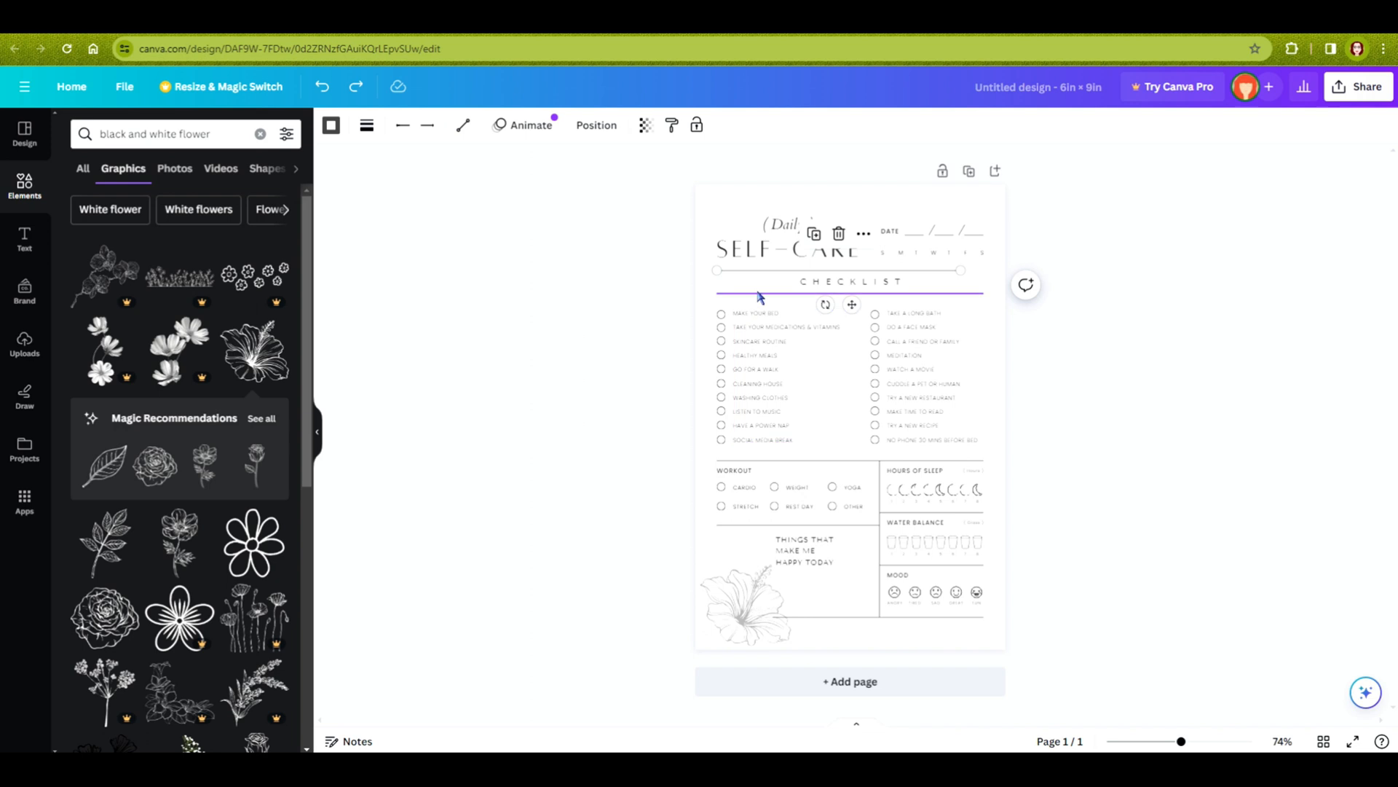
# Delete the horizontal line above the CHECKLIST heading
pyautogui.click(778, 269)
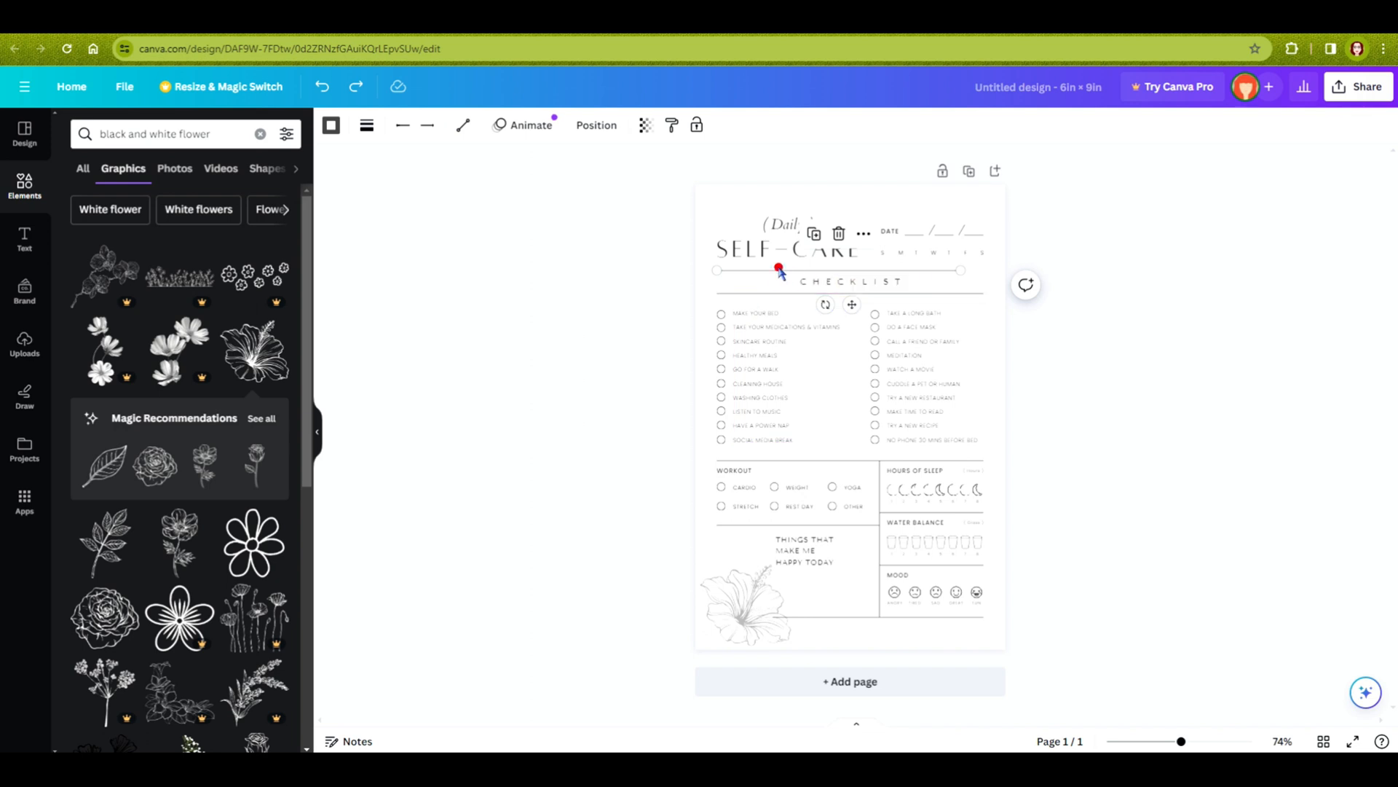
pyautogui.click(838, 234)
pyautogui.click(565, 271)
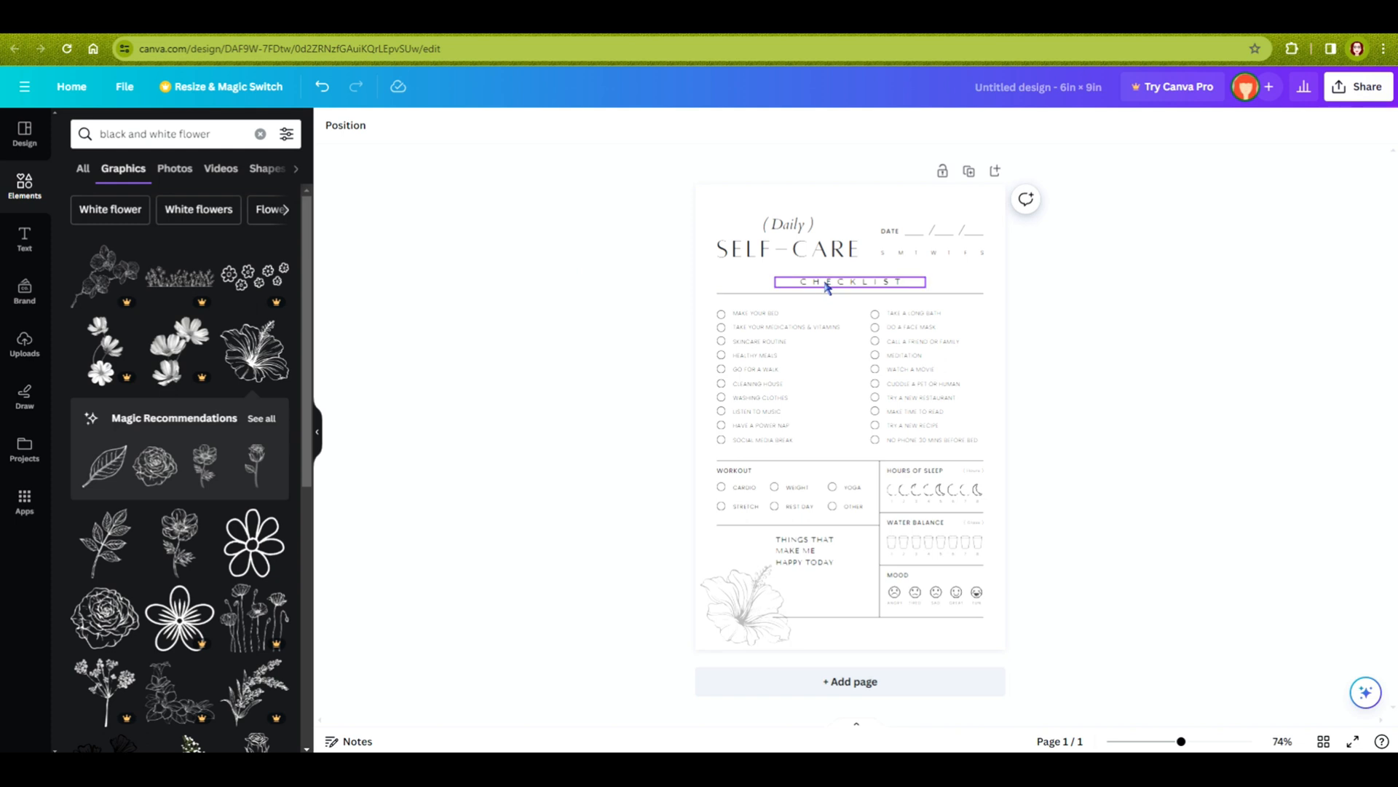
# Replace the "Things that make me happy today" heading text with "Positivity notes"
pyautogui.click(800, 551)
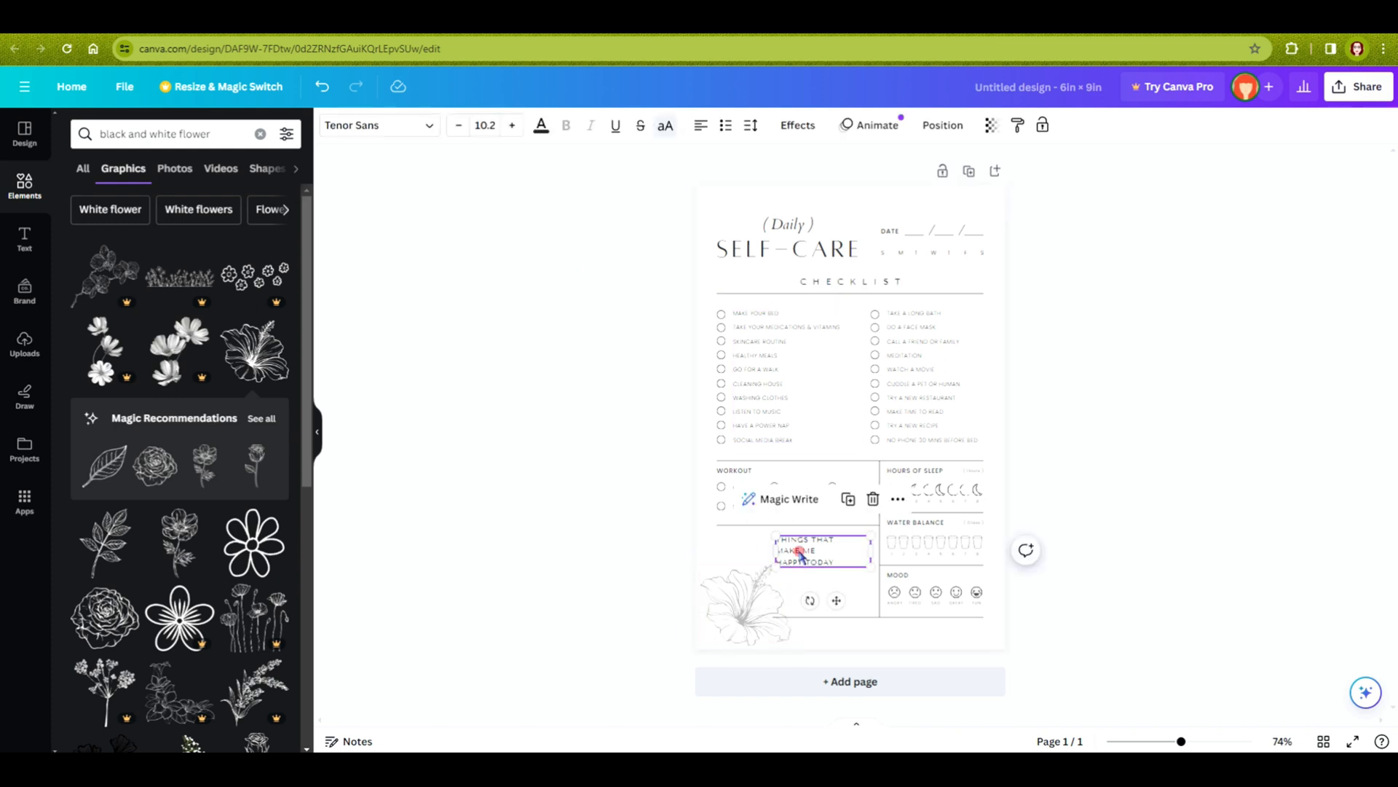
pyautogui.doubleClick(841, 559)
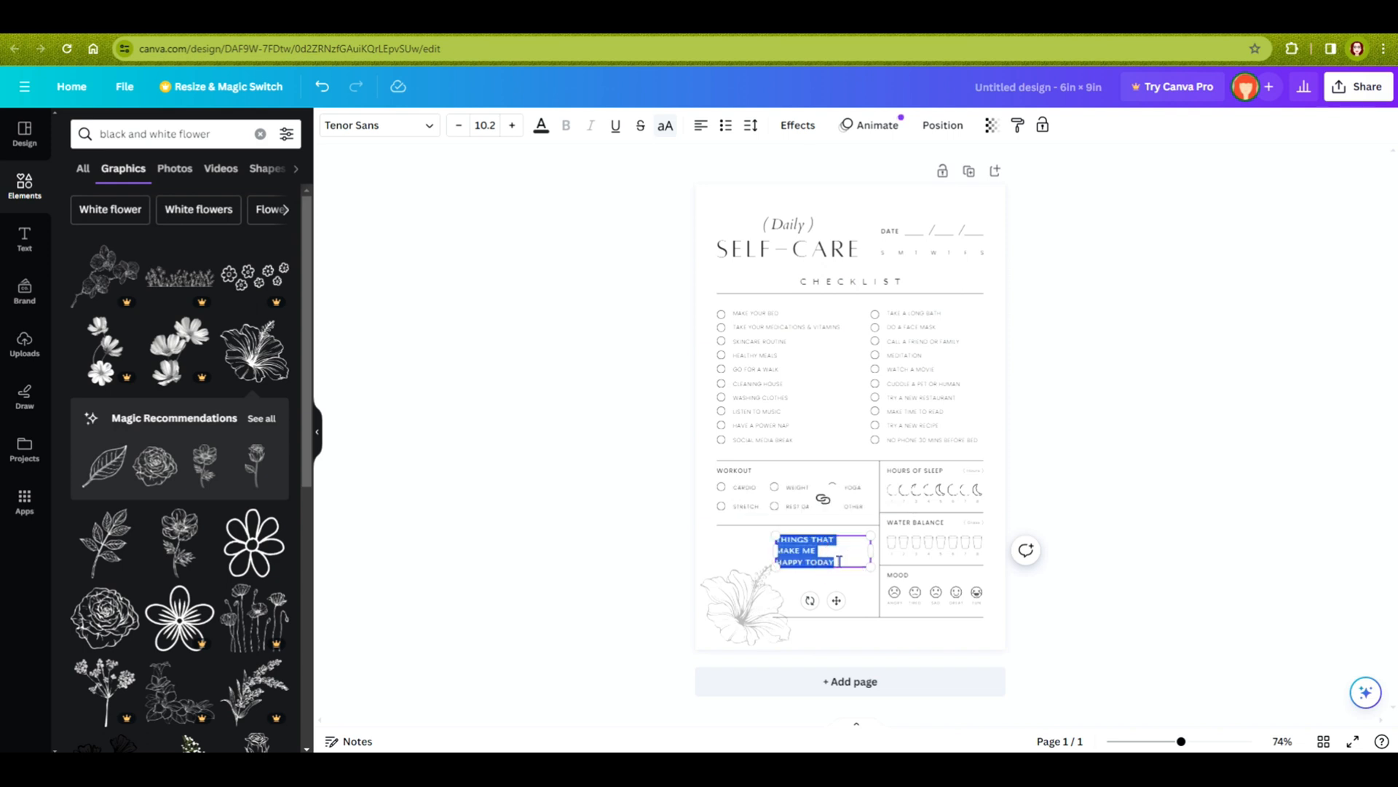
pyautogui.write('SOTIVITY NOTES')
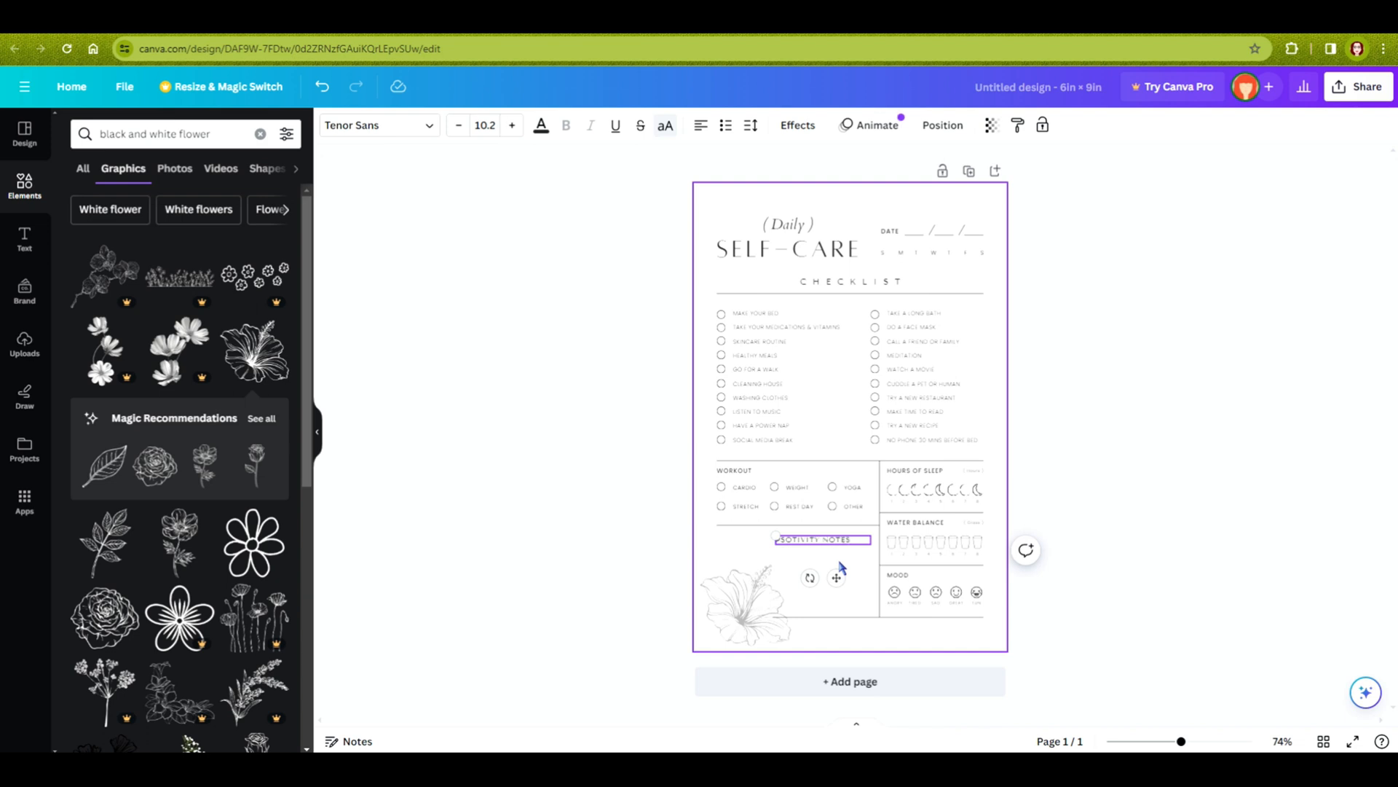
pyautogui.click(581, 540)
pyautogui.click(796, 545)
pyautogui.doubleClick(793, 543)
pyautogui.write('Postivity notes')
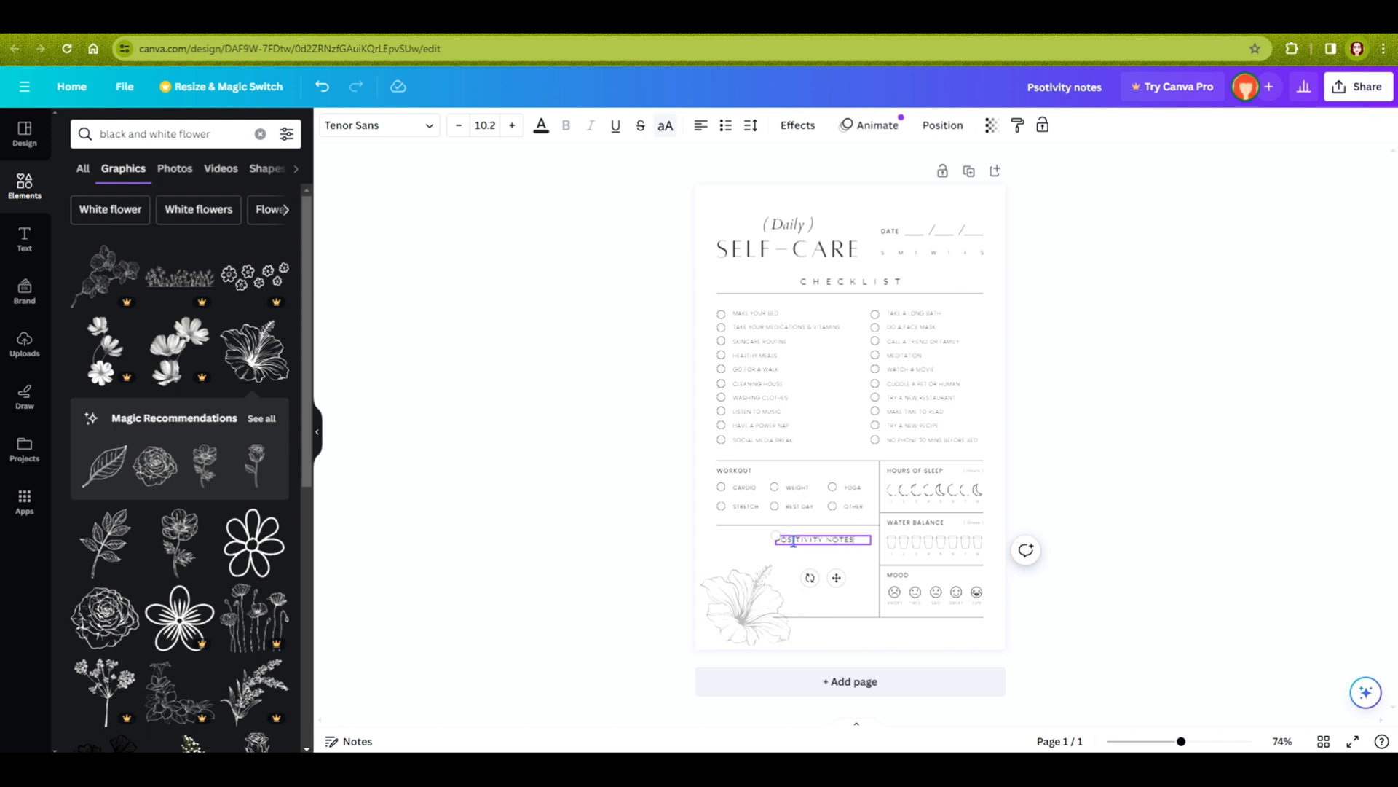
pyautogui.click(627, 542)
# Move the Positivity Notes heading slightly left and up, just under the line below the workout section
pyautogui.click(807, 539)
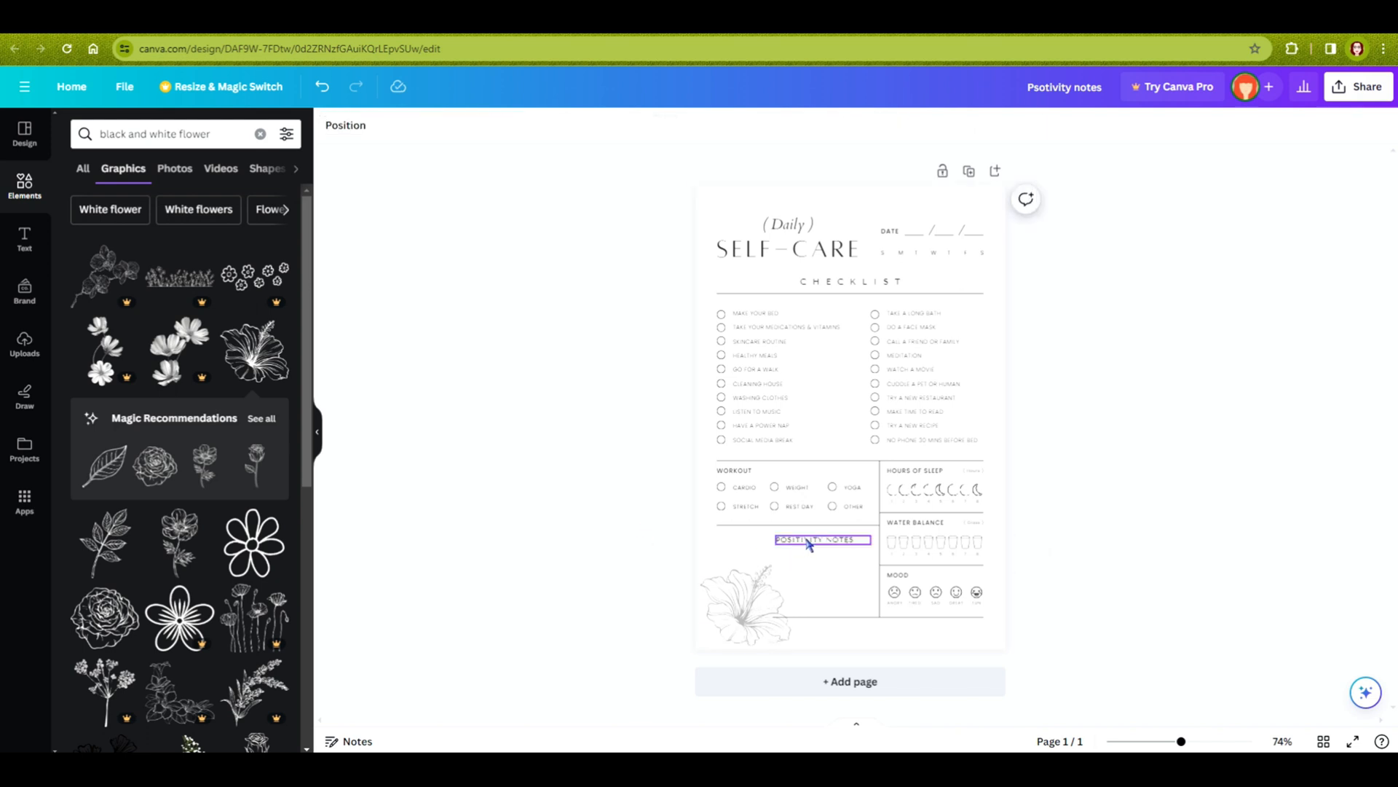
pyautogui.moveTo(807, 542); pyautogui.dragTo(776, 534)
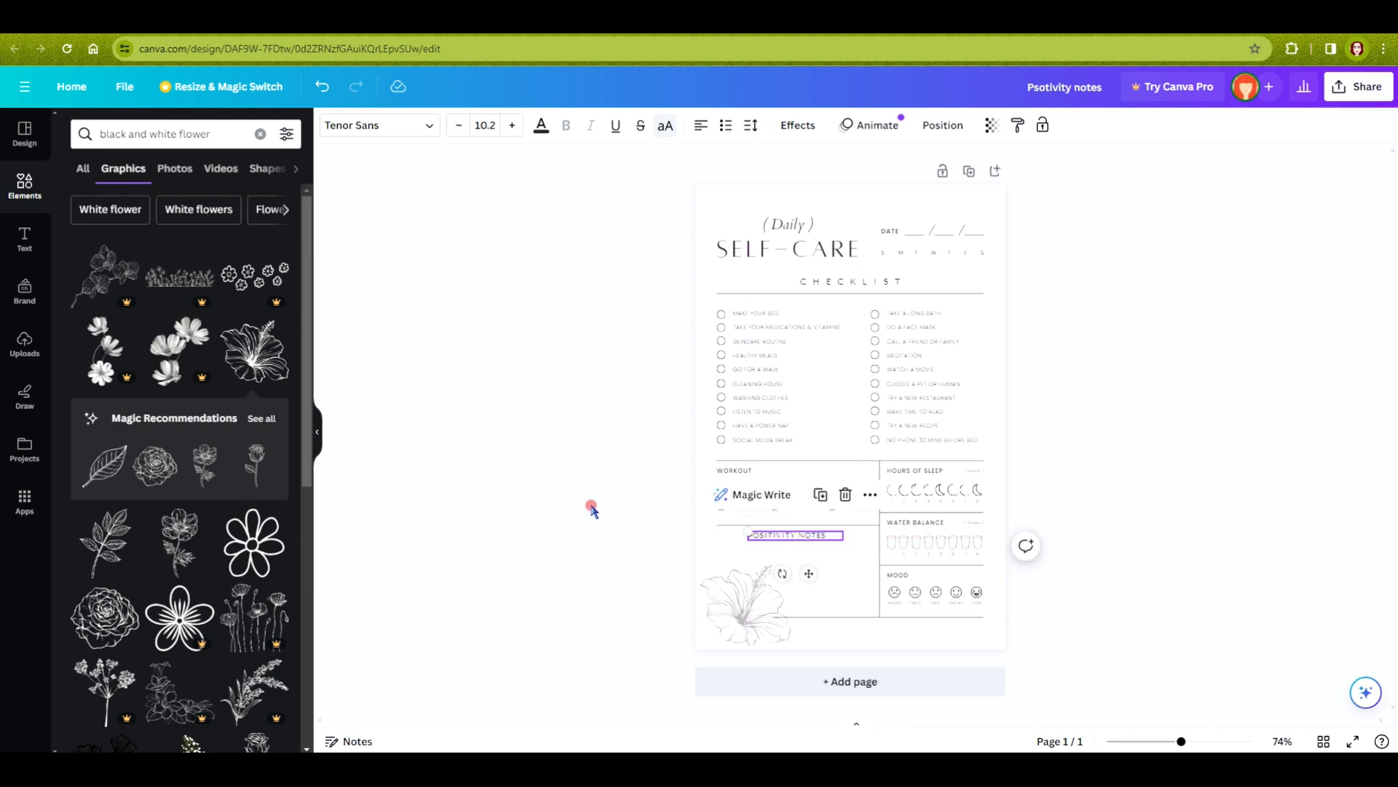
pyautogui.click(592, 510)
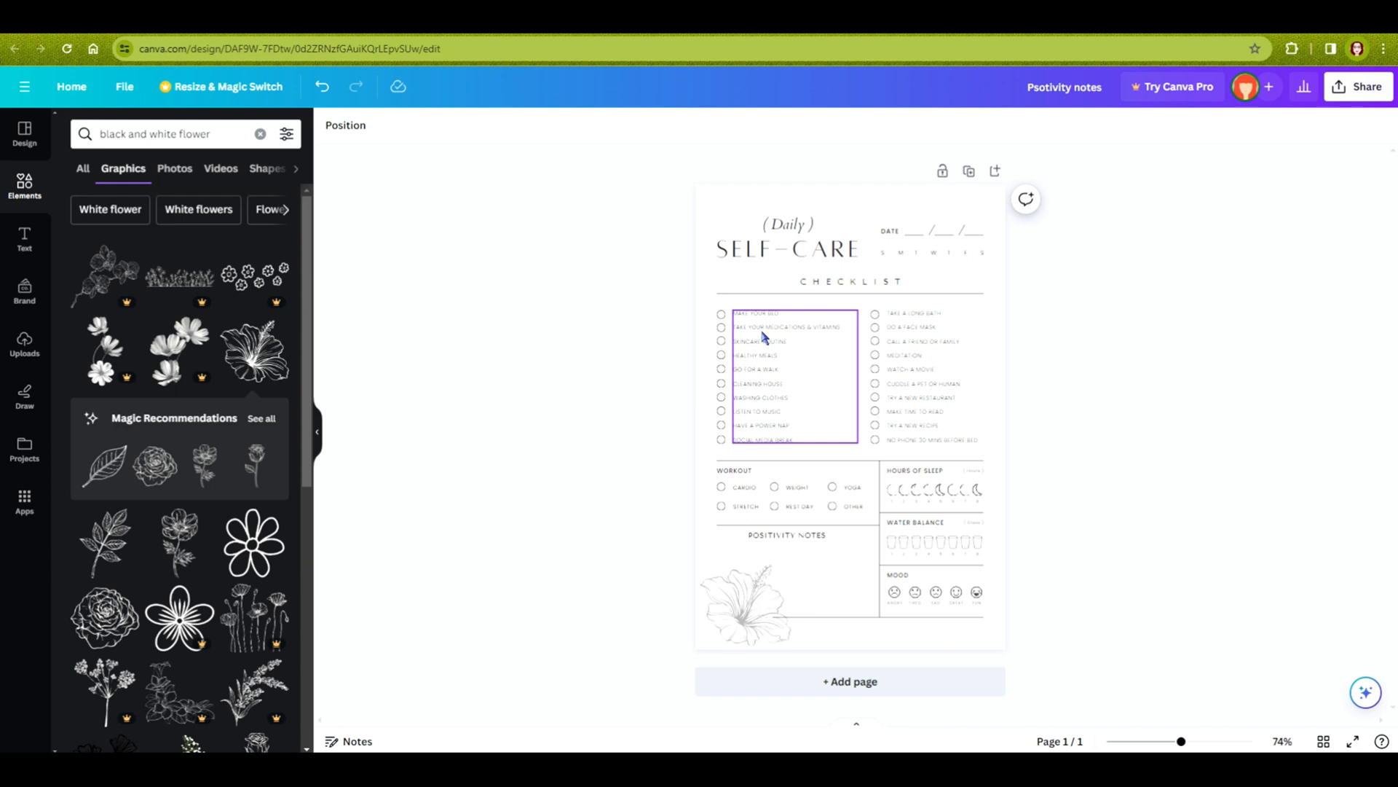
# Replace the "(Daily)" text with the scattered small flowers graphic, shrunk and placed in the page's upper-left corner above SELF-CARE
pyautogui.click(790, 227)
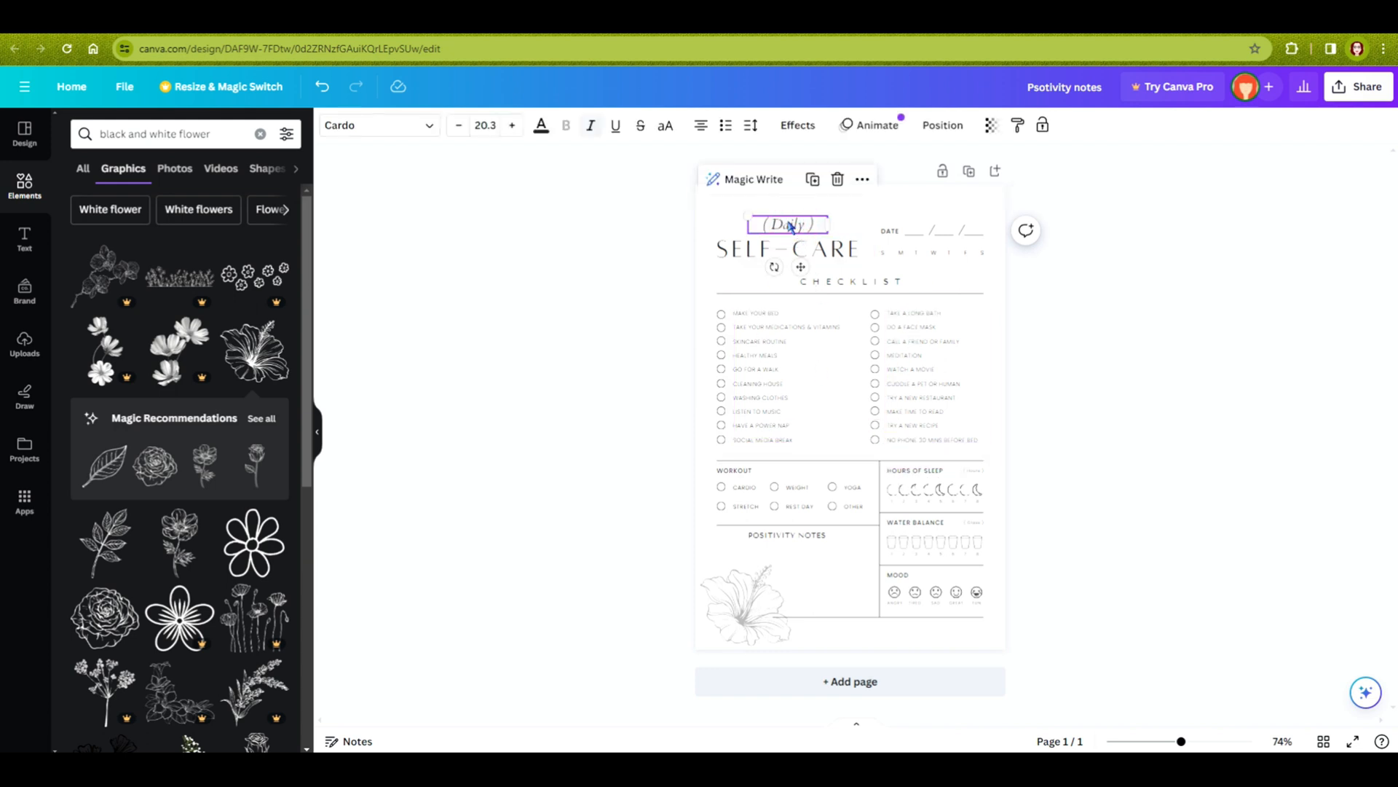
pyautogui.press('Delete')
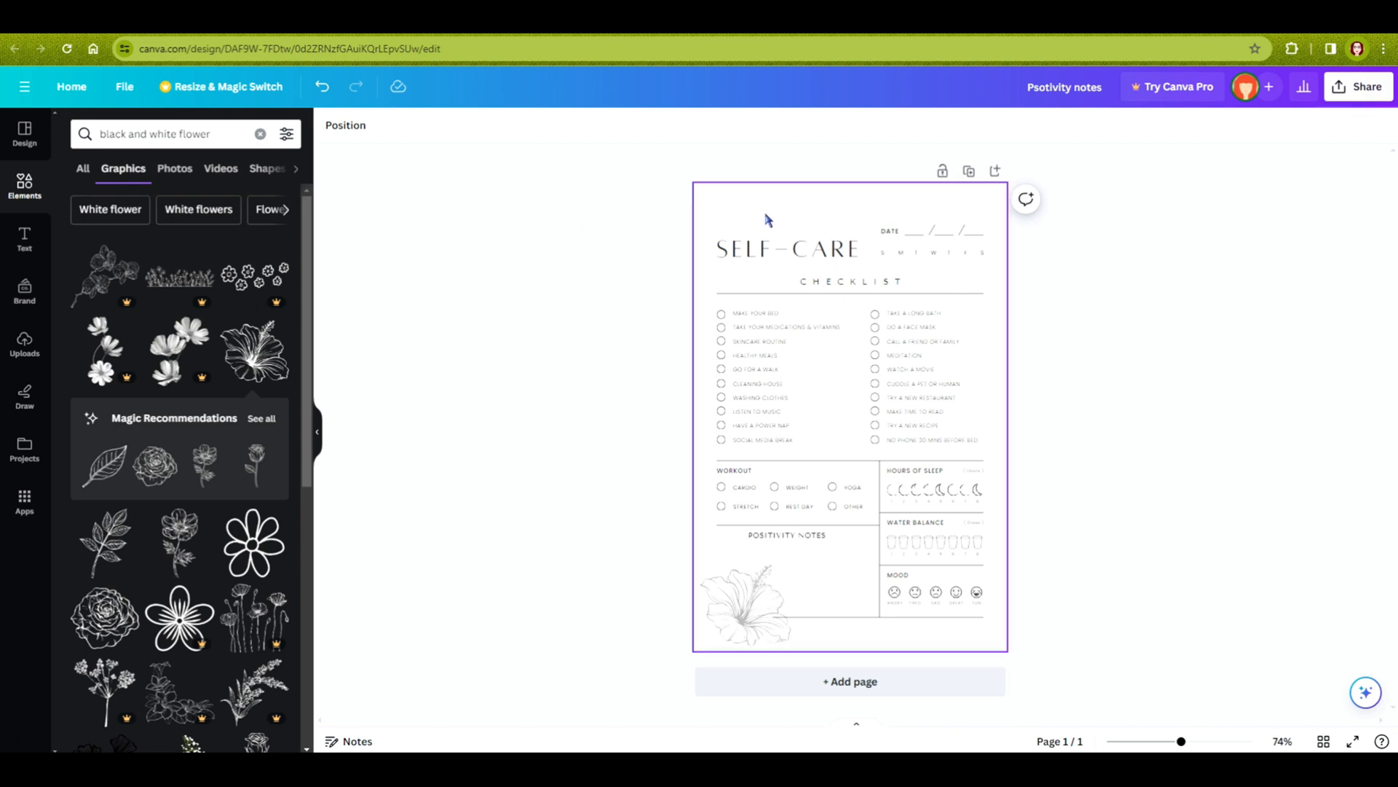
pyautogui.click(275, 274)
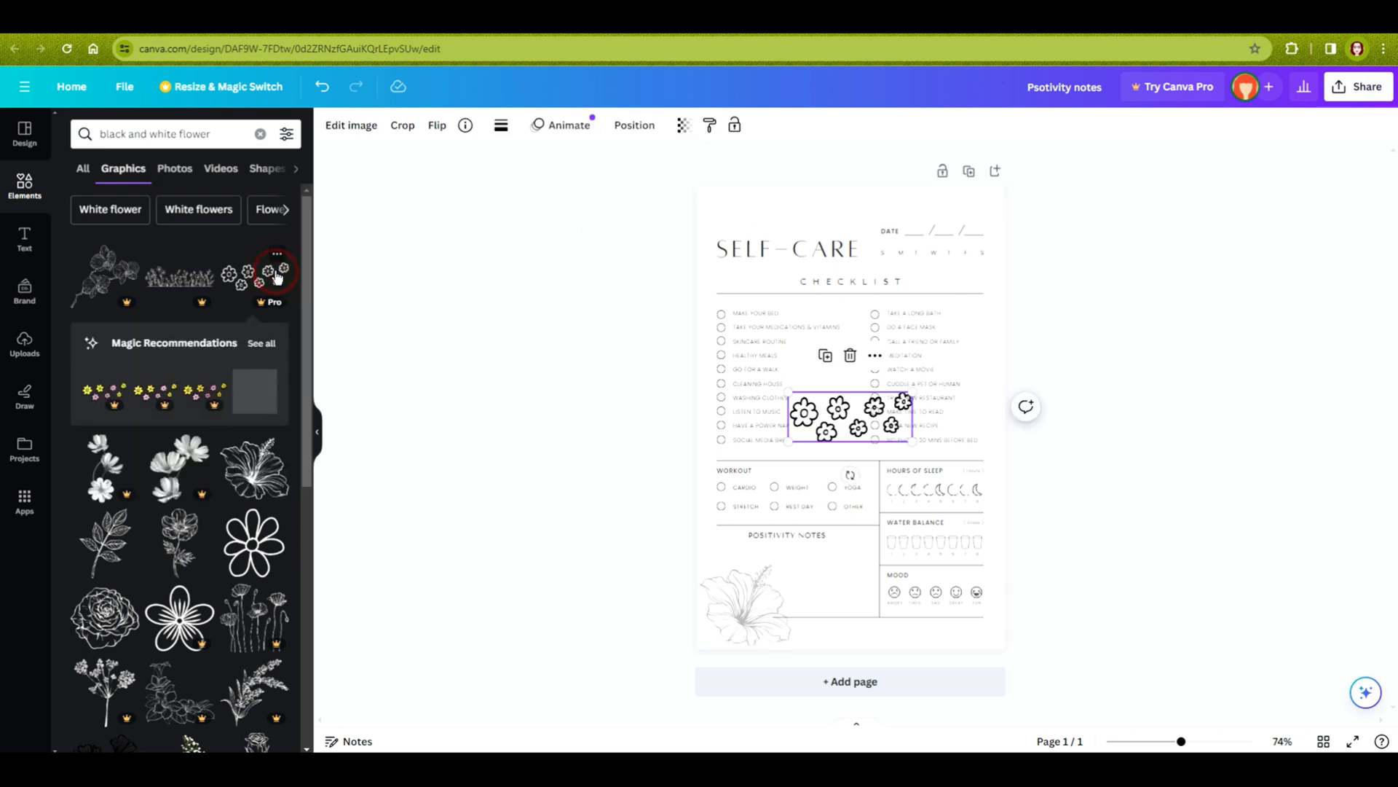
pyautogui.moveTo(821, 409); pyautogui.dragTo(731, 203)
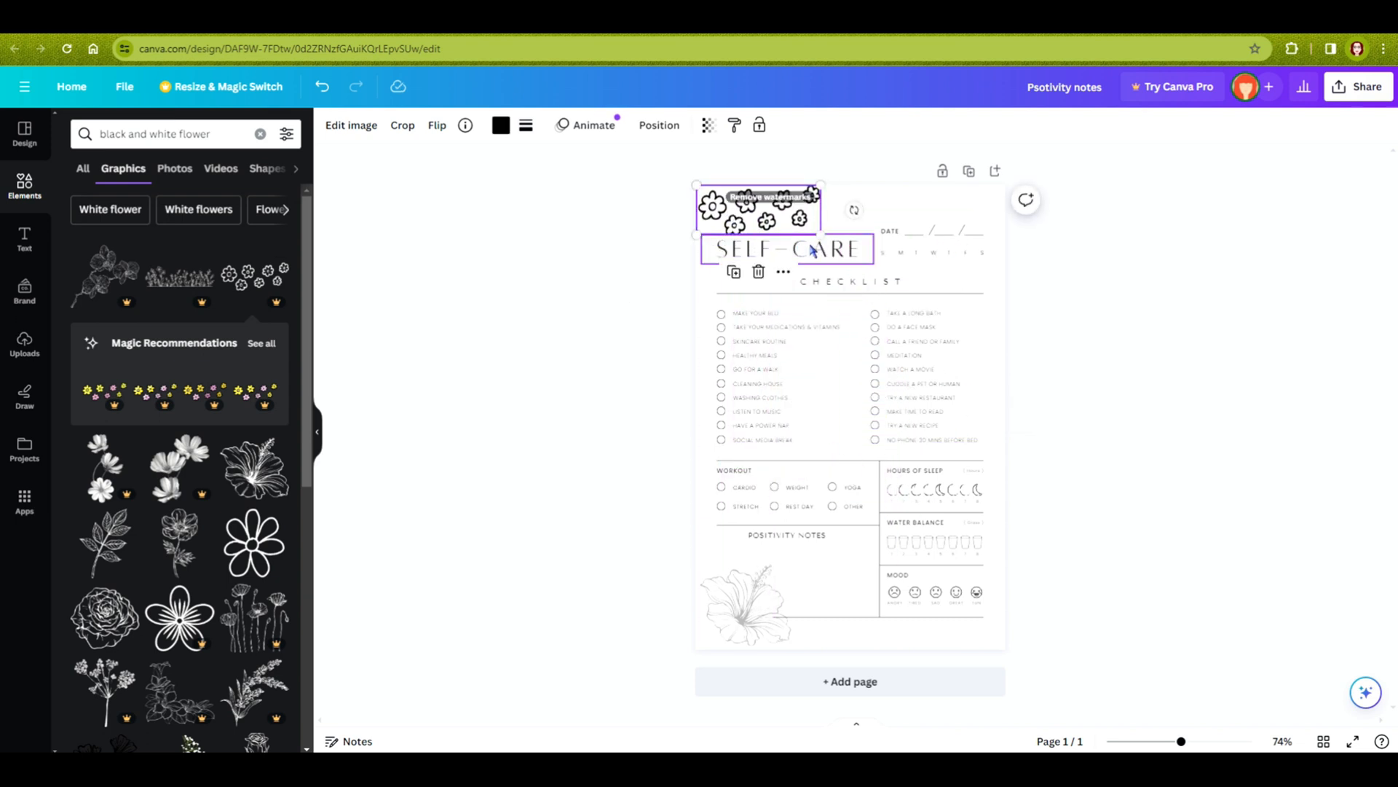
pyautogui.moveTo(820, 234); pyautogui.dragTo(607, 186)
# Lower the scattered flowers graphic's transparency value so it looks faded on the page
pyautogui.click(708, 124)
pyautogui.click(571, 265)
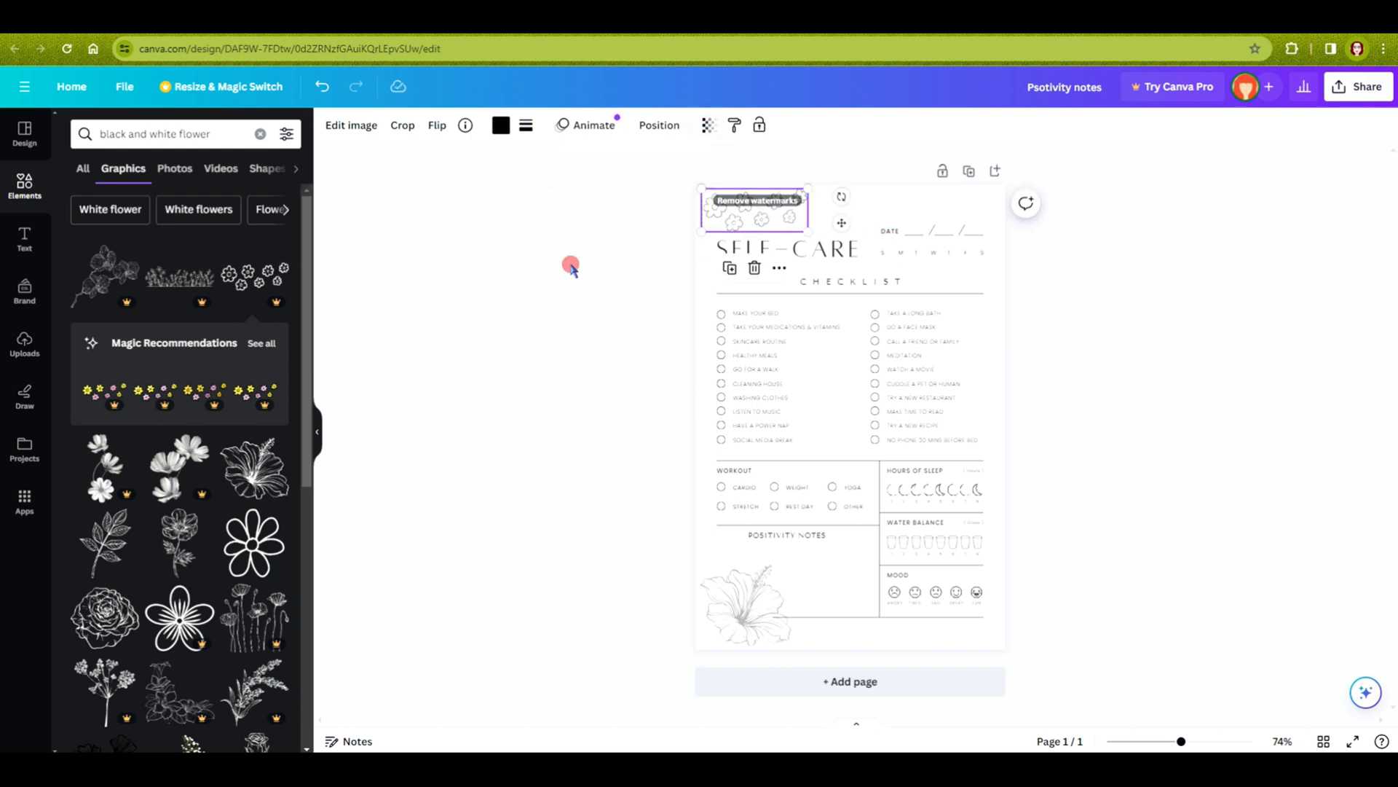
pyautogui.click(590, 300)
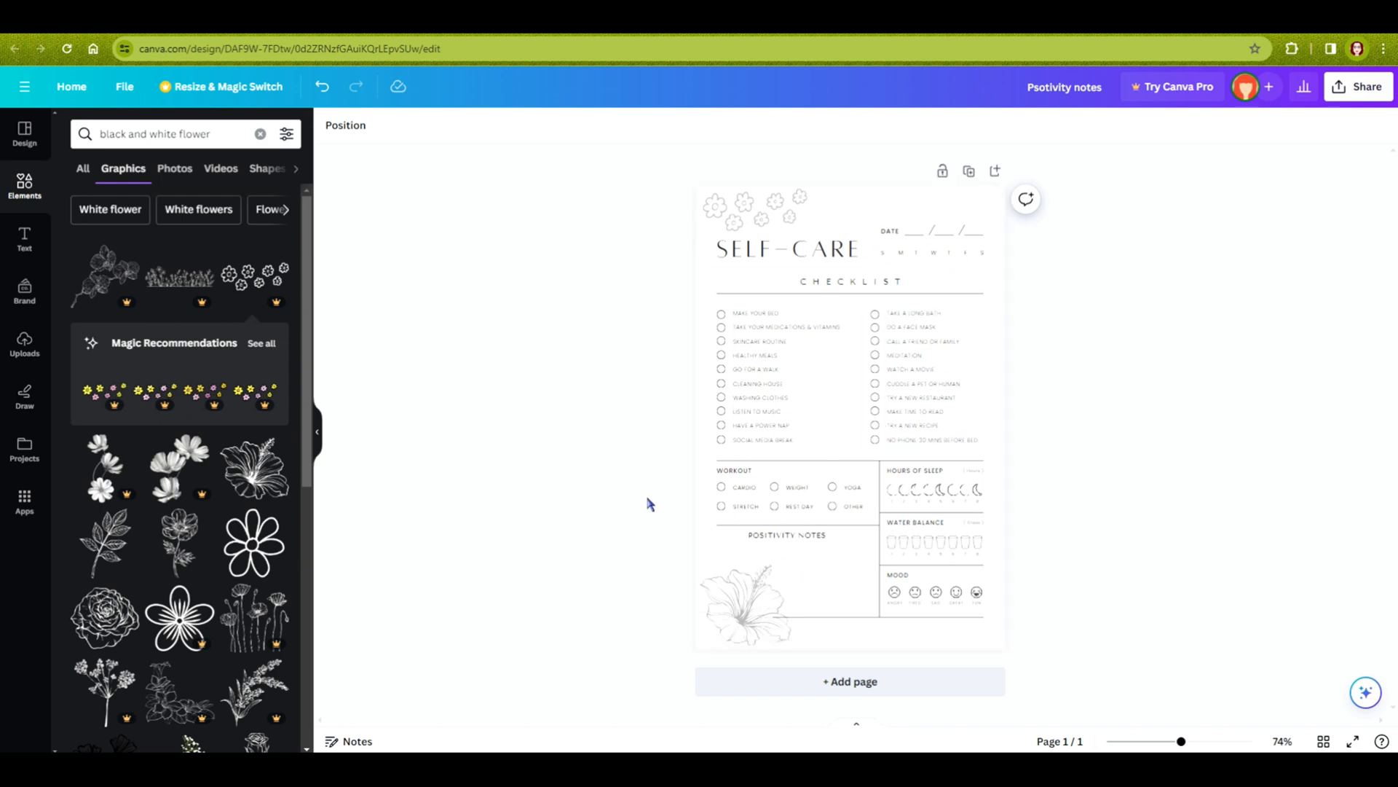
# Shrink the hibiscus drawing in the page's lower-left corner
pyautogui.click(758, 593)
pyautogui.moveTo(791, 648); pyautogui.dragTo(730, 616)
pyautogui.click(610, 552)
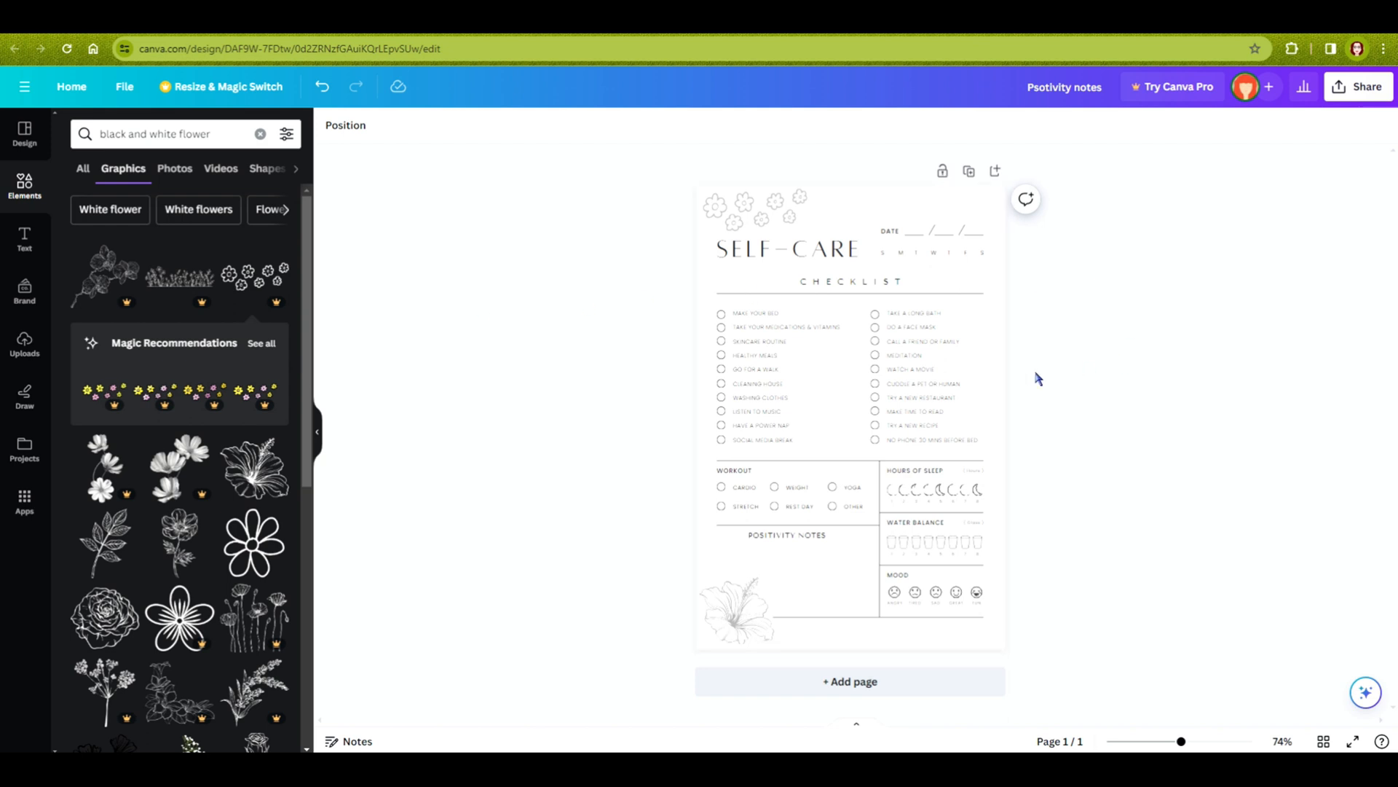
# Change the font of the SELF-CARE title to Arapey
pyautogui.doubleClick(746, 261)
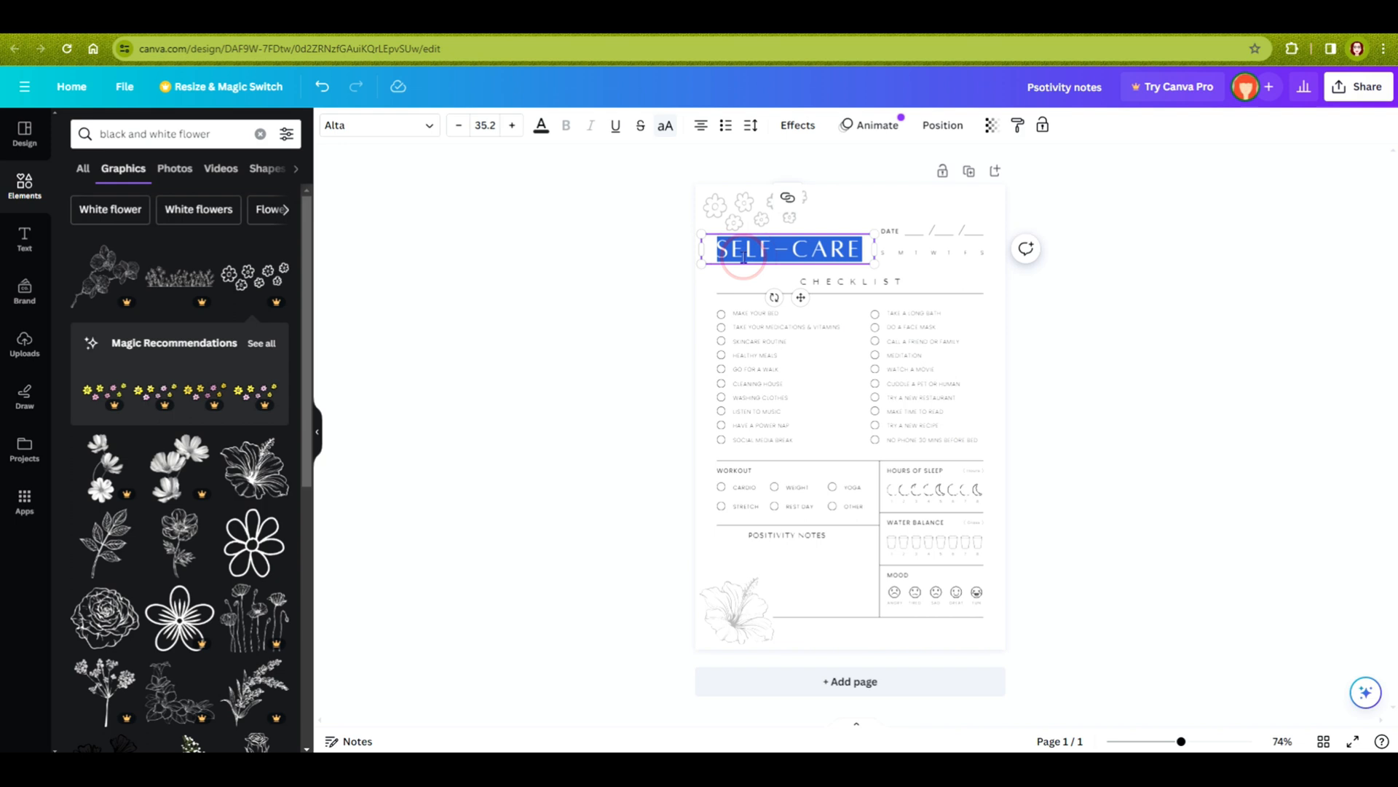
pyautogui.click(427, 126)
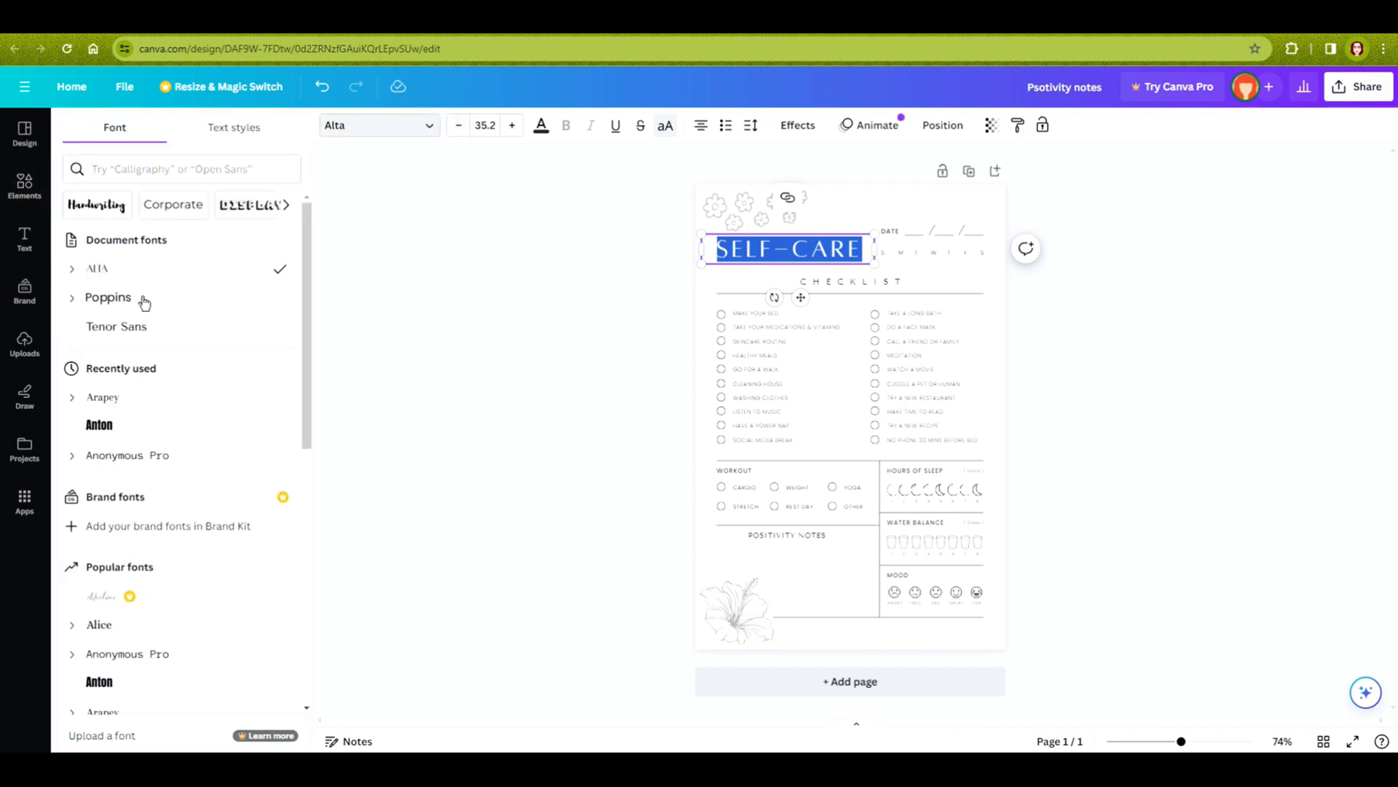
pyautogui.scroll(-4, 164, 409)
pyautogui.click(157, 426)
pyautogui.click(571, 369)
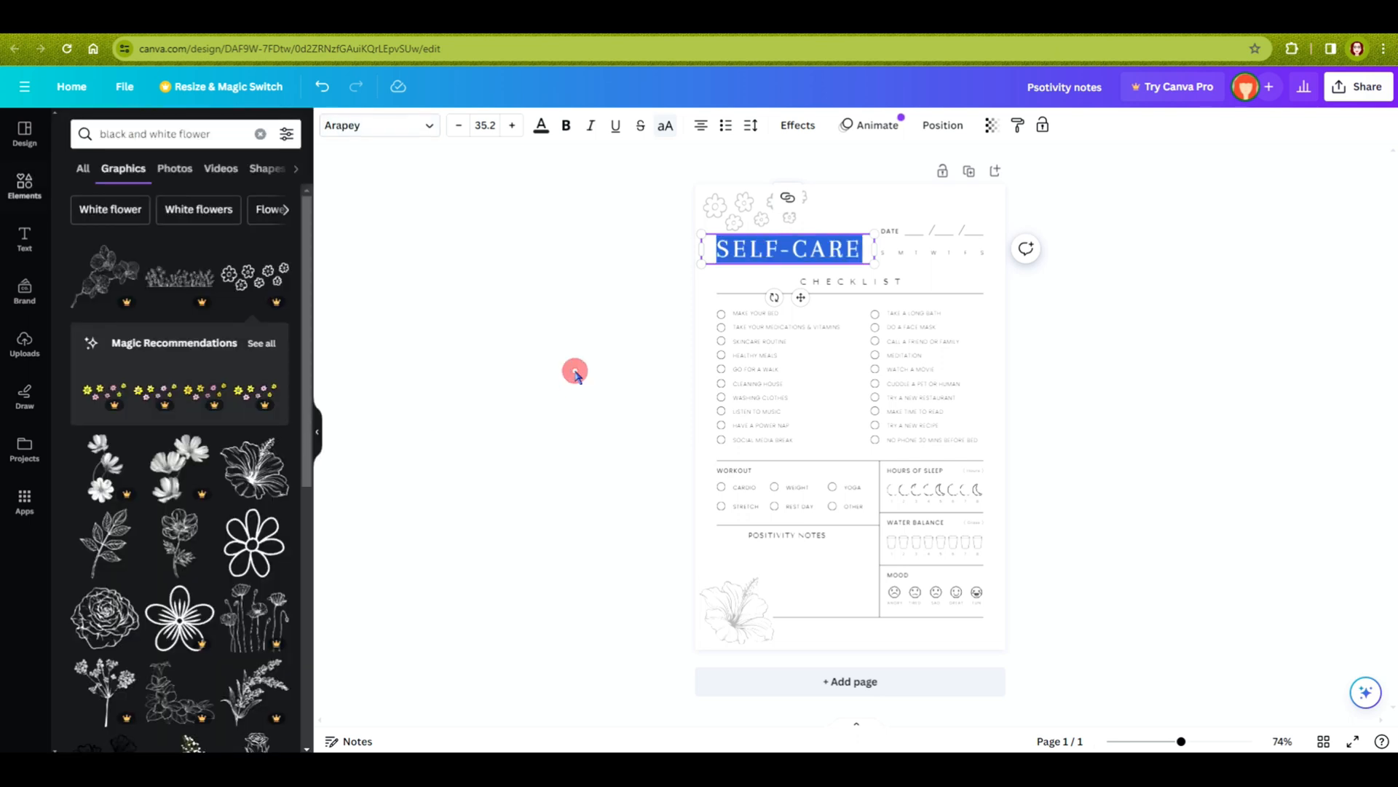
pyautogui.click(871, 202)
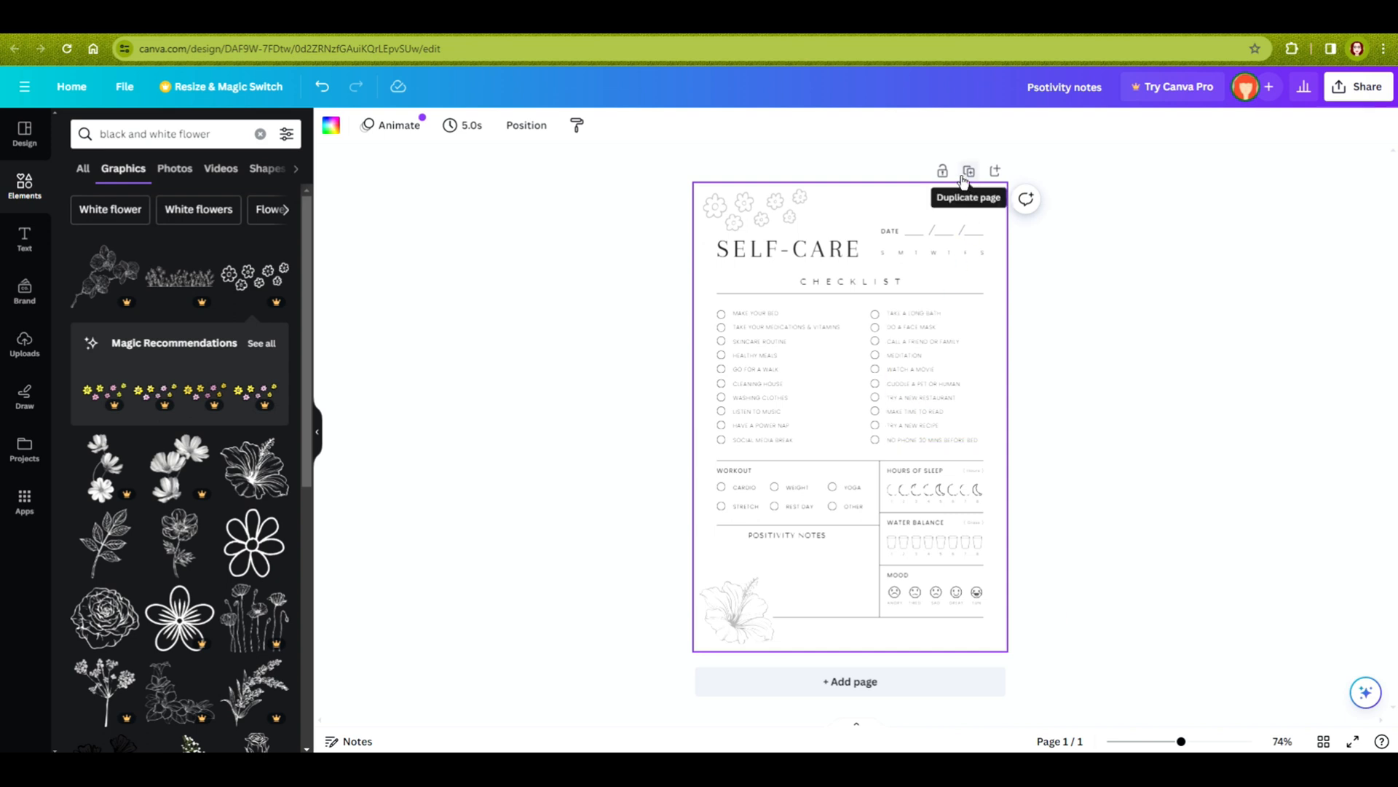
# Show the pages in the grid view and repeatedly duplicate all of them until the planner has 16 pages
pyautogui.click(1324, 741)
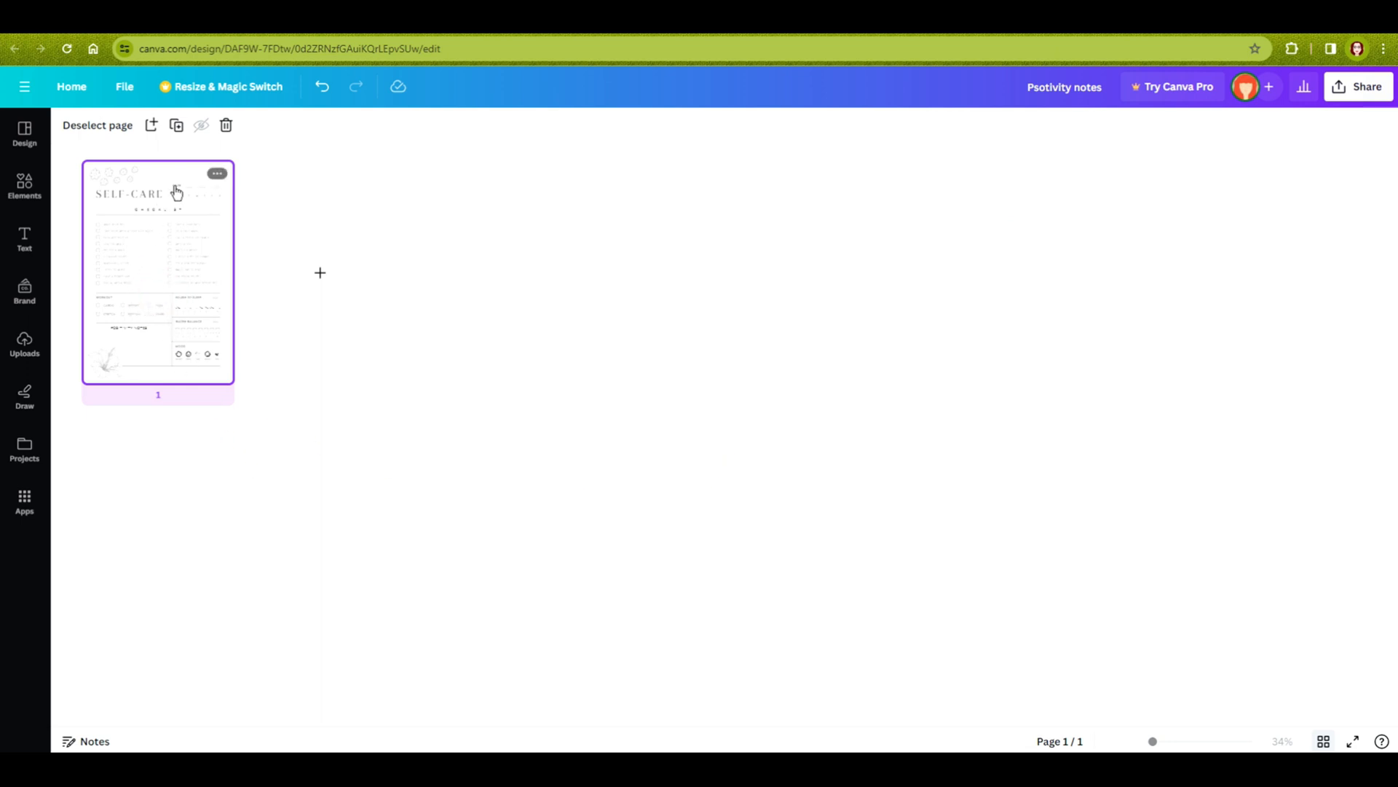
pyautogui.click(177, 127)
pyautogui.moveTo(485, 484); pyautogui.dragTo(63, 180)
pyautogui.click(189, 125)
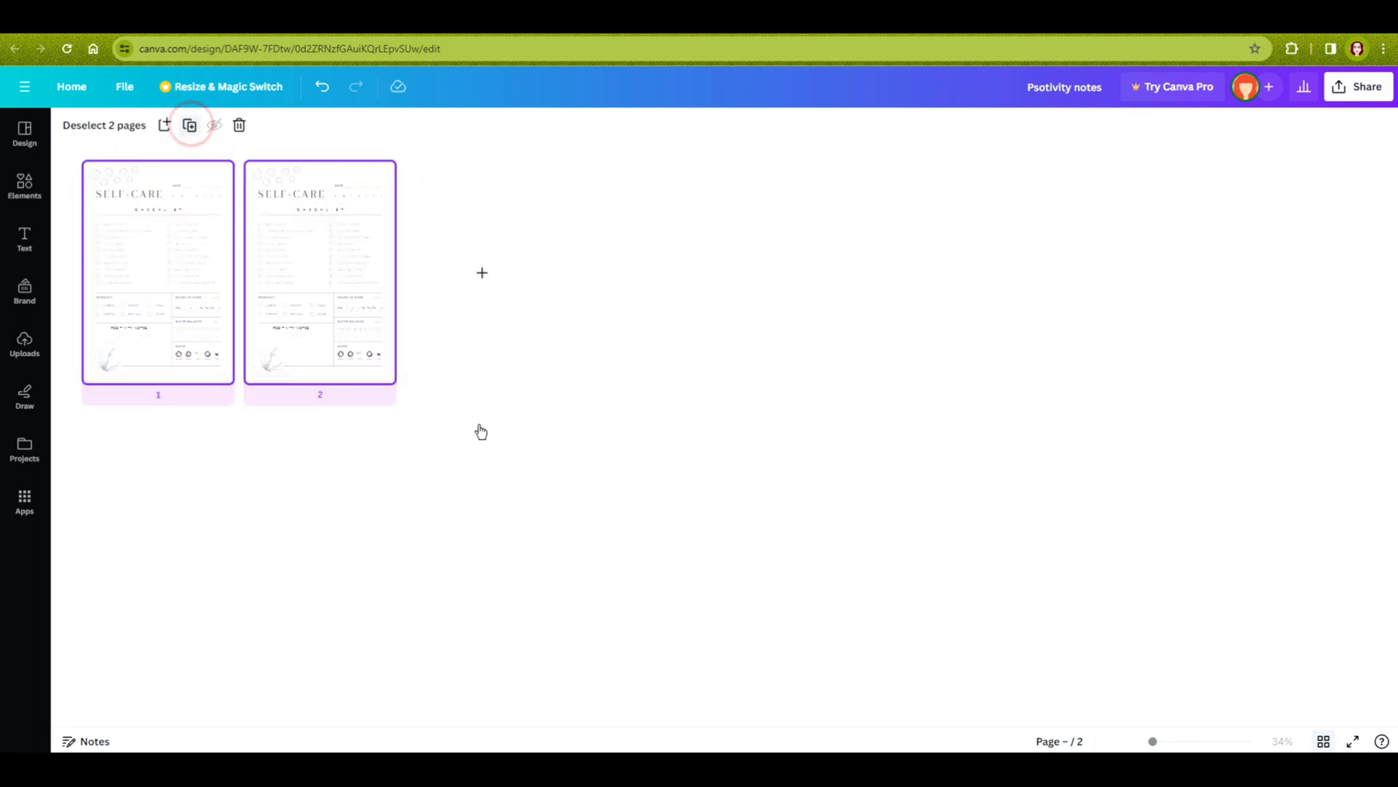
pyautogui.moveTo(830, 493); pyautogui.dragTo(57, 208)
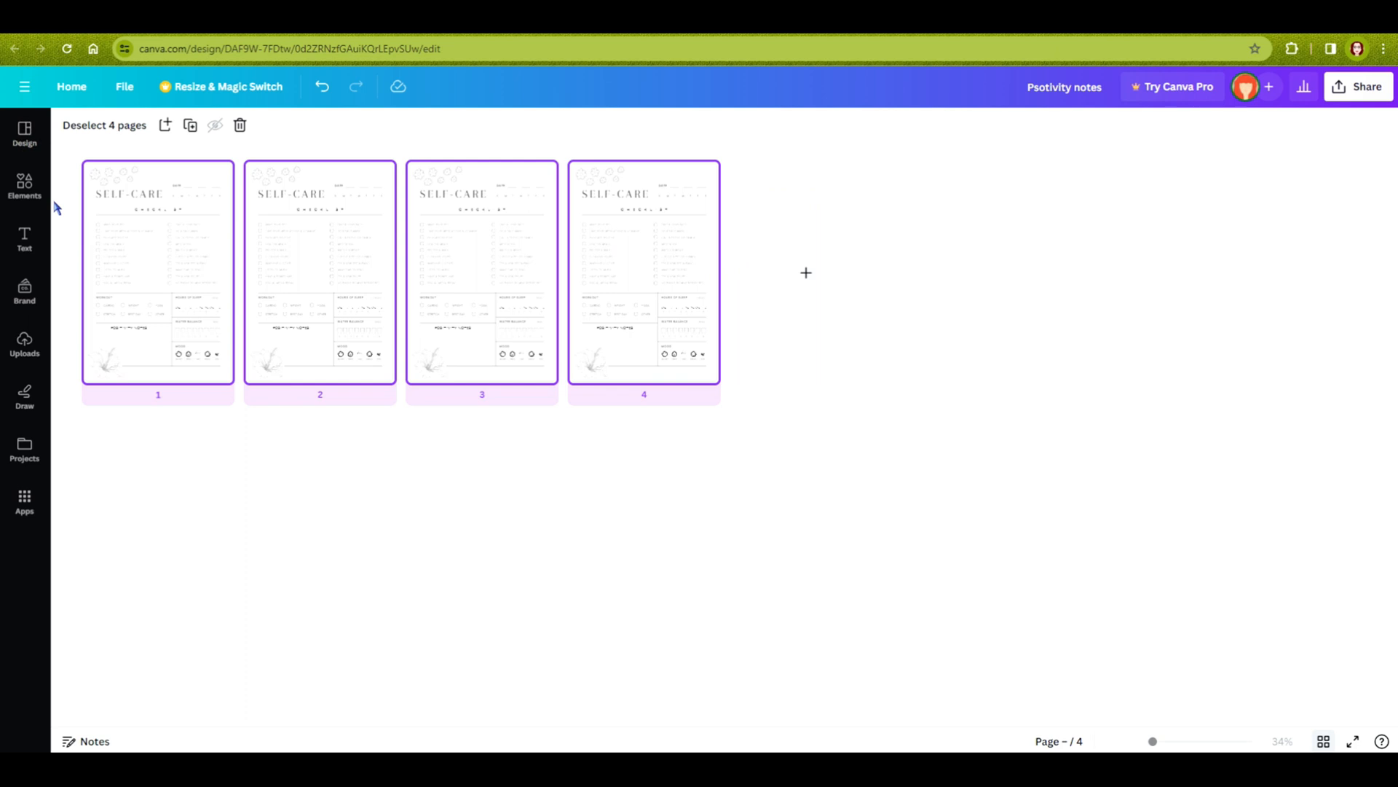
pyautogui.click(190, 125)
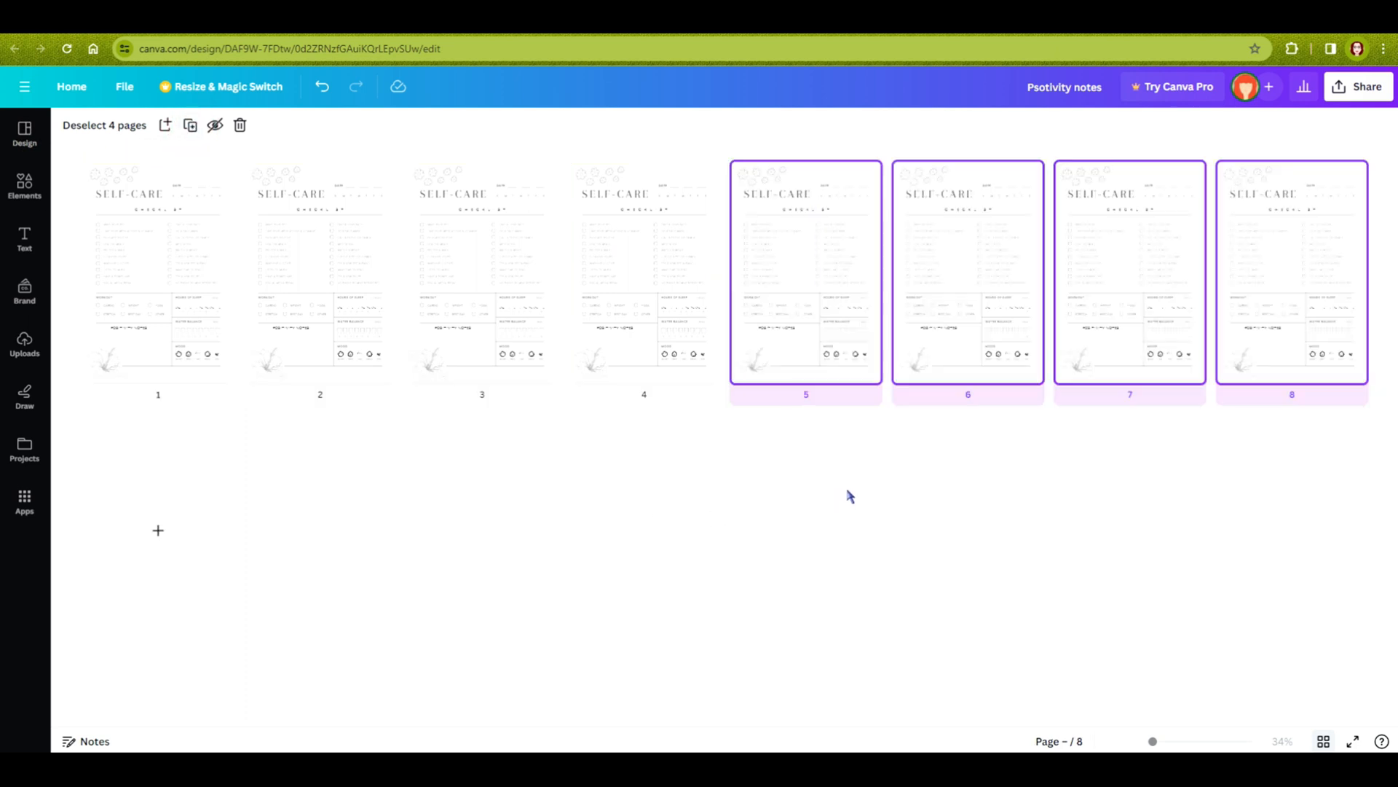
pyautogui.moveTo(1359, 534); pyautogui.dragTo(22, 129)
pyautogui.click(193, 127)
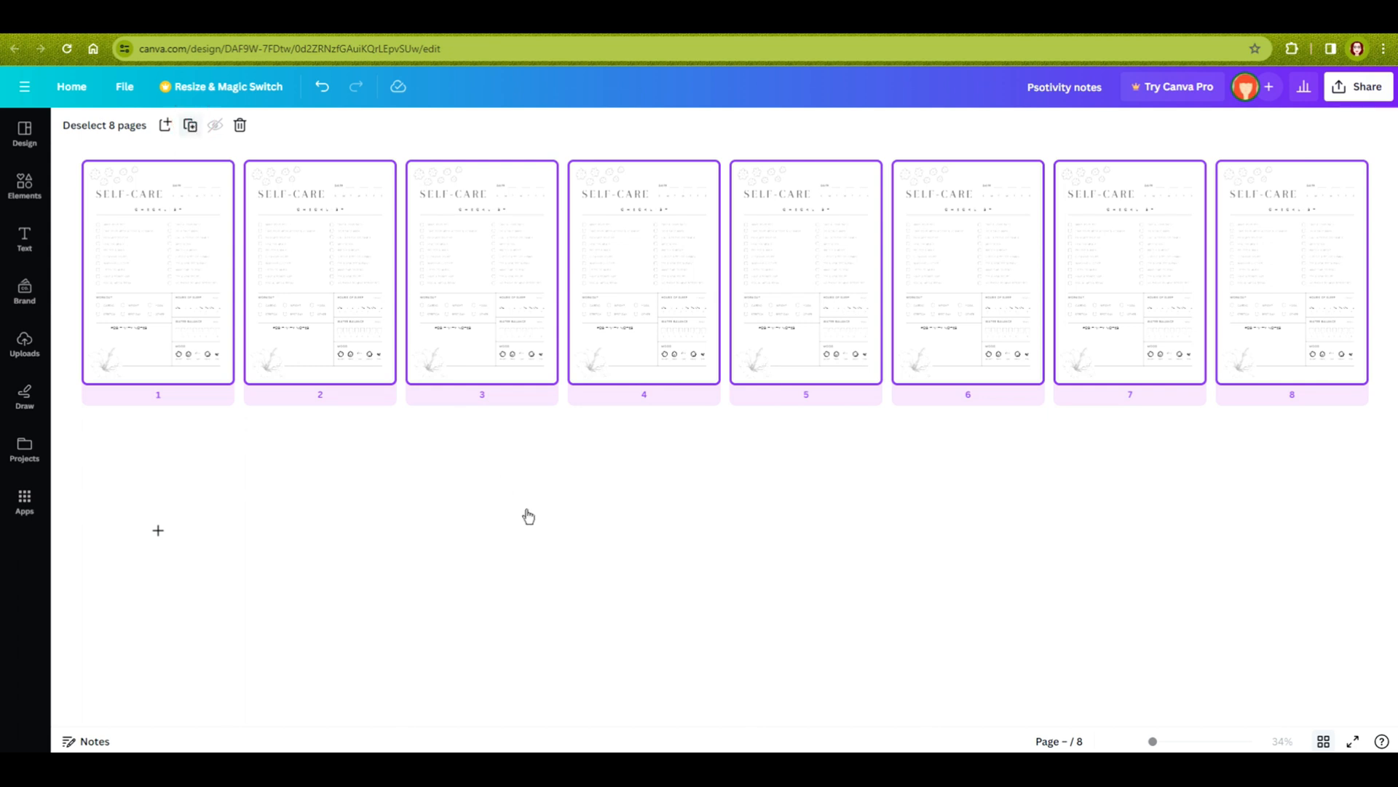
pyautogui.click(715, 724)
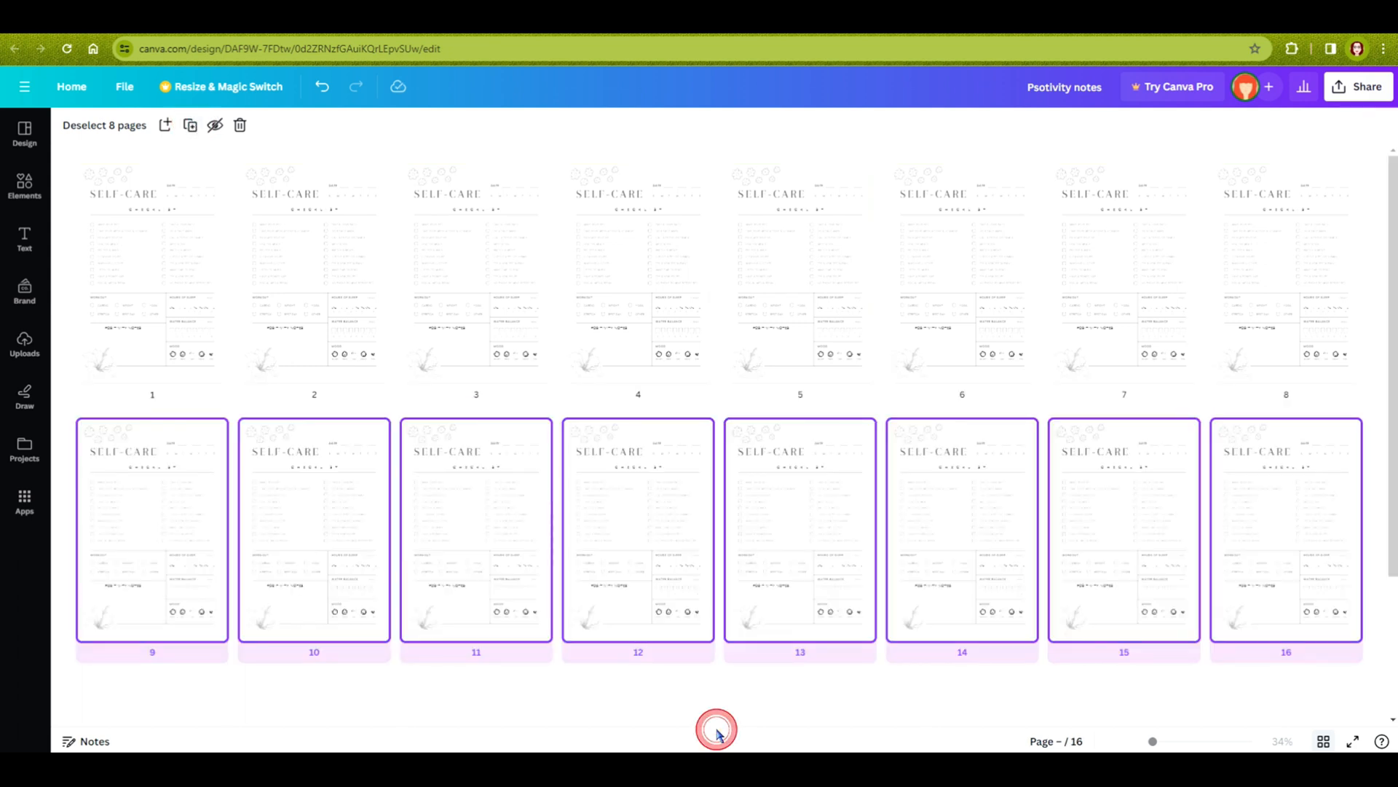
pyautogui.click(737, 402)
pyautogui.scroll(-3, 983, 514)
pyautogui.click(983, 583)
pyautogui.scroll(3, 756, 621)
pyautogui.click(861, 122)
pyautogui.click(880, 150)
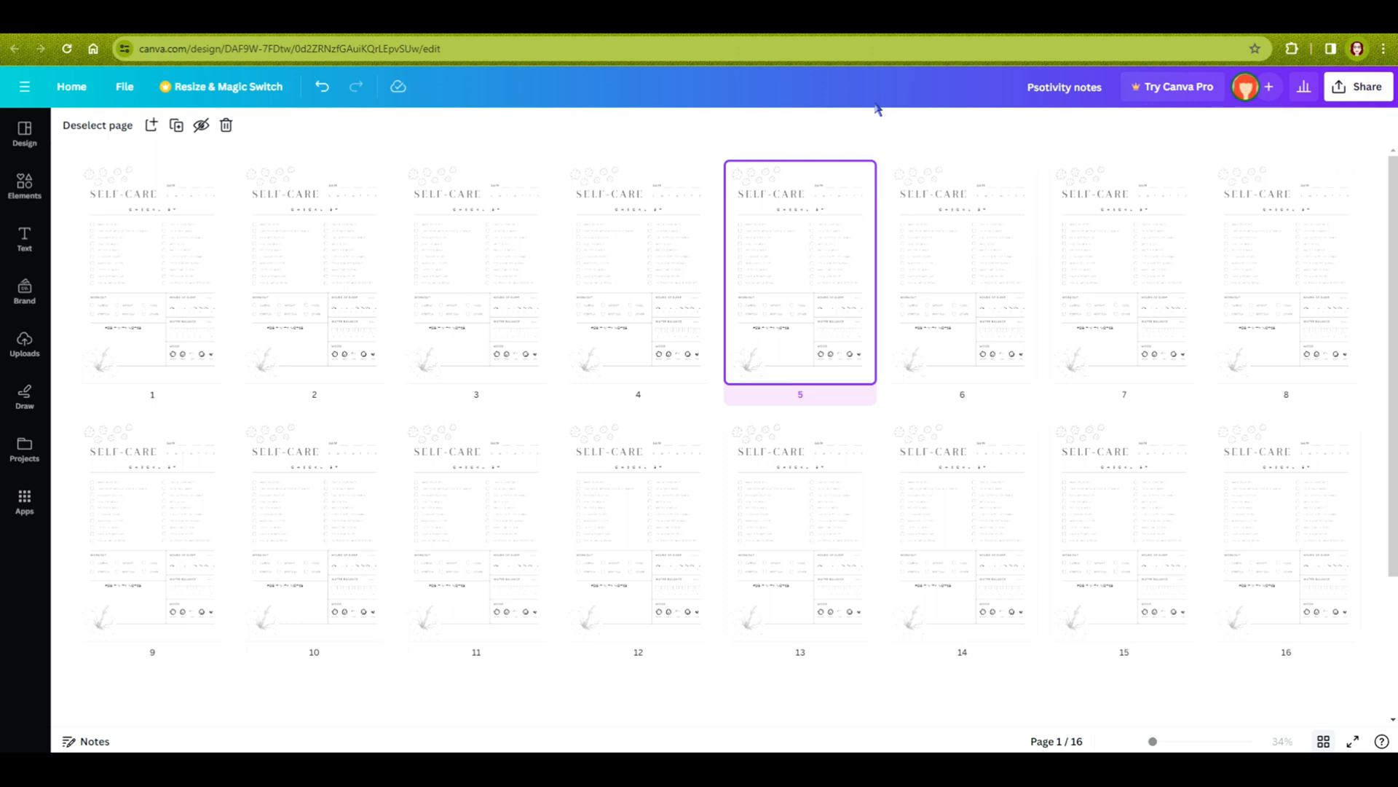
pyautogui.click(1350, 91)
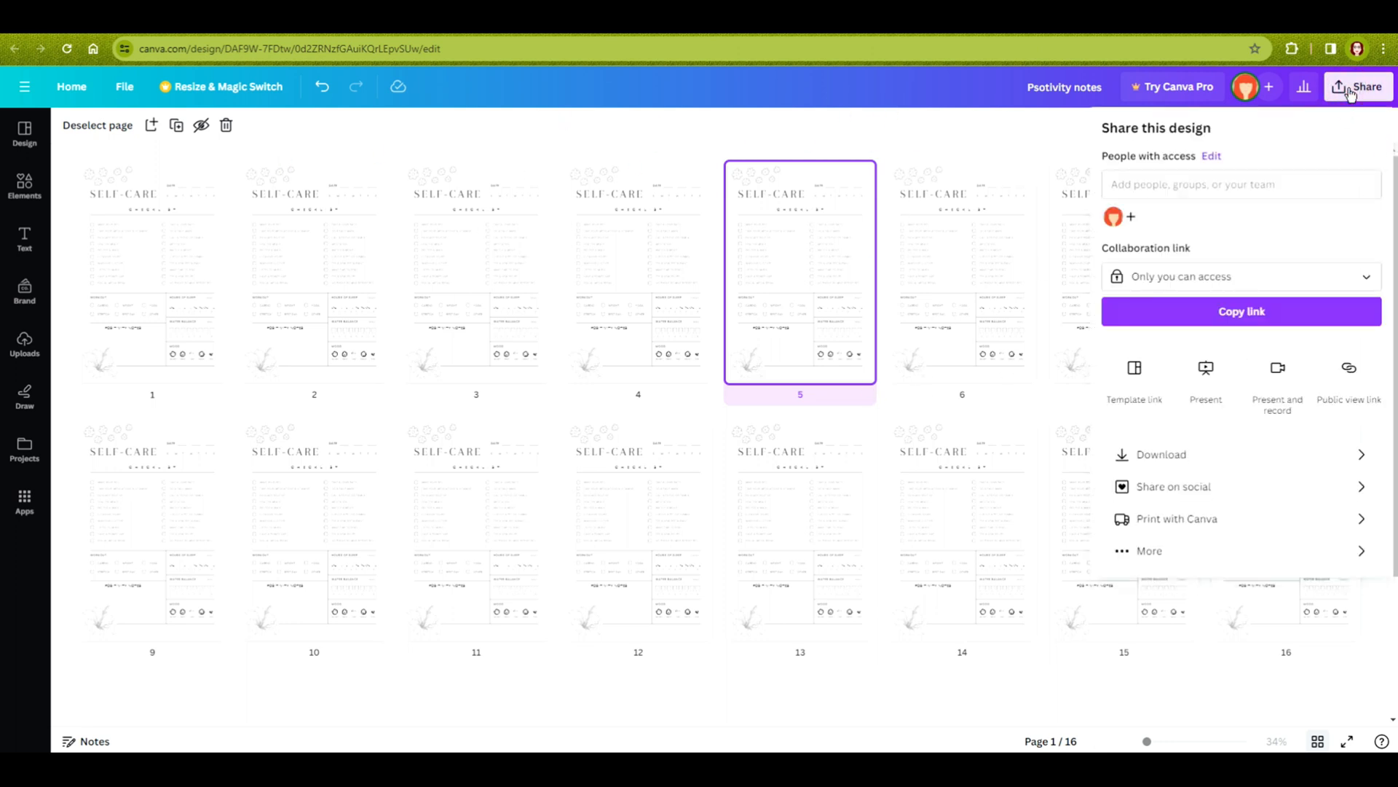
pyautogui.click(1222, 696)
# Leave the page grid and set the design's download file type to PDF Print
pyautogui.click(1318, 741)
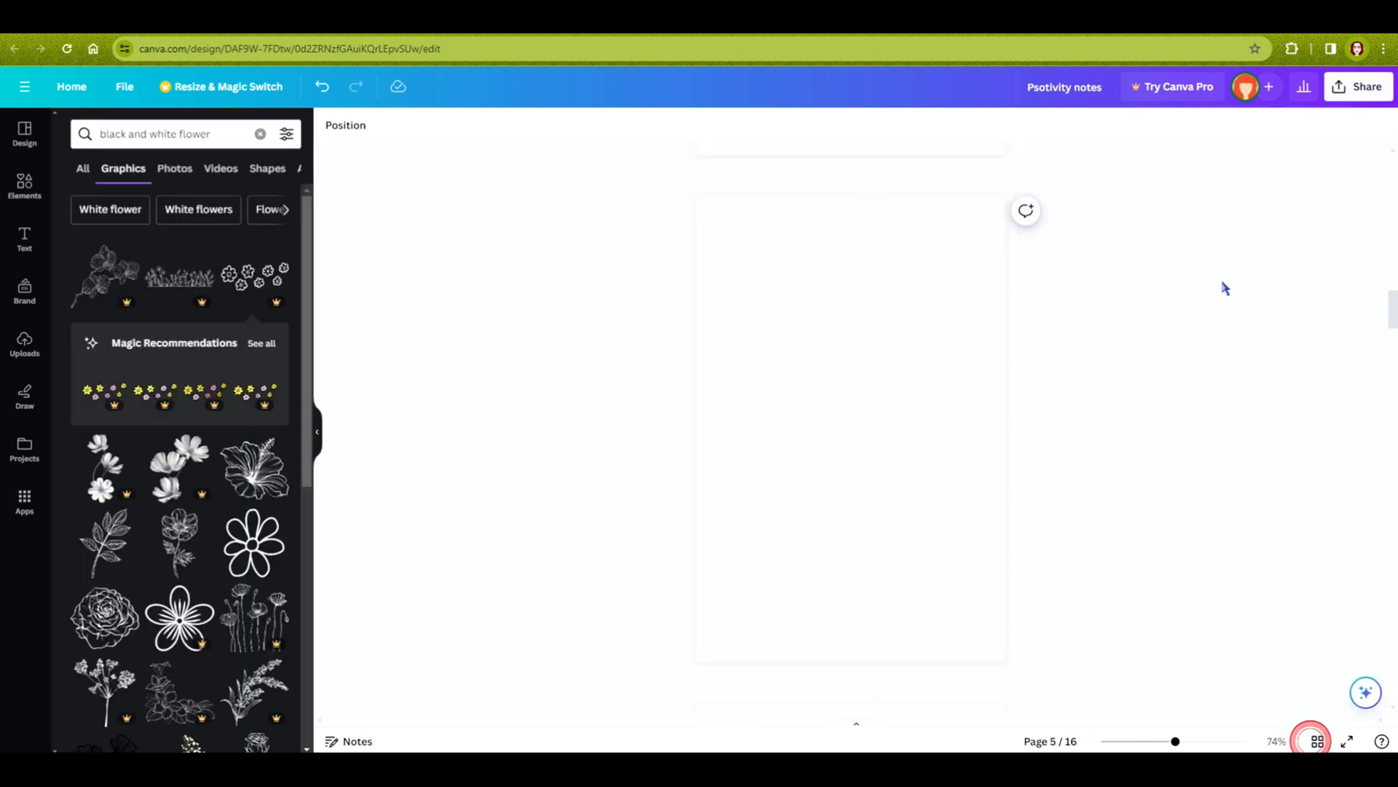
pyautogui.click(1360, 84)
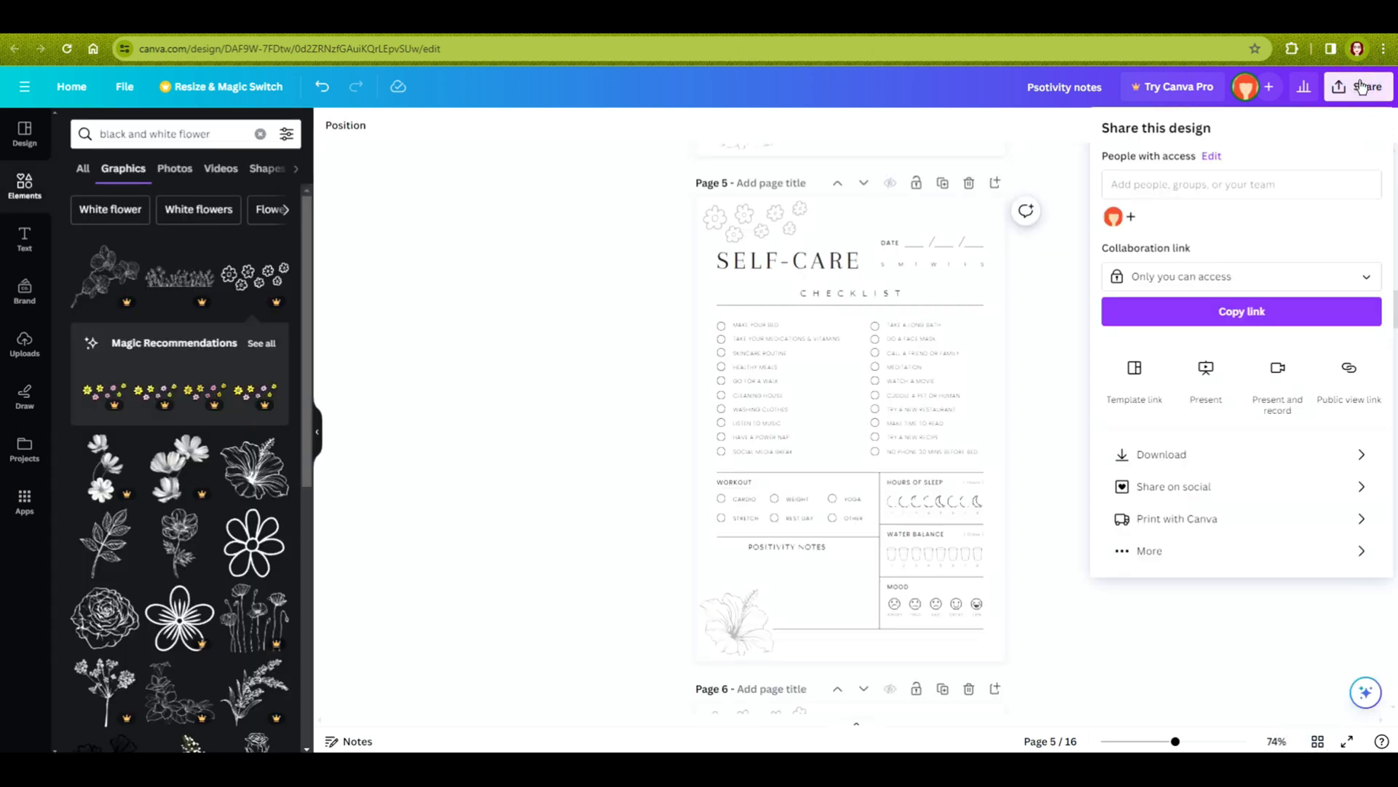
pyautogui.click(1183, 457)
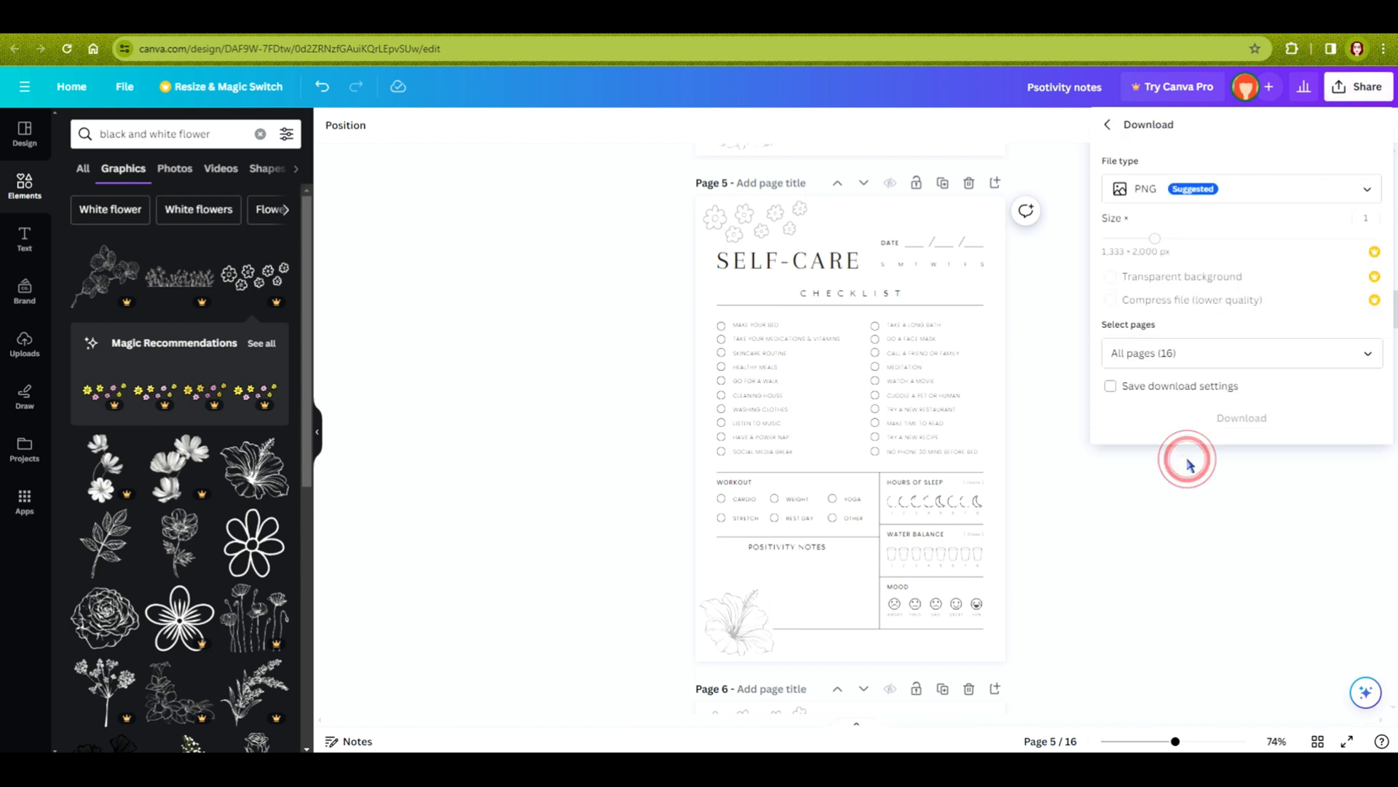
pyautogui.click(1148, 190)
pyautogui.click(1167, 361)
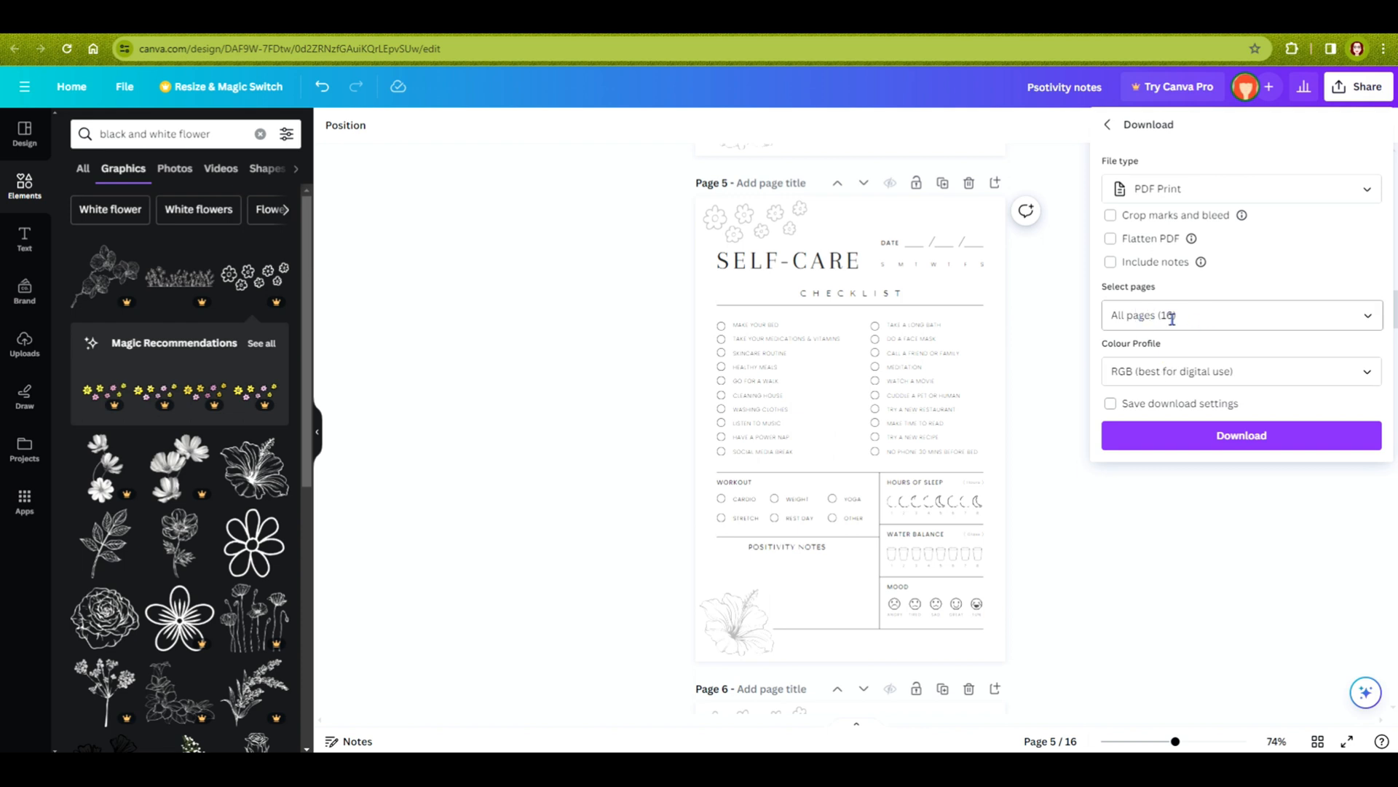
# Check the colour profile choices, keep RGB (best for digital use) and enable Flatten PDF for the download
pyautogui.click(1180, 372)
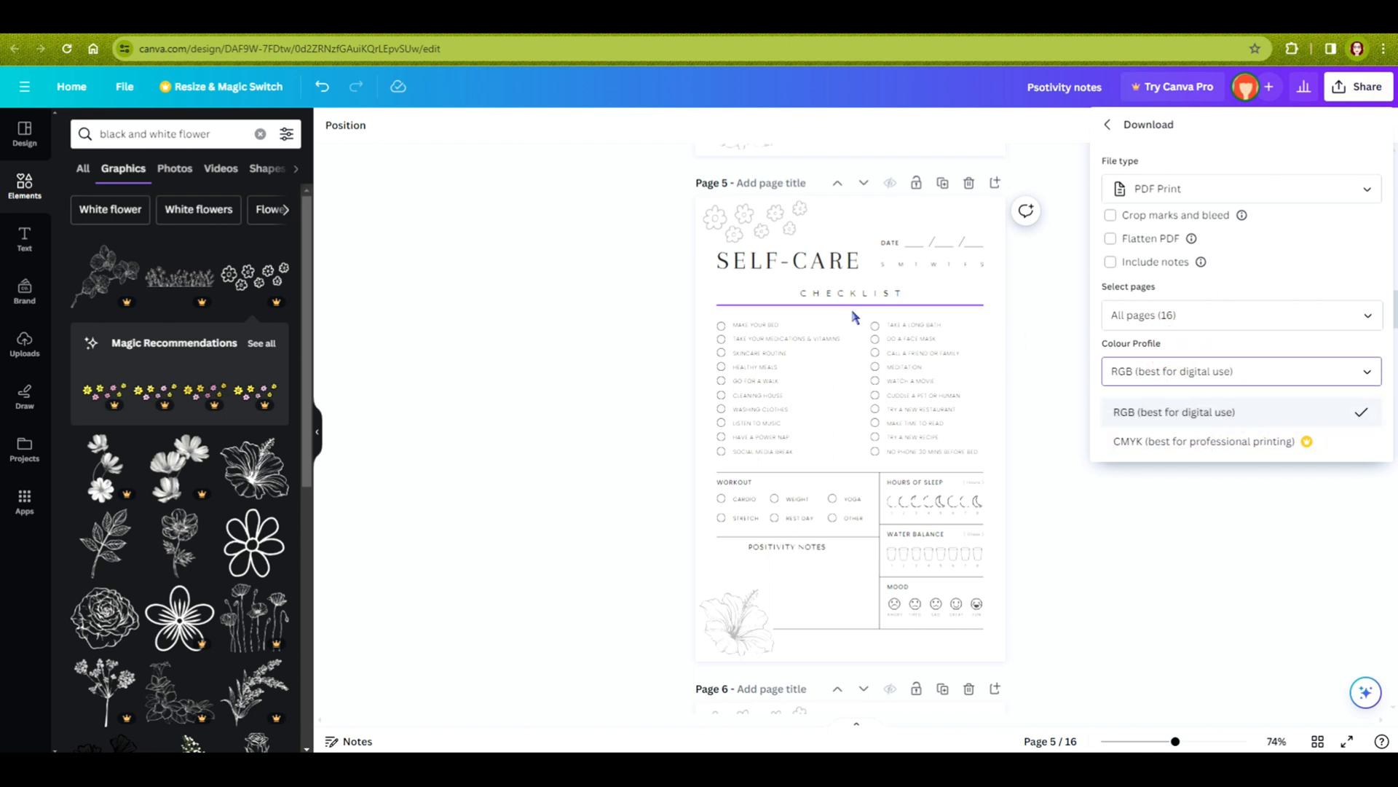
pyautogui.click(1146, 451)
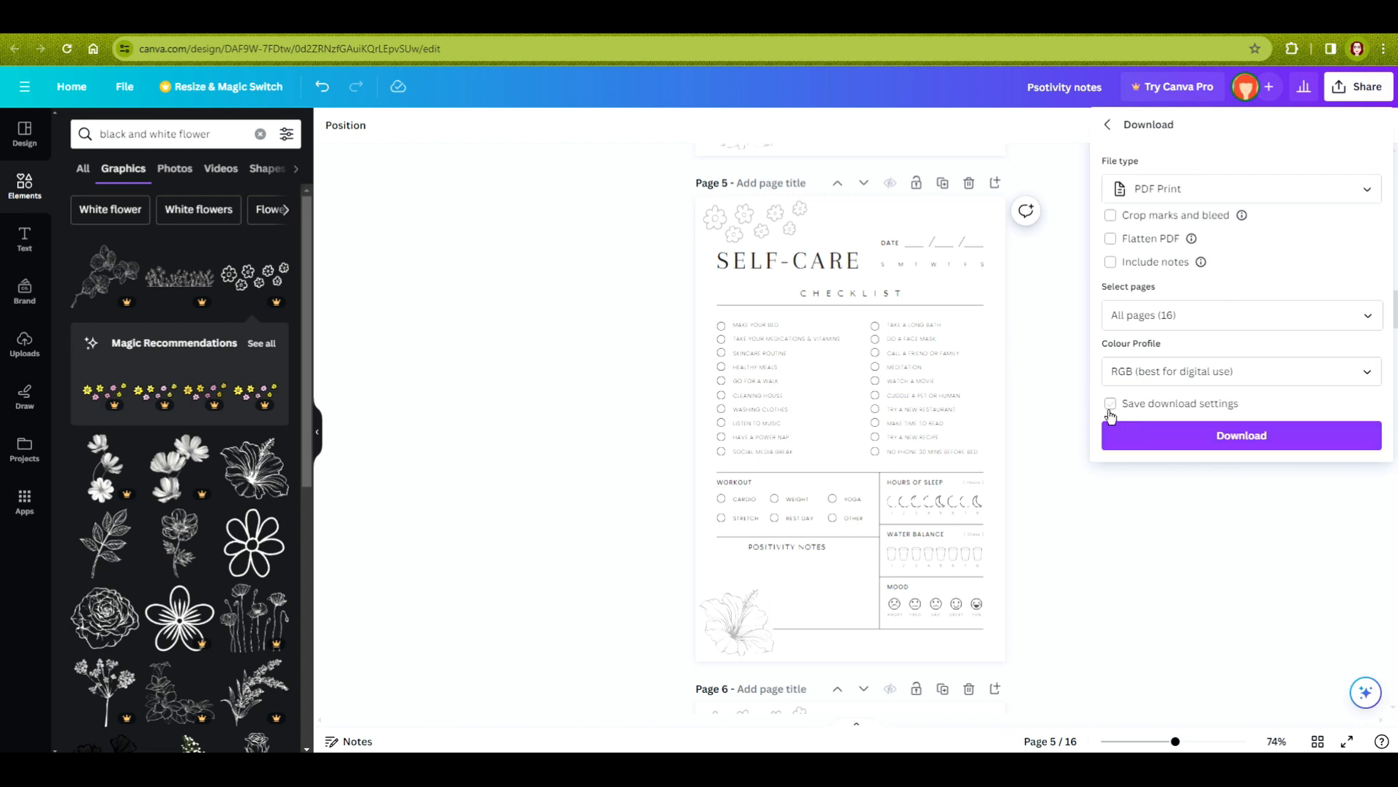
pyautogui.click(1112, 242)
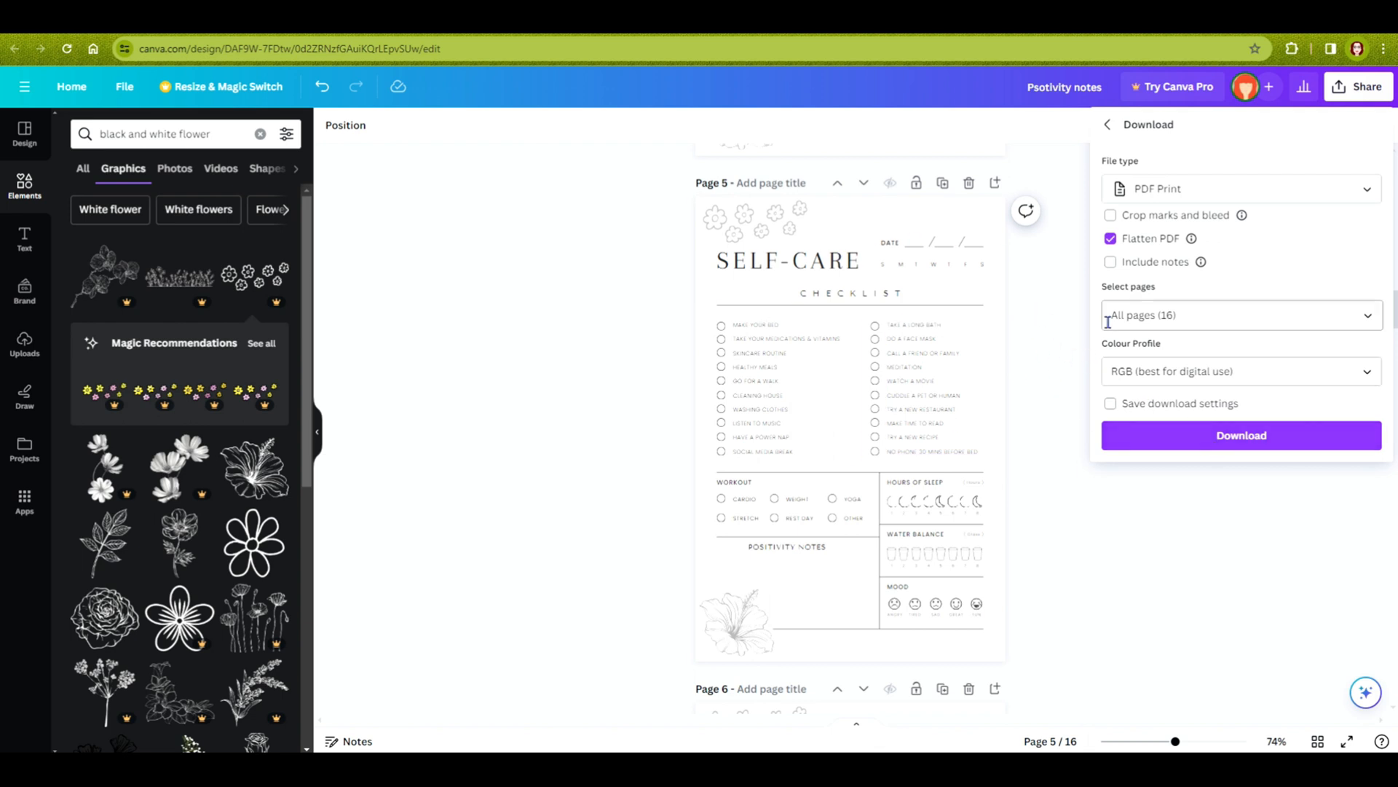
# Turn on saving of the download settings, start the PDF download and inspect the listed premium image
pyautogui.click(1111, 402)
pyautogui.click(1233, 442)
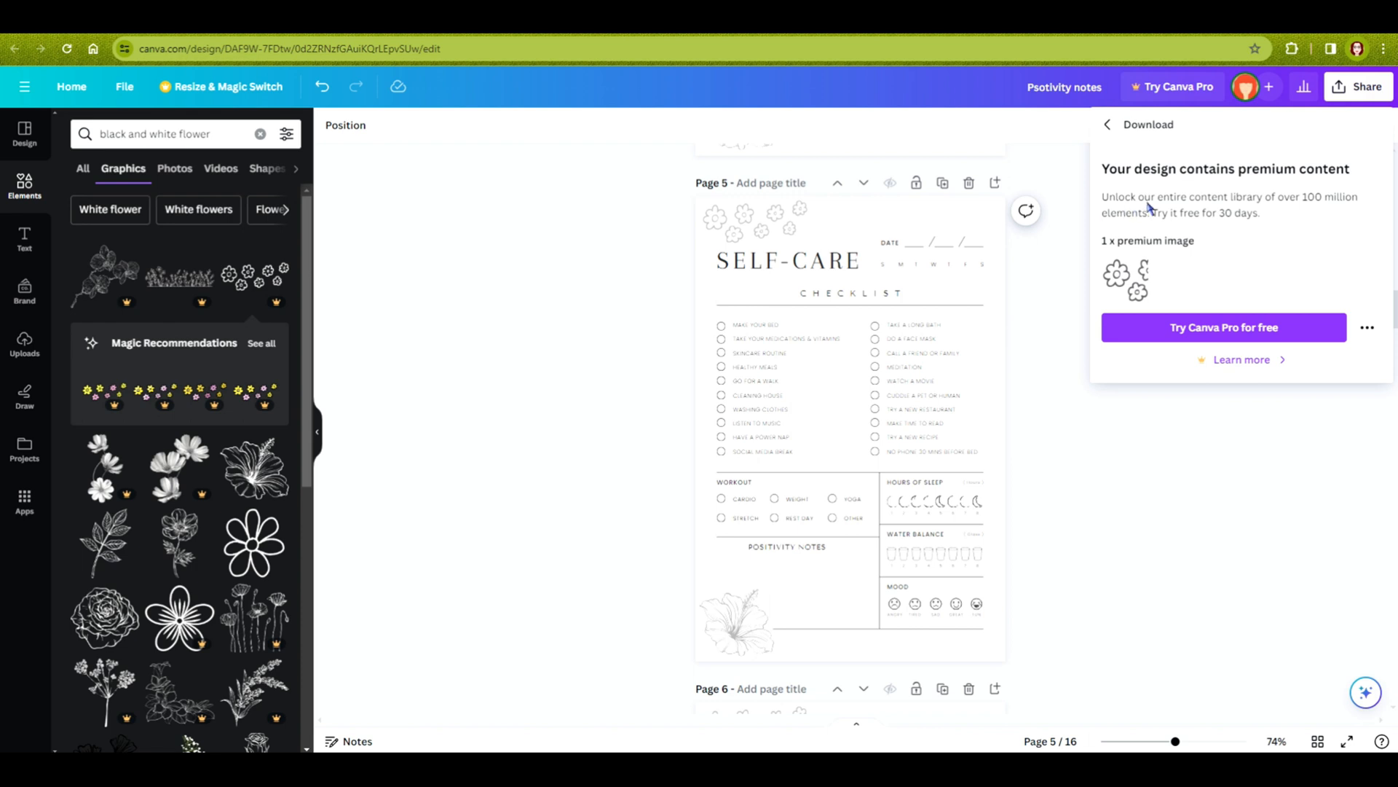
pyautogui.click(1111, 273)
# Delete the premium small-flowers graphic from above the SELF-CARE title on page 5
pyautogui.click(571, 275)
pyautogui.click(729, 220)
pyautogui.press('Delete')
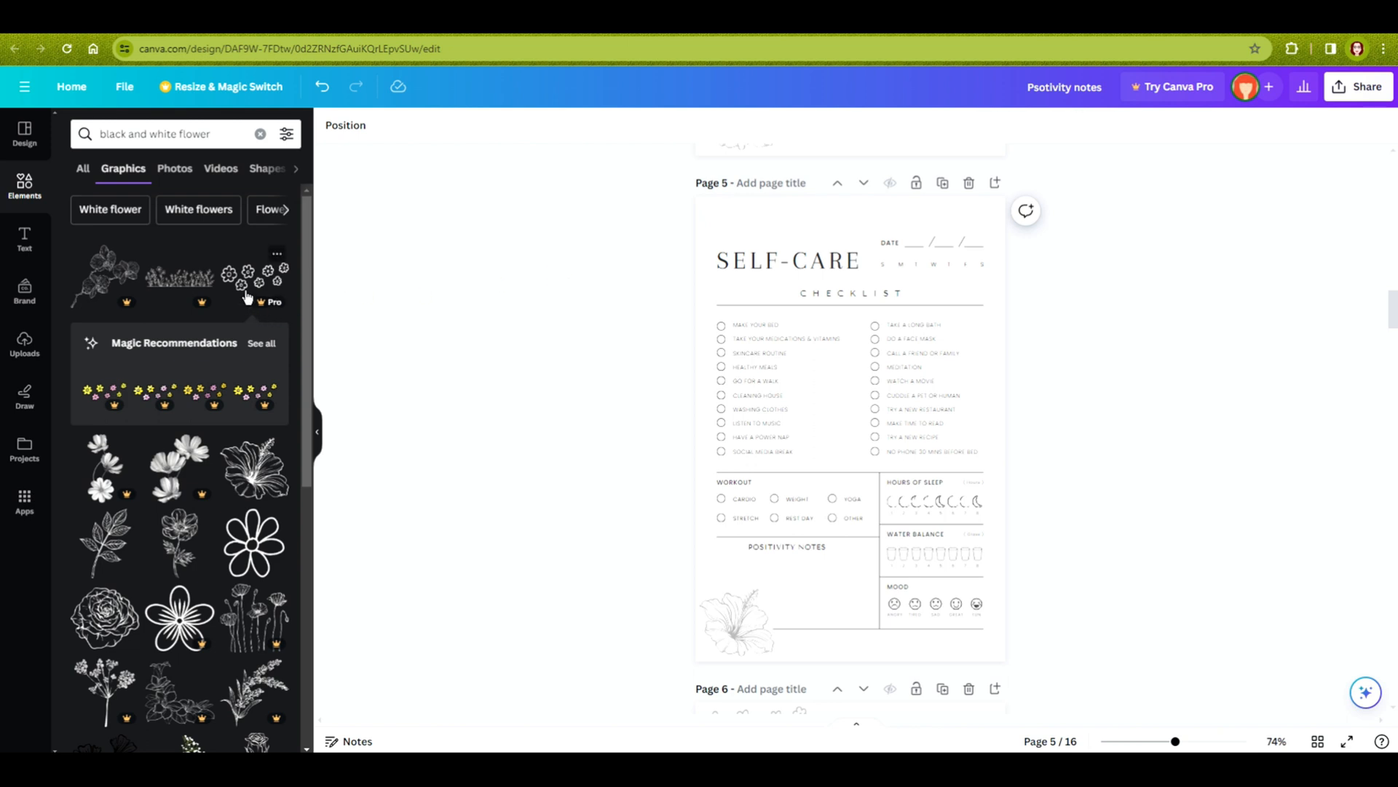
pyautogui.click(276, 251)
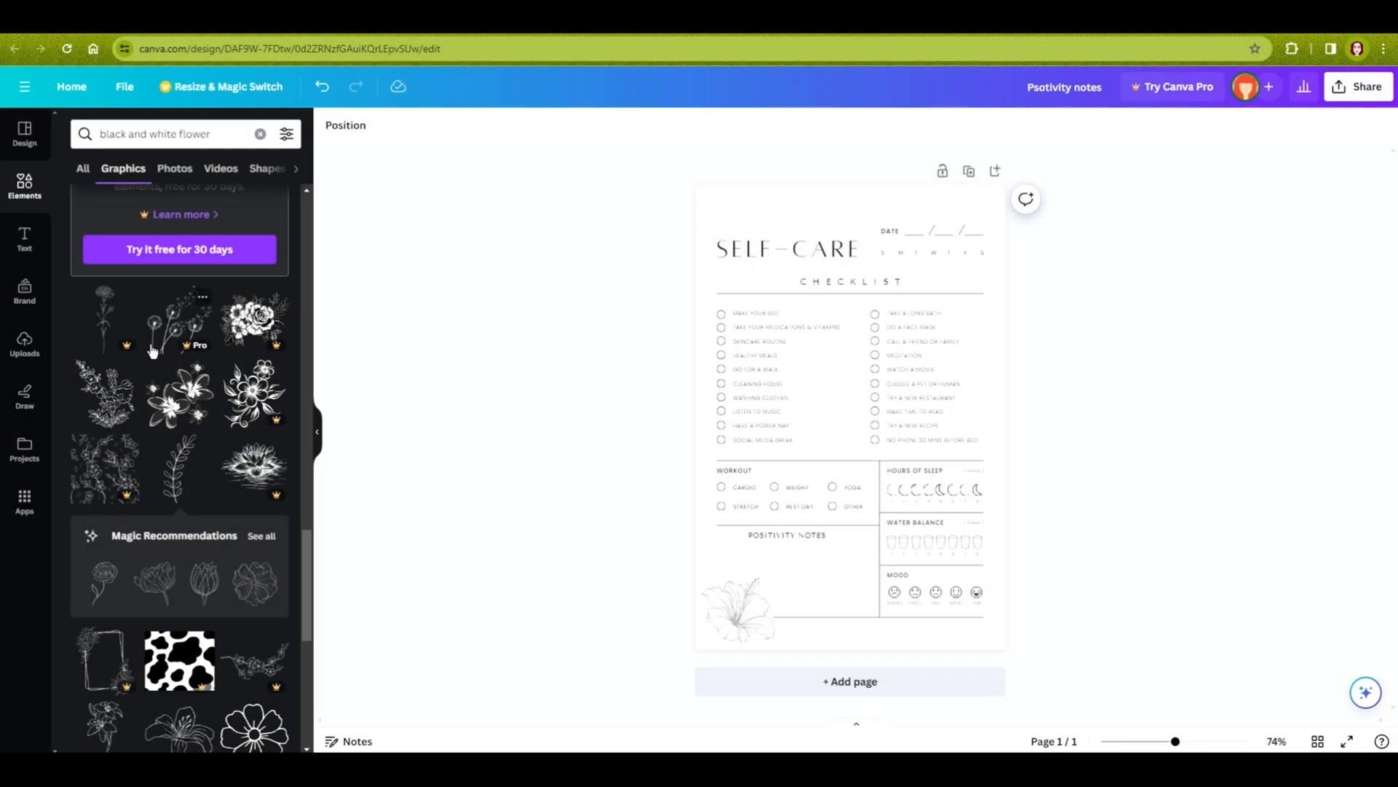
# Add the free leafy branch graphic, rotate it to lie roughly horizontally and place it above the SELF-CARE title
pyautogui.click(171, 473)
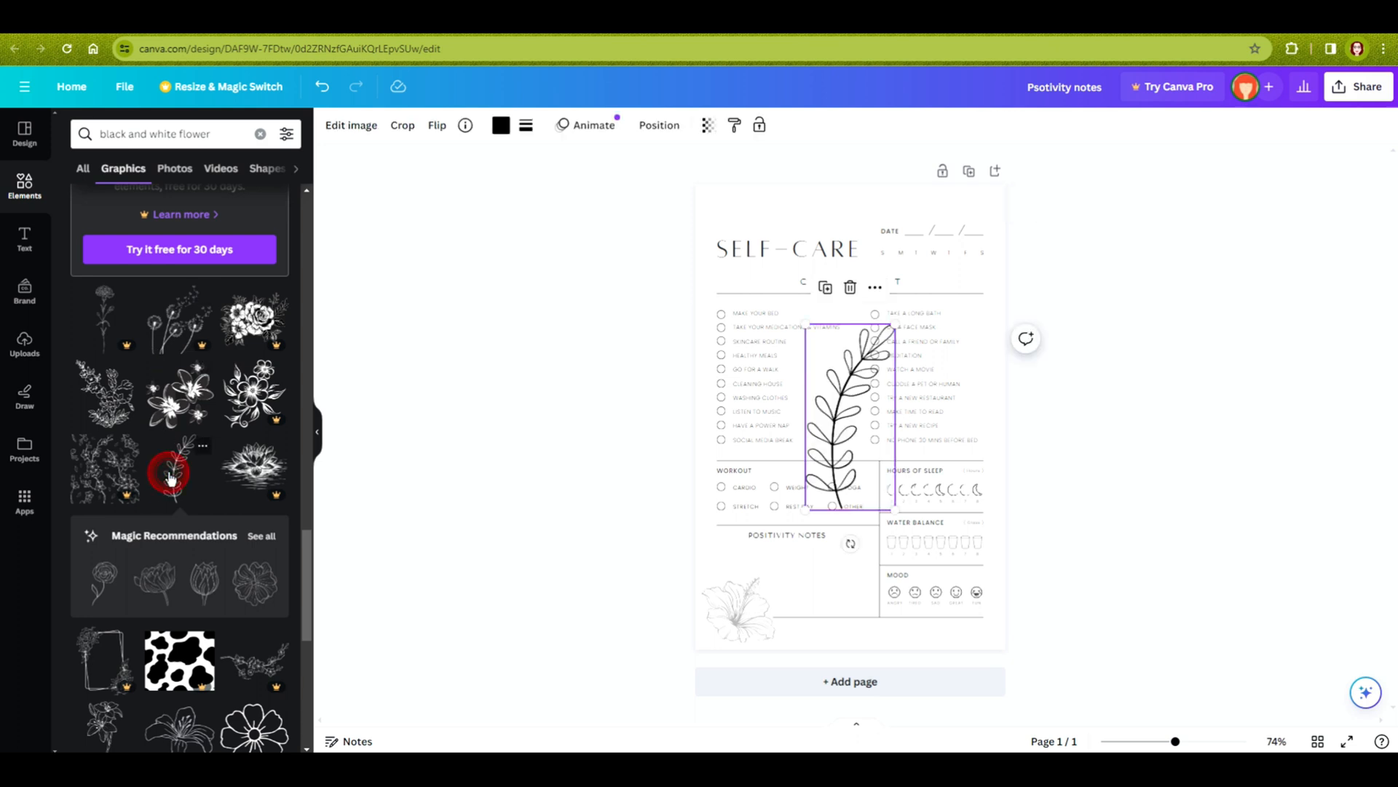
pyautogui.moveTo(851, 544); pyautogui.dragTo(751, 453)
pyautogui.moveTo(829, 408); pyautogui.dragTo(774, 225)
pyautogui.moveTo(721, 302); pyautogui.dragTo(739, 244)
# Make the leafy branch more transparent and shift the SELF-CARE title slightly down beneath it
pyautogui.click(708, 124)
pyautogui.moveTo(671, 182); pyautogui.dragTo(627, 182)
pyautogui.click(593, 303)
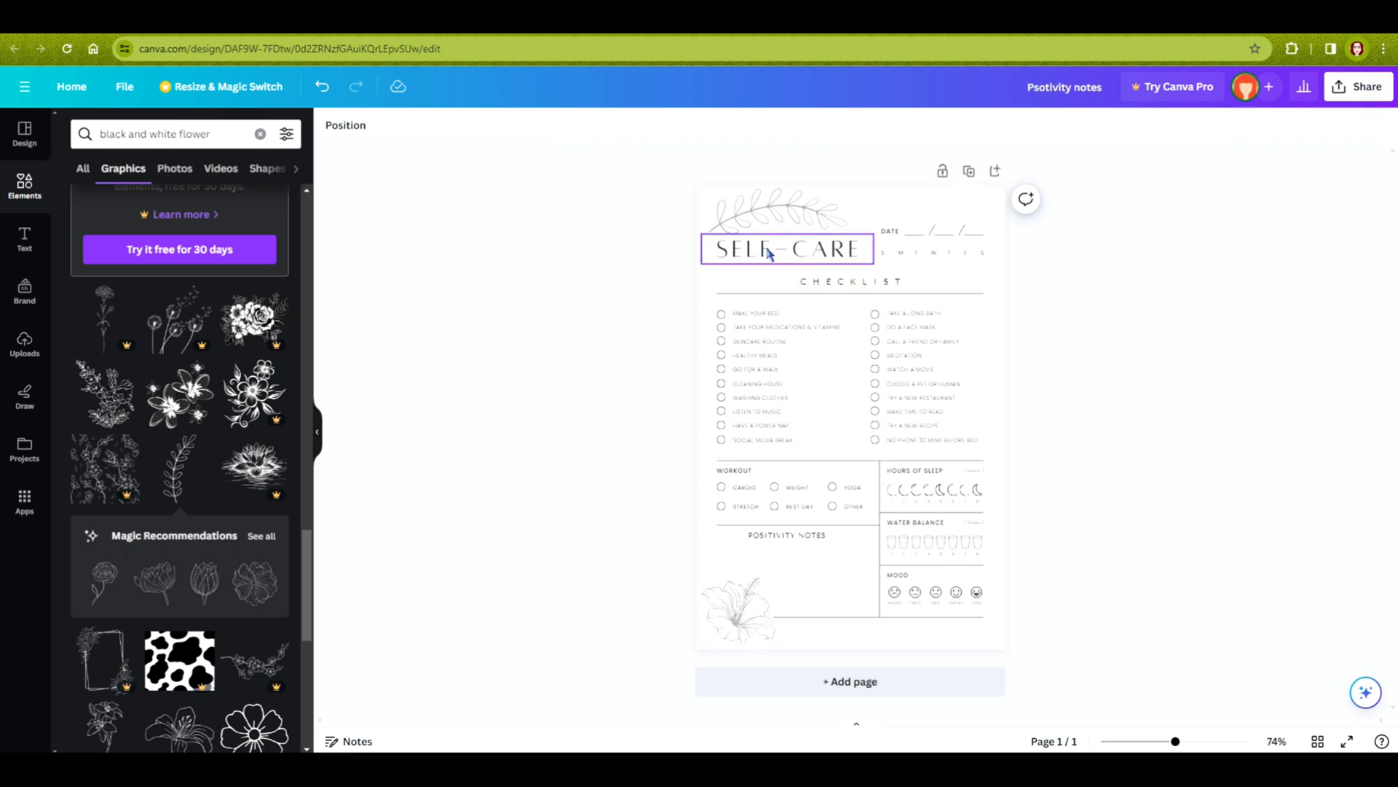
pyautogui.moveTo(769, 253); pyautogui.dragTo(769, 260)
pyautogui.click(584, 260)
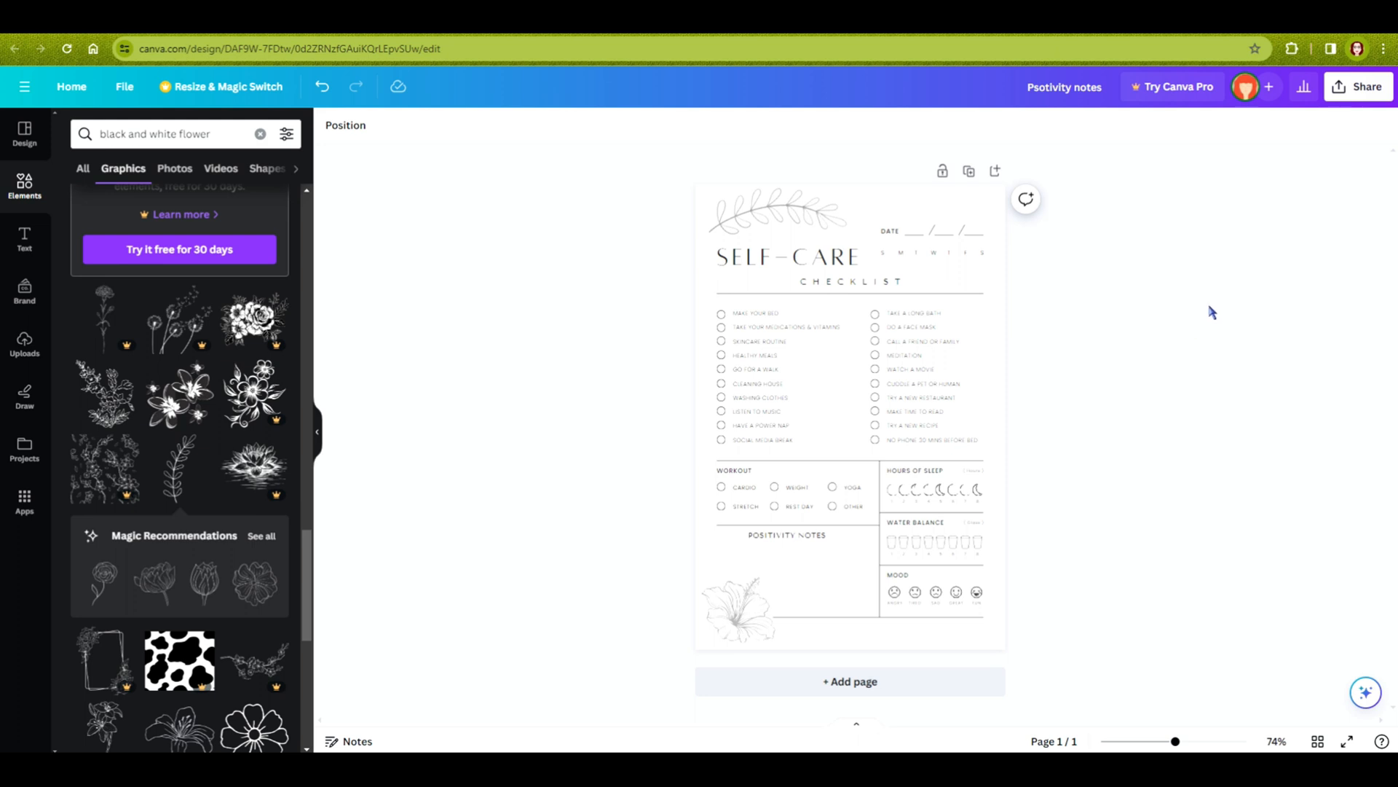
# Download the design as a flattened RGB PDF Print and save it as Psotivity notes.pdf in the planner folder
pyautogui.click(1361, 97)
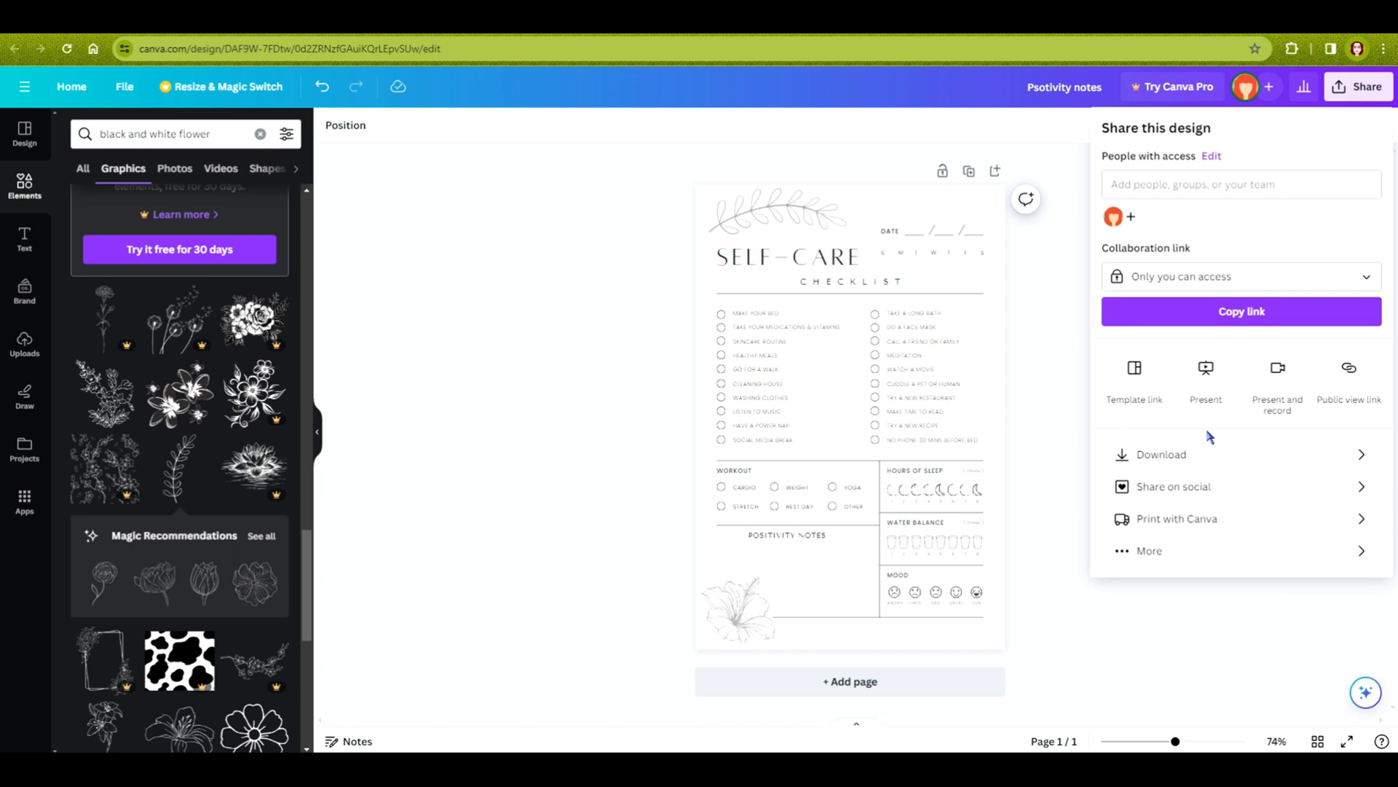
pyautogui.click(1191, 453)
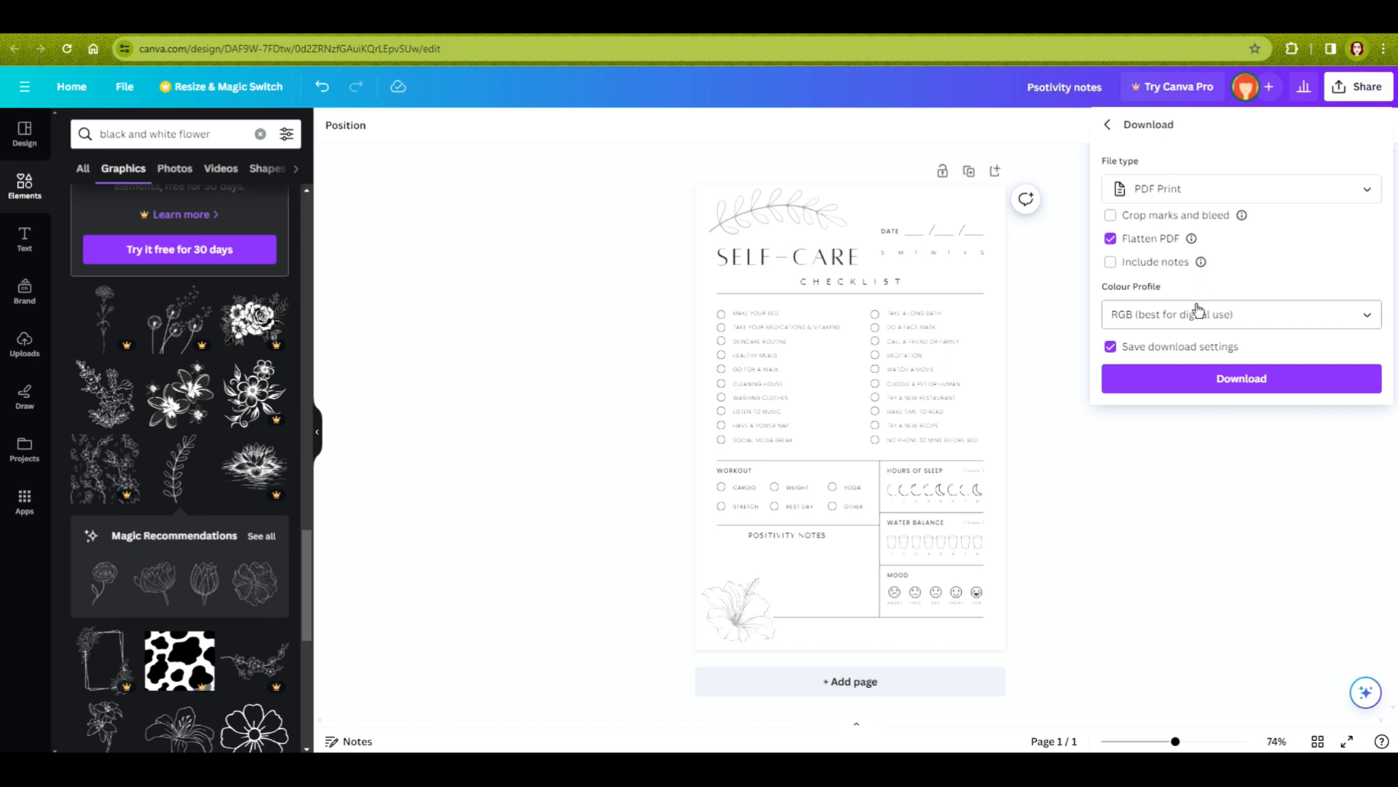
pyautogui.click(1221, 380)
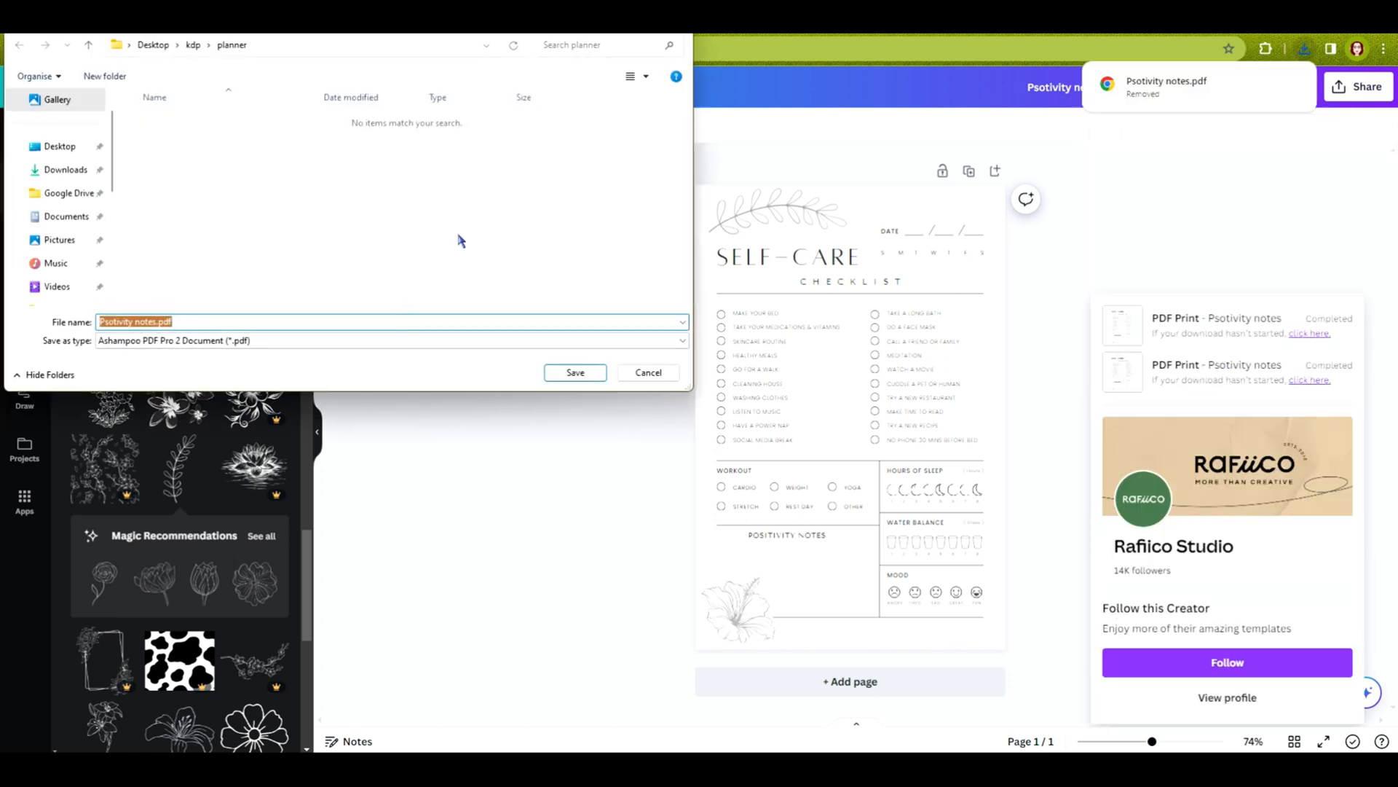
pyautogui.click(560, 375)
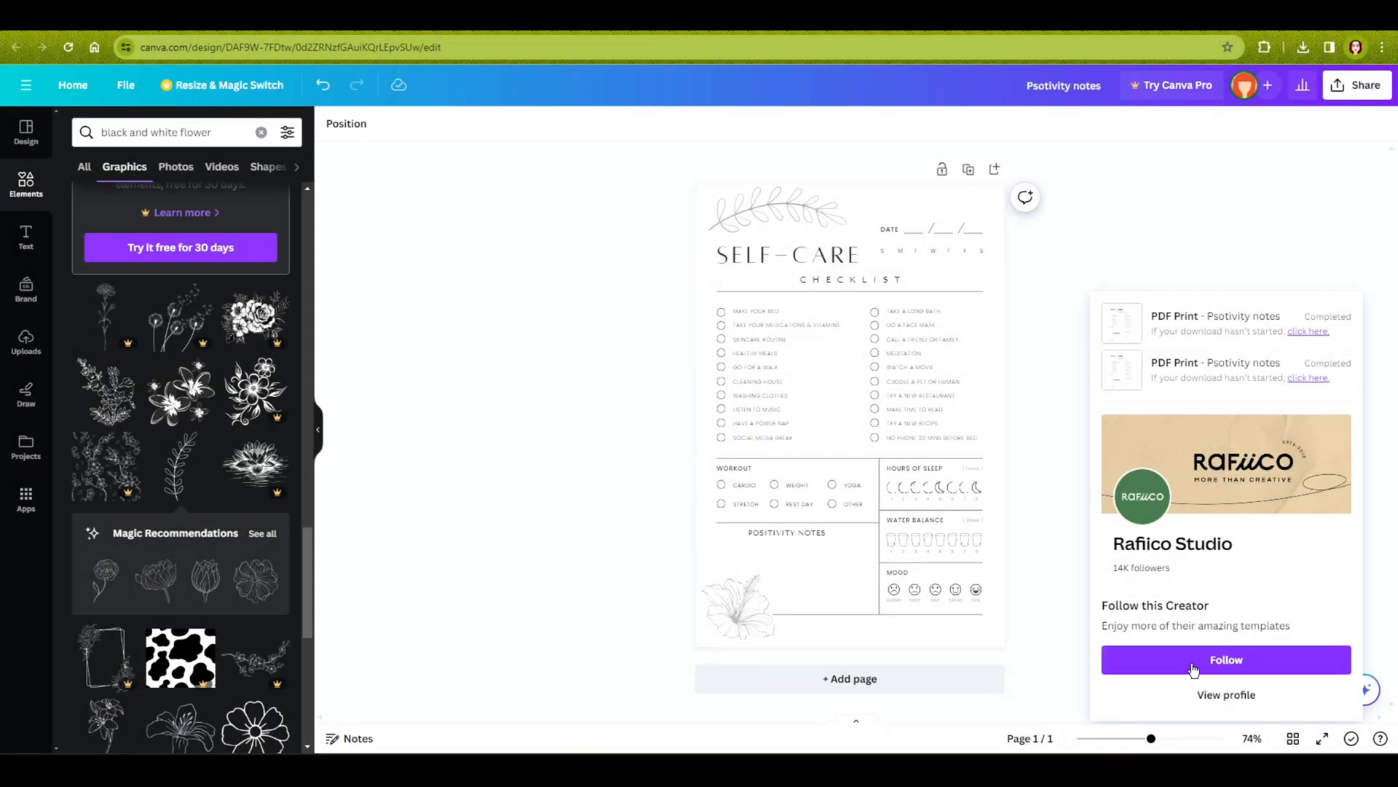
pyautogui.click(1126, 241)
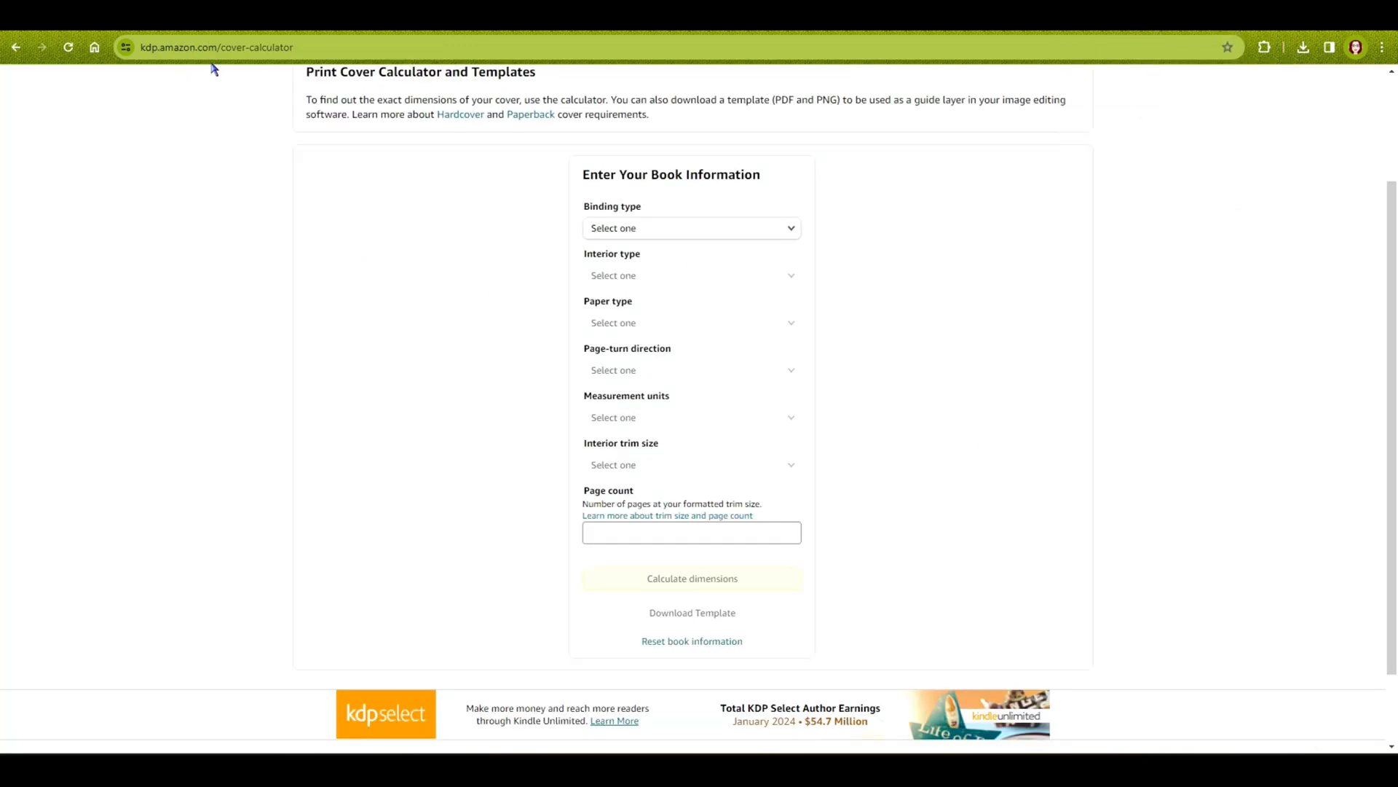
# Set the binding type to Paperback in the KDP print cover calculator
pyautogui.click(643, 229)
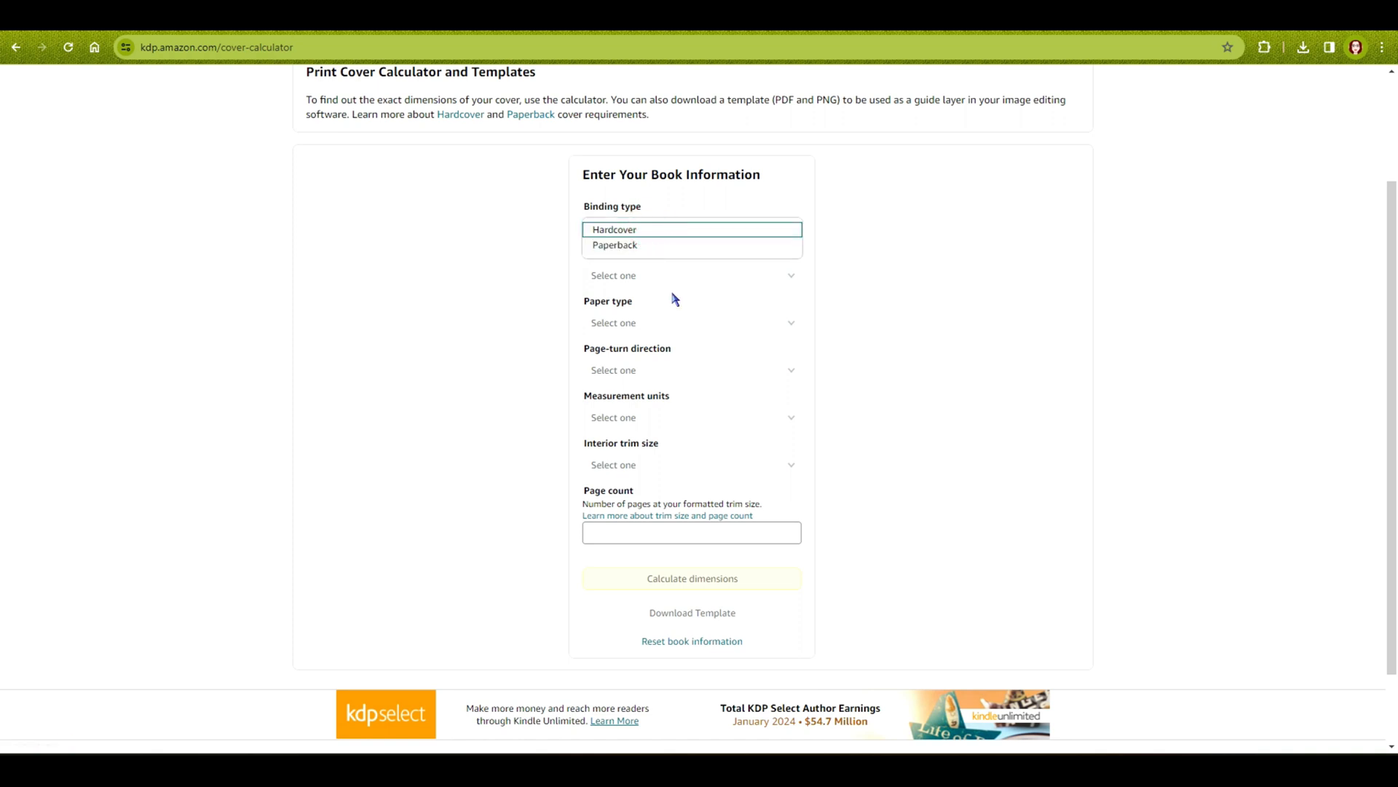
pyautogui.click(699, 252)
pyautogui.click(684, 226)
pyautogui.click(686, 227)
pyautogui.click(677, 228)
pyautogui.click(670, 245)
# Set the interior type to Black & white and the paper type to White paper
pyautogui.click(678, 275)
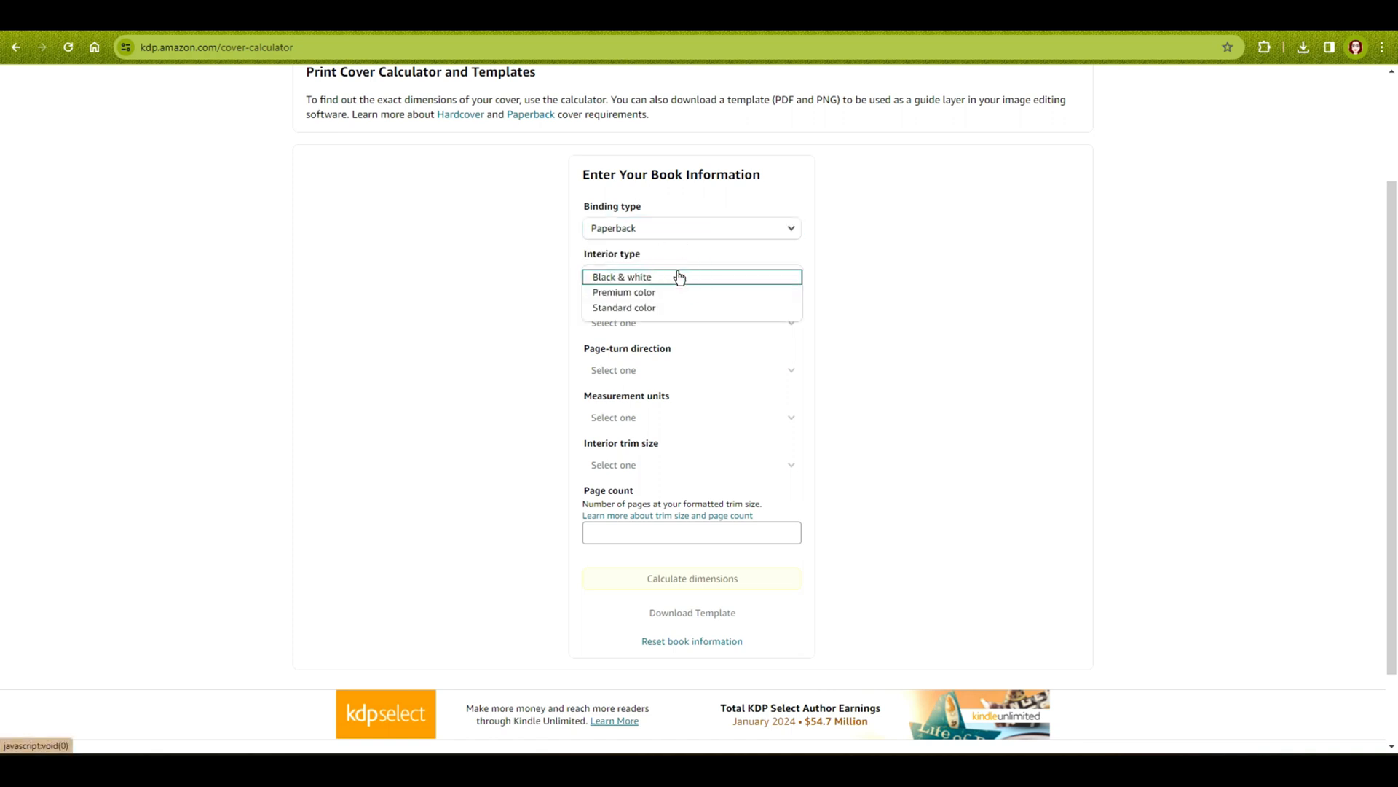
pyautogui.click(658, 278)
pyautogui.click(668, 321)
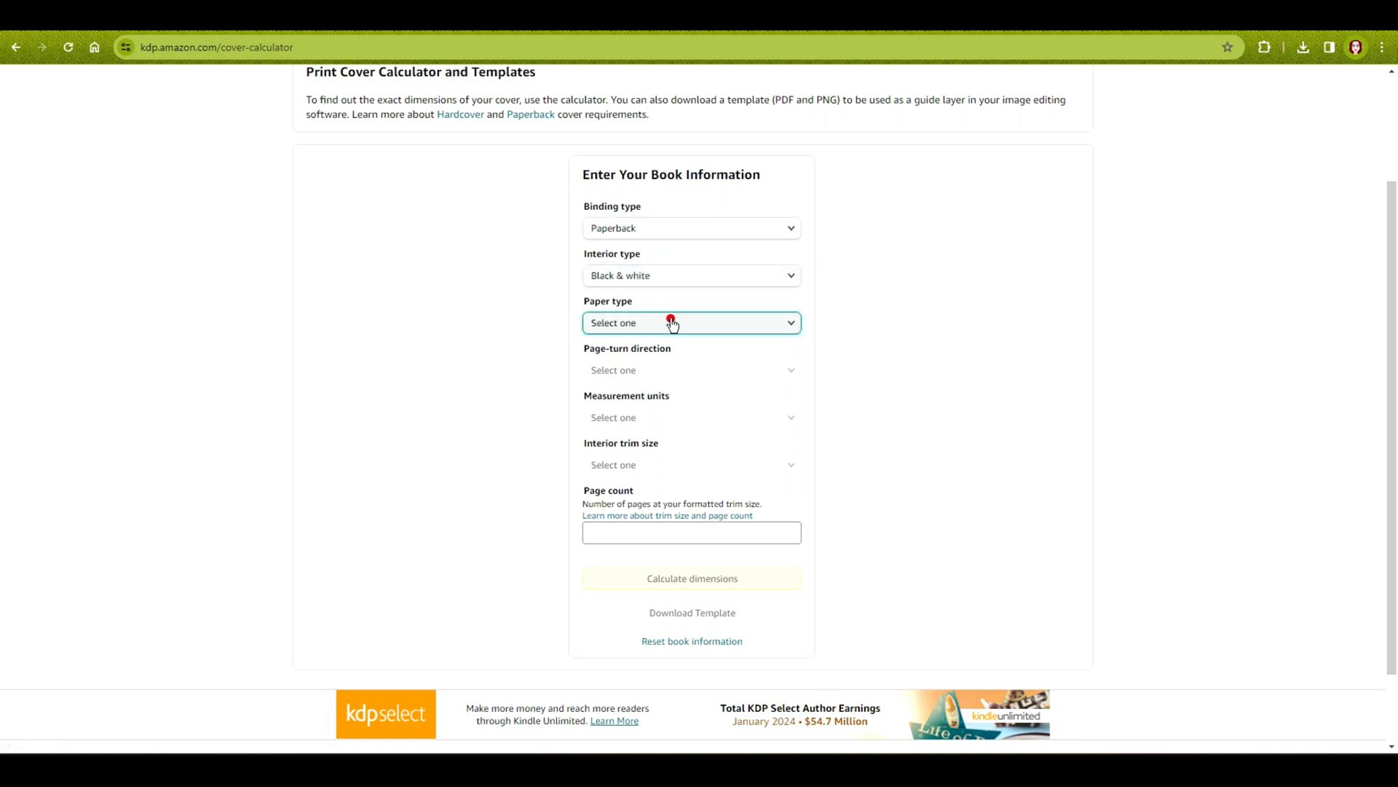
pyautogui.click(668, 343)
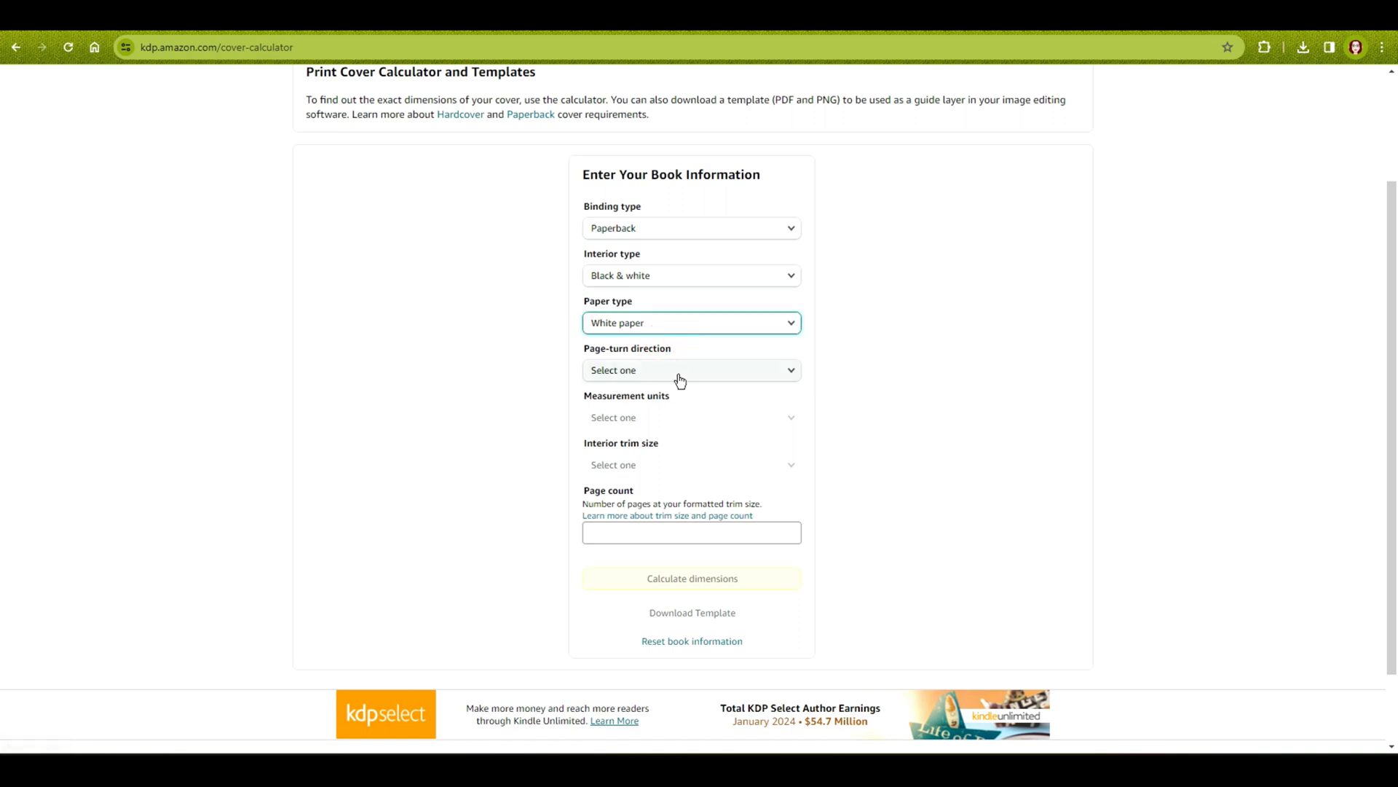
# Set the page-turn direction to Left to Right and the measurement units to Inches
pyautogui.click(677, 371)
pyautogui.click(679, 375)
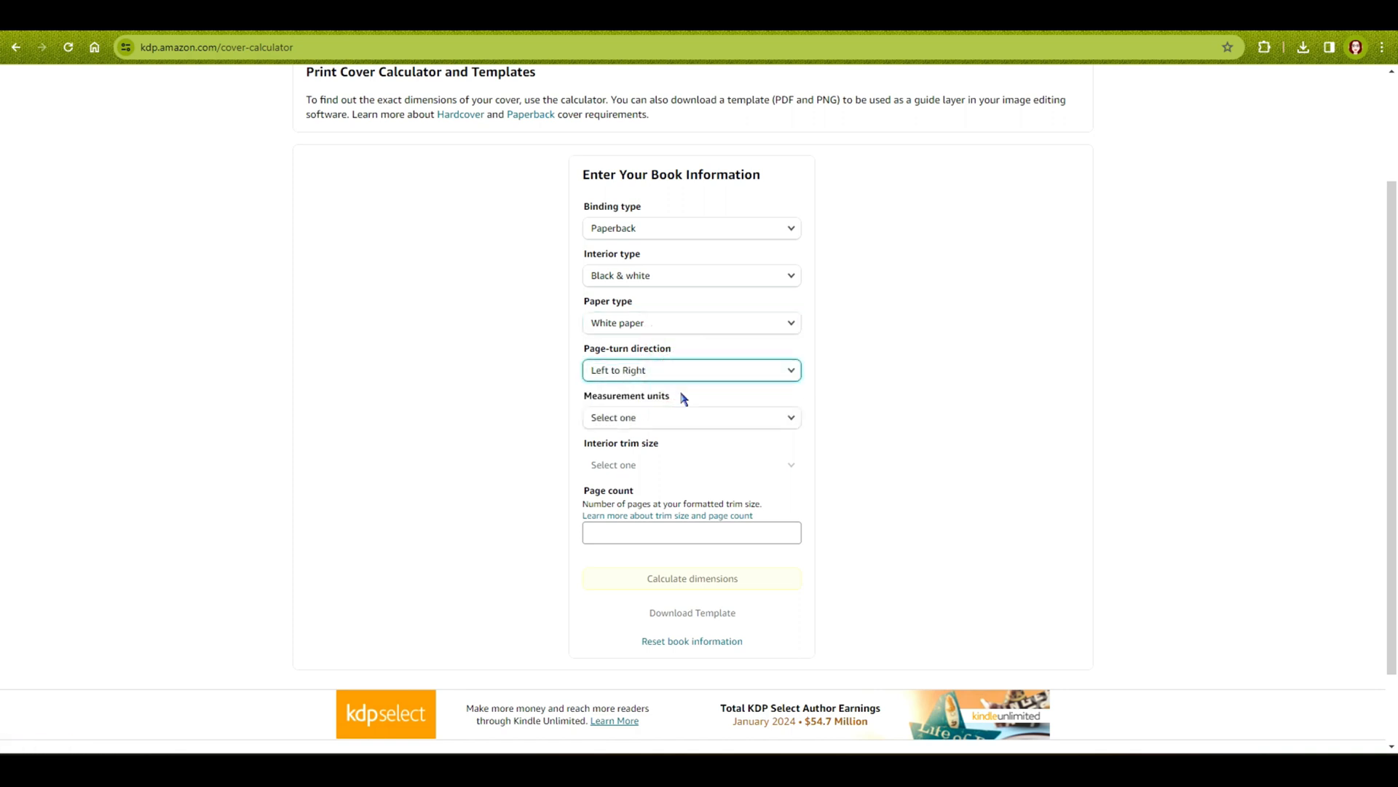
pyautogui.click(681, 417)
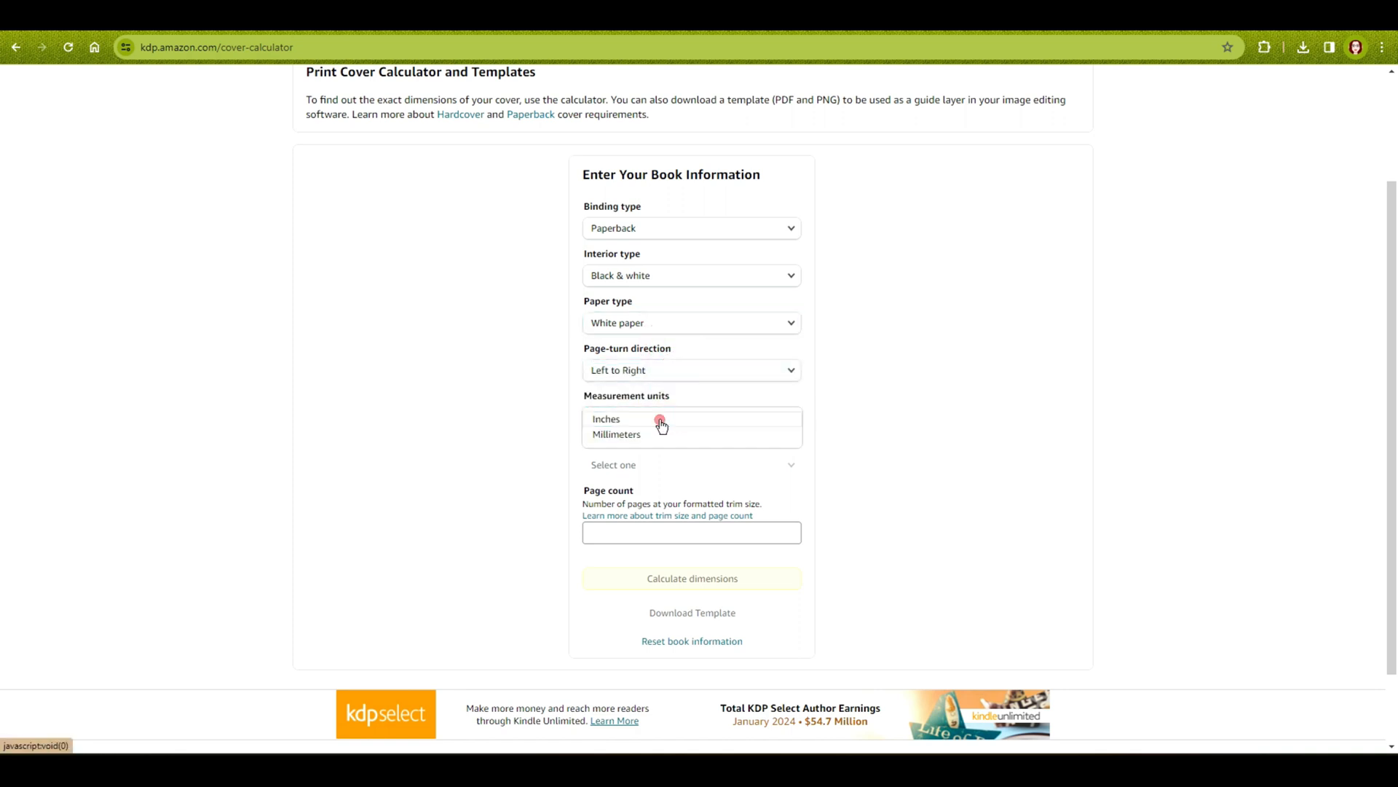
pyautogui.click(659, 420)
# Set the interior trim size to 6 x 9 in
pyautogui.scroll(-1, 437, 423)
pyautogui.click(645, 392)
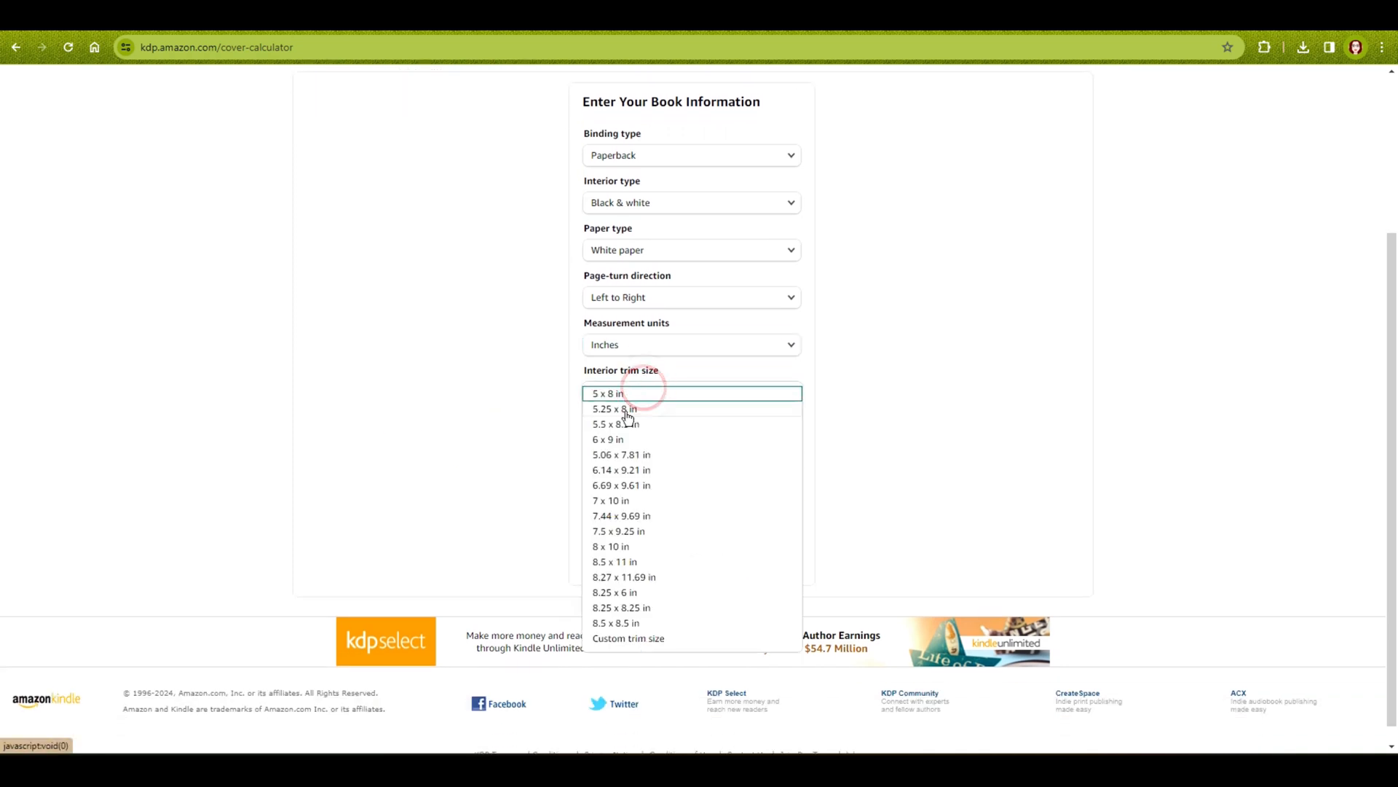
pyautogui.click(611, 439)
# Set the page count to 367 and calculate the cover dimensions
pyautogui.click(608, 463)
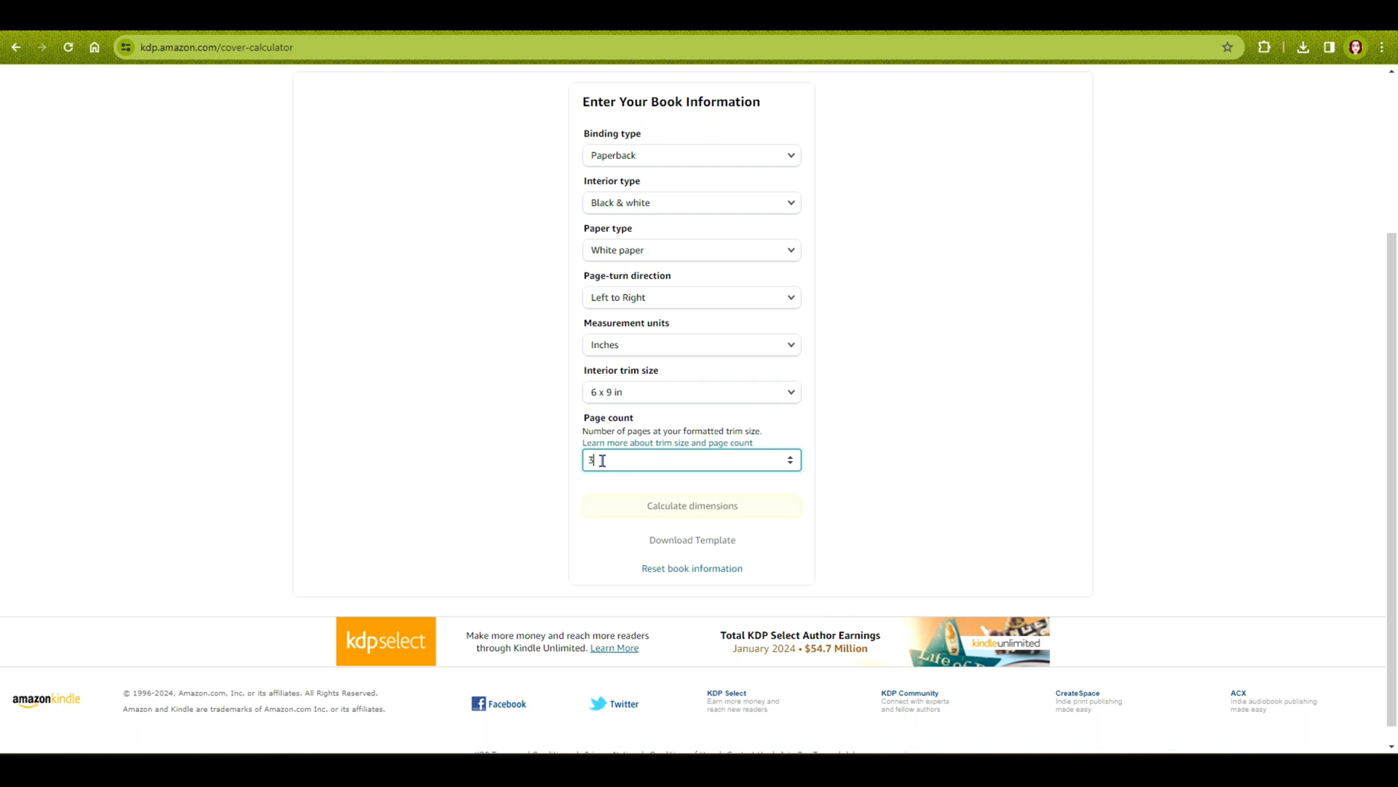
pyautogui.write('365')
pyautogui.click(551, 487)
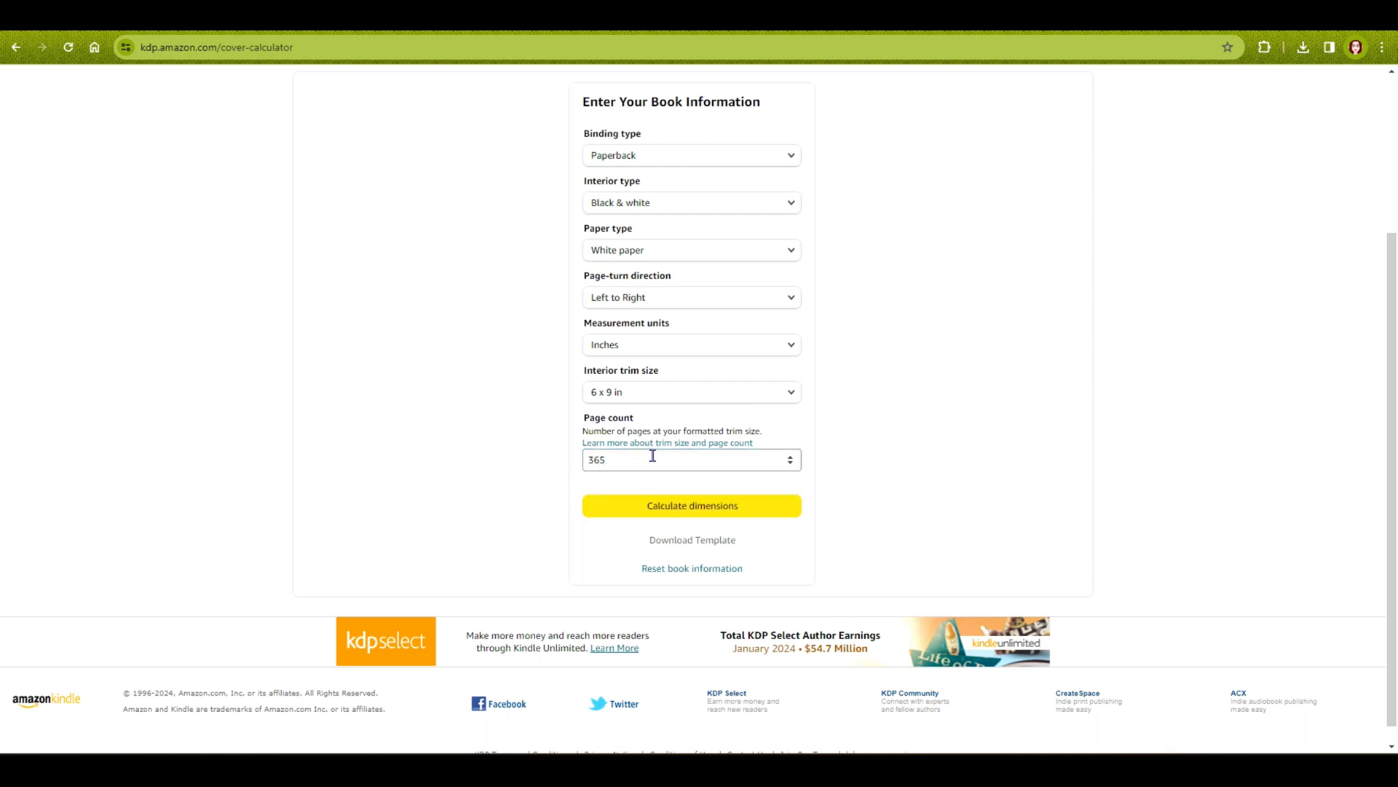
pyautogui.click(613, 454)
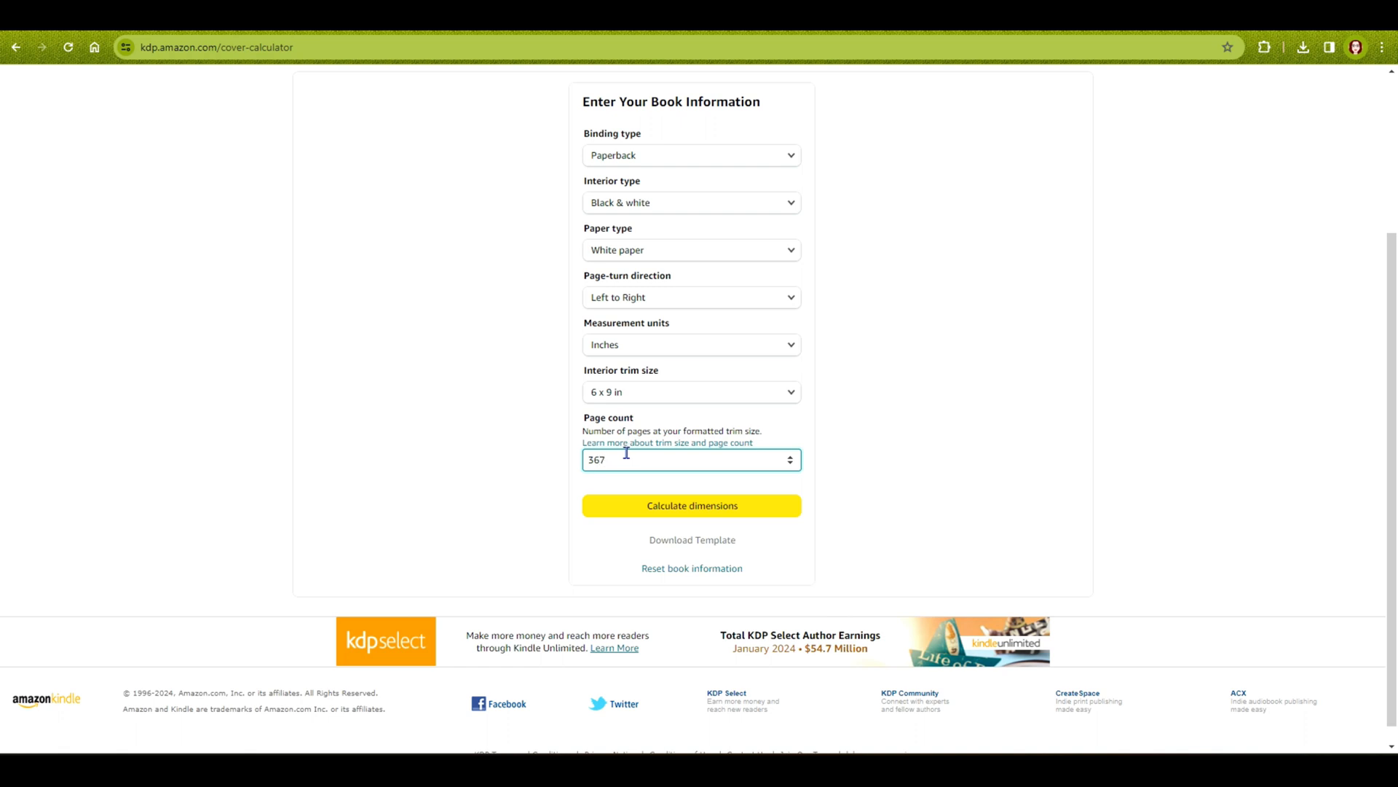
pyautogui.click(673, 506)
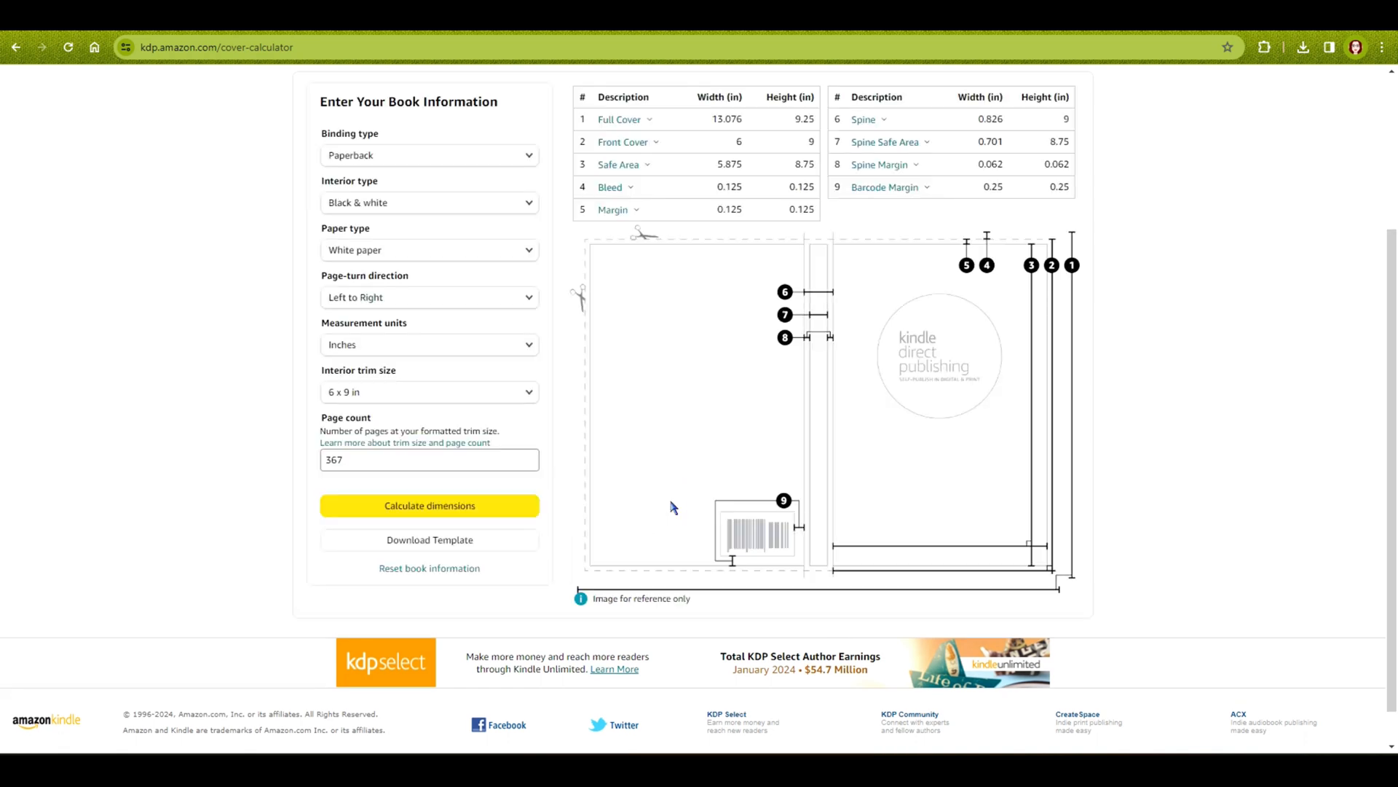
# Download the cover template and open the planner folder with its files shown as large icons
pyautogui.click(406, 540)
pyautogui.click(578, 373)
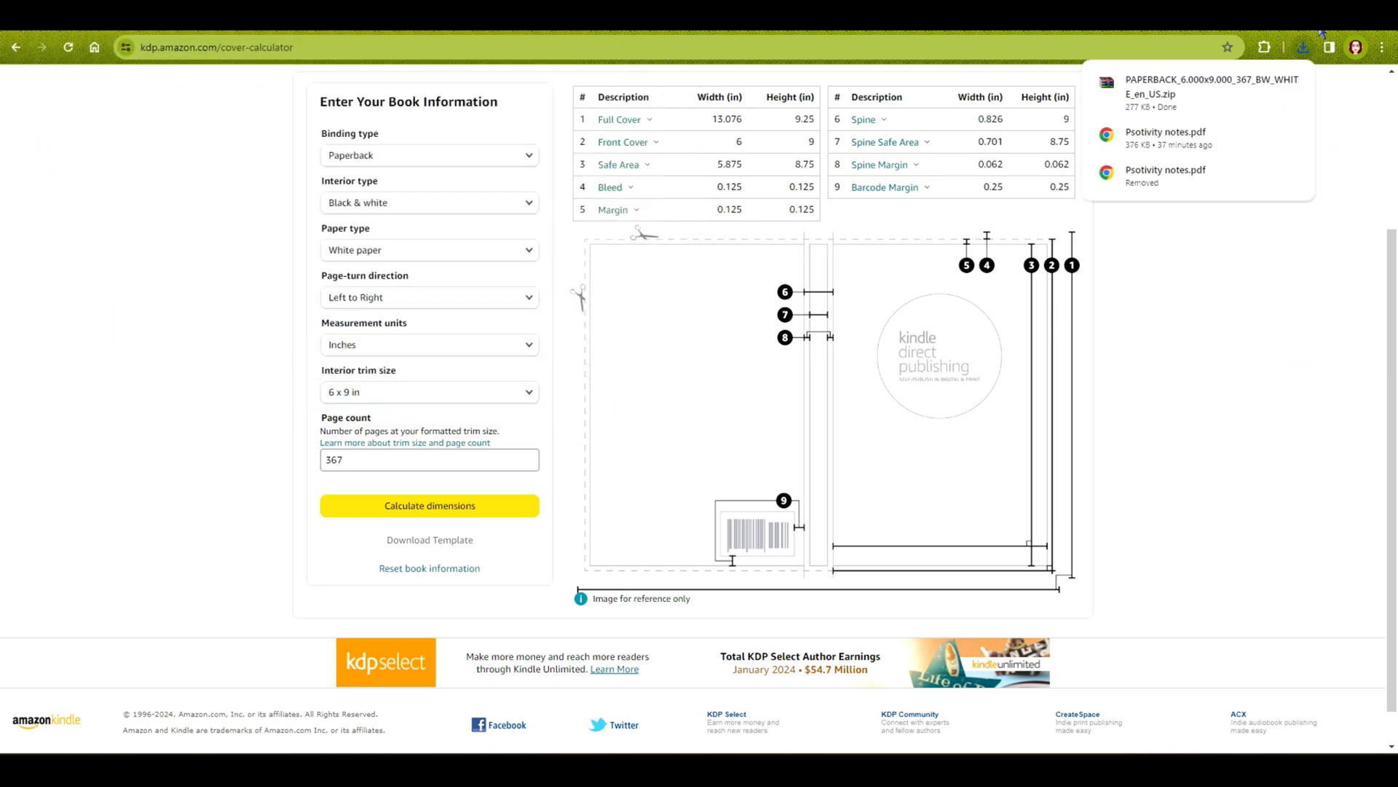
pyautogui.click(637, 769)
pyautogui.click(592, 703)
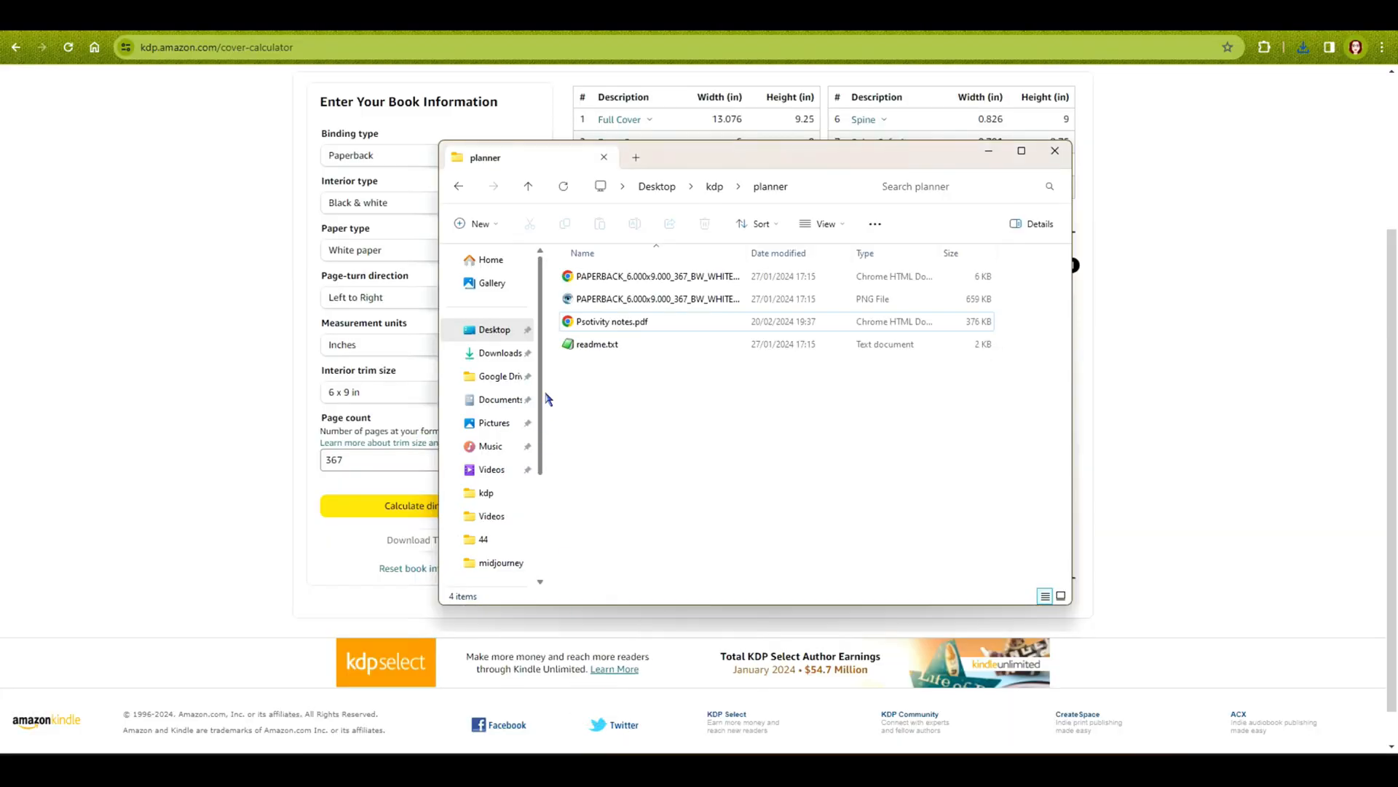
pyautogui.click(833, 223)
pyautogui.click(829, 283)
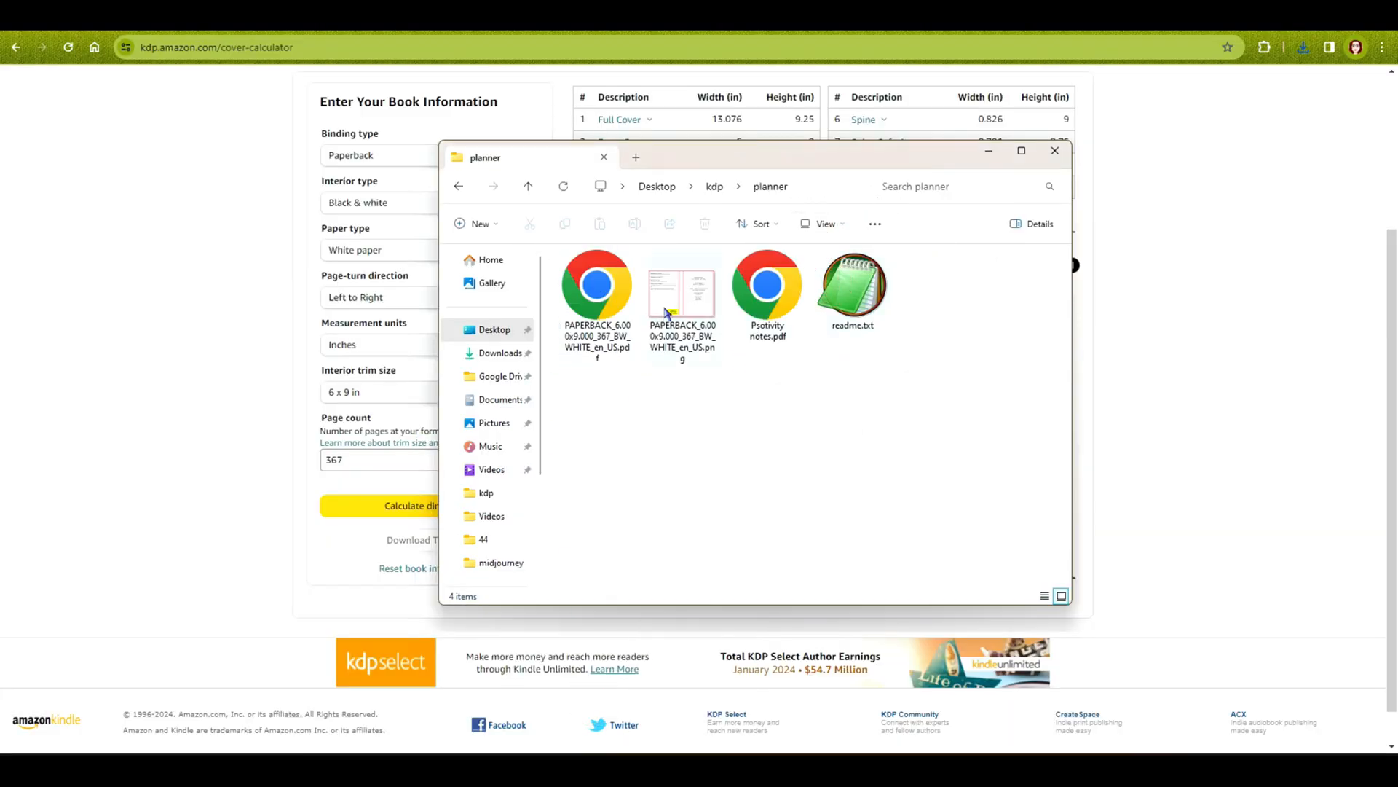
# Go back to the kdp folder and view the PNG cover template of the 120-page paperback
pyautogui.click(459, 187)
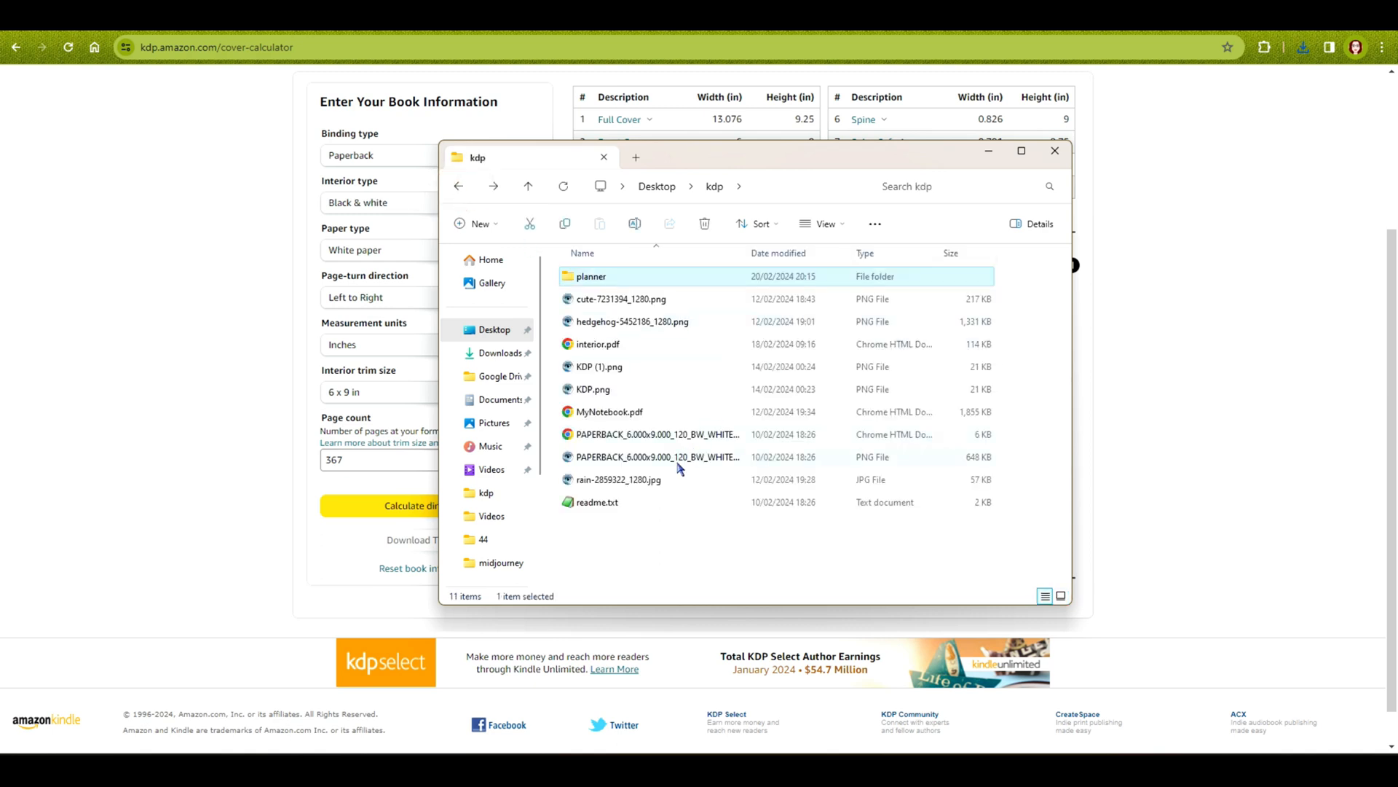
pyautogui.click(650, 458)
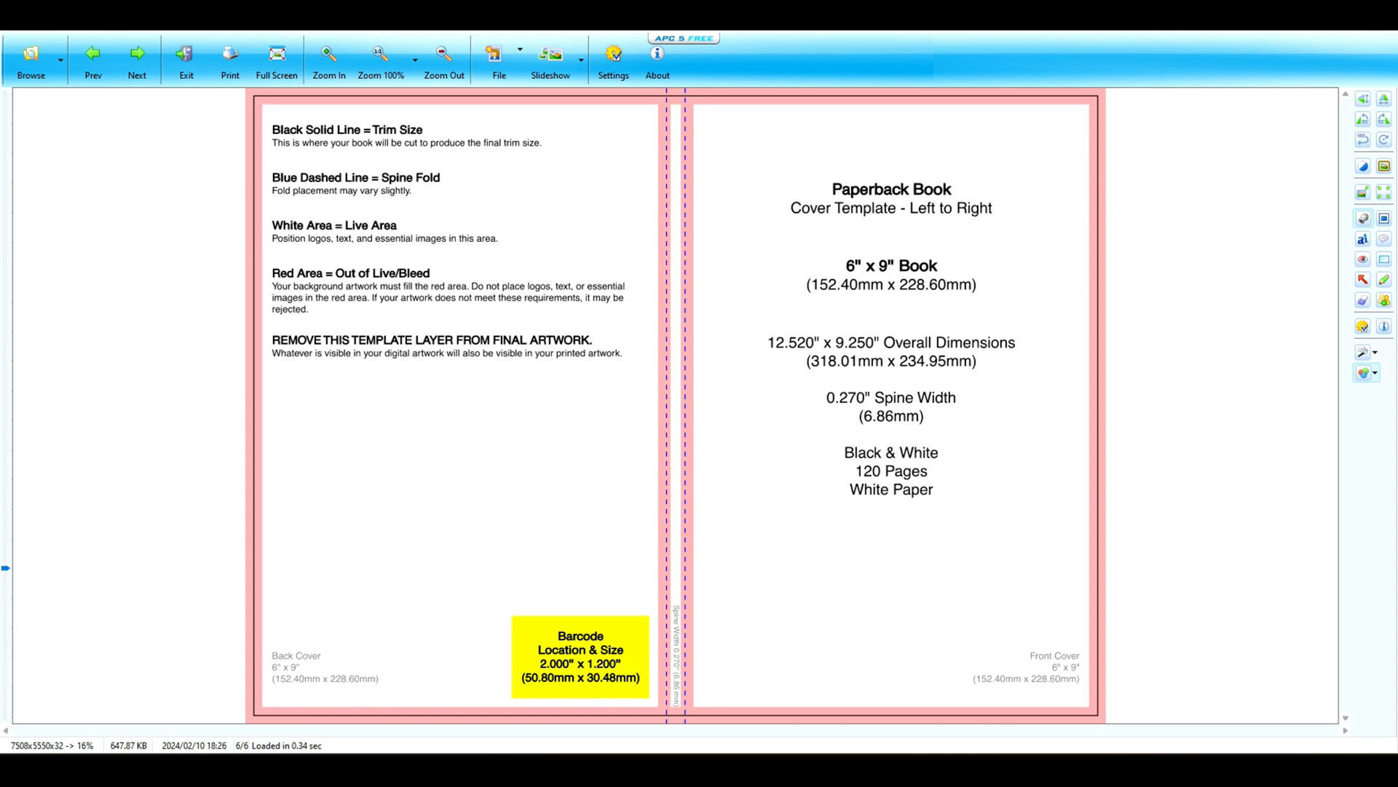
pyautogui.press('Escape')
# Return to the planner folder and view the PNG cover template of the 367-page paperback
pyautogui.doubleClick(592, 277)
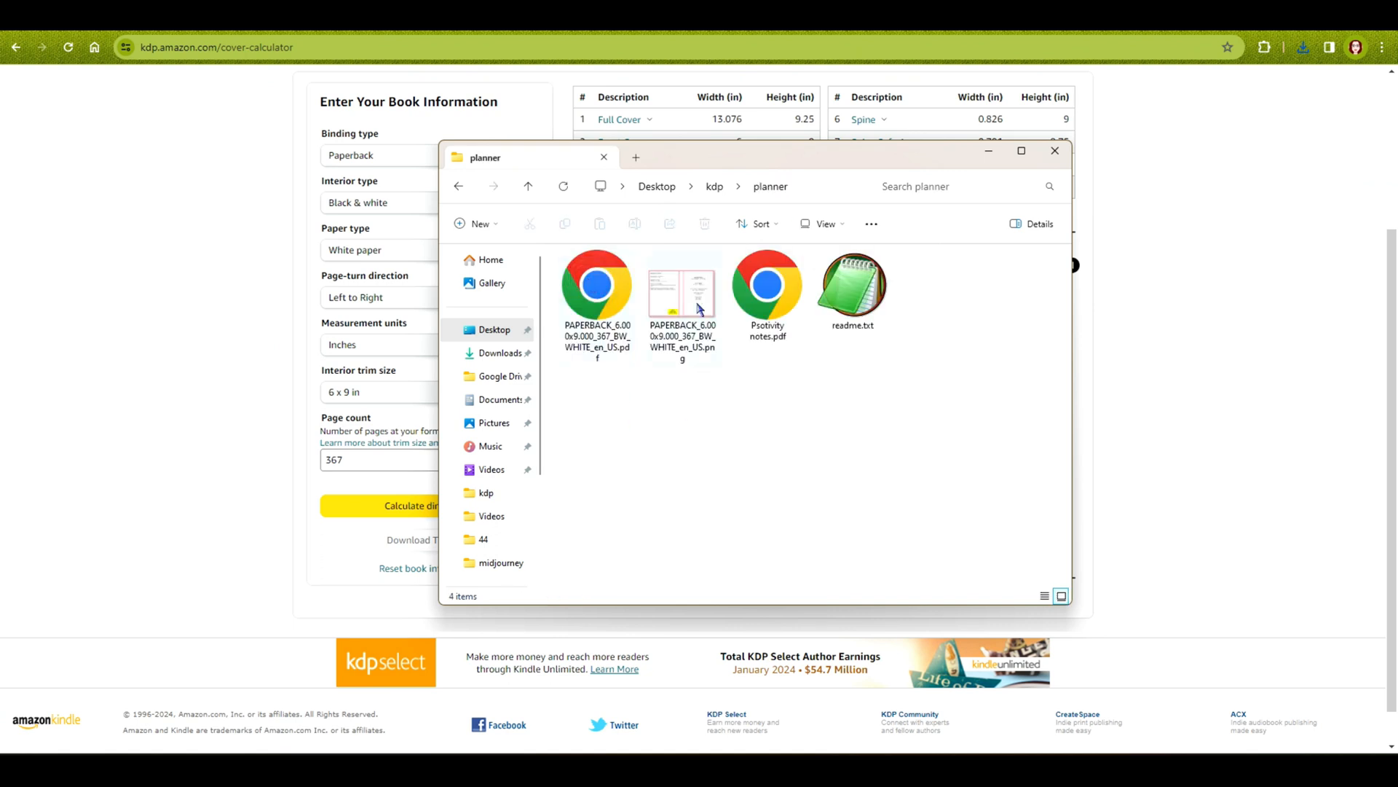
pyautogui.click(698, 308)
pyautogui.doubleClick(695, 299)
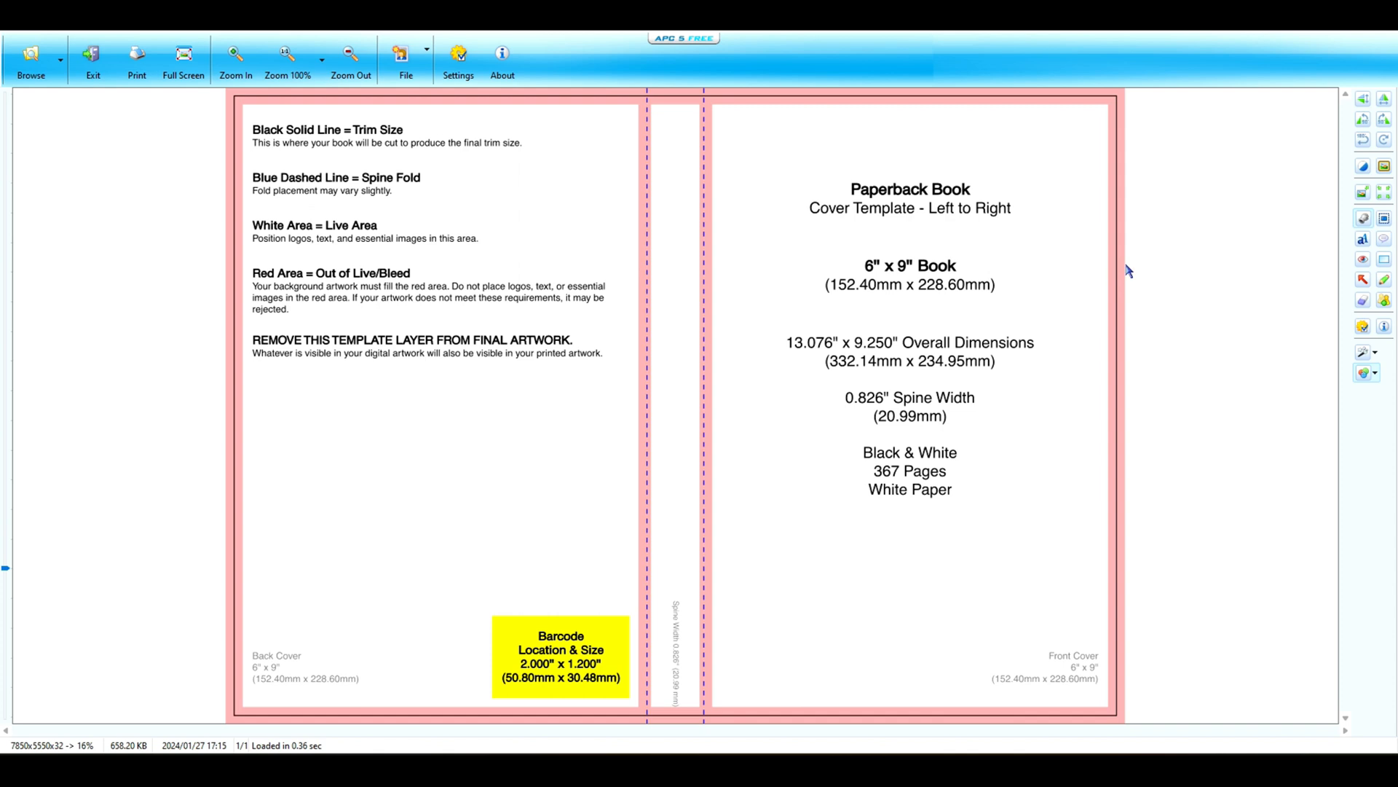
pyautogui.click(1380, 34)
pyautogui.click(1190, 183)
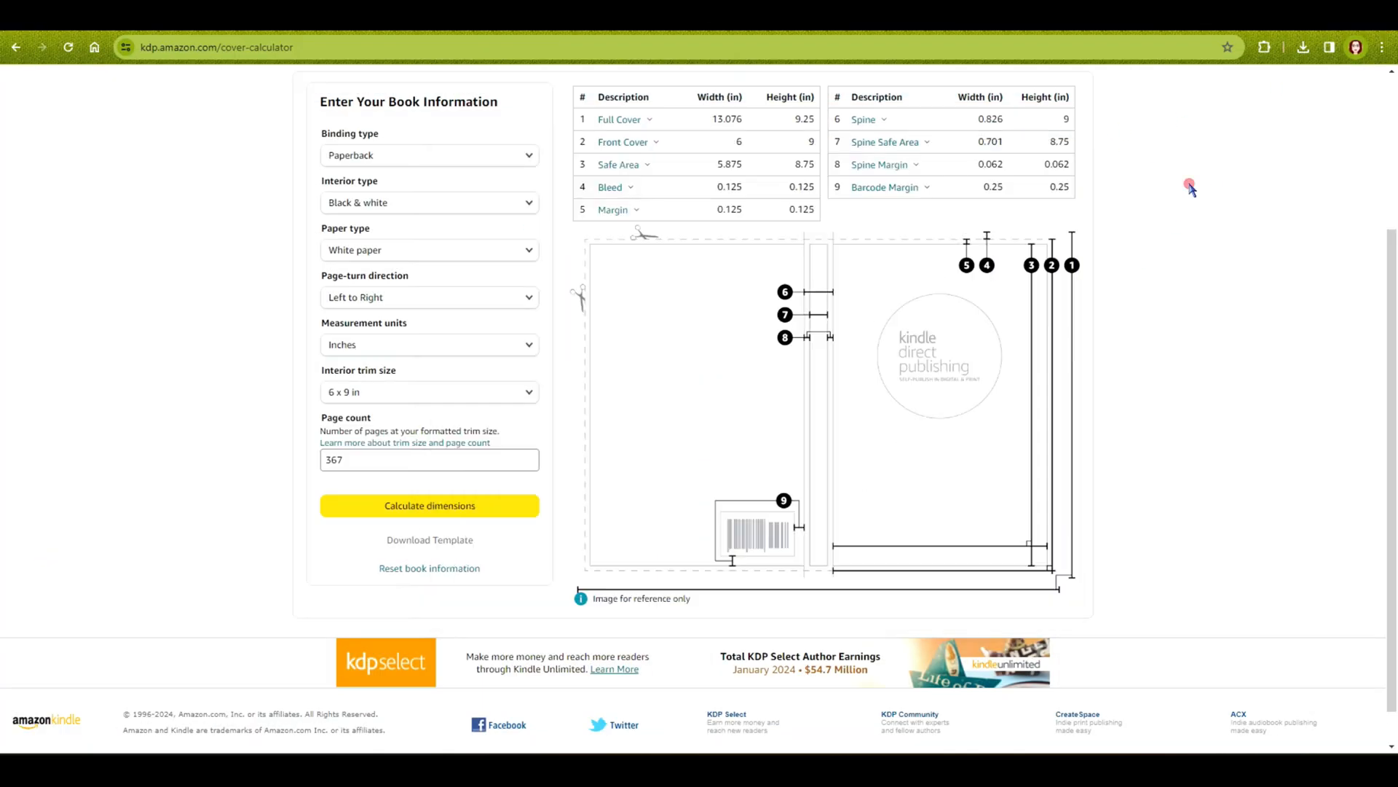
pyautogui.scroll(3, 1171, 340)
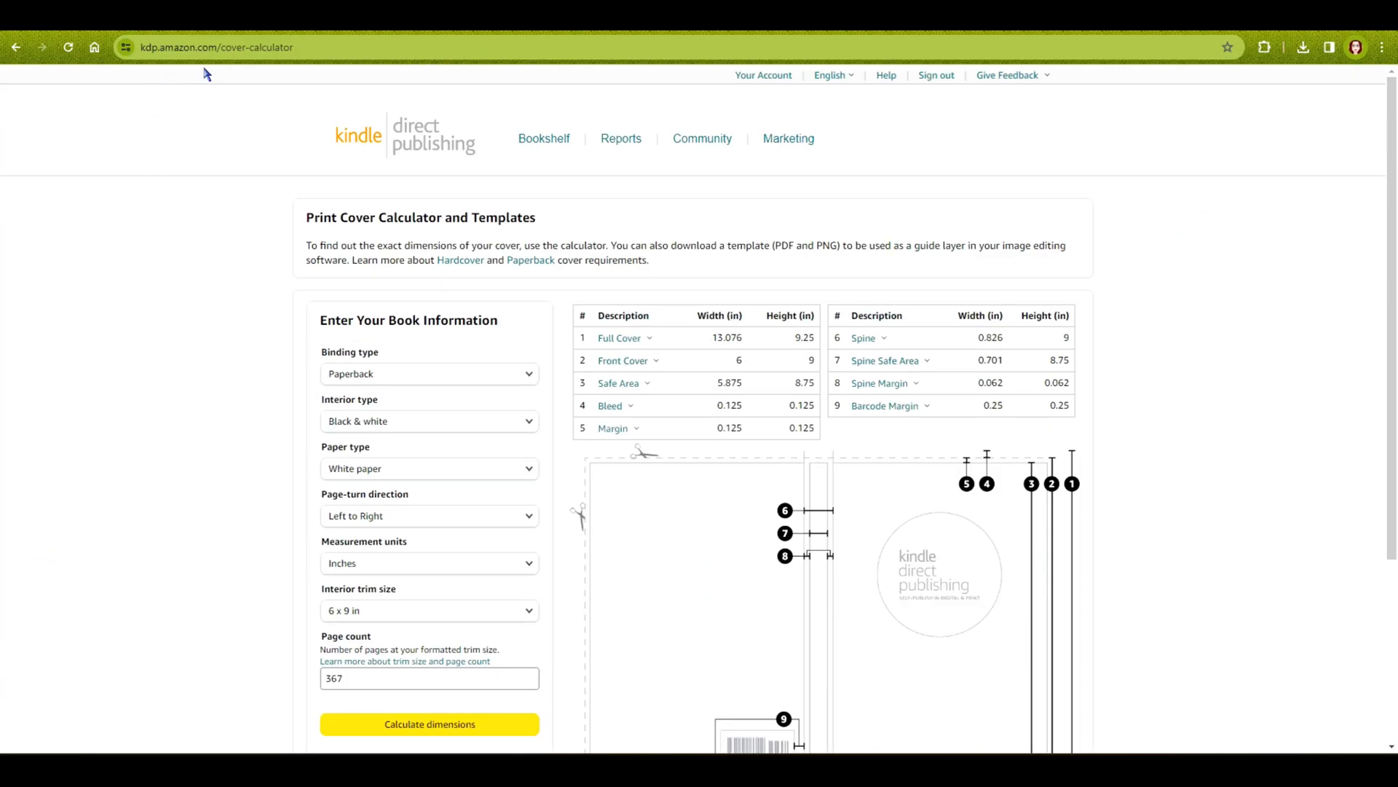
pyautogui.scroll(-2, 142, 328)
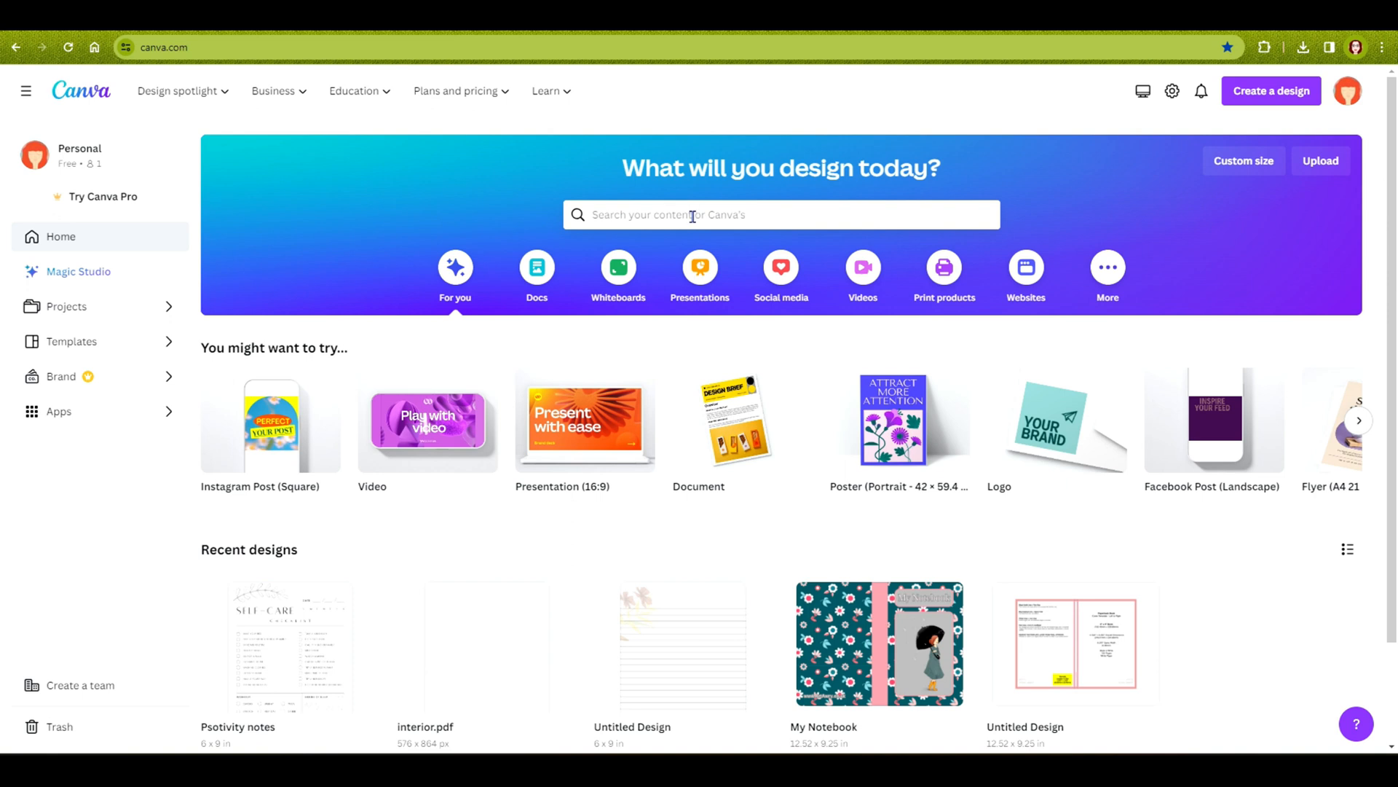
# Switch to the Canva home page, search the templates for "planner book cover" and browse the cover designs
pyautogui.click(692, 215)
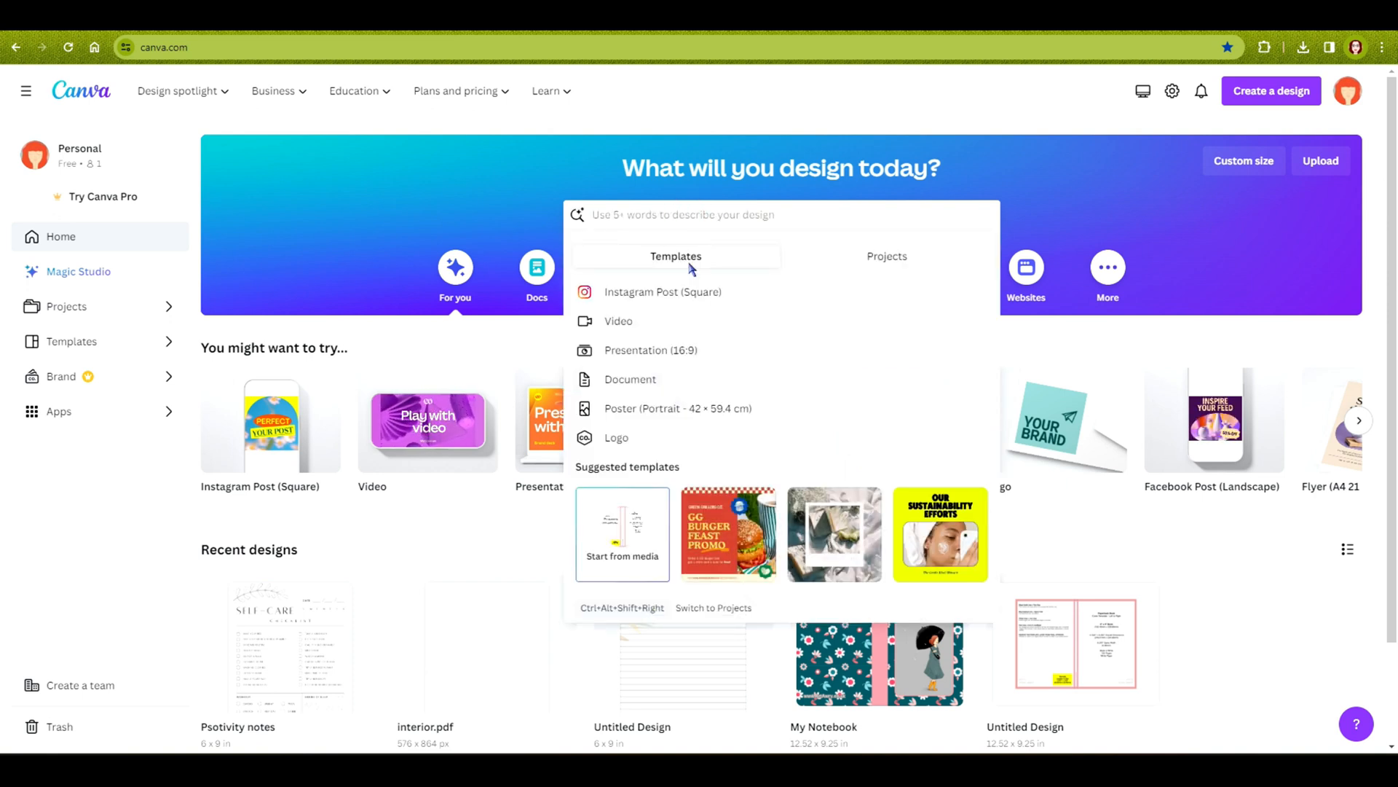
pyautogui.write('planner book cover')
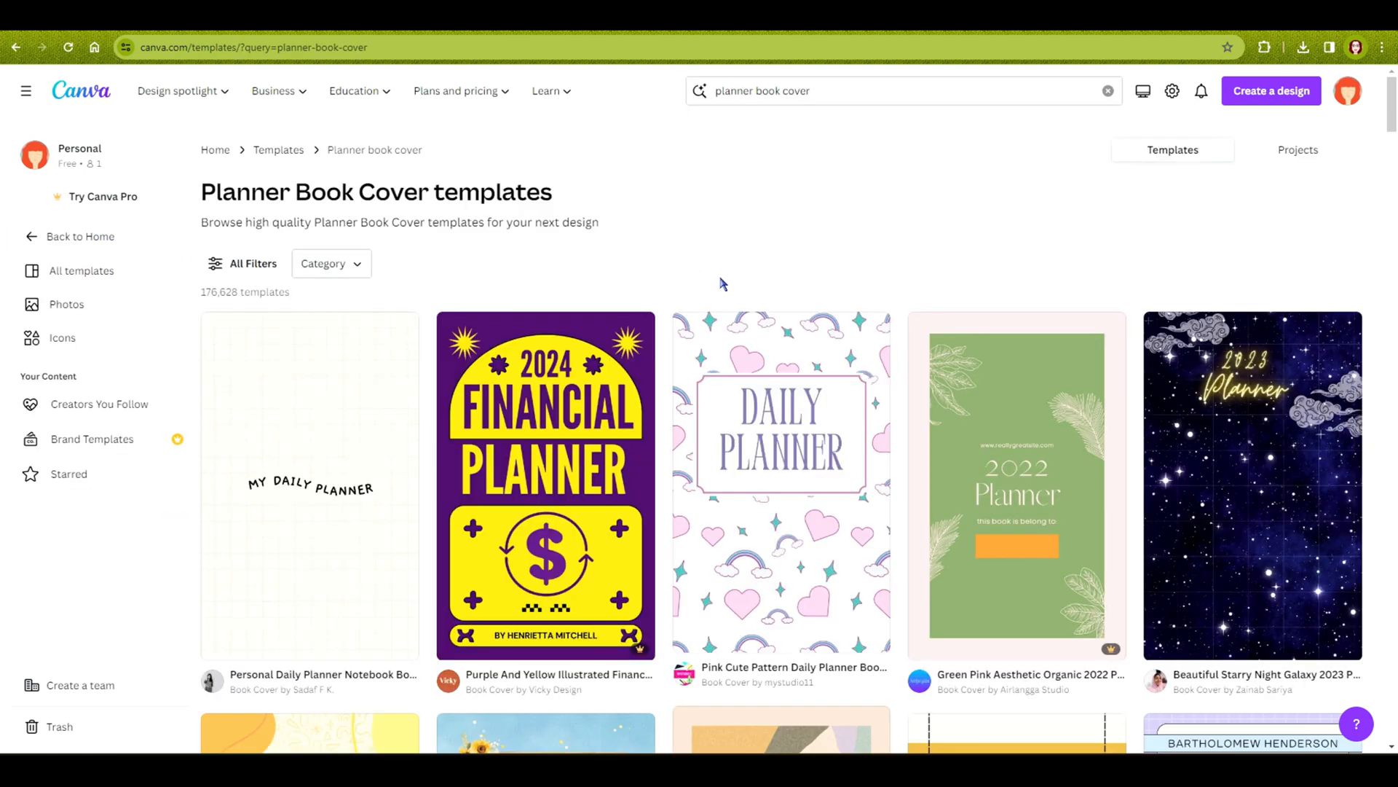
pyautogui.scroll(-9, 677, 263)
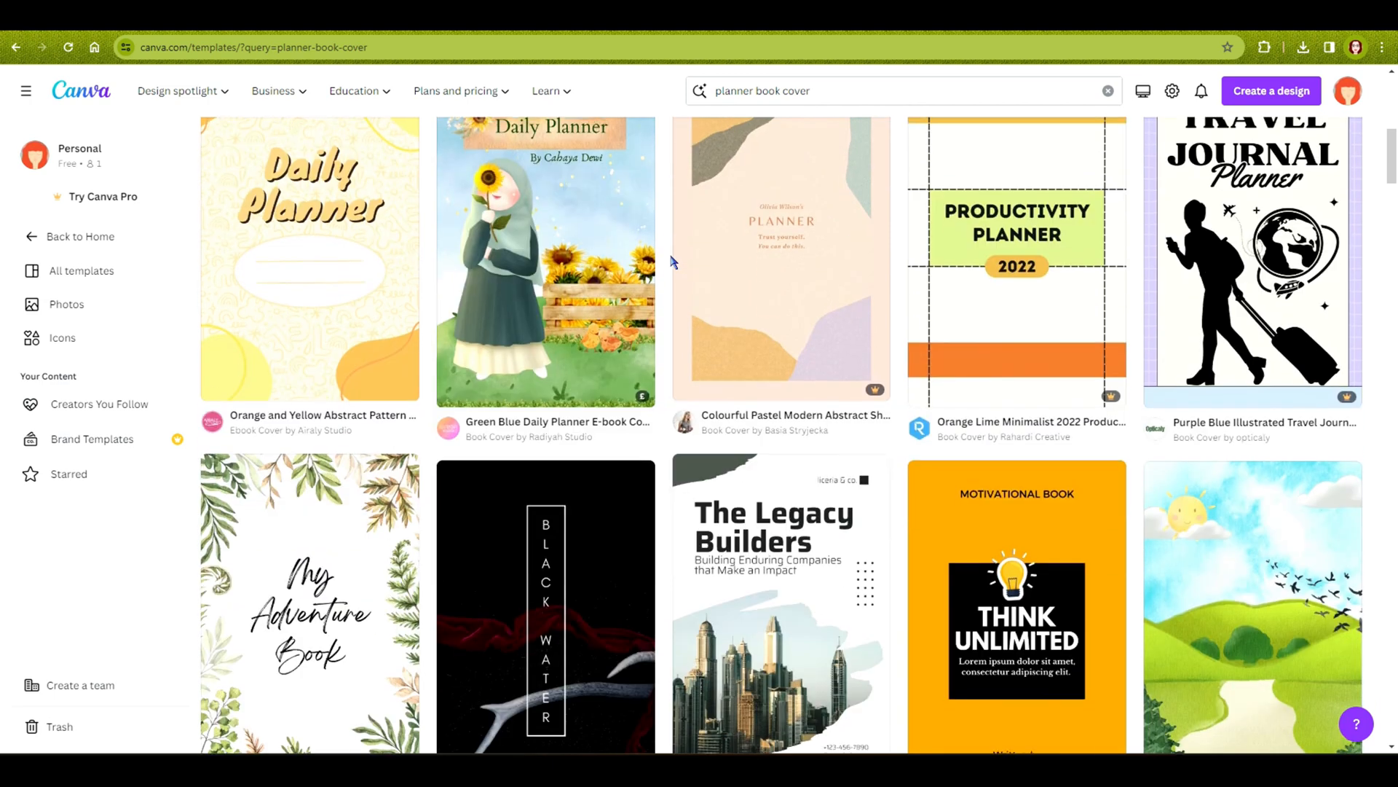
# Browse the planner cover results and open the Pink Cute Pattern Daily Planner Book Cover template for customising
pyautogui.scroll(-14, 672, 261)
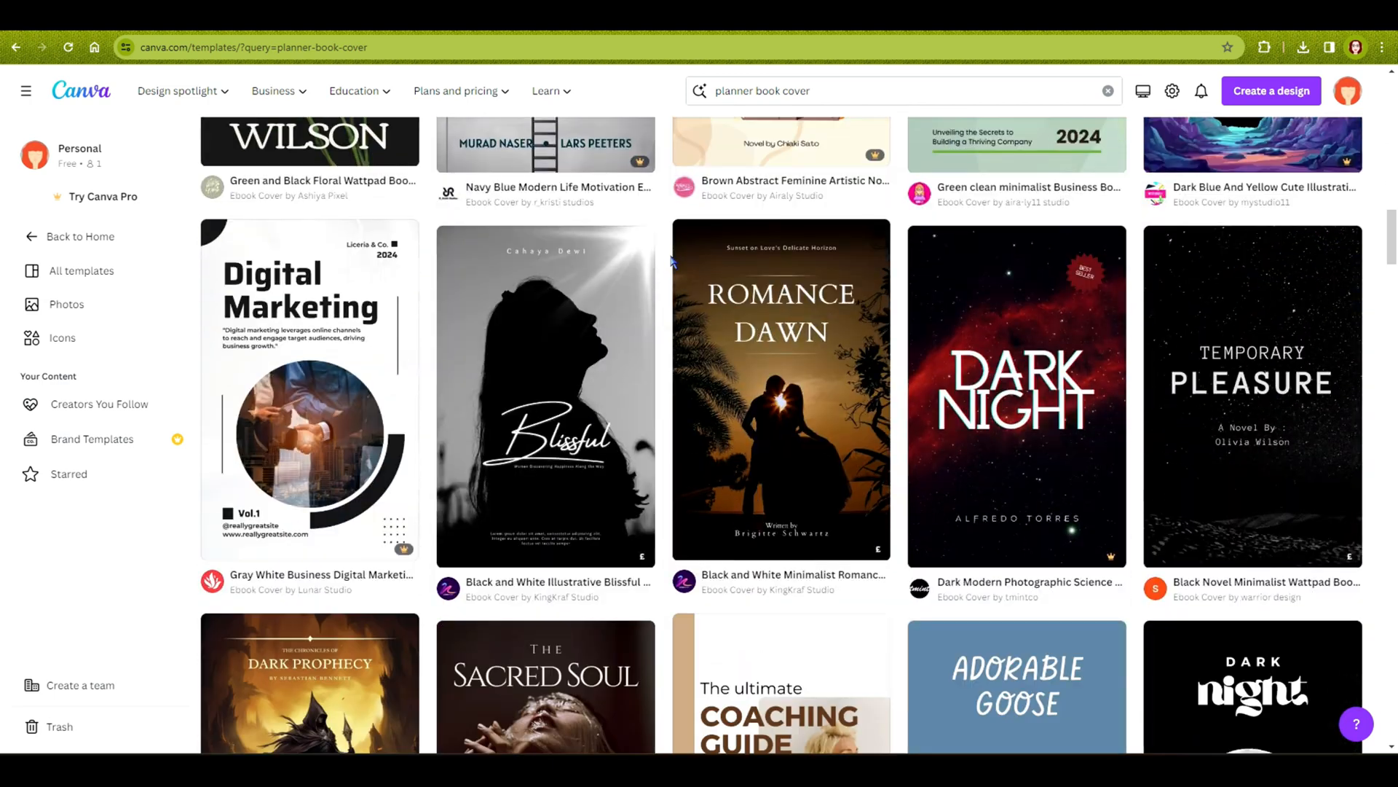
pyautogui.scroll(20, 671, 260)
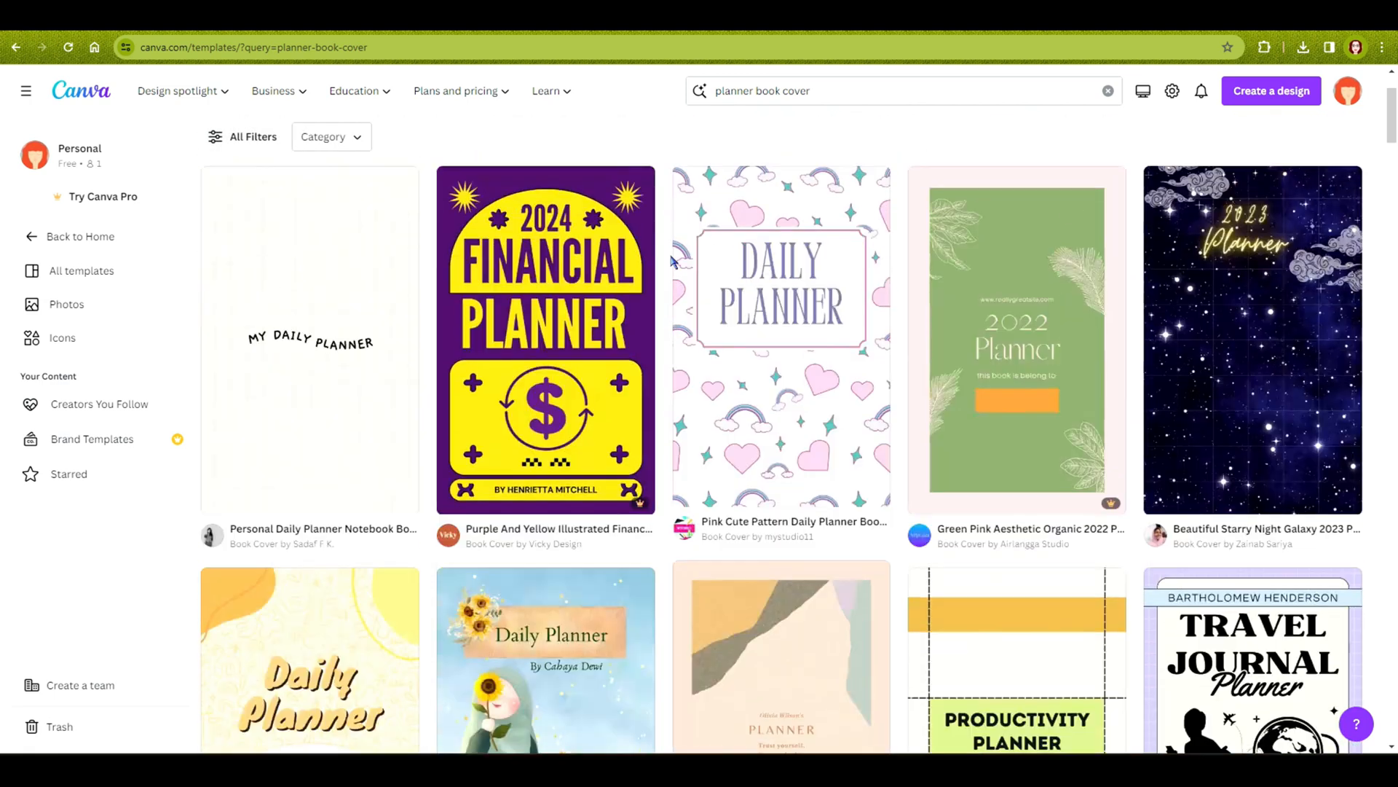
pyautogui.scroll(2, 672, 260)
pyautogui.scroll(-1, 671, 260)
pyautogui.click(748, 362)
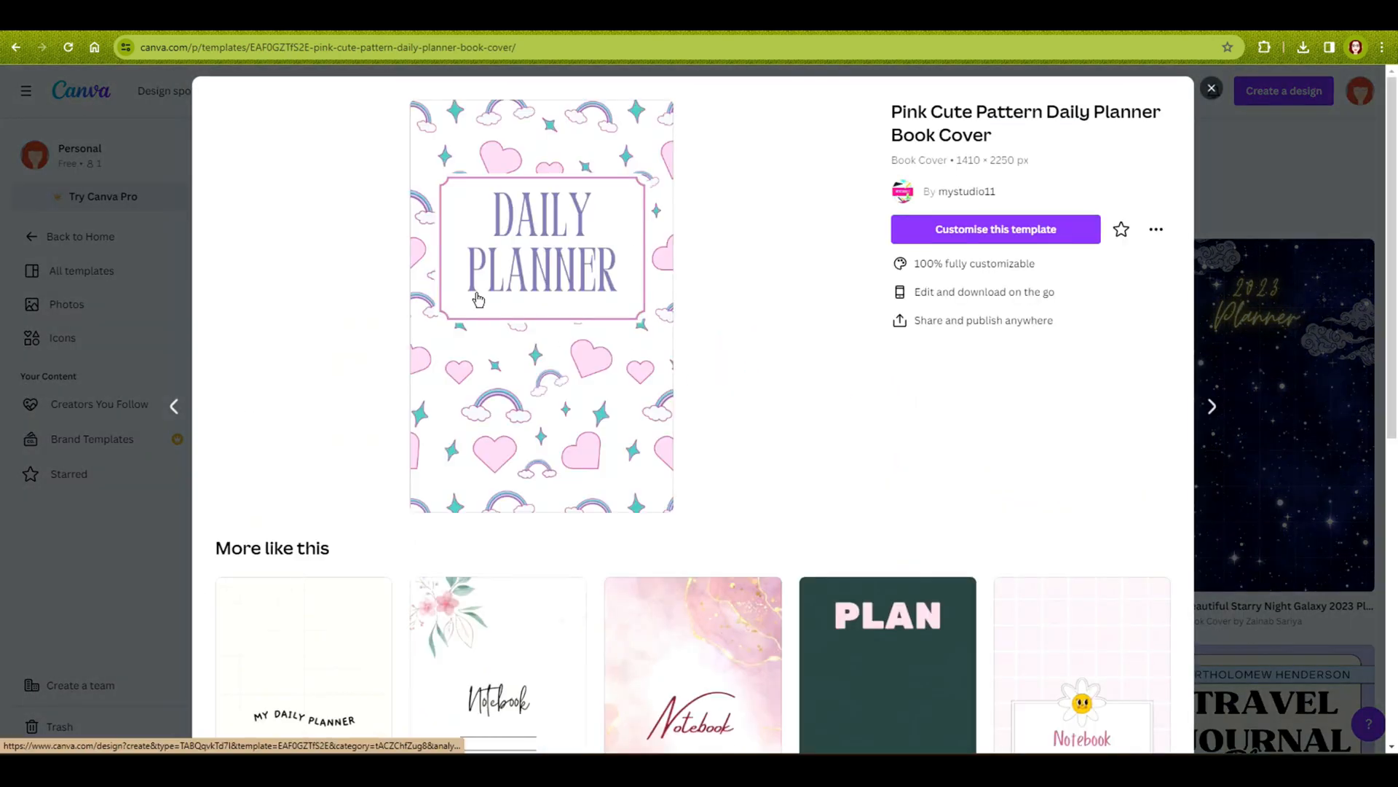
pyautogui.click(971, 227)
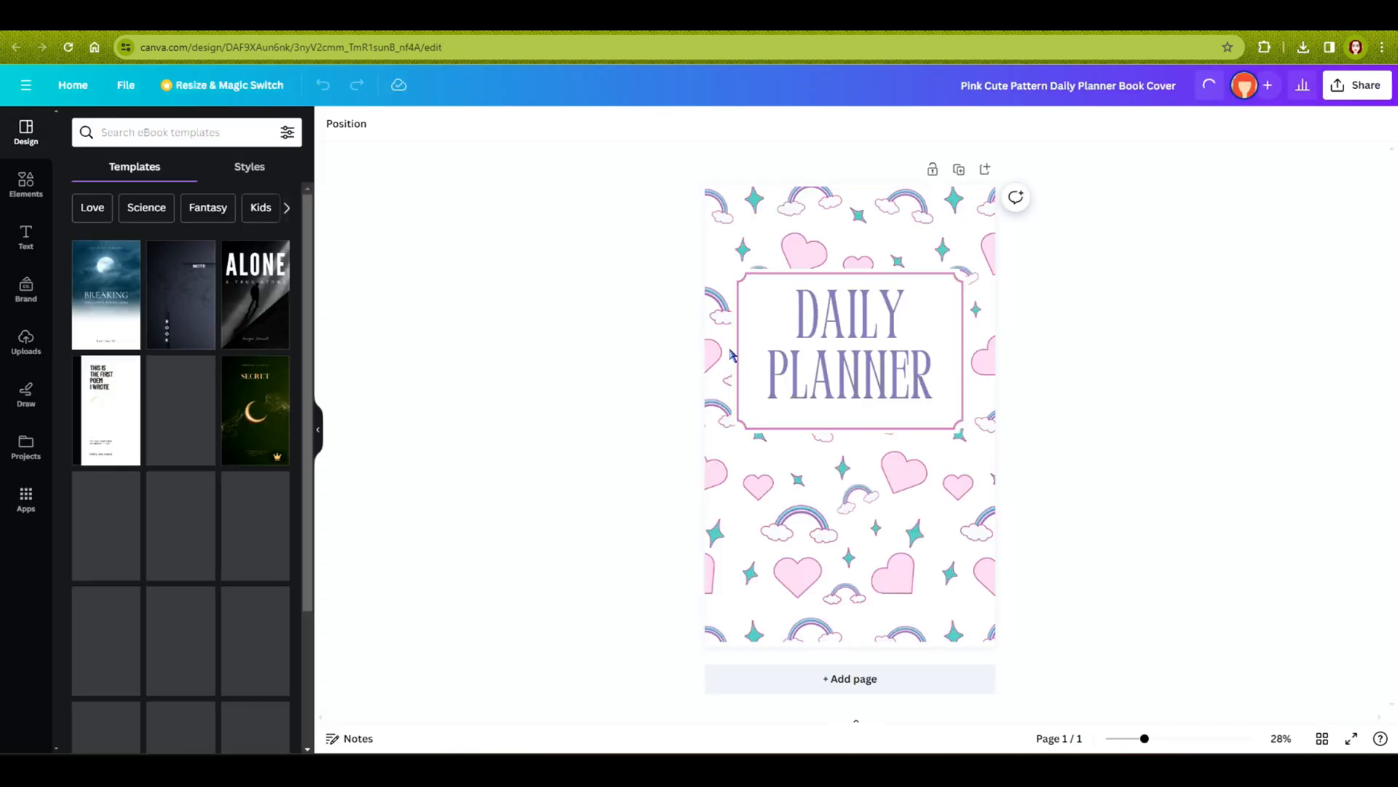
pyautogui.click(820, 313)
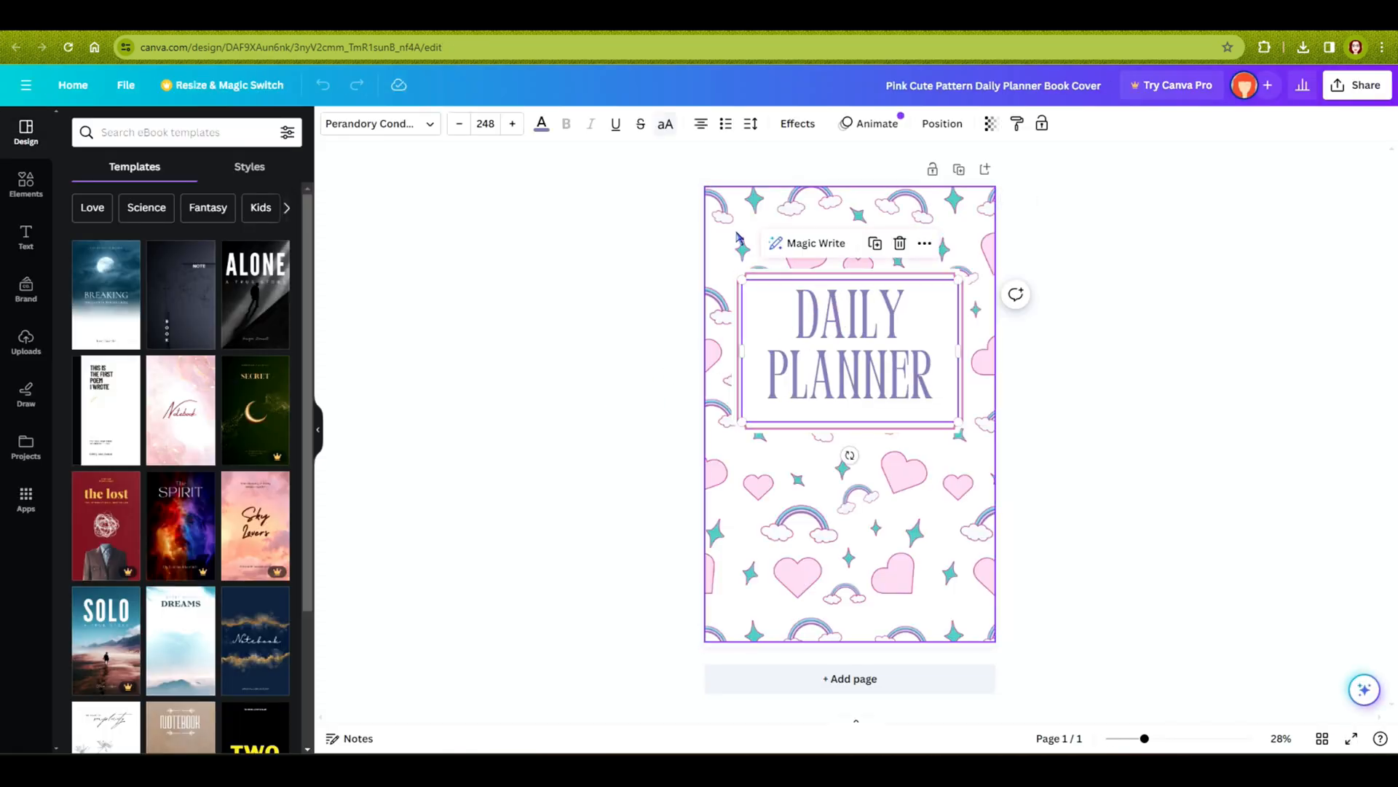
pyautogui.doubleClick(834, 324)
pyautogui.click(932, 305)
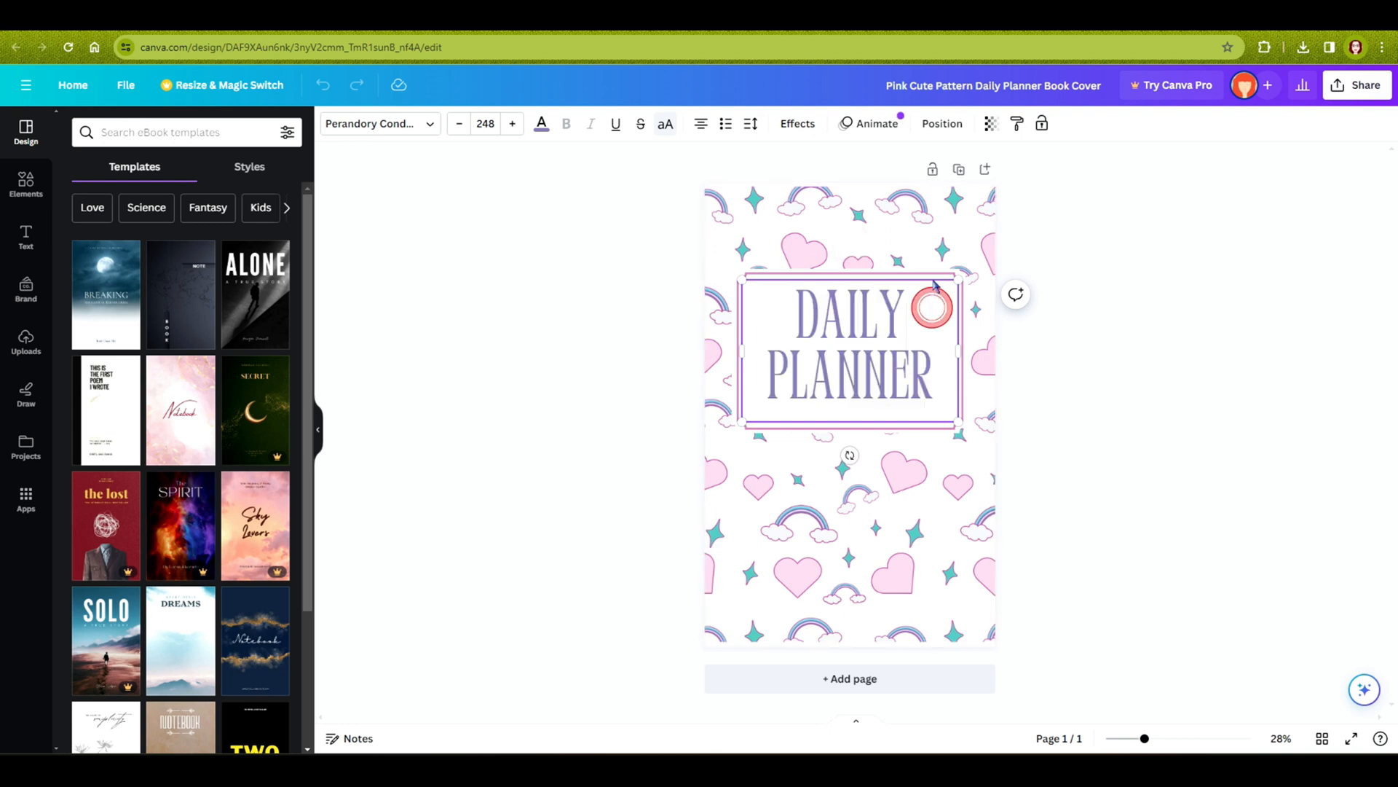
pyautogui.click(907, 246)
pyautogui.click(759, 276)
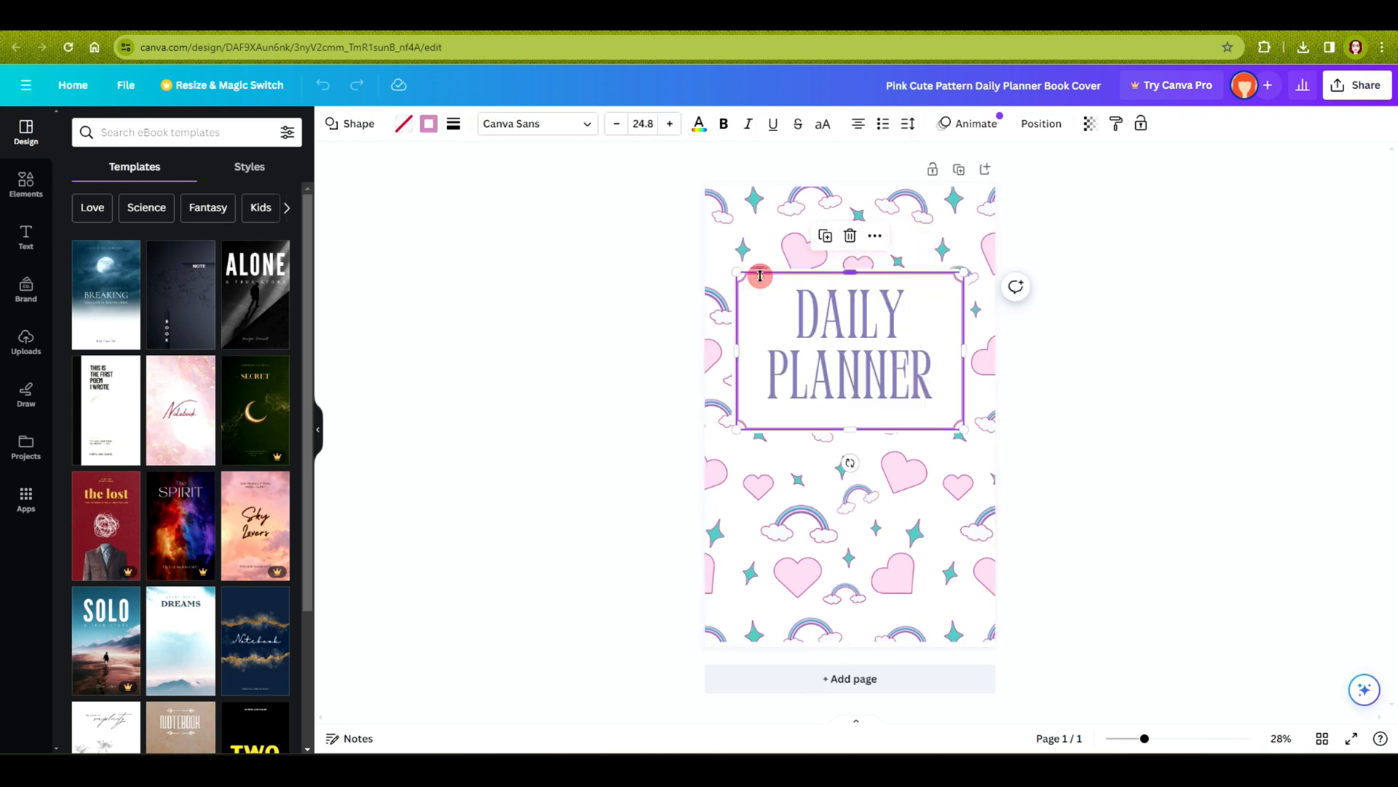
pyautogui.click(649, 297)
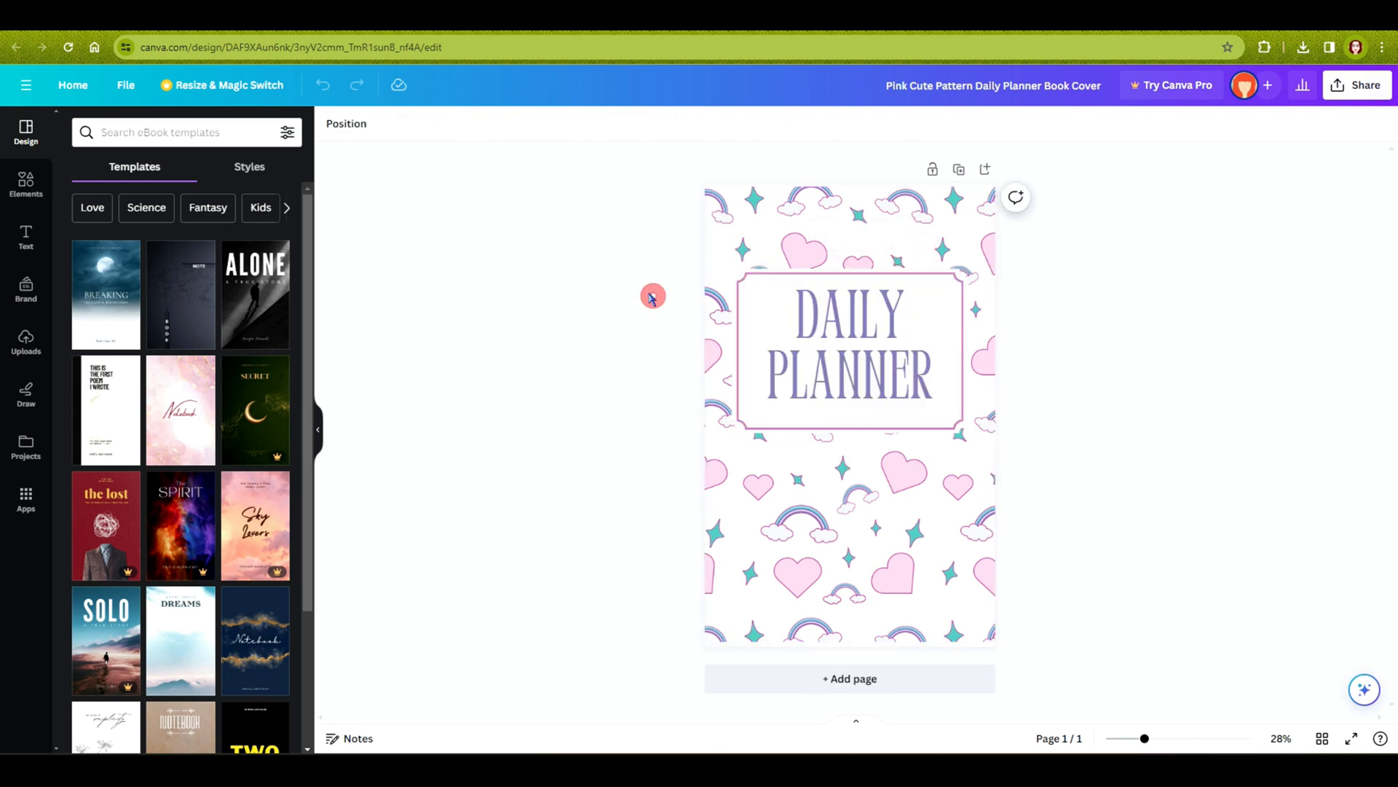
# Recolour the border of the frame around the cover title with the turquoise photo colour
pyautogui.click(774, 278)
pyautogui.click(430, 124)
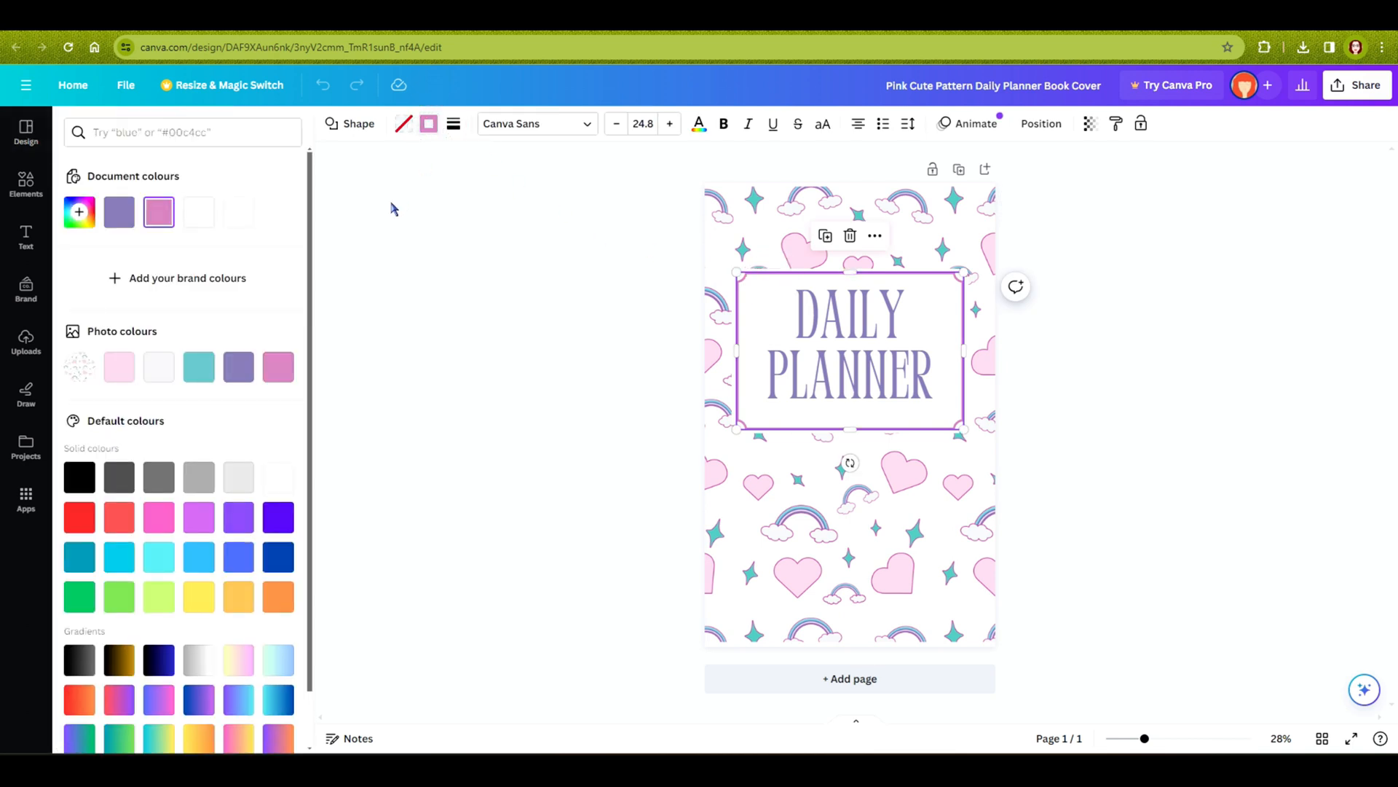
pyautogui.click(199, 367)
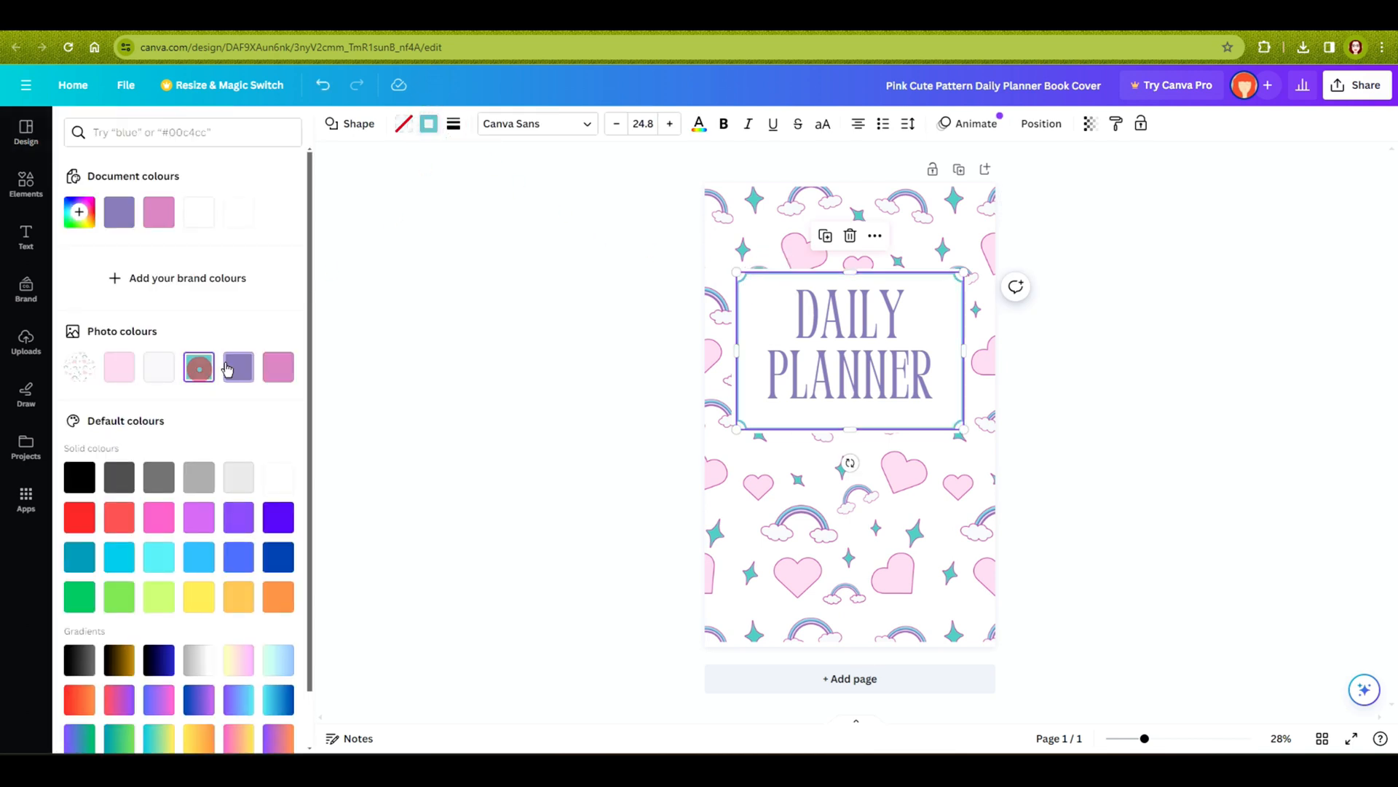
pyautogui.click(462, 319)
pyautogui.click(656, 345)
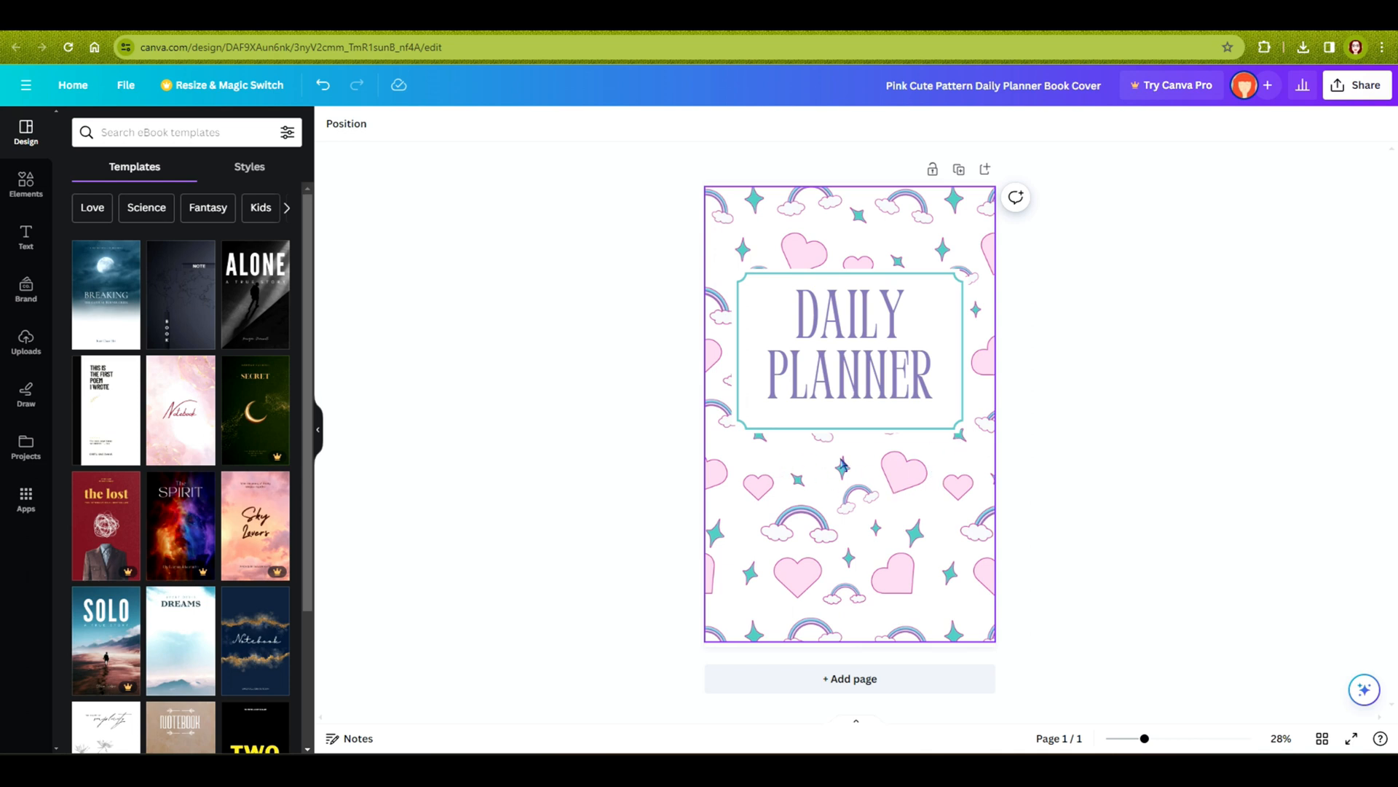
# Replace the cover title text with "SELF-CARE LOG BOOK"
pyautogui.doubleClick(807, 375)
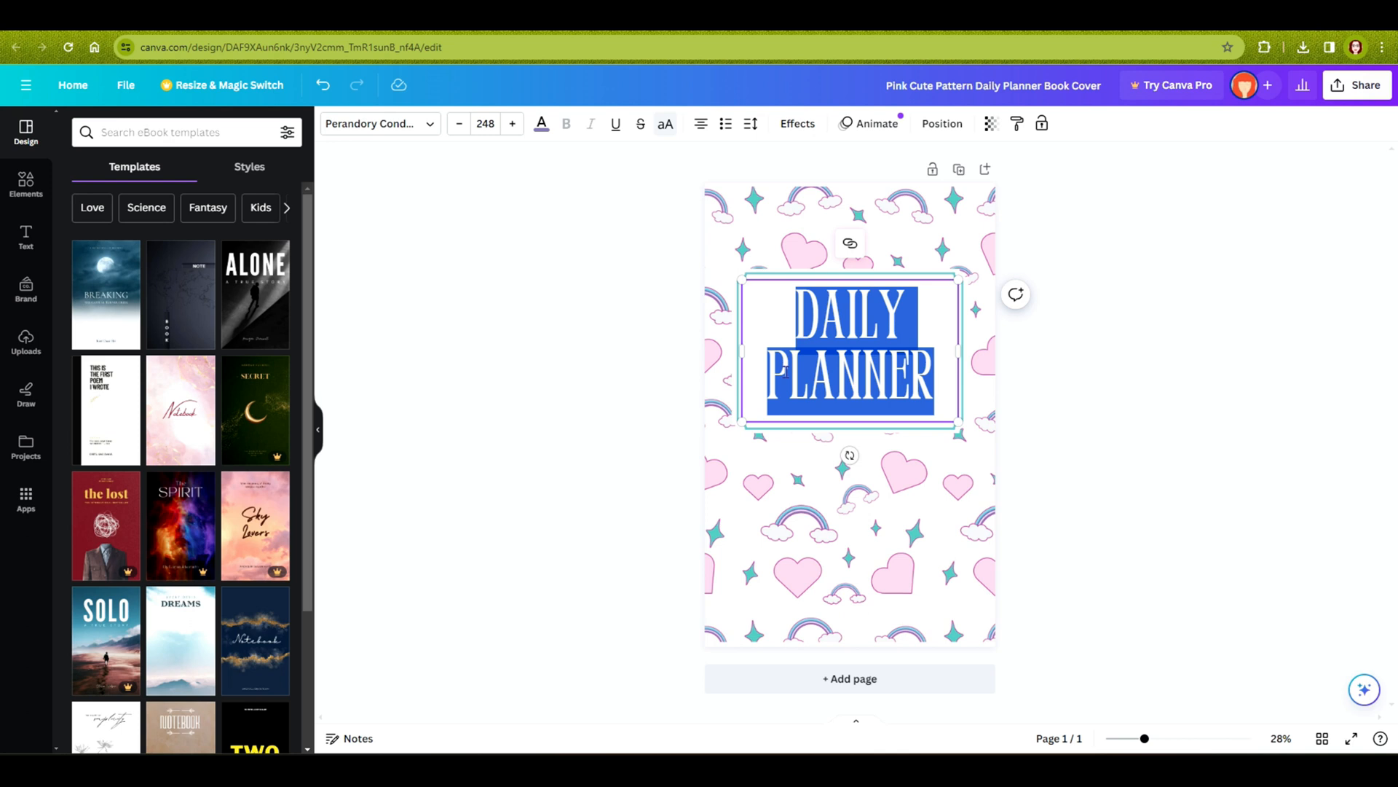
pyautogui.press('BackSpace')
pyautogui.write('SELF-FA')
pyautogui.press('BackSpace')
pyautogui.press('BackSpace')
pyautogui.write('CARE ')
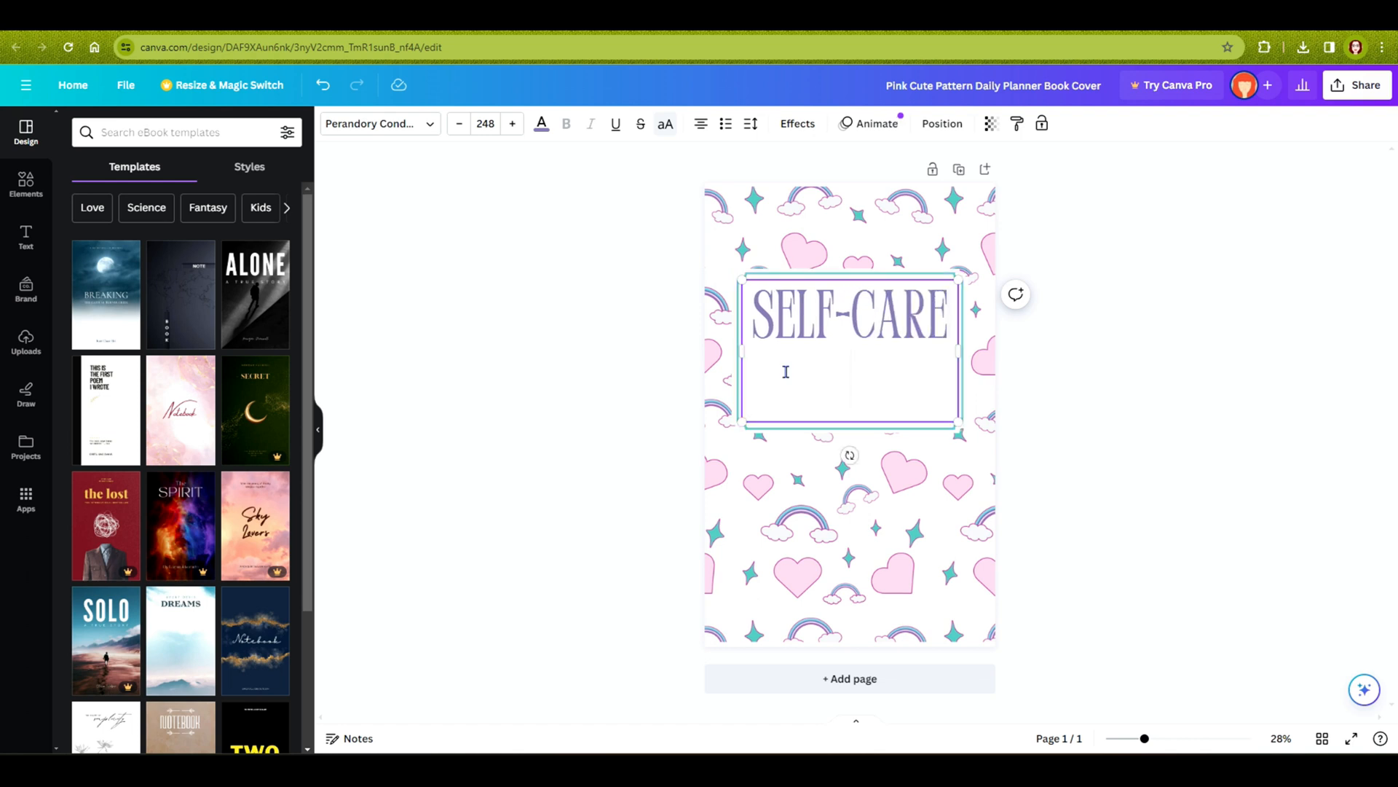
pyautogui.write('LOG BOOK')
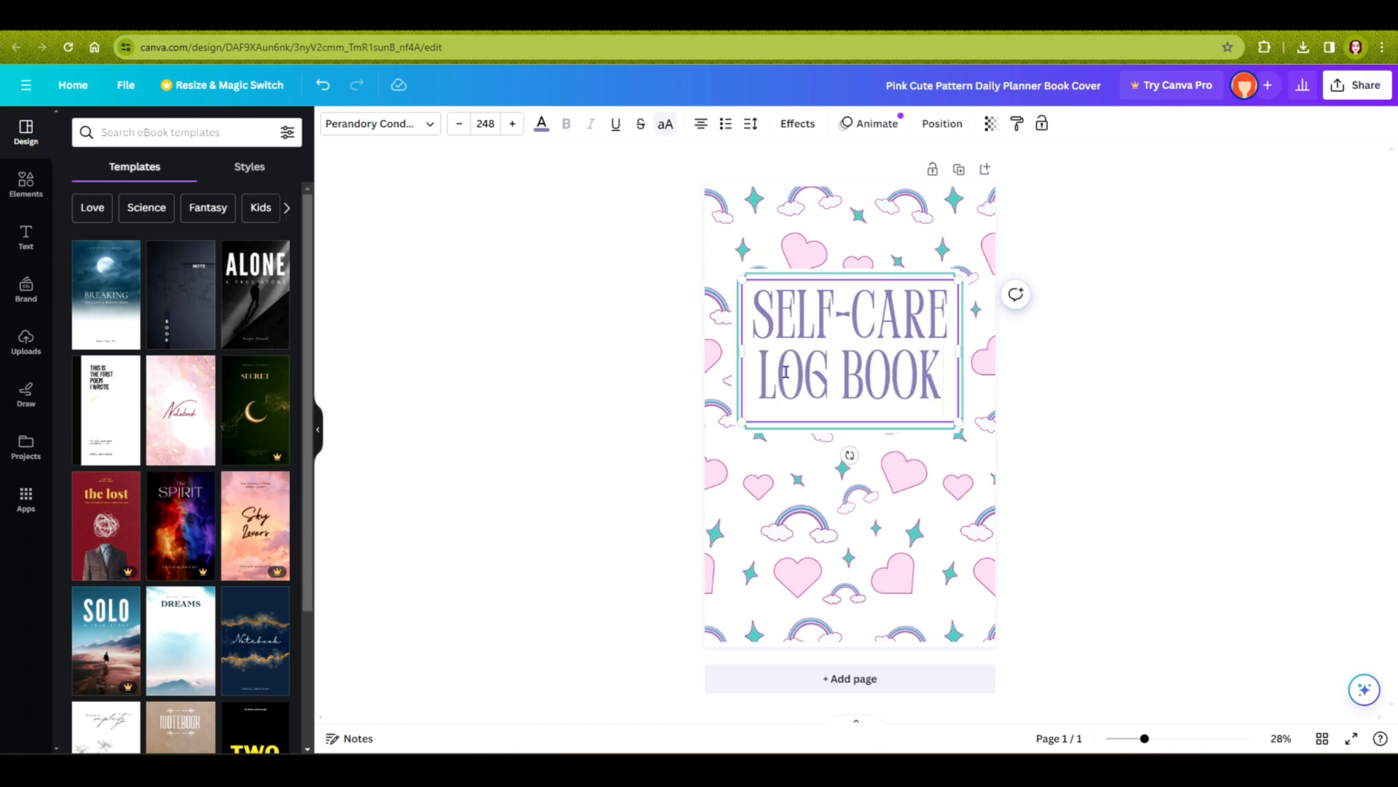
pyautogui.click(583, 292)
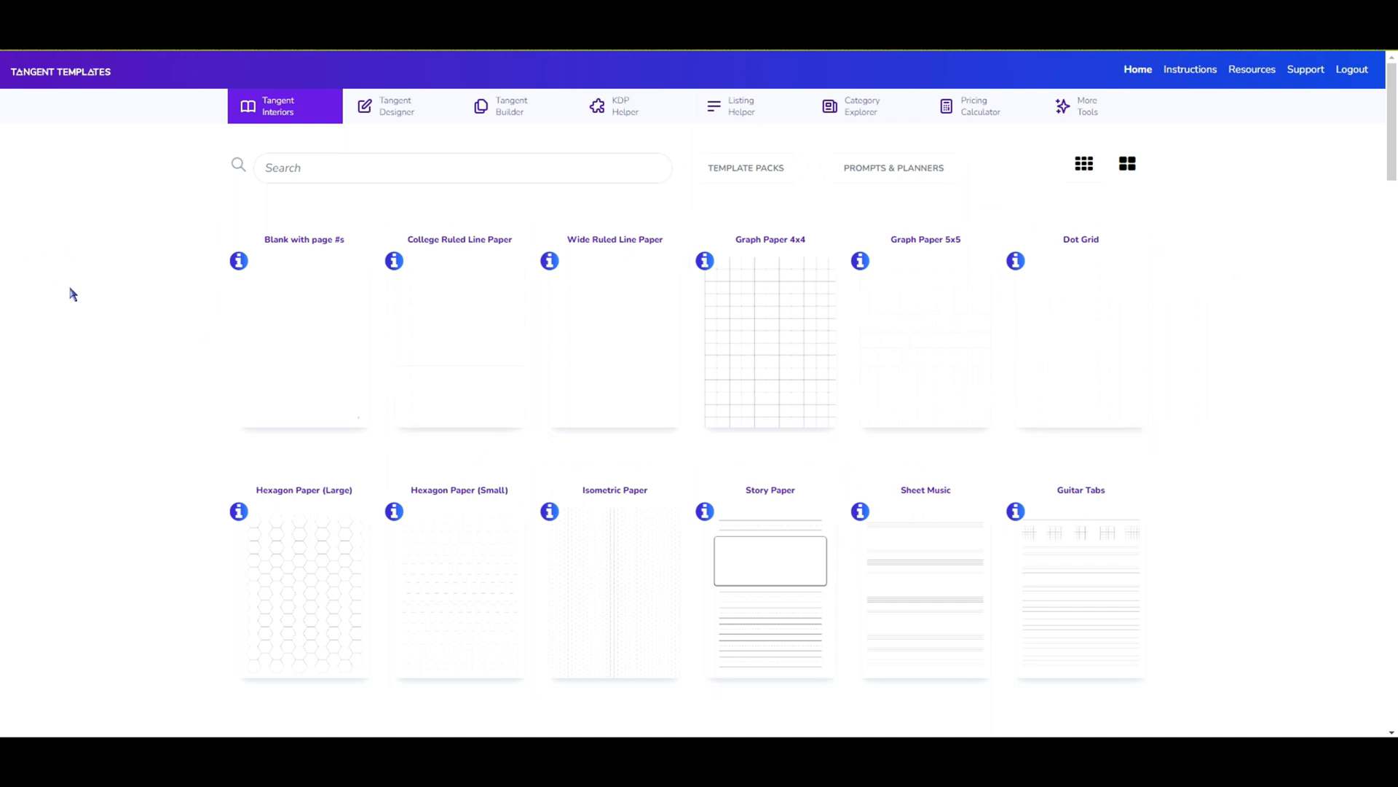
# Switch to Tangent Templates and look through the interior page templates, from ruled papers to trackers and checklists
pyautogui.scroll(-4, 71, 293)
pyautogui.scroll(4, 71, 294)
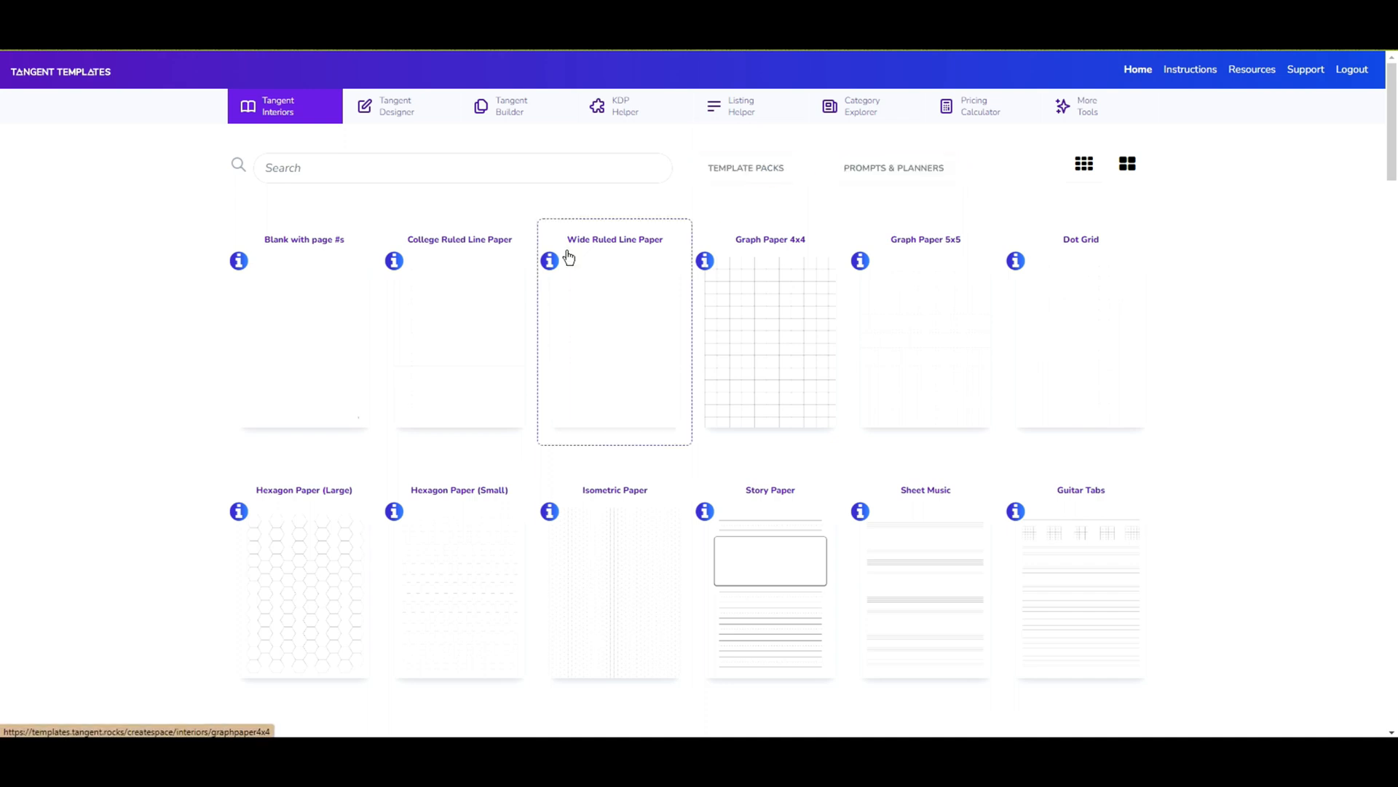
pyautogui.click(356, 407)
pyautogui.scroll(-2, 347, 378)
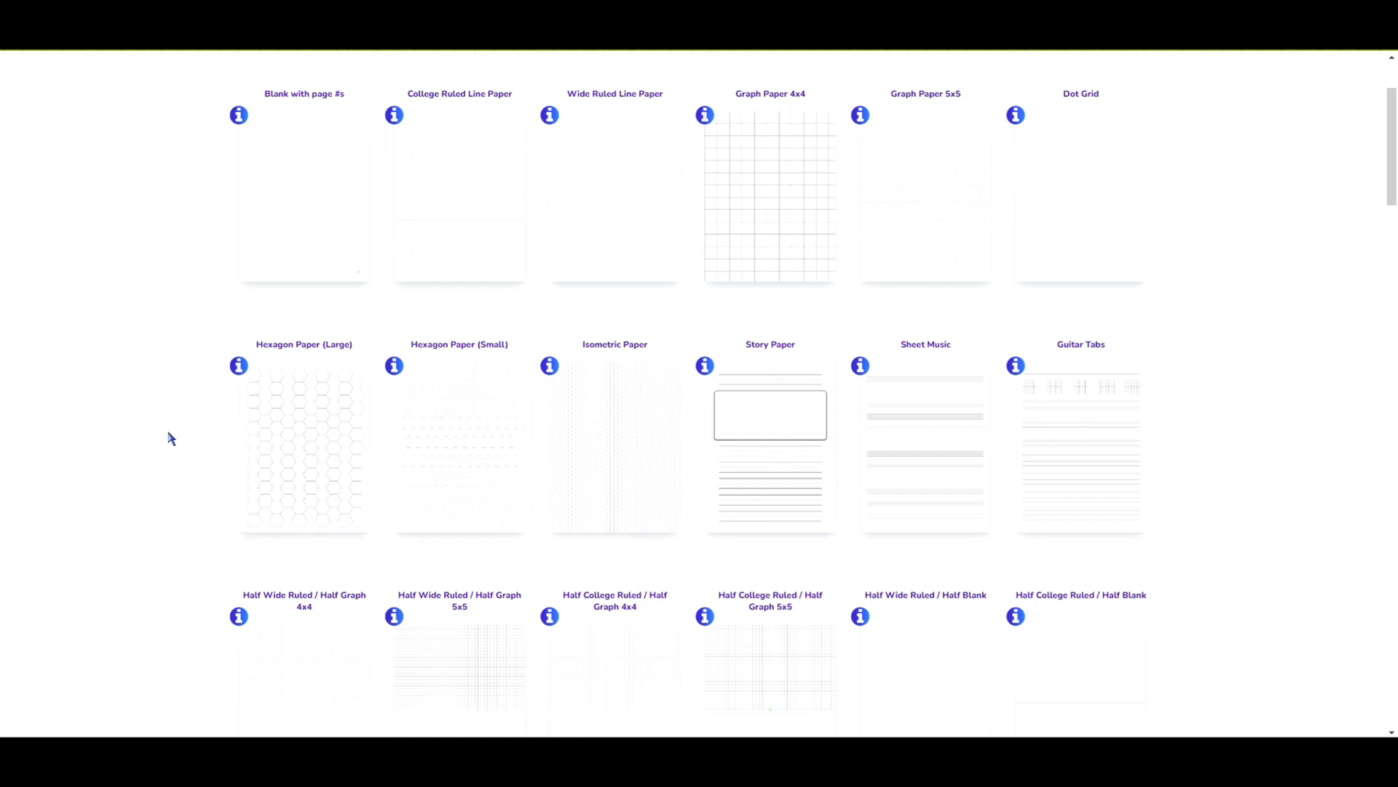
pyautogui.scroll(-2, 167, 437)
pyautogui.scroll(-6, 137, 370)
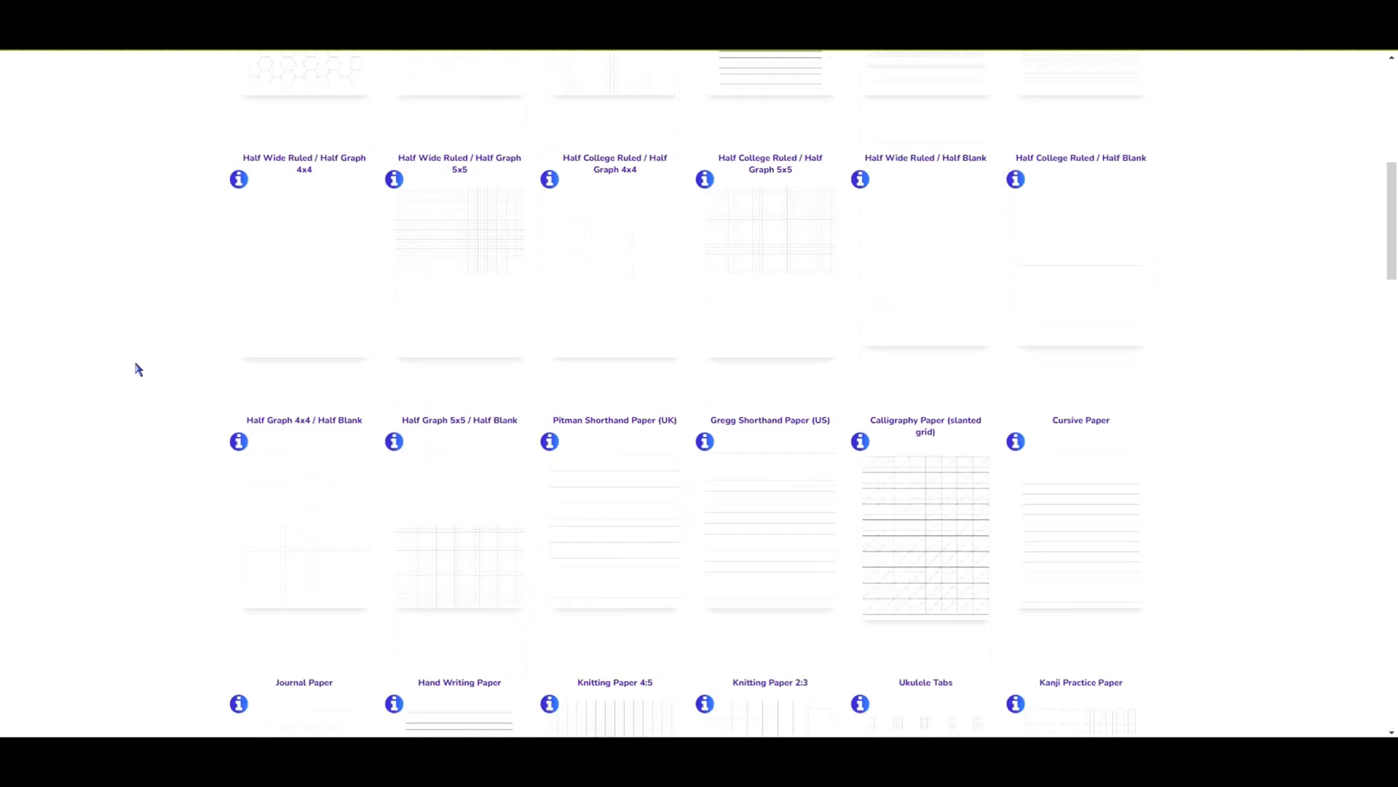
pyautogui.scroll(1, 119, 359)
pyautogui.scroll(-4, 115, 362)
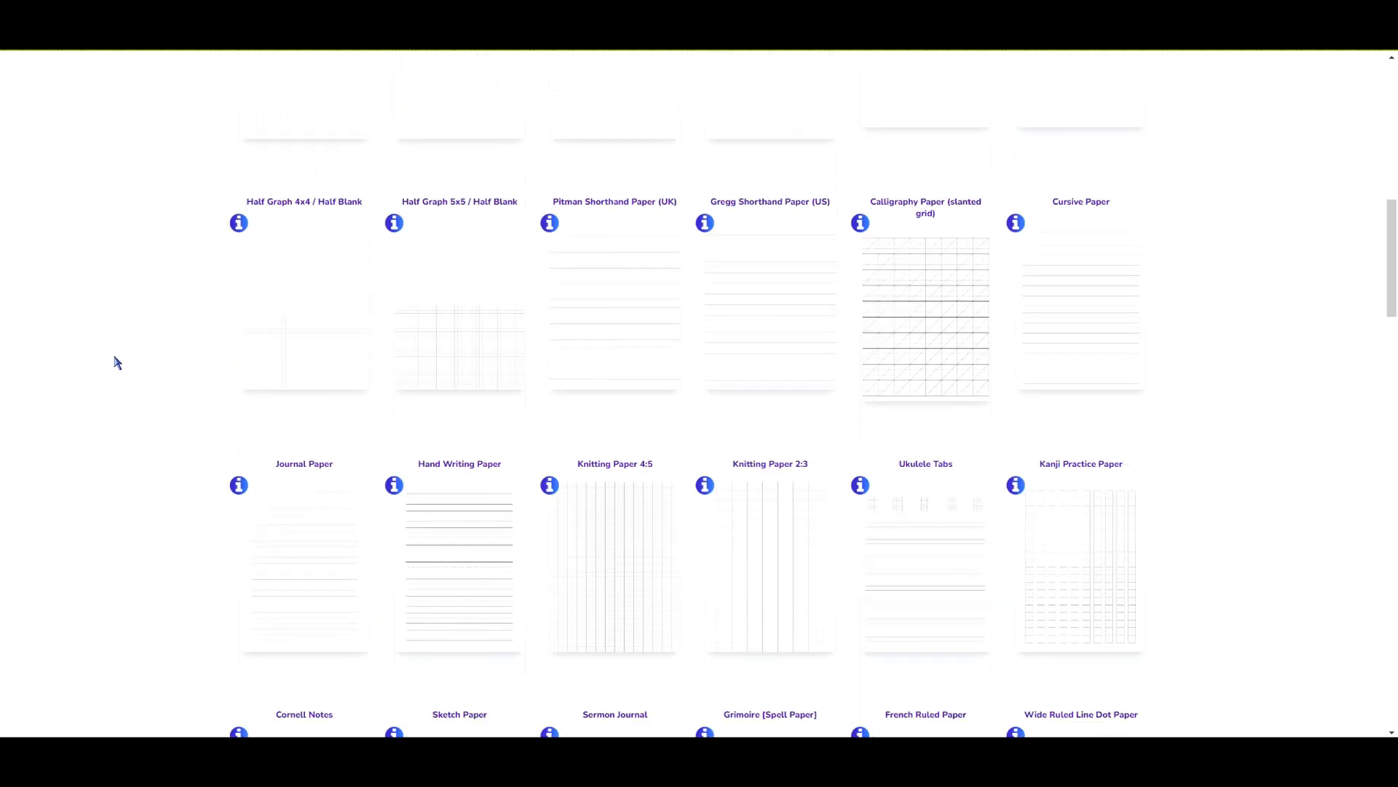
pyautogui.scroll(-1, 115, 364)
pyautogui.scroll(-2, 115, 364)
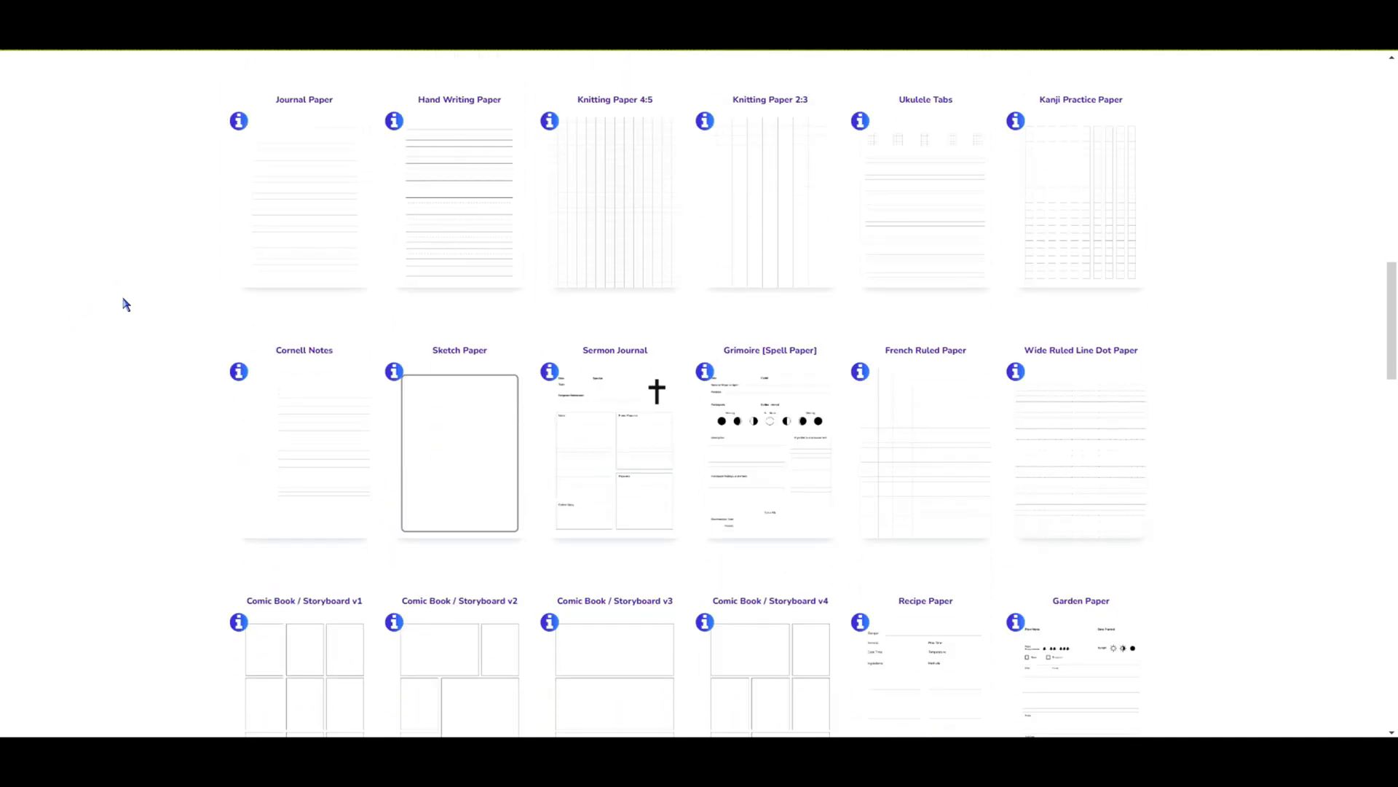
pyautogui.scroll(-2, 125, 305)
pyautogui.scroll(-2, 125, 304)
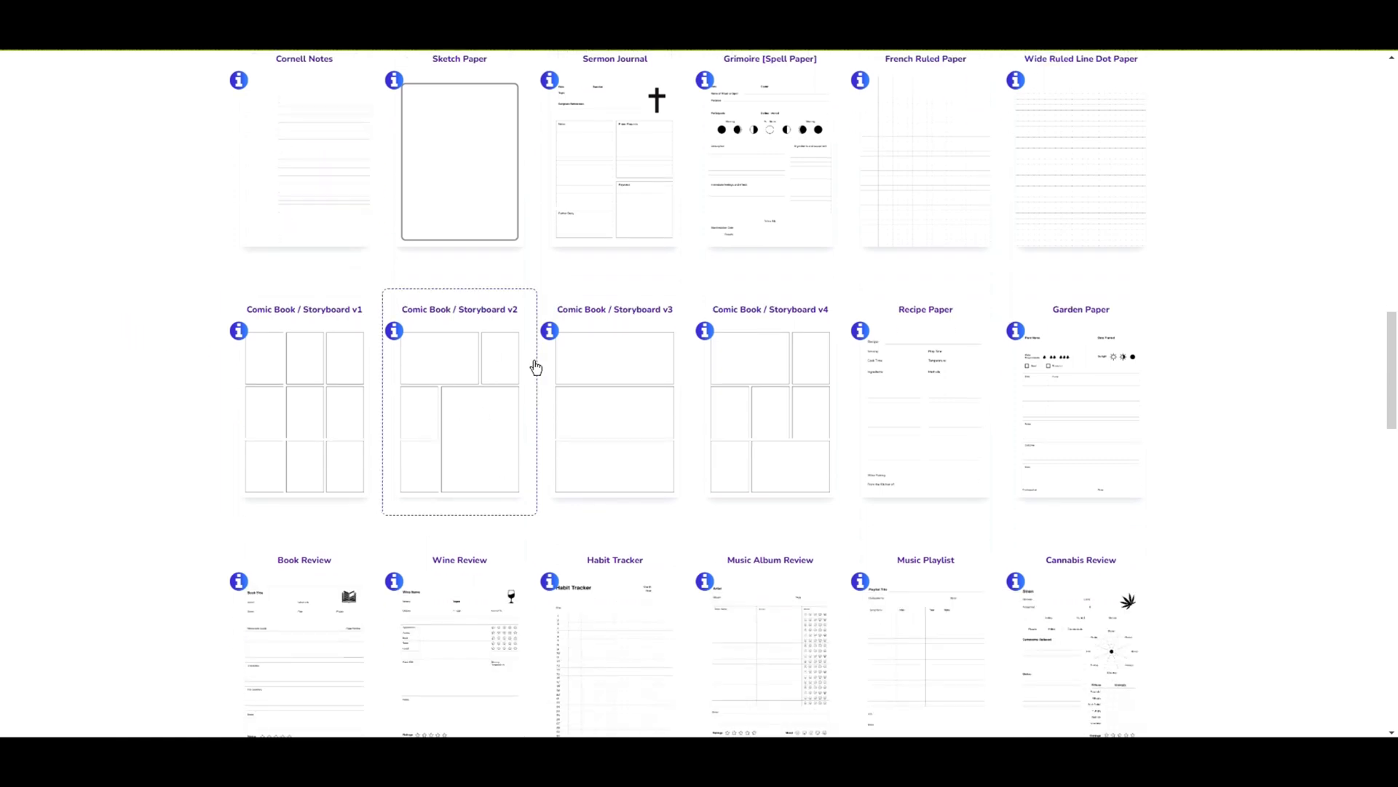
pyautogui.scroll(-4, 119, 363)
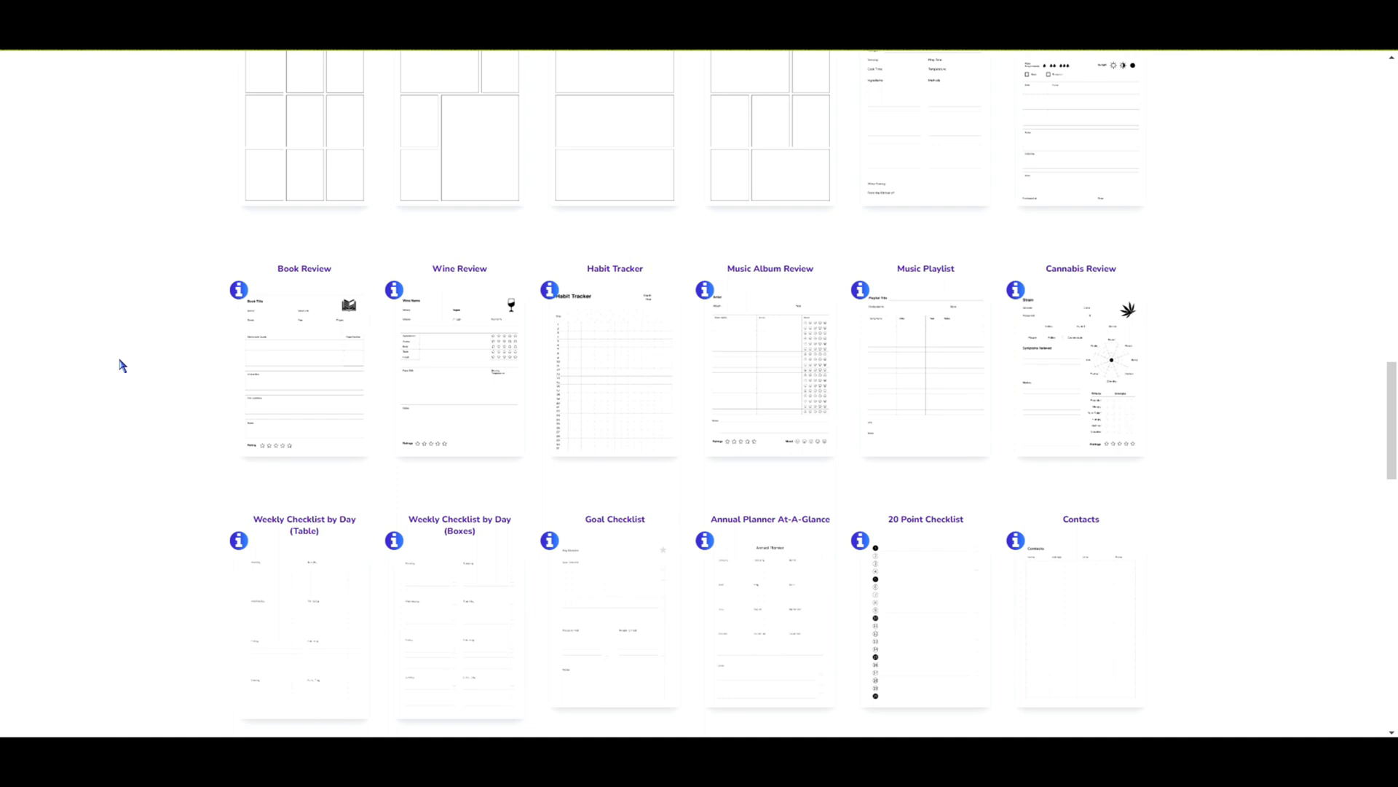
pyautogui.scroll(-2, 122, 371)
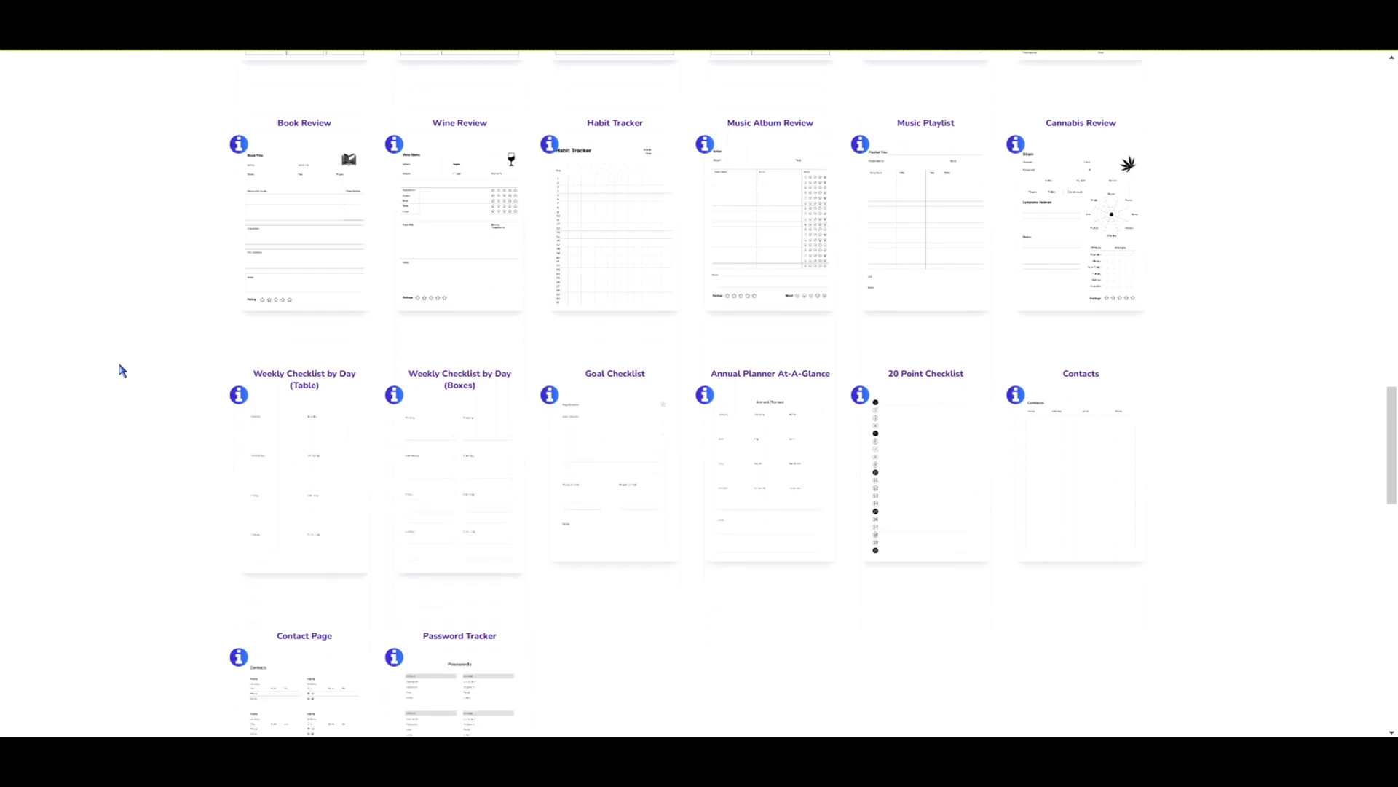
pyautogui.scroll(-3, 123, 371)
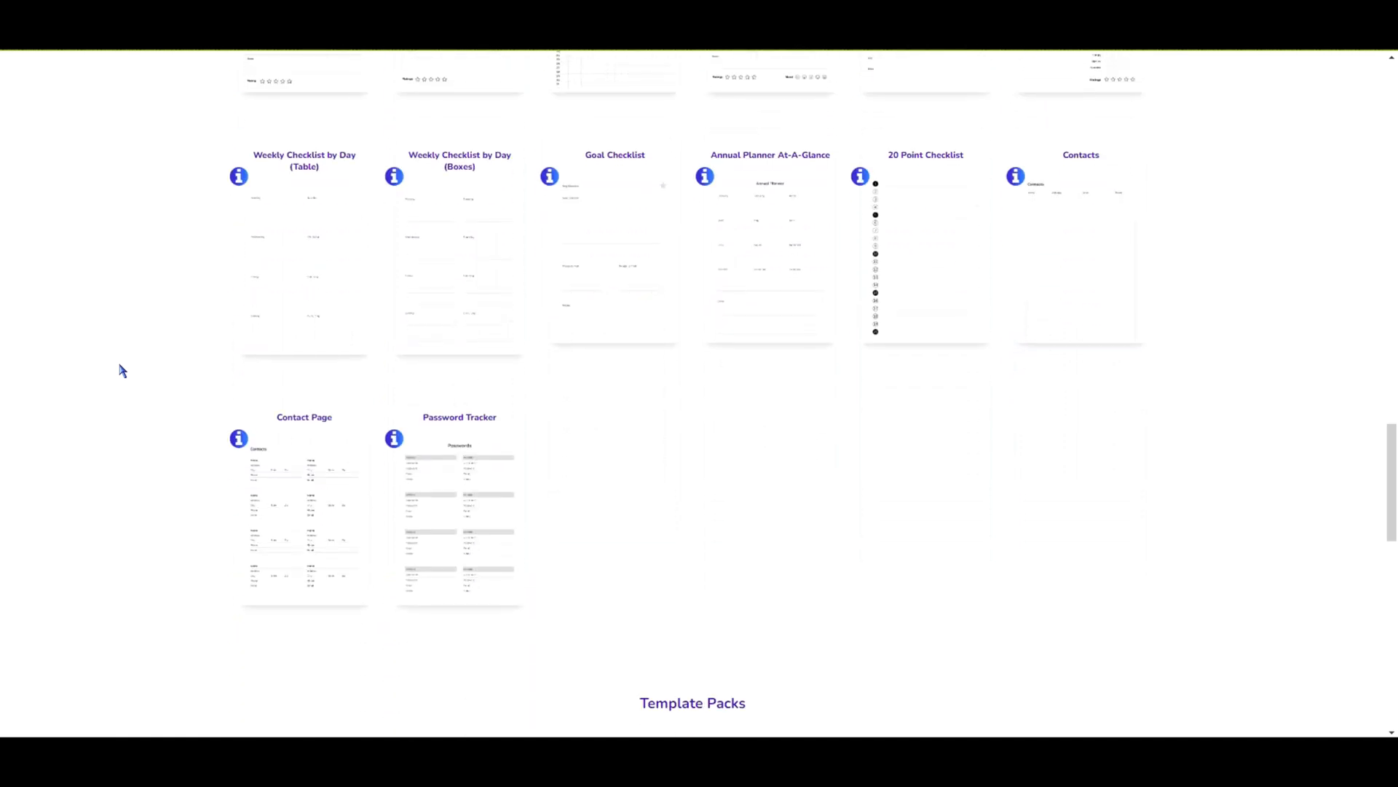
pyautogui.scroll(-1, 123, 371)
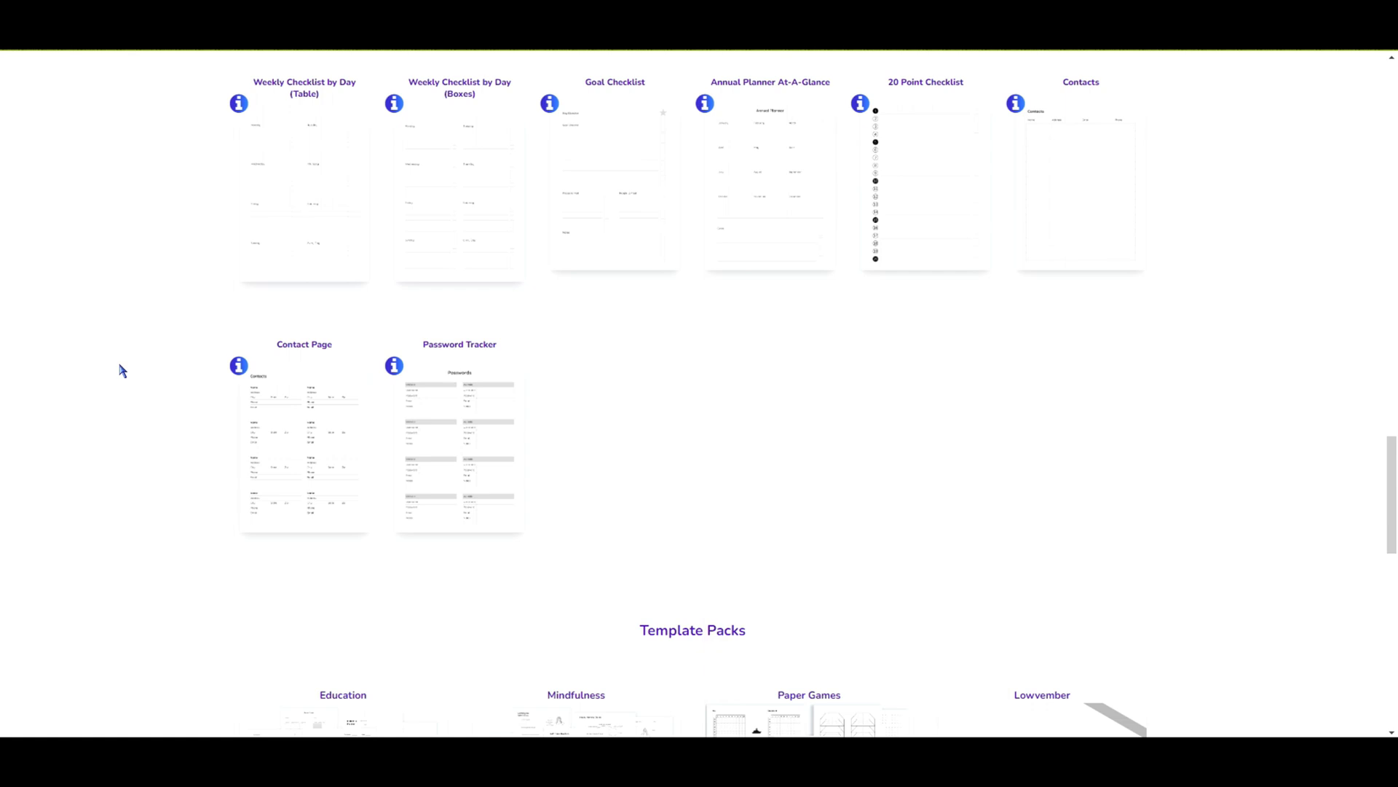
# Look over the template packs and the dynamic prompt and planner templates, and return to the start of the page
pyautogui.scroll(-3, 123, 371)
pyautogui.scroll(-2, 122, 371)
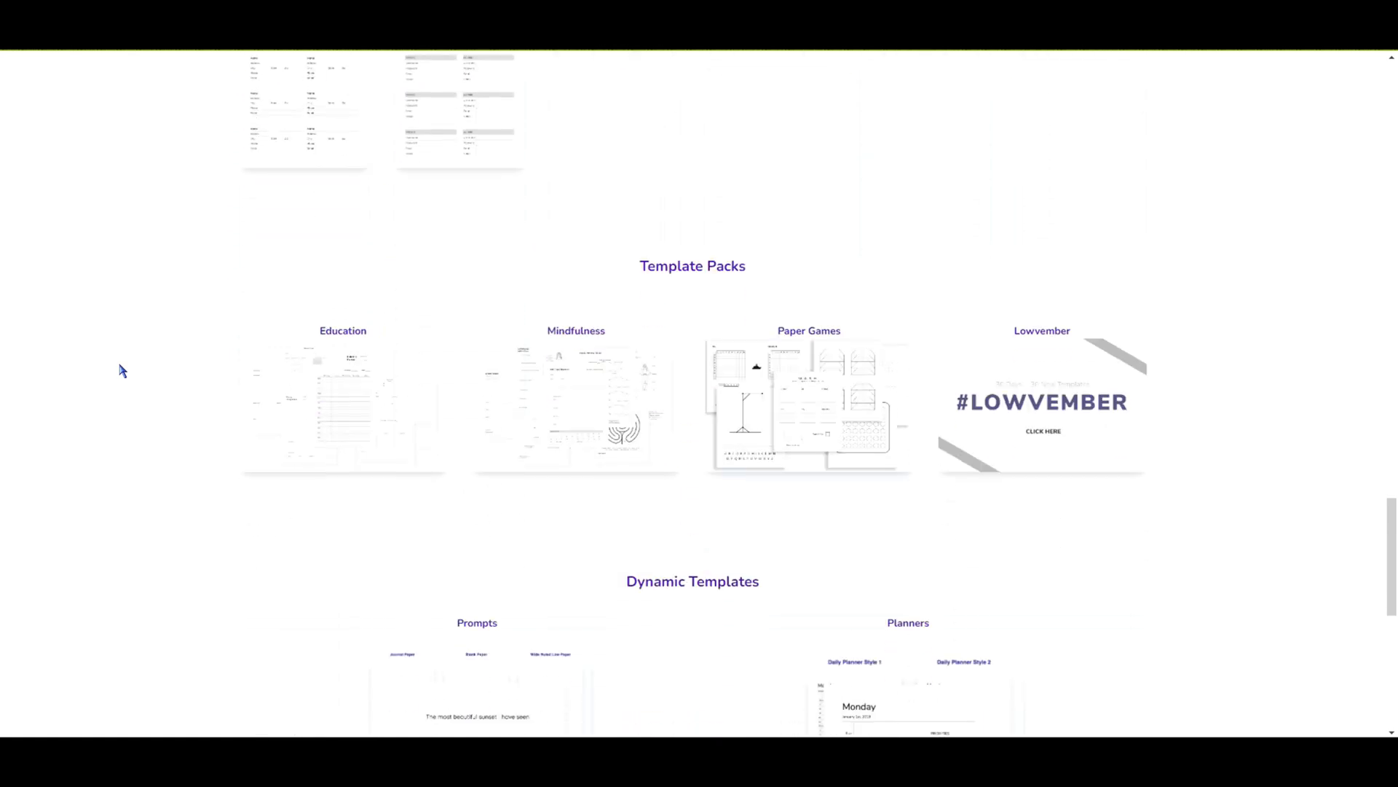
pyautogui.scroll(-1, 123, 371)
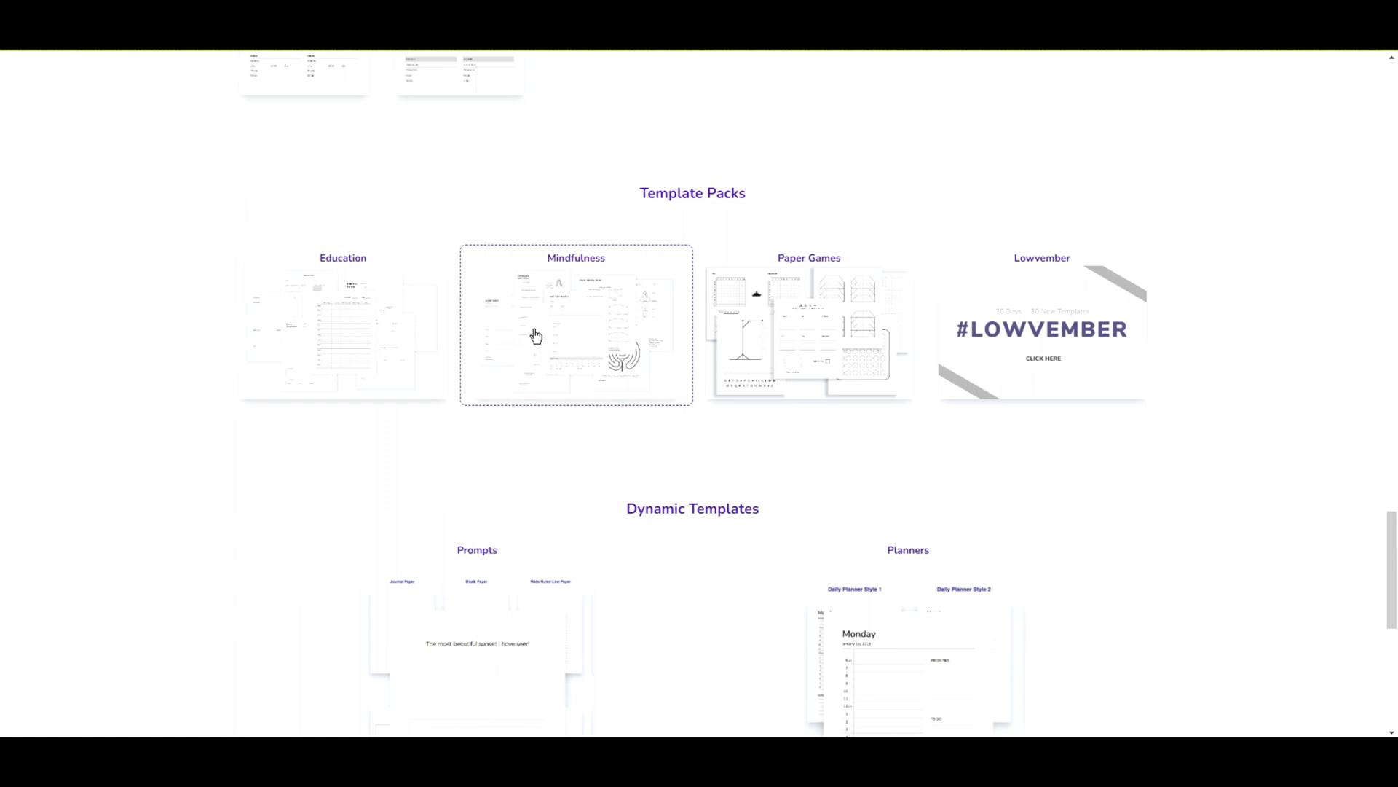
pyautogui.scroll(-7, 139, 431)
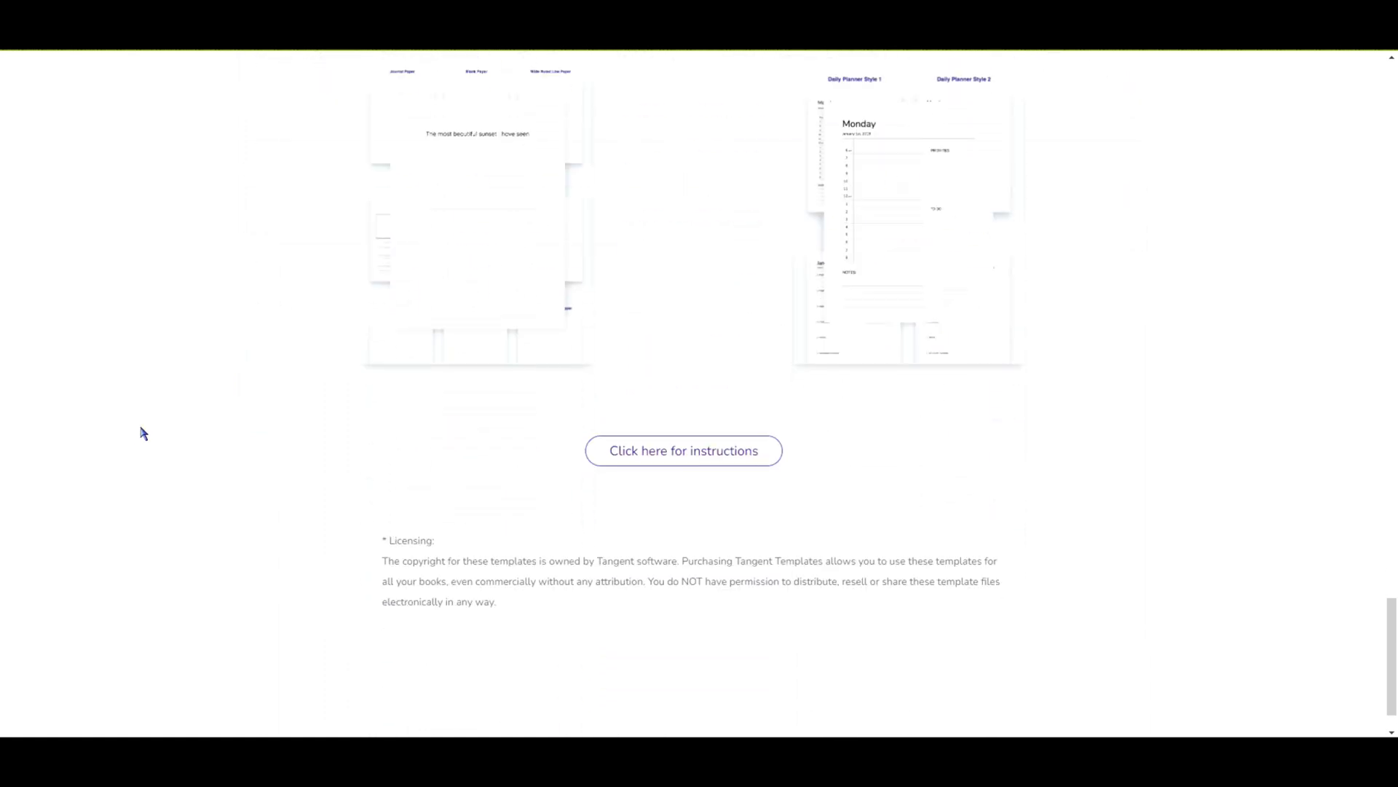
pyautogui.scroll(8, 140, 433)
pyautogui.scroll(5, 138, 436)
pyautogui.scroll(-12, 182, 445)
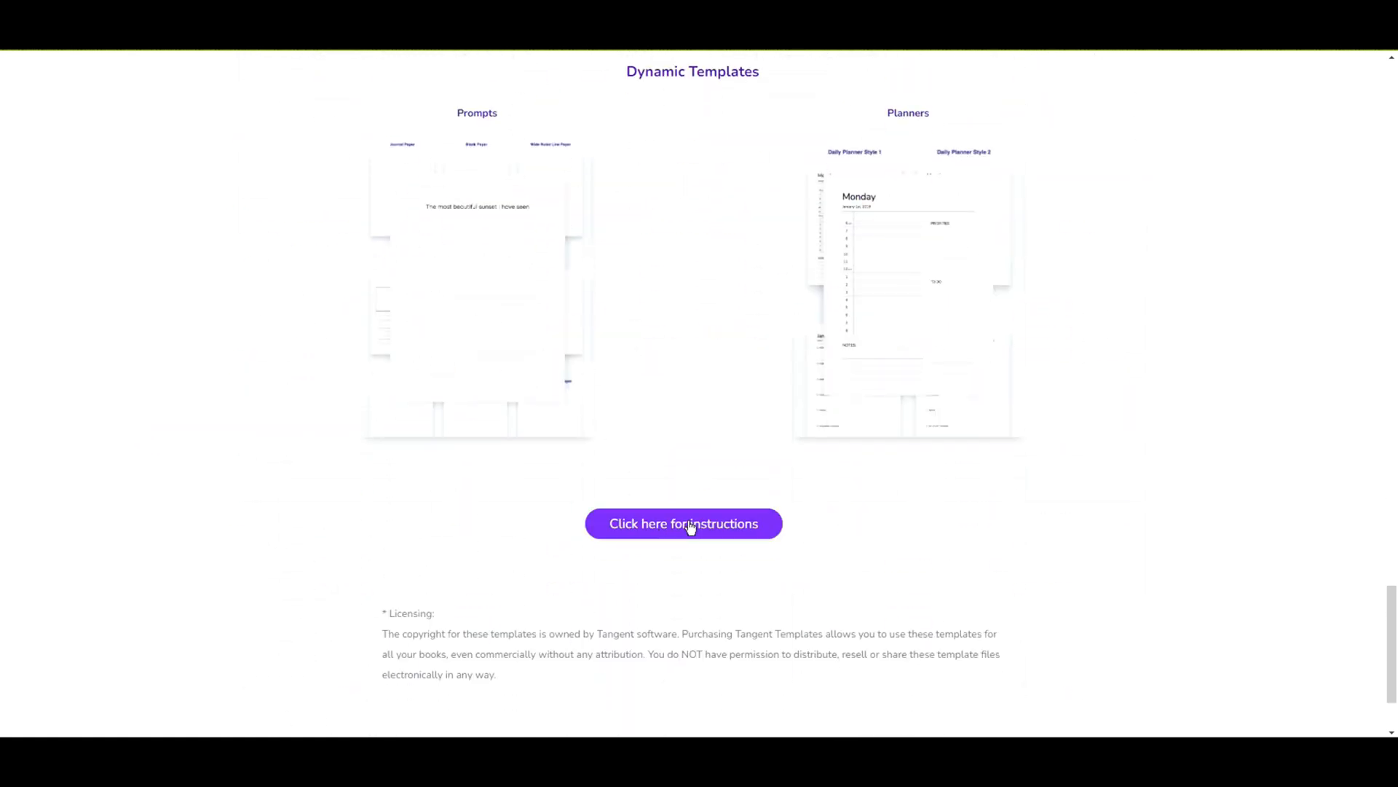
pyautogui.scroll(20, 160, 457)
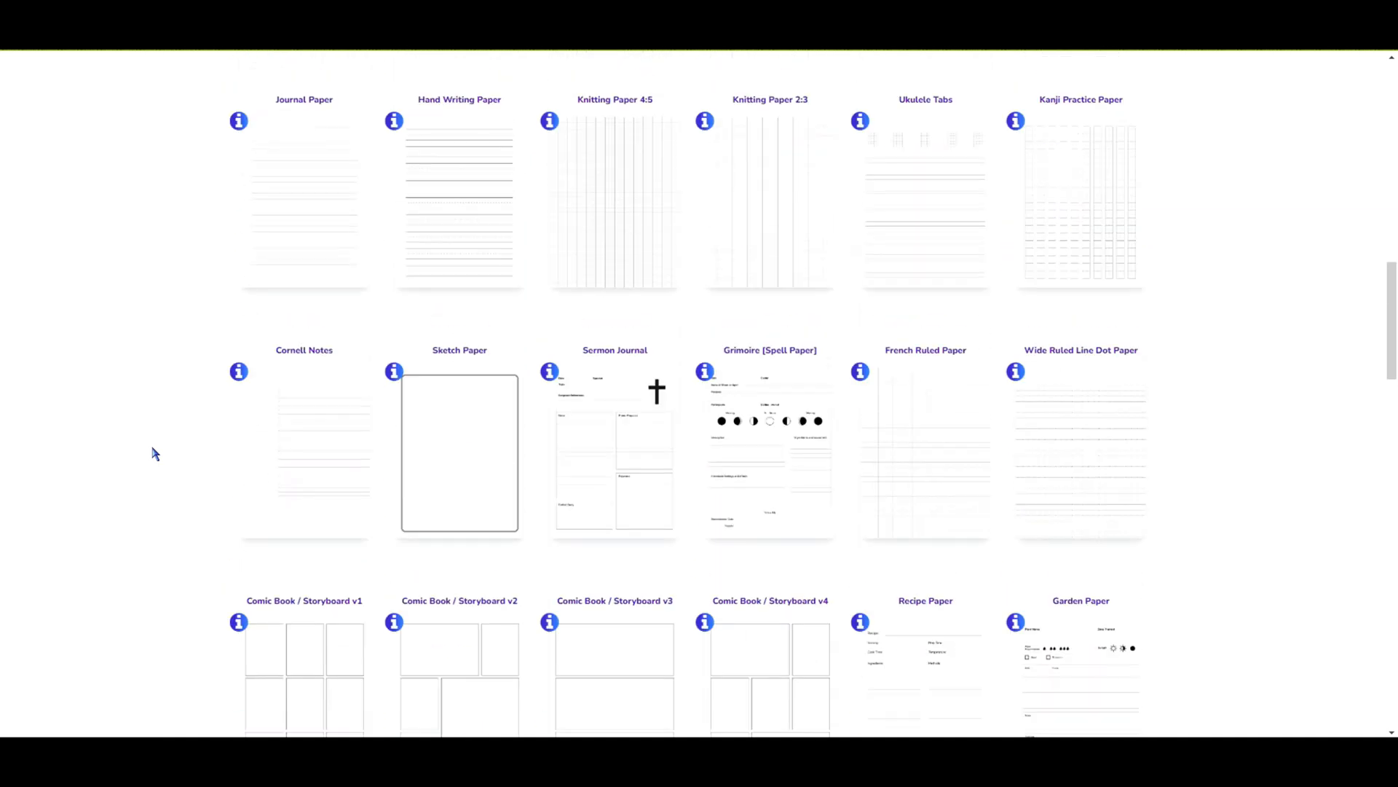
pyautogui.scroll(7, 153, 452)
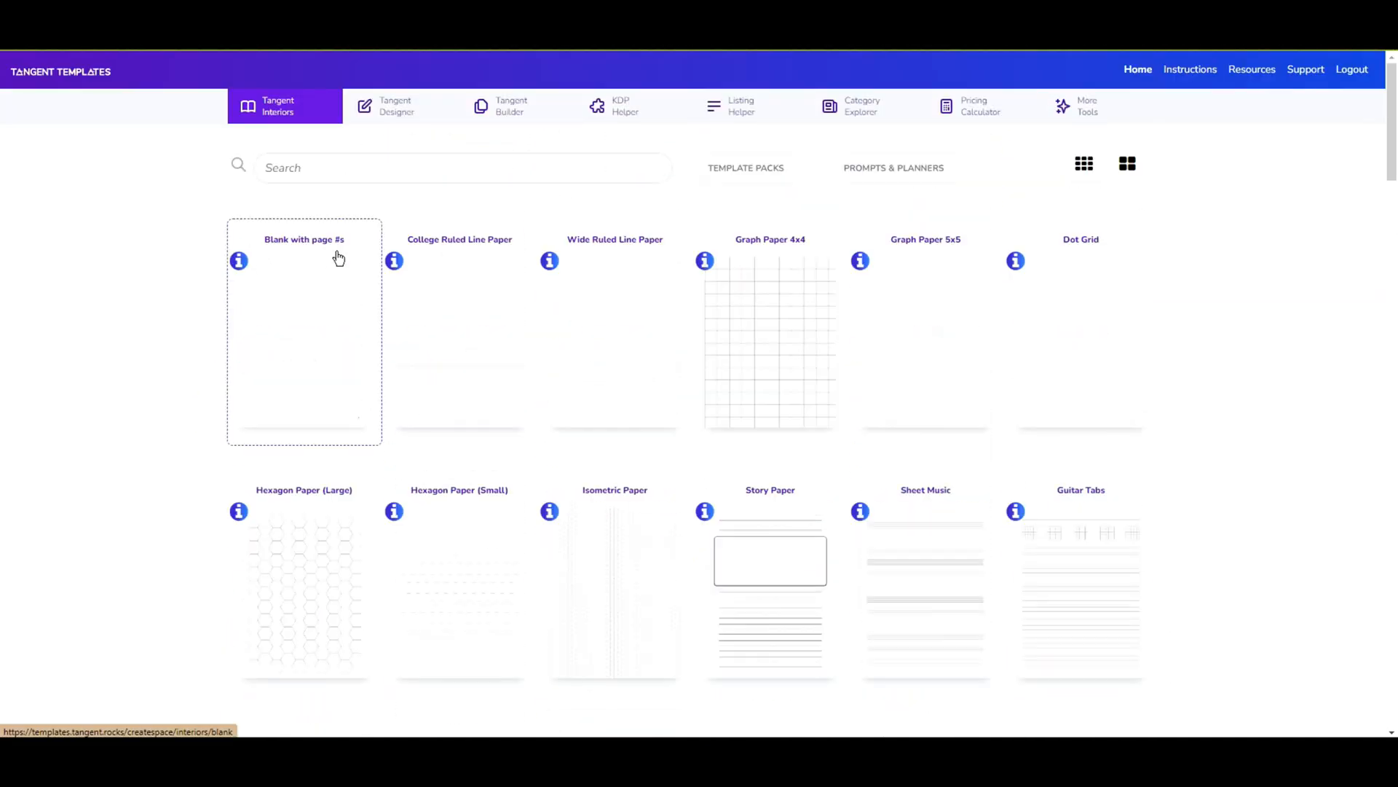
# Start a new paperback cover project in Tangent Designer with a 6" x 9" trim size and 120 pages
pyautogui.click(391, 107)
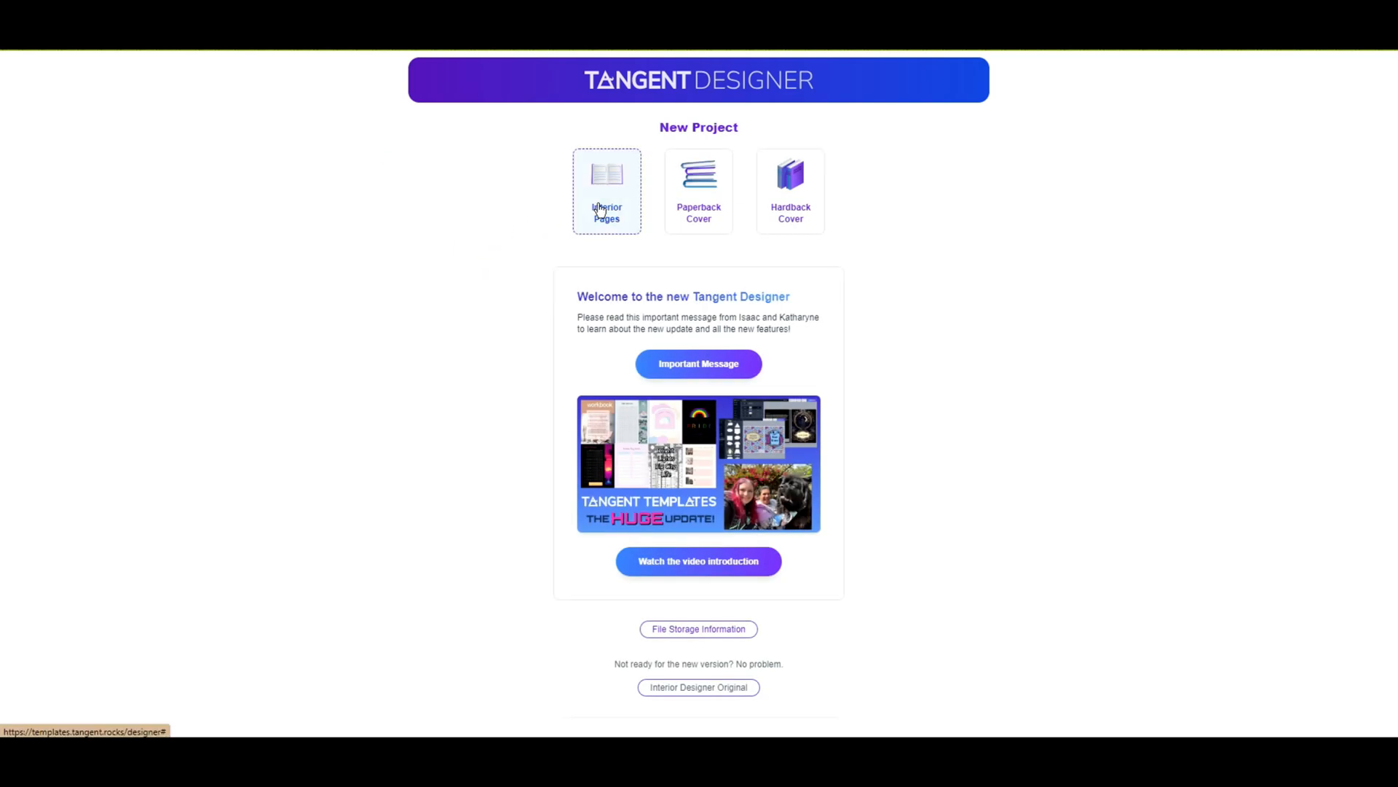
pyautogui.click(701, 211)
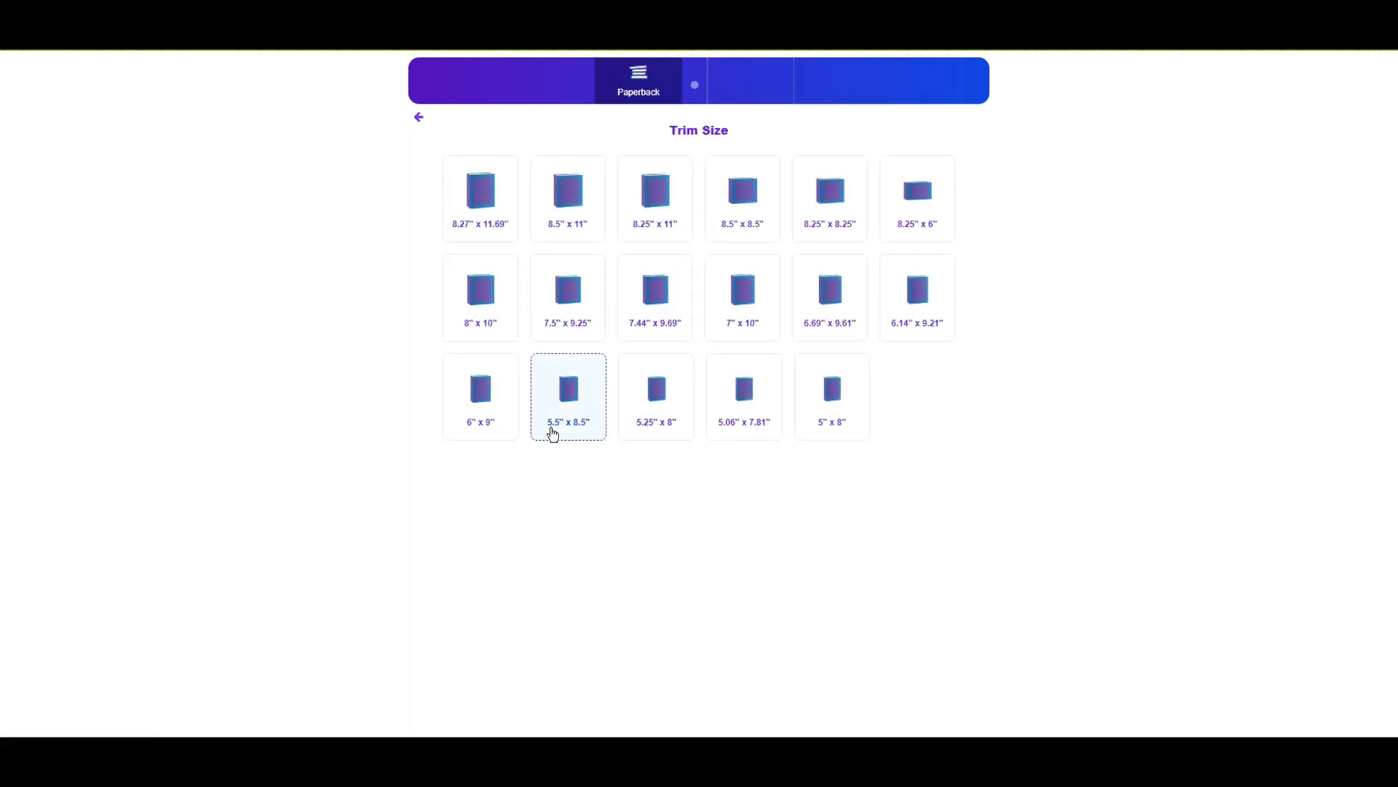
pyautogui.click(486, 386)
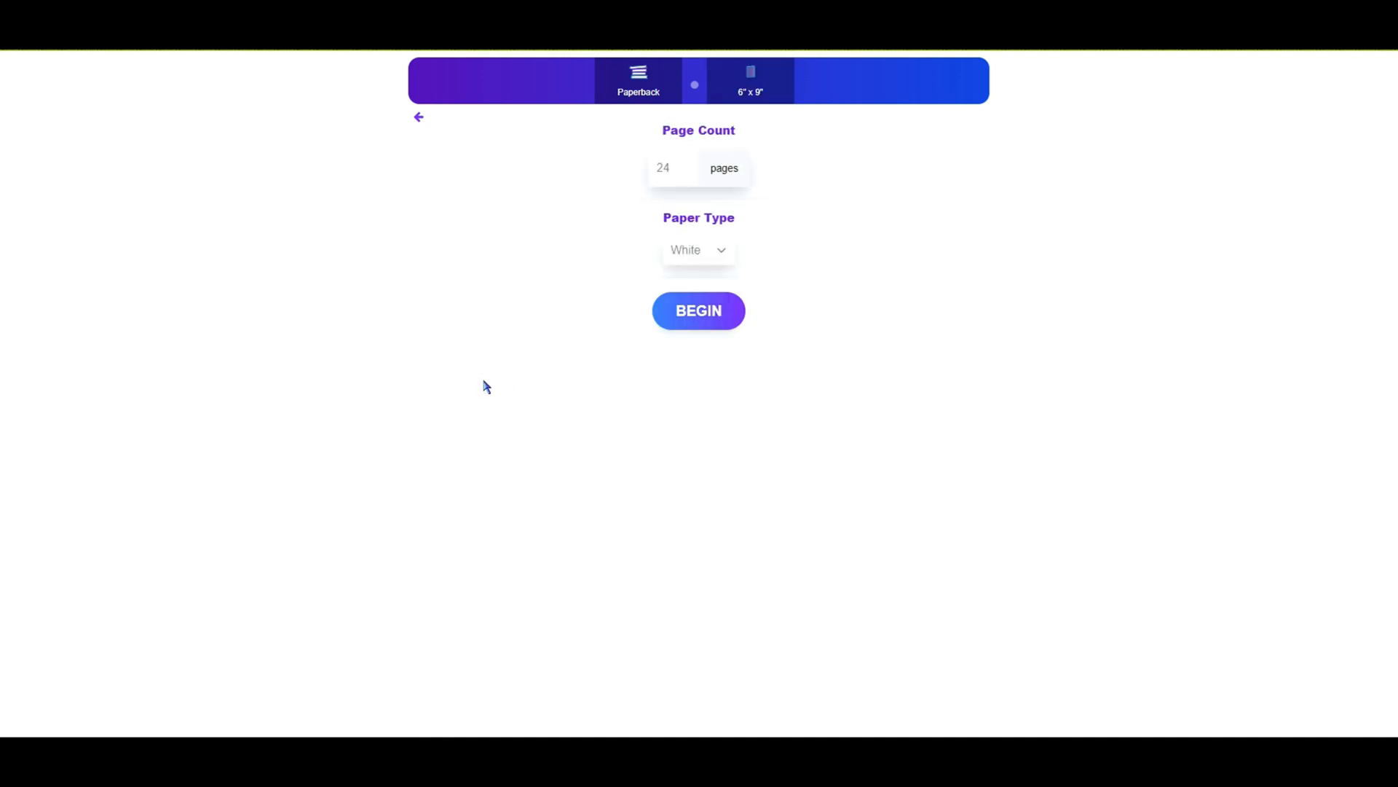
pyautogui.click(674, 174)
pyautogui.doubleClick(674, 174)
pyautogui.write('120')
pyautogui.click(688, 312)
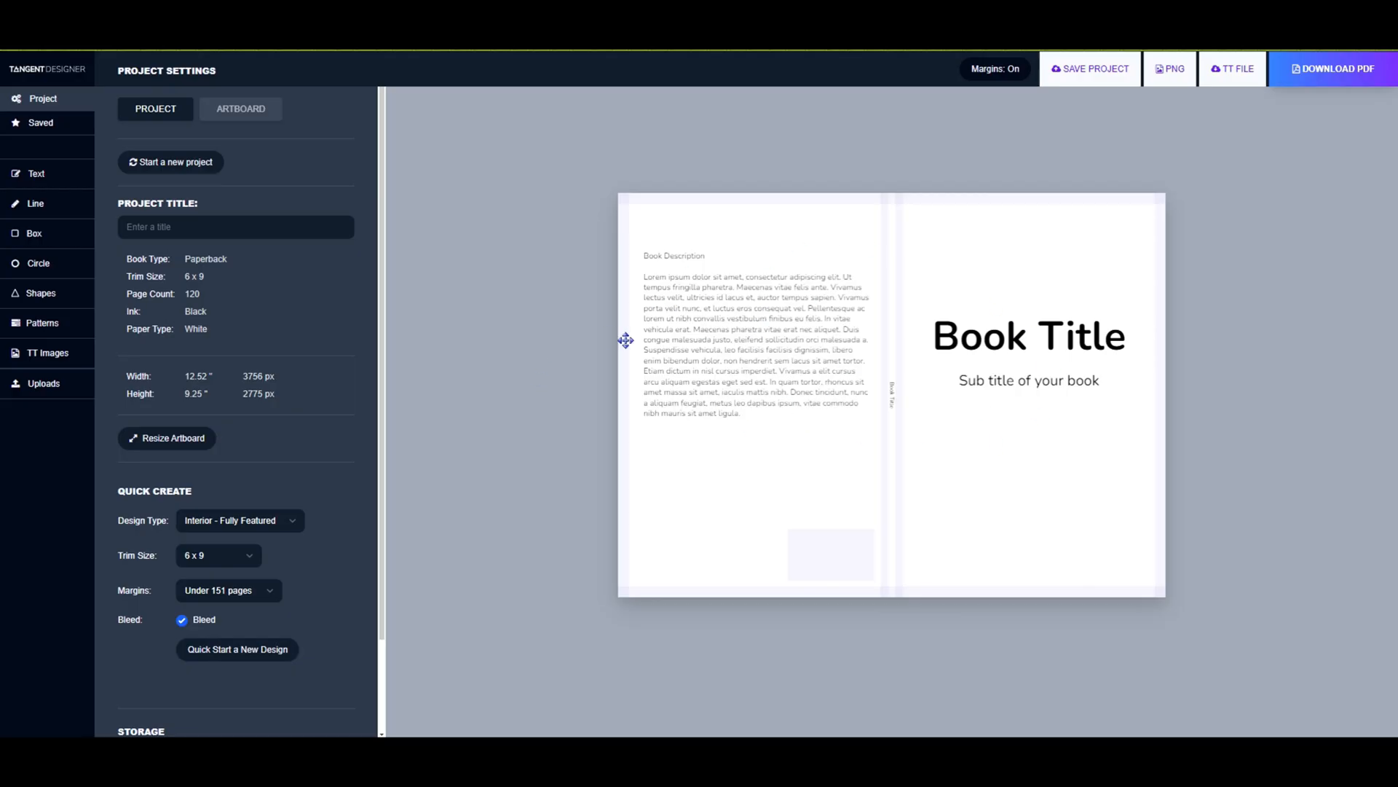
# Upload hedgehog-5452186_1280.png and place it on the front cover beneath the subtitle
pyautogui.click(42, 386)
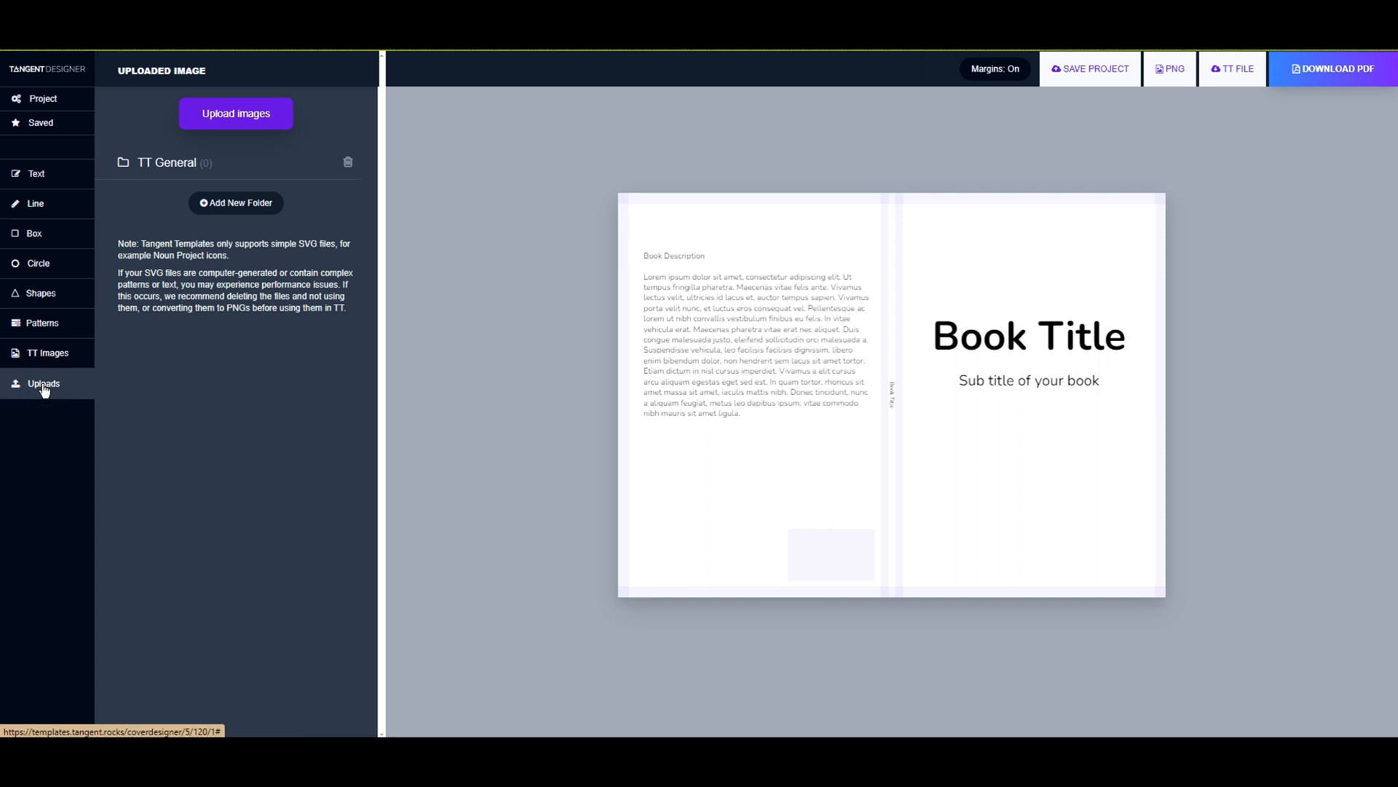
pyautogui.click(227, 117)
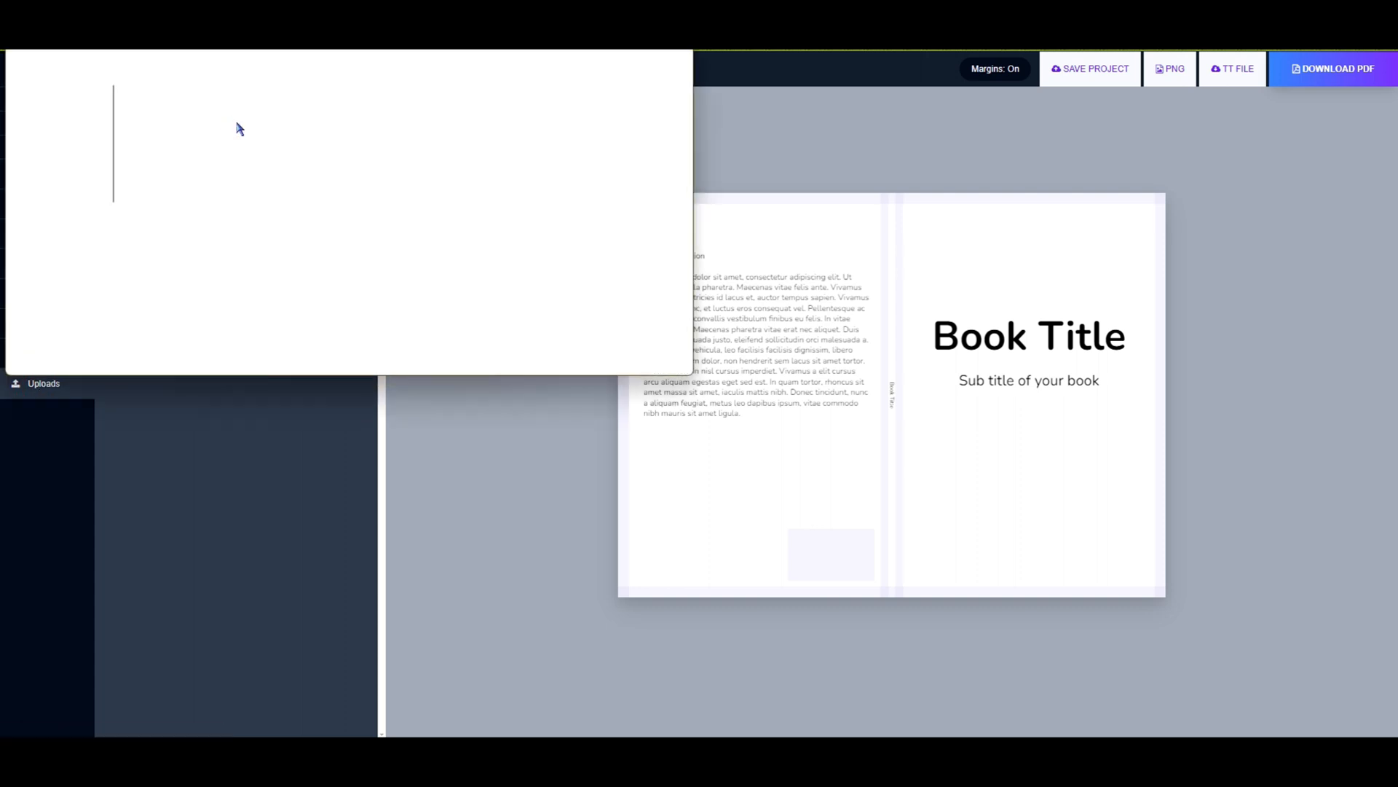
pyautogui.click(324, 122)
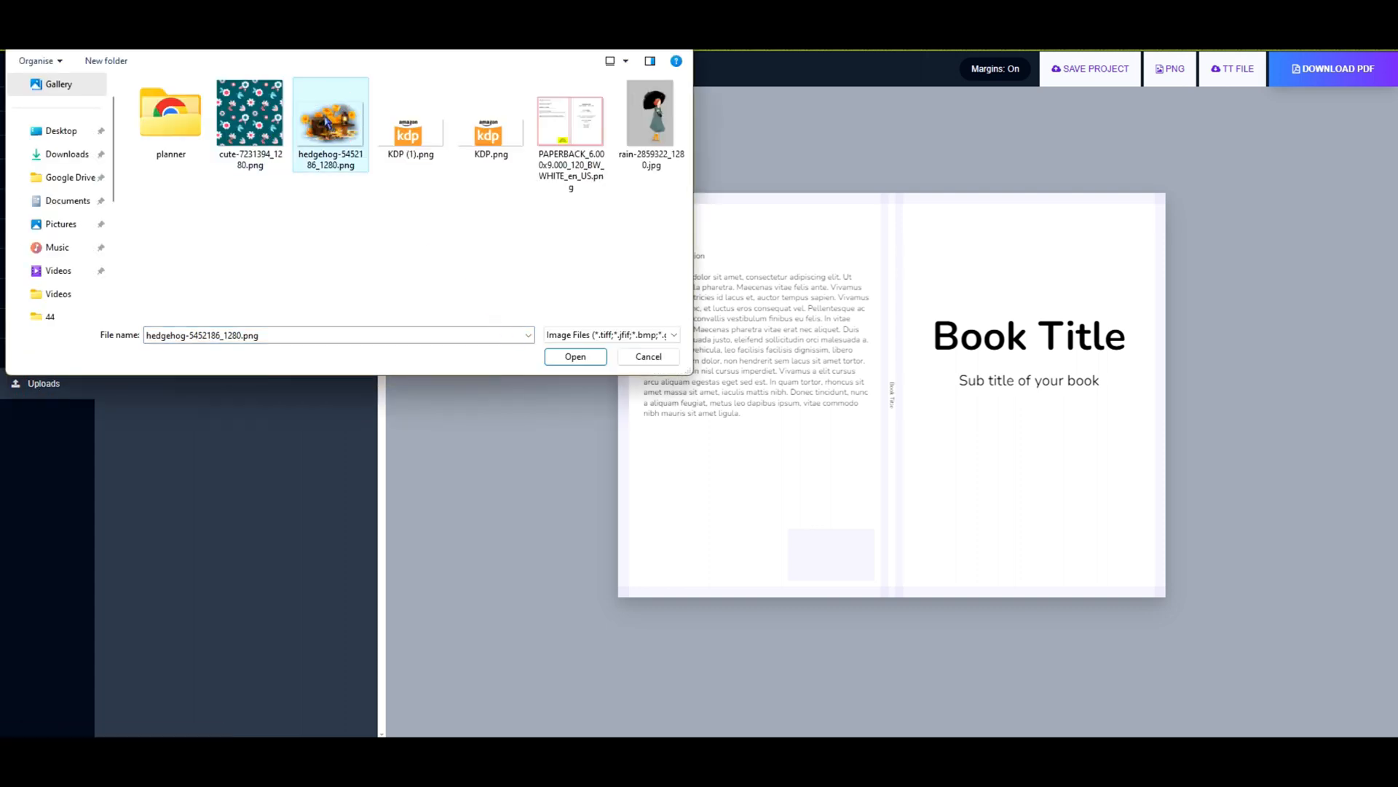
pyautogui.click(574, 358)
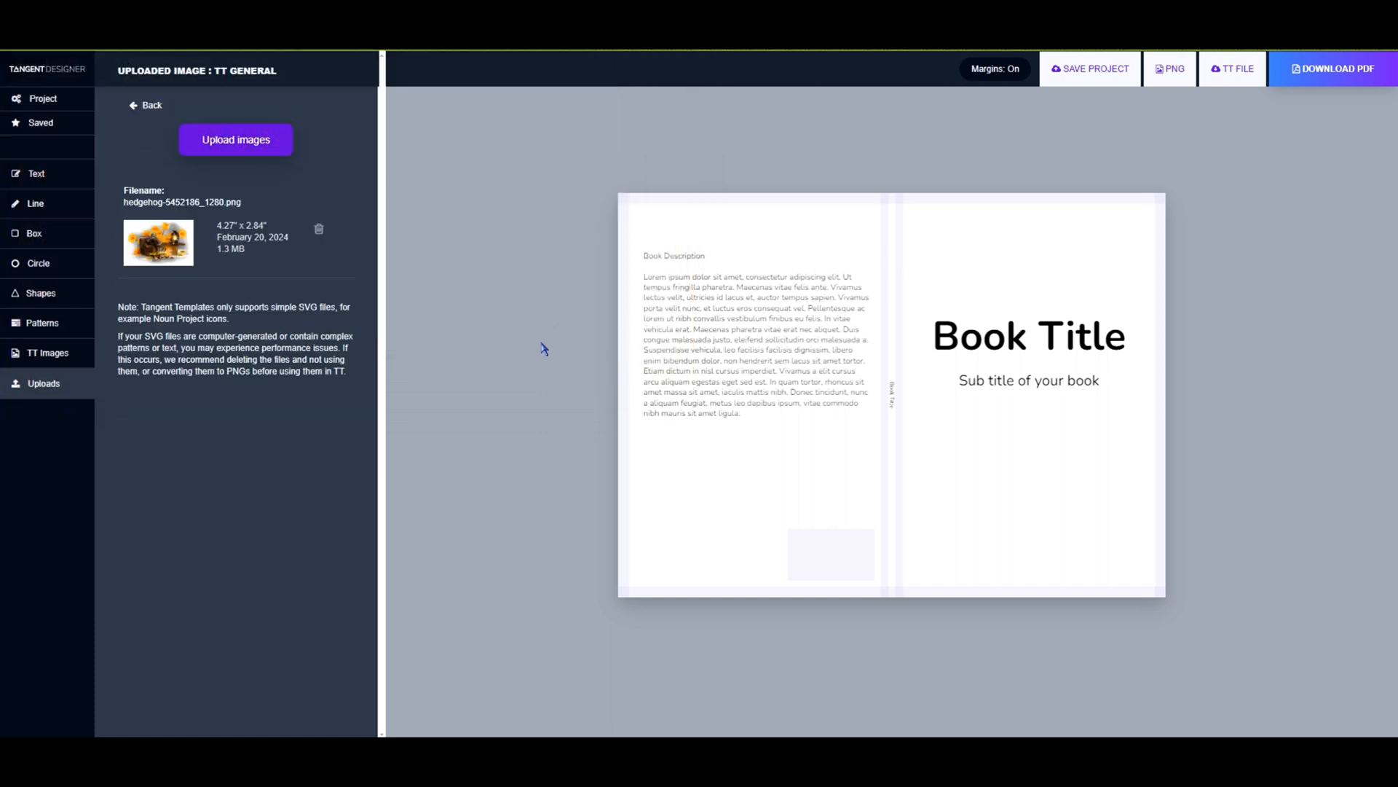
pyautogui.click(160, 245)
pyautogui.moveTo(703, 263); pyautogui.dragTo(1024, 508)
pyautogui.click(810, 500)
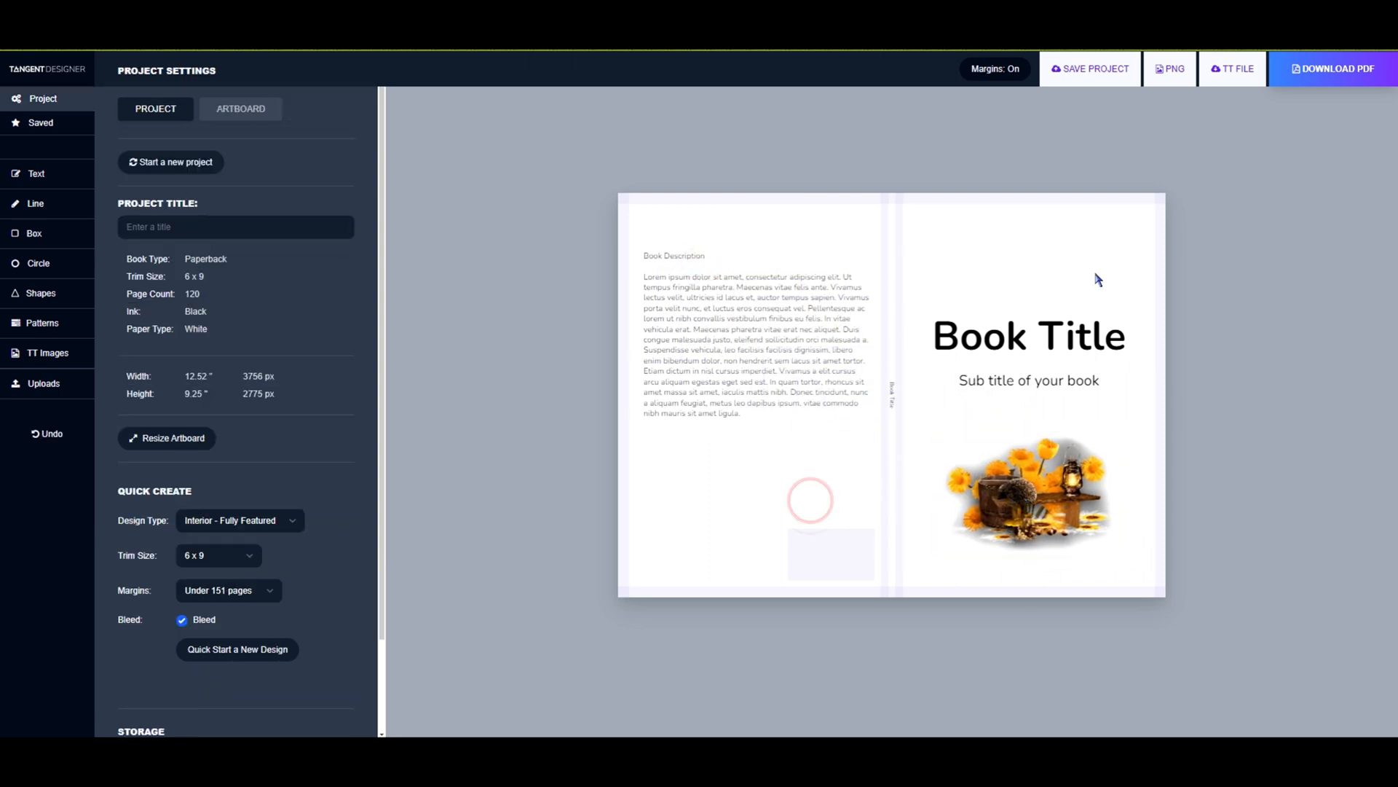
# Reposition the book title and subtitle on the front cover and the description text block on the back cover
pyautogui.click(936, 346)
pyautogui.moveTo(937, 343); pyautogui.dragTo(972, 329)
pyautogui.click(980, 386)
pyautogui.click(986, 374)
pyautogui.moveTo(803, 339)
pyautogui.mouseDown()
pyautogui.moveTo(786, 331)
pyautogui.moveTo(807, 354)
pyautogui.mouseUp()
# Set the back-cover description's text colour to black after trying a light yellow
pyautogui.click(539, 289)
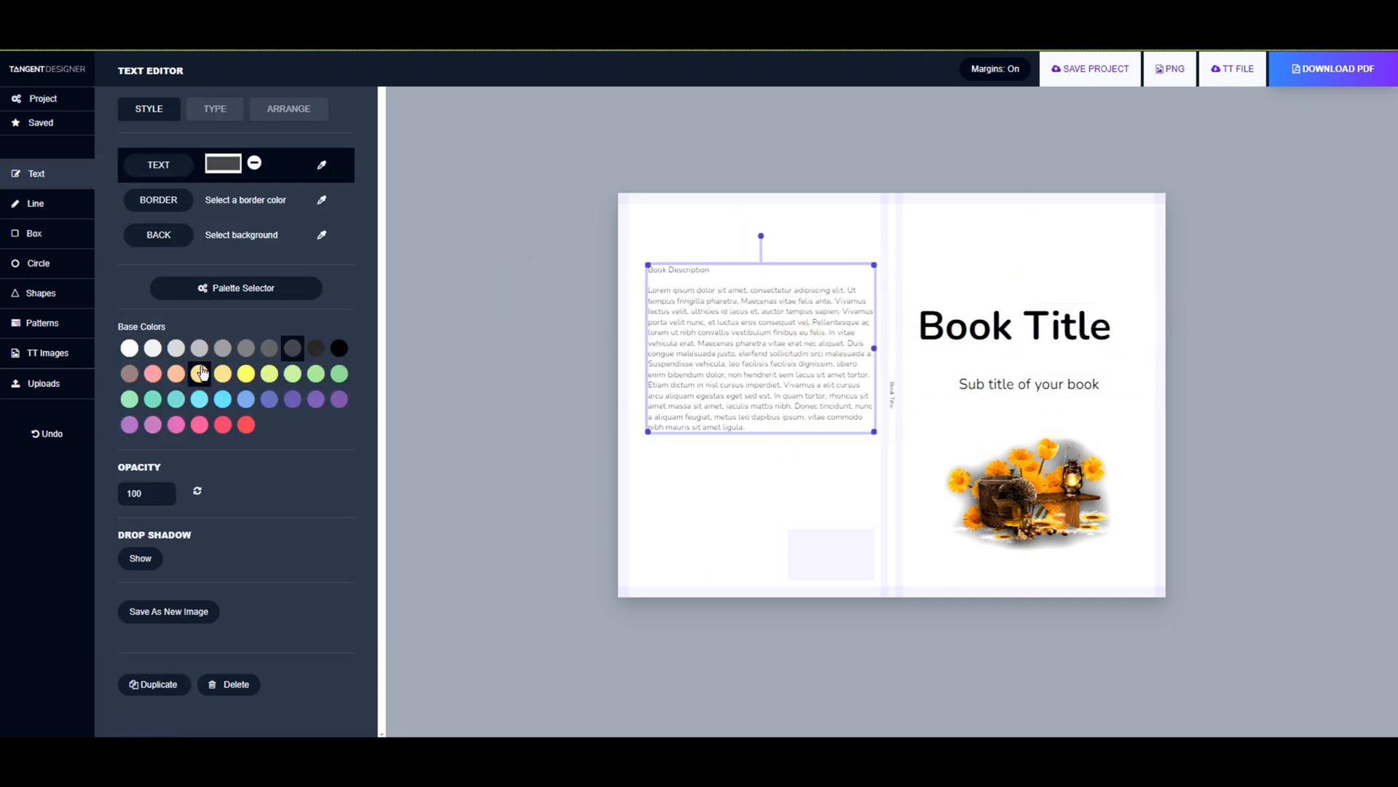
pyautogui.click(221, 374)
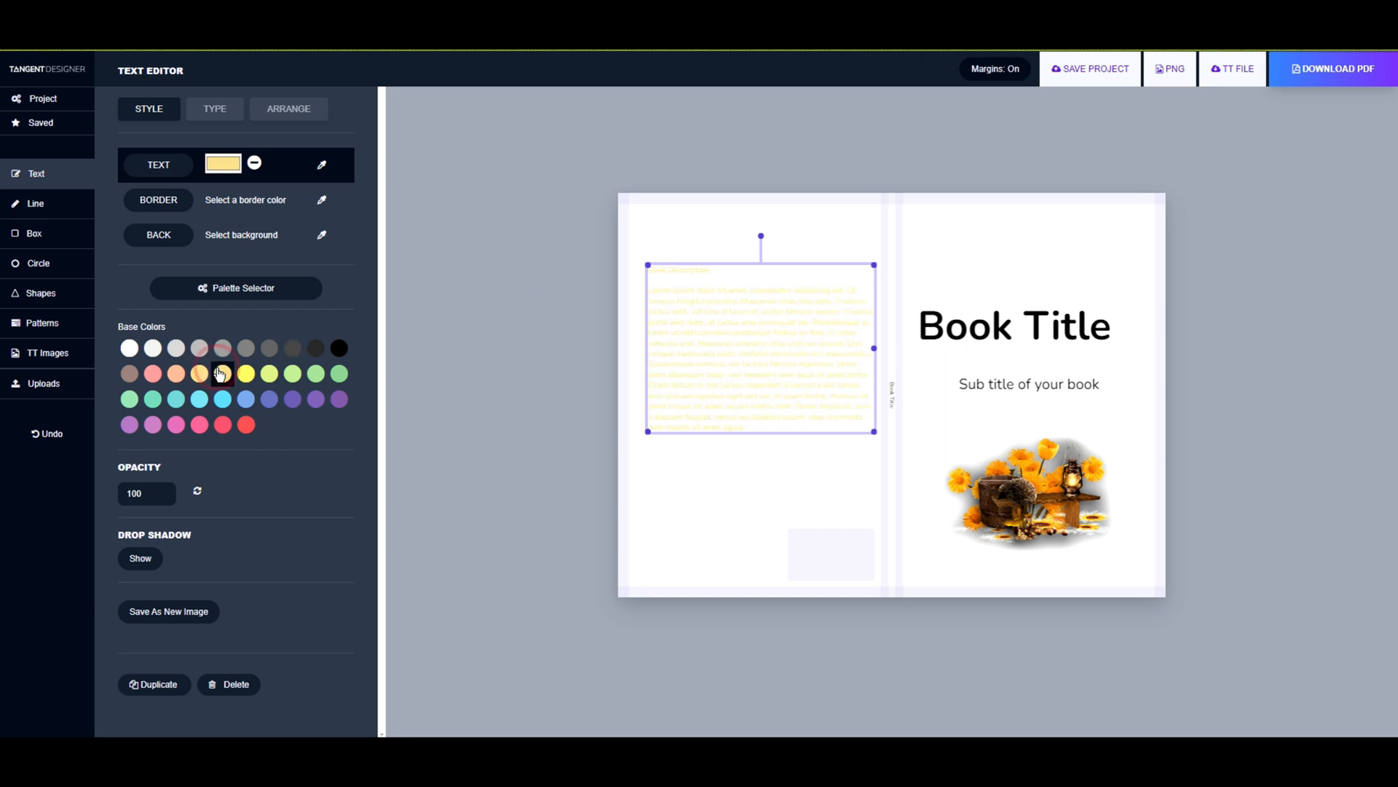
pyautogui.click(338, 348)
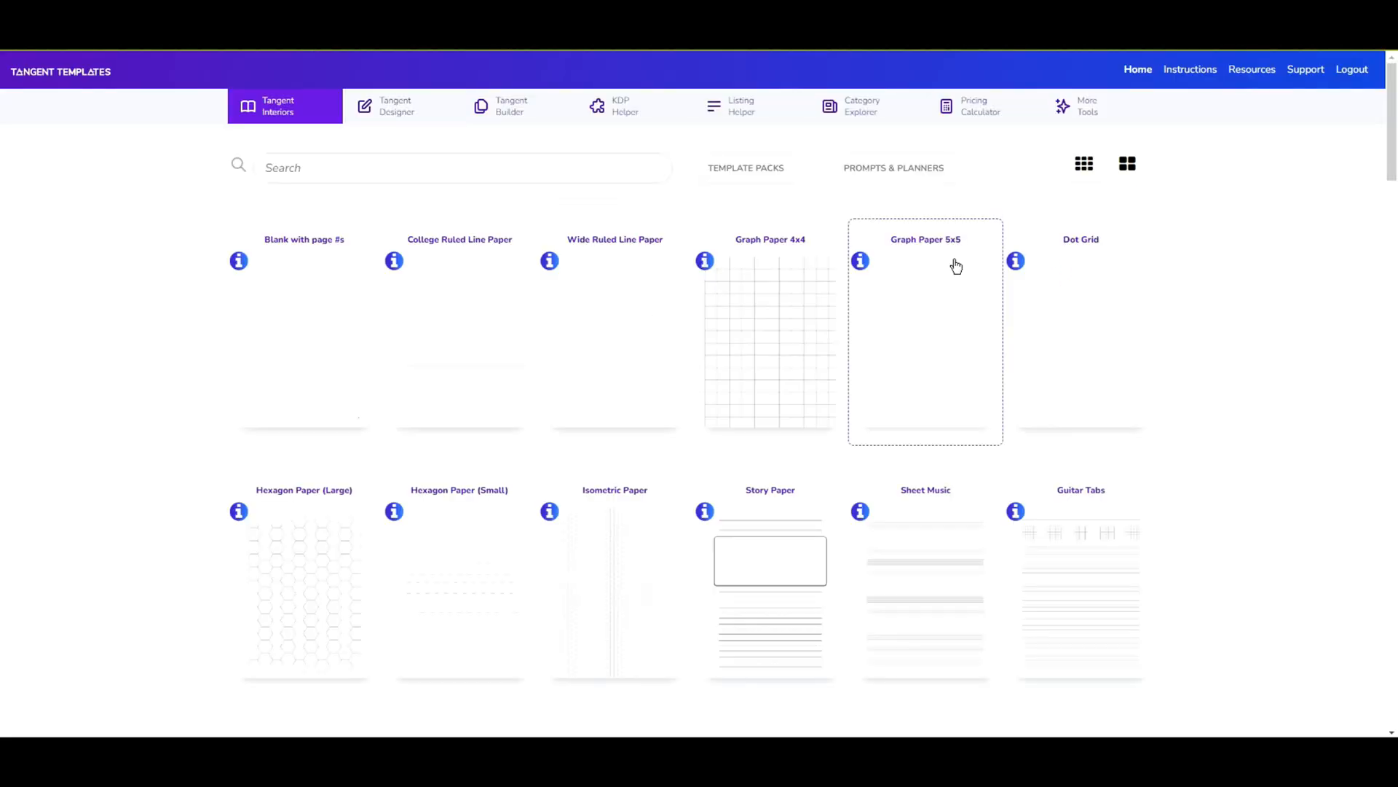
# Calculate KDP Helper dimensions for a 6 x 9 paperback with 120 pages, white paper and interior bleed
pyautogui.click(622, 113)
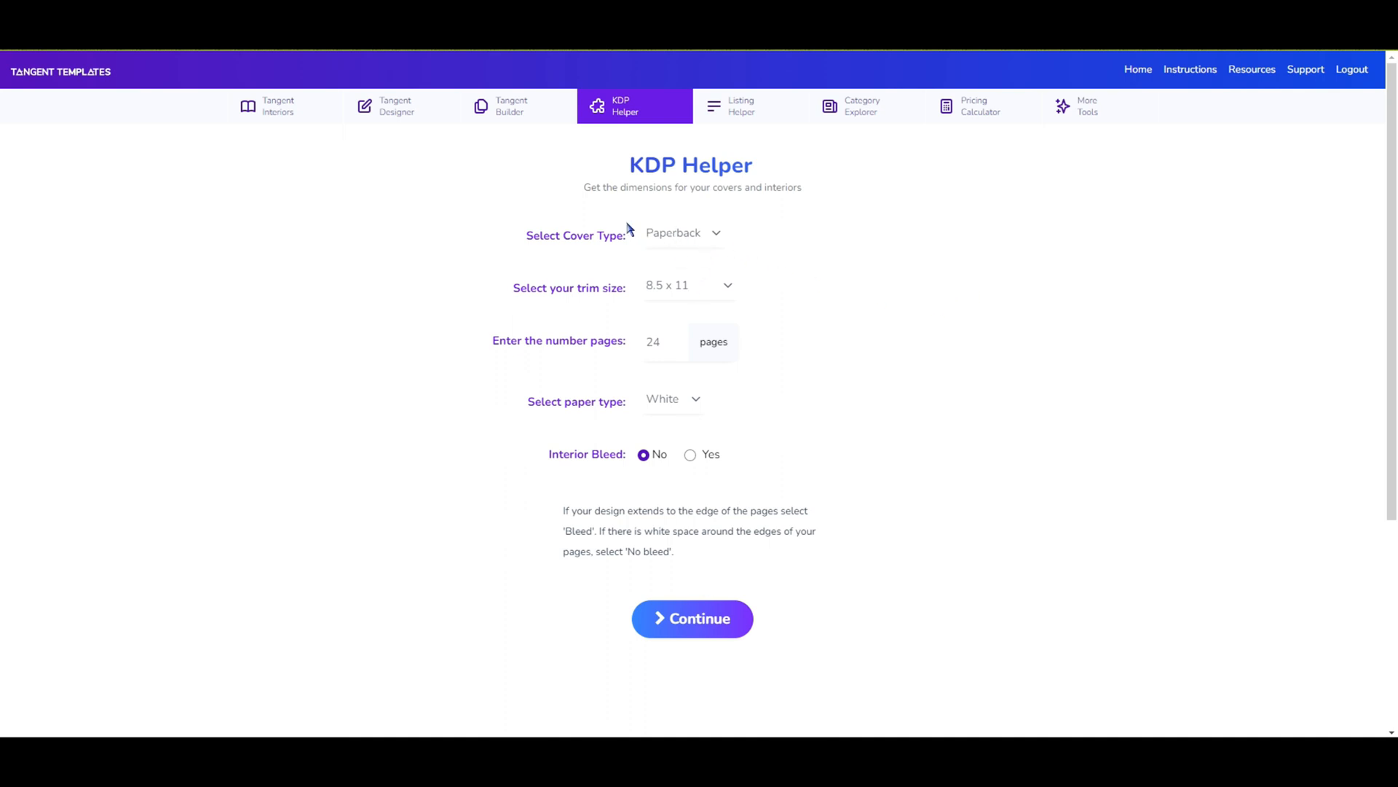
pyautogui.click(680, 284)
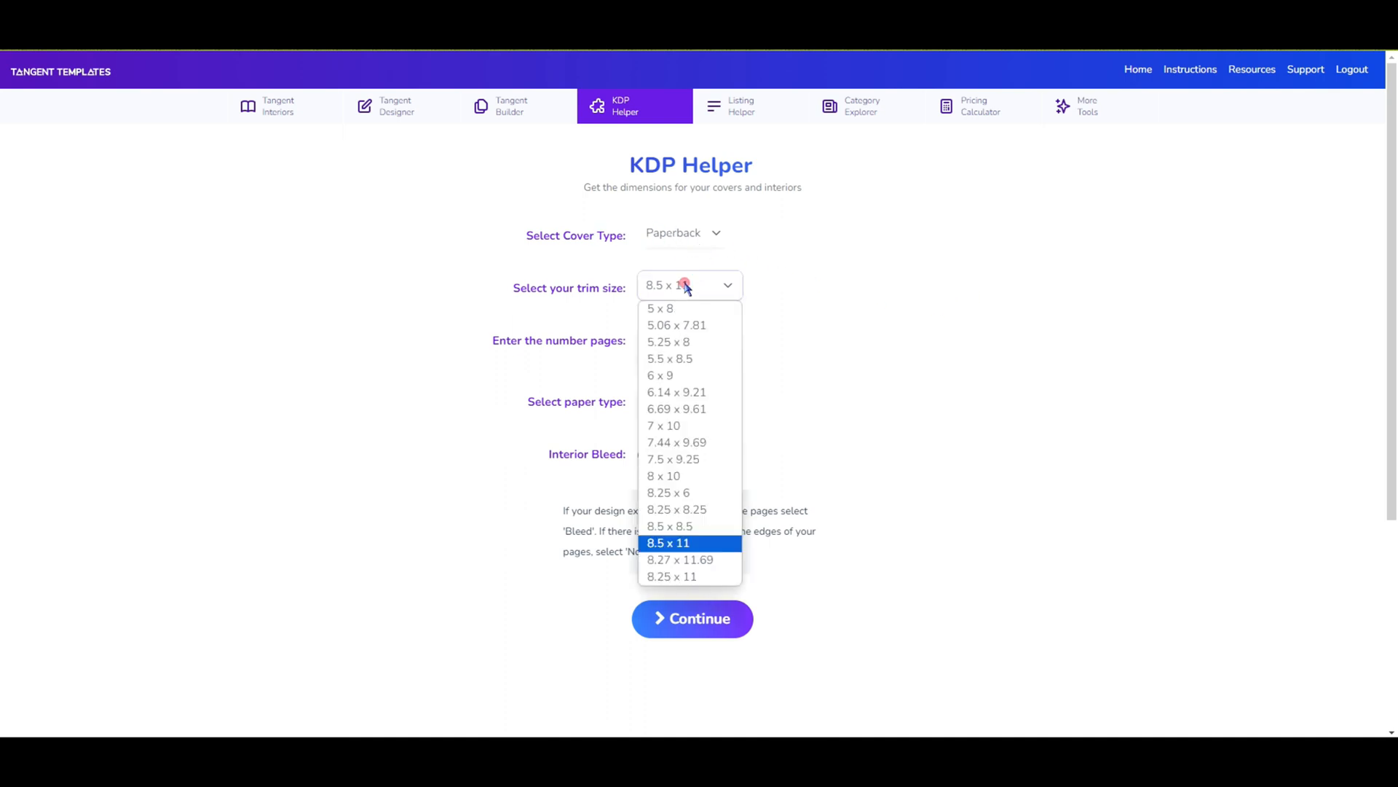
pyautogui.click(673, 376)
pyautogui.click(675, 339)
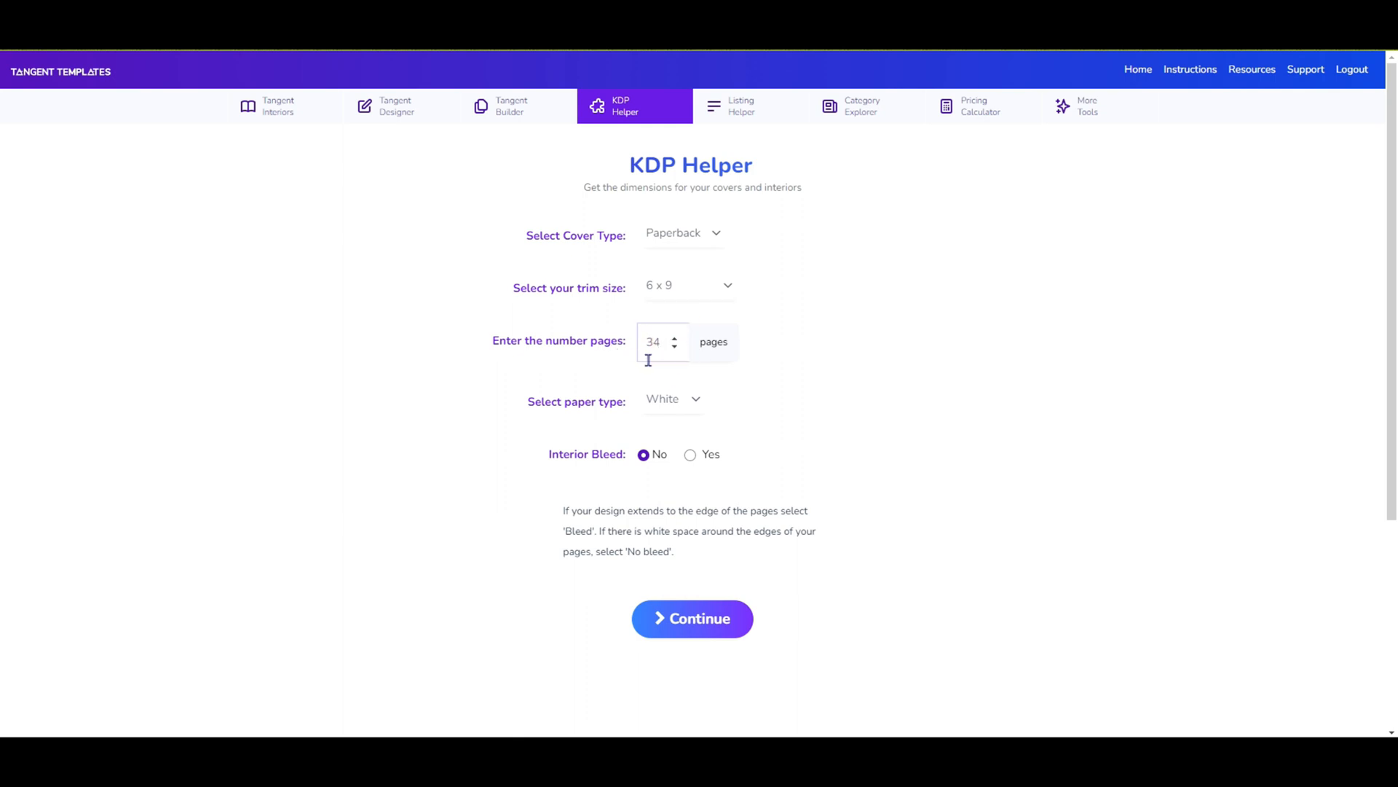
pyautogui.doubleClick(659, 340)
pyautogui.write('120')
pyautogui.click(691, 455)
pyautogui.click(692, 616)
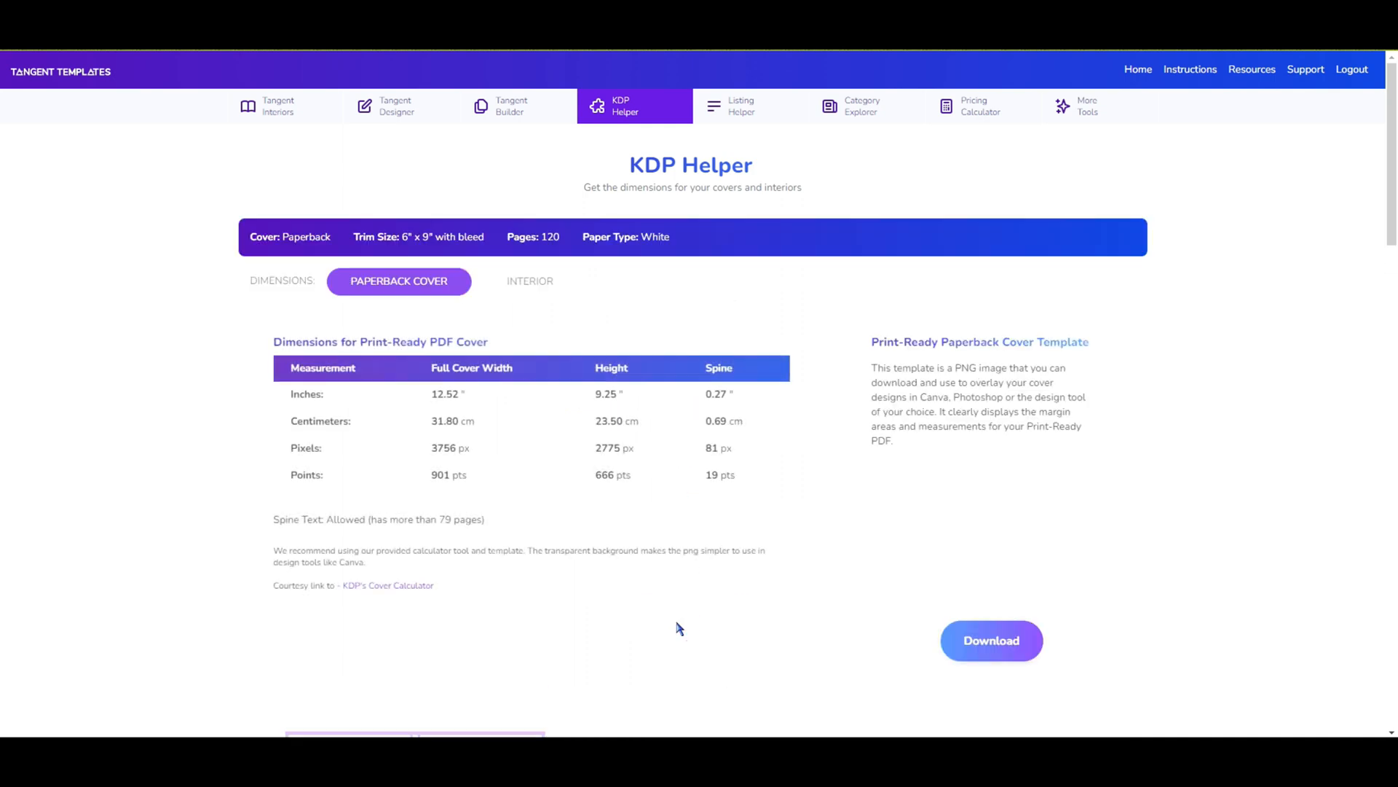
# Look over the calculated paperback cover dimensions, margins and downloadable template, and compare them with the interior dimensions
pyautogui.scroll(-2, 521, 515)
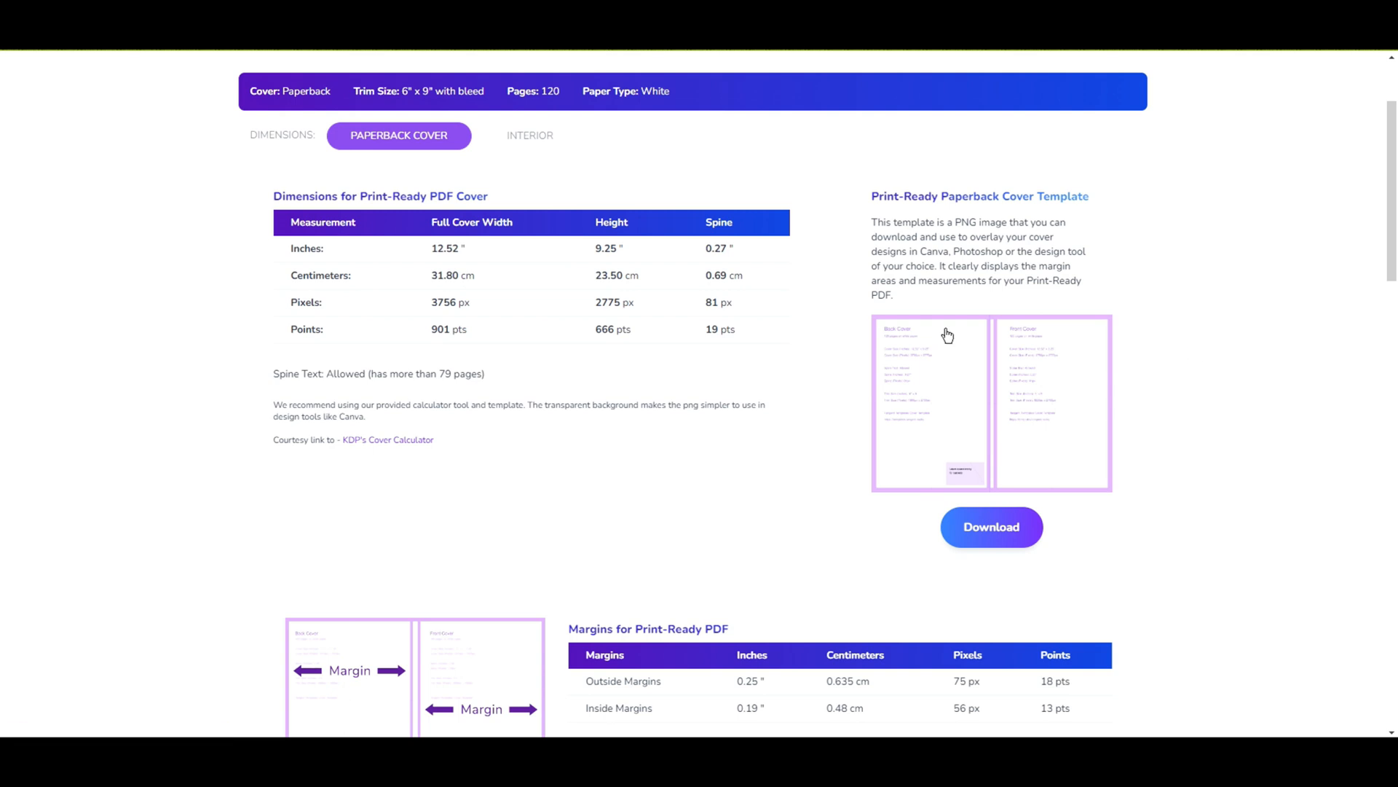
pyautogui.scroll(2, 436, 183)
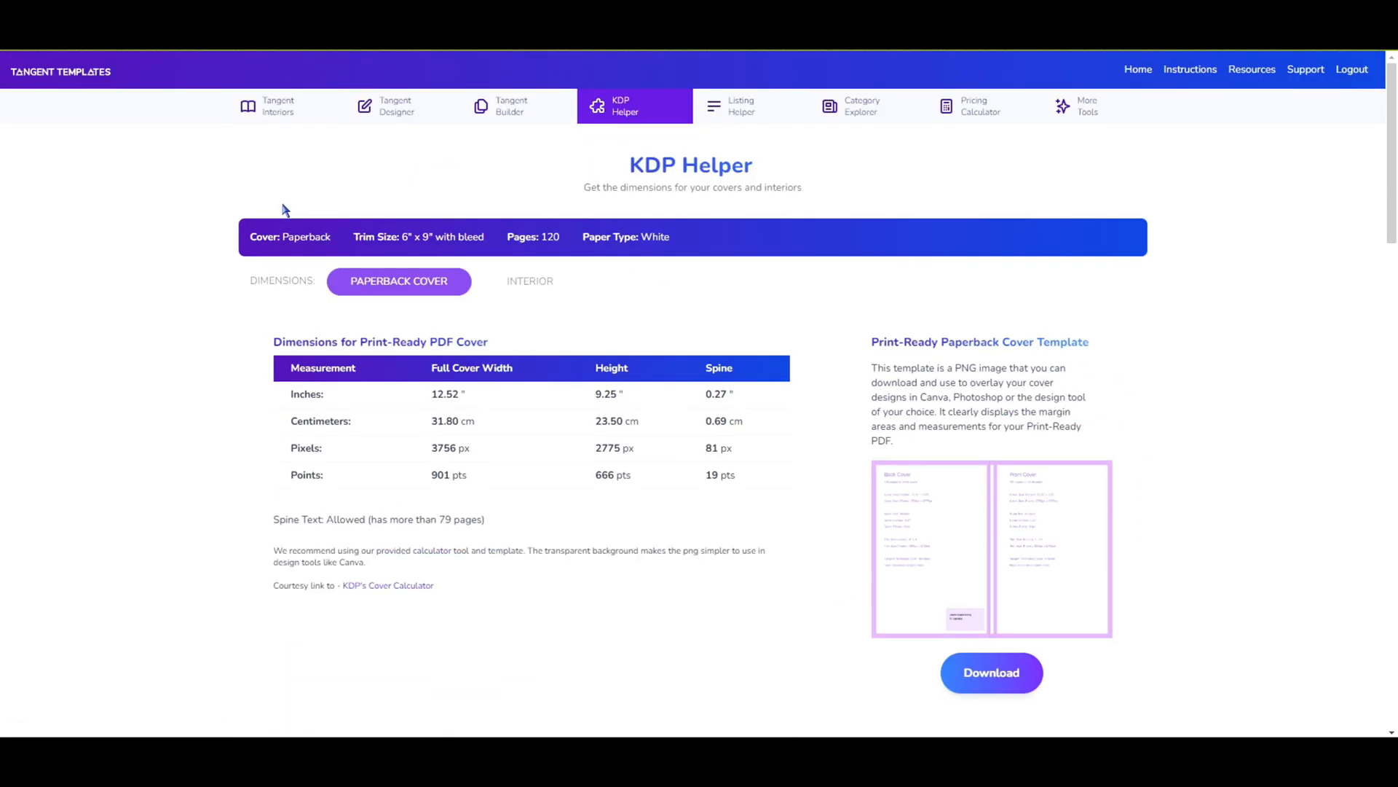
pyautogui.scroll(-2, 191, 309)
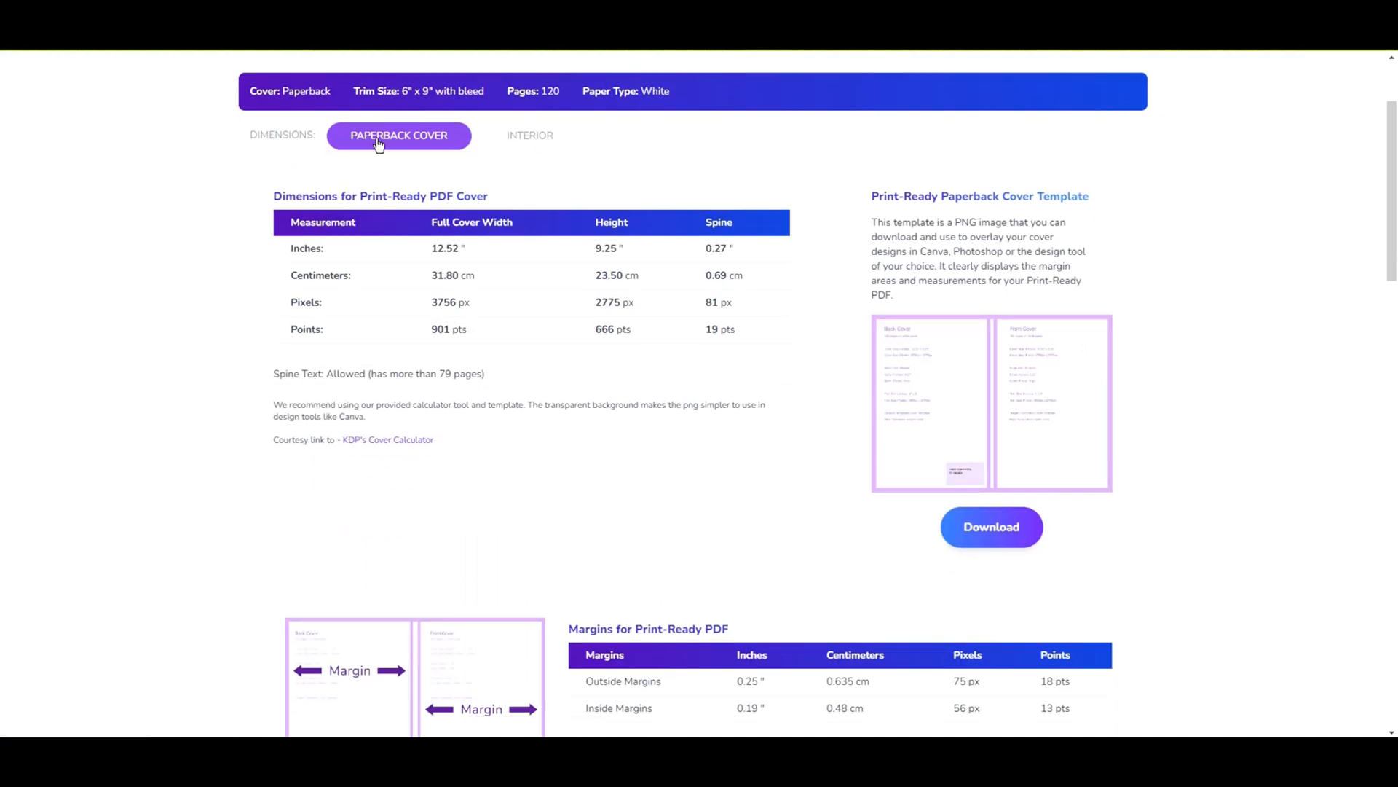
pyautogui.click(521, 135)
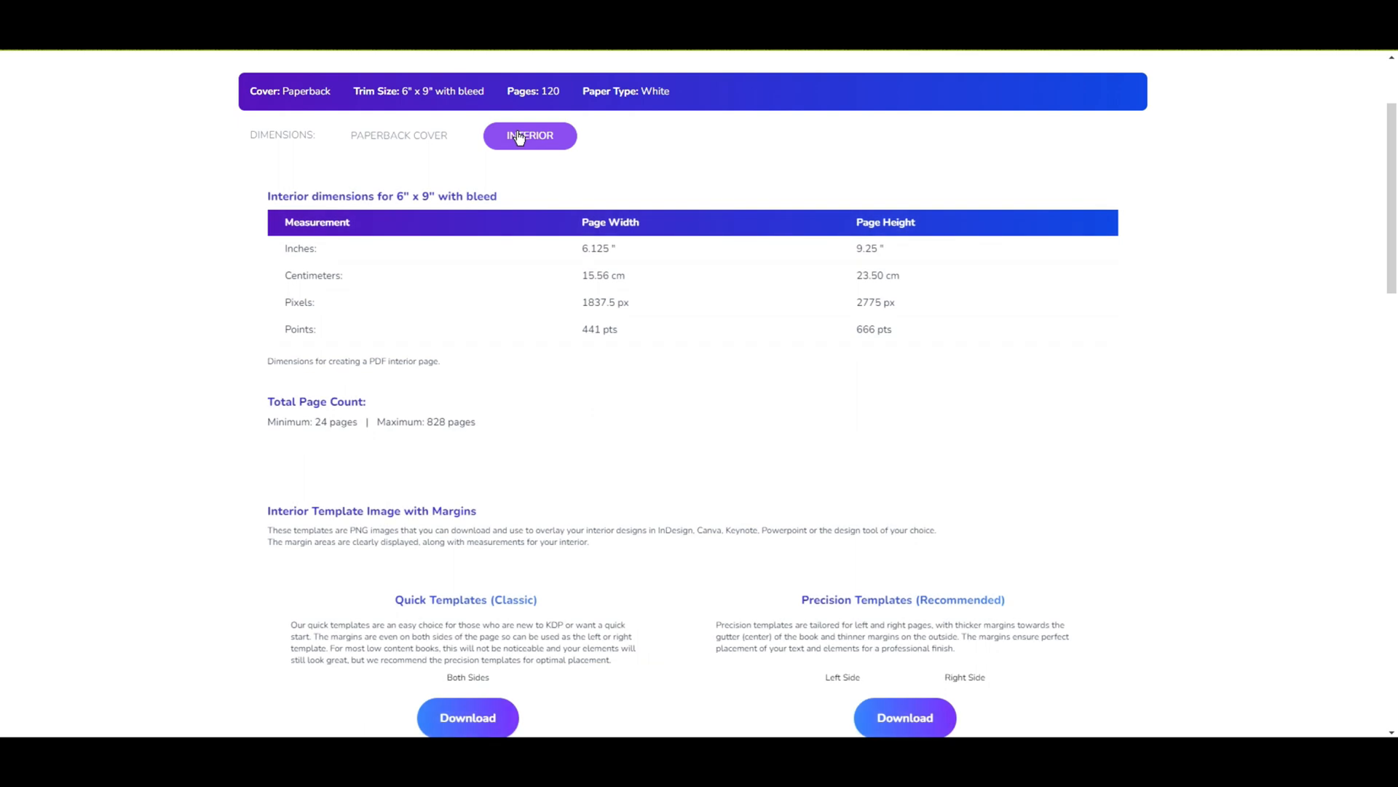
pyautogui.click(405, 138)
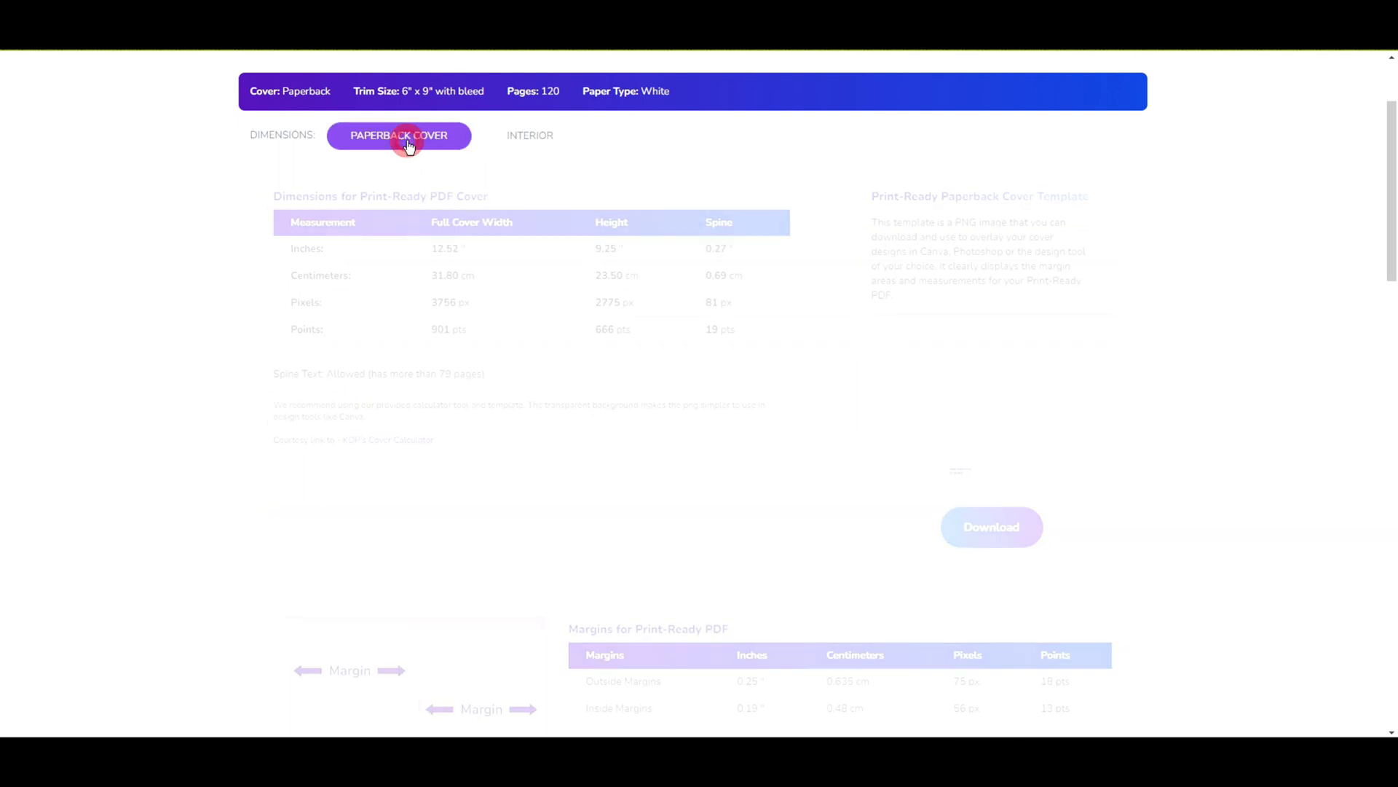
pyautogui.scroll(-1, 1256, 341)
pyautogui.scroll(-1, 1255, 341)
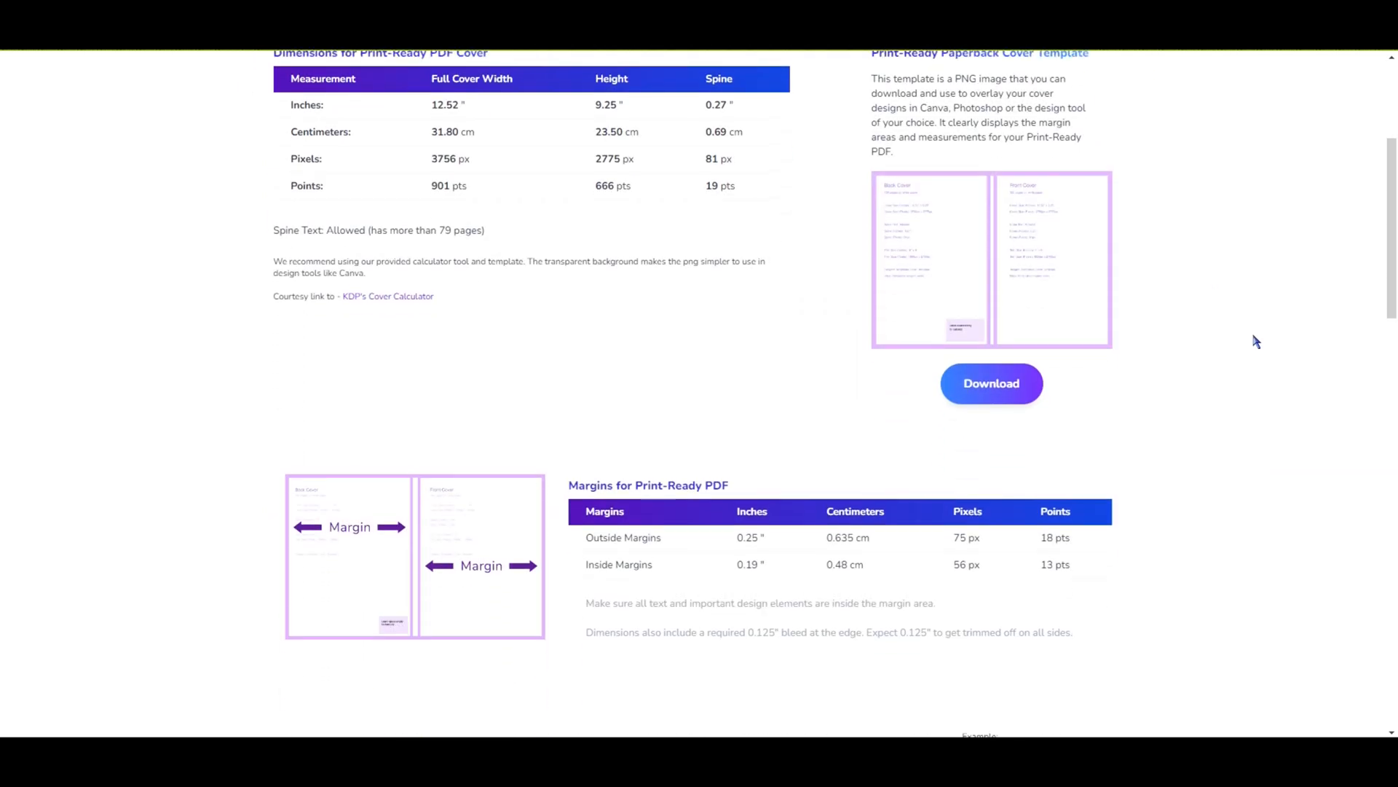
pyautogui.scroll(4, 1255, 341)
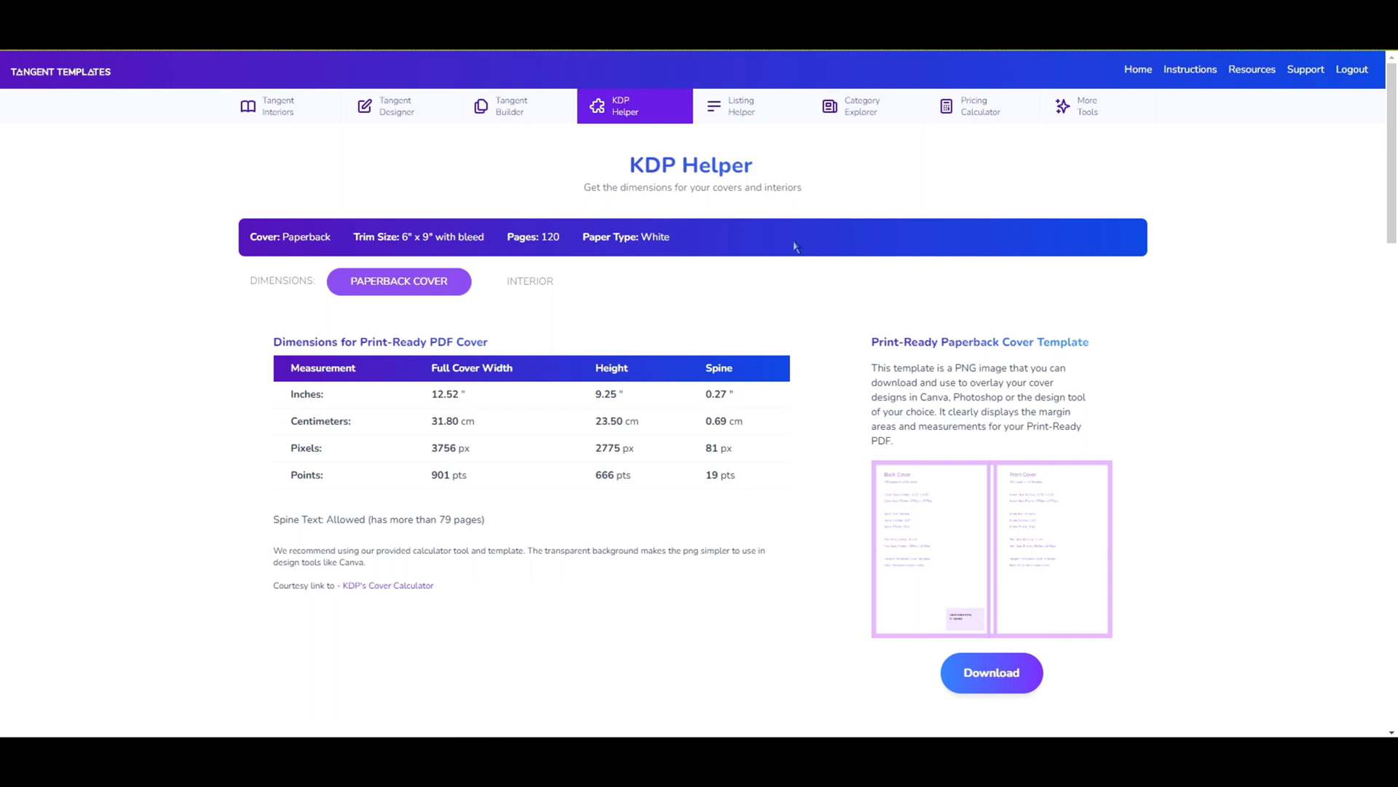
# Open the Listing Helper and look through its form, from title, description and keywords to categories and notes
pyautogui.click(740, 107)
pyautogui.scroll(-2, 1180, 250)
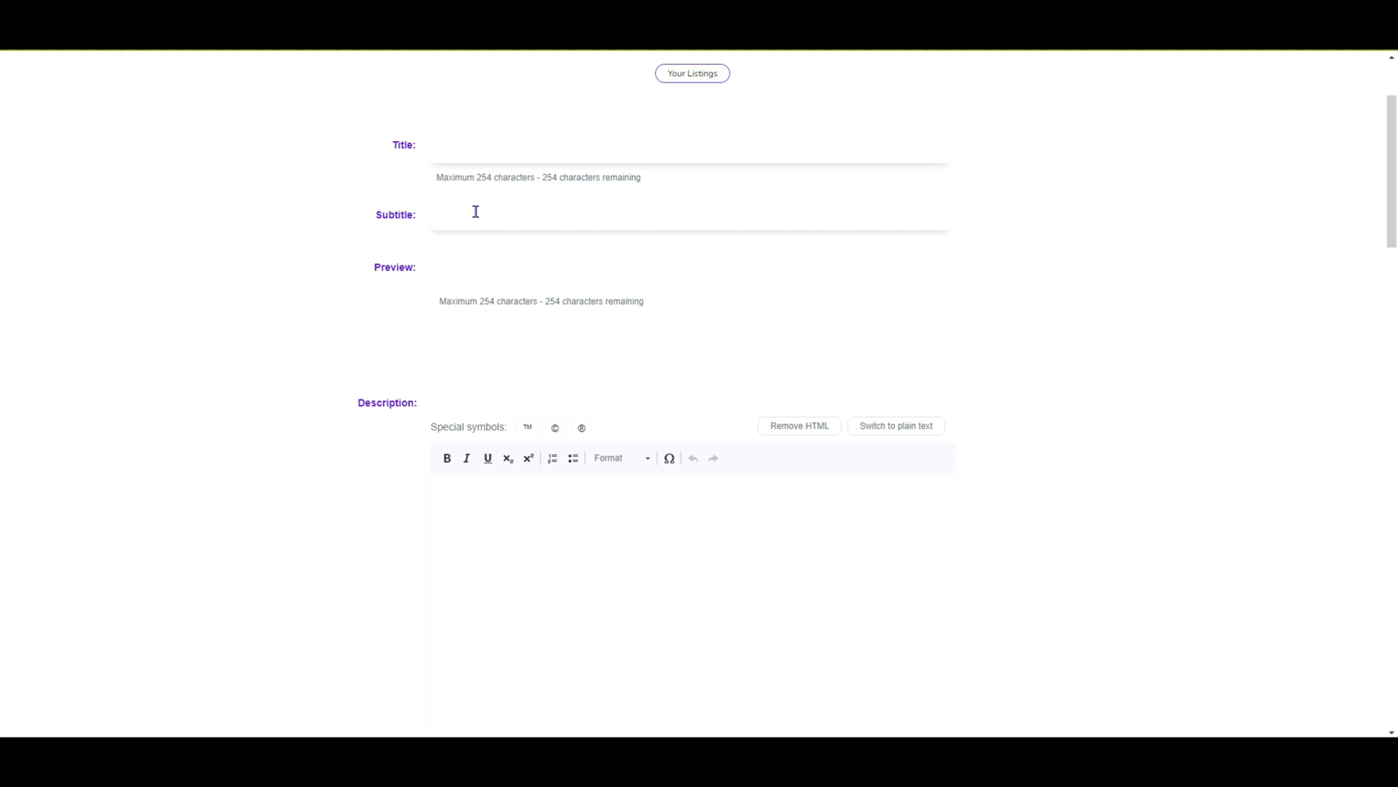
pyautogui.scroll(-4, 343, 225)
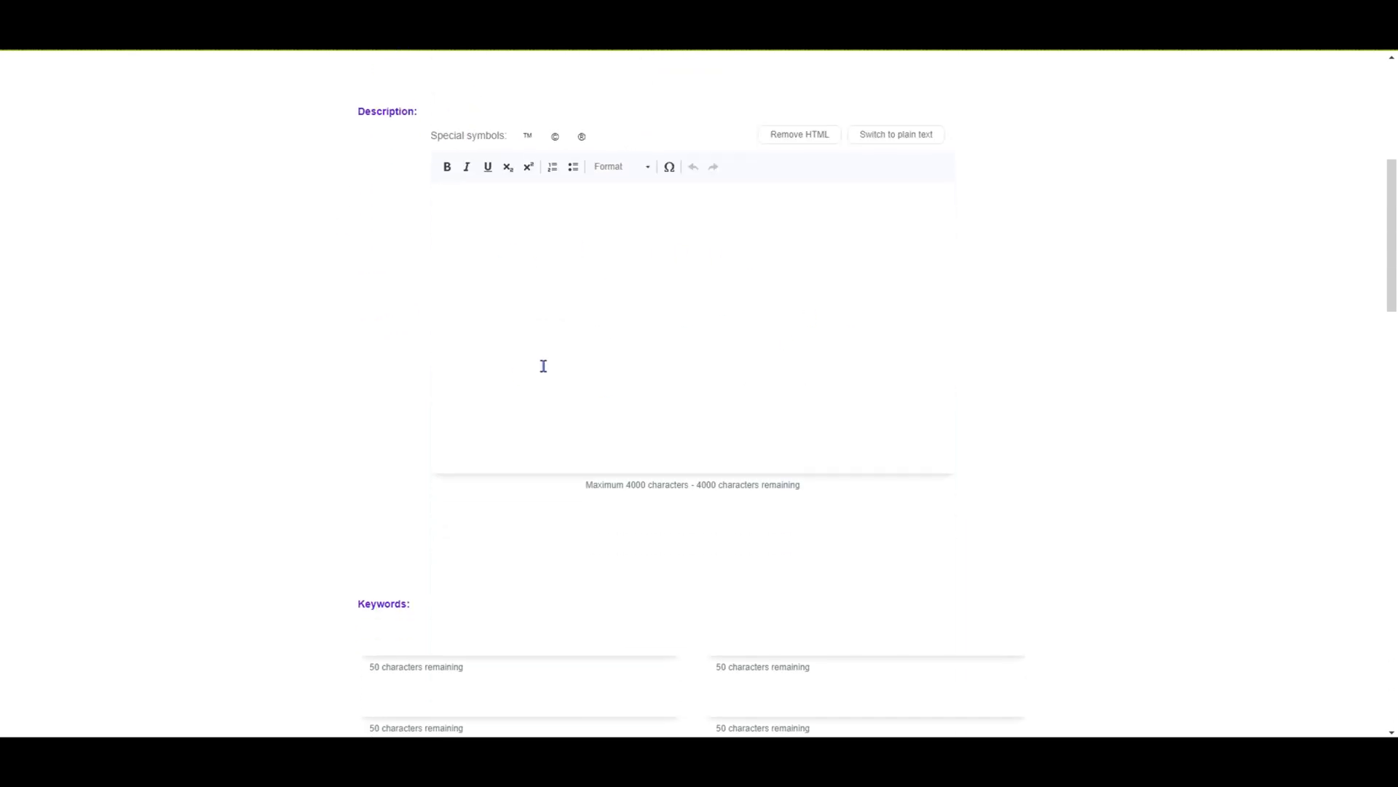
pyautogui.scroll(-5, 315, 334)
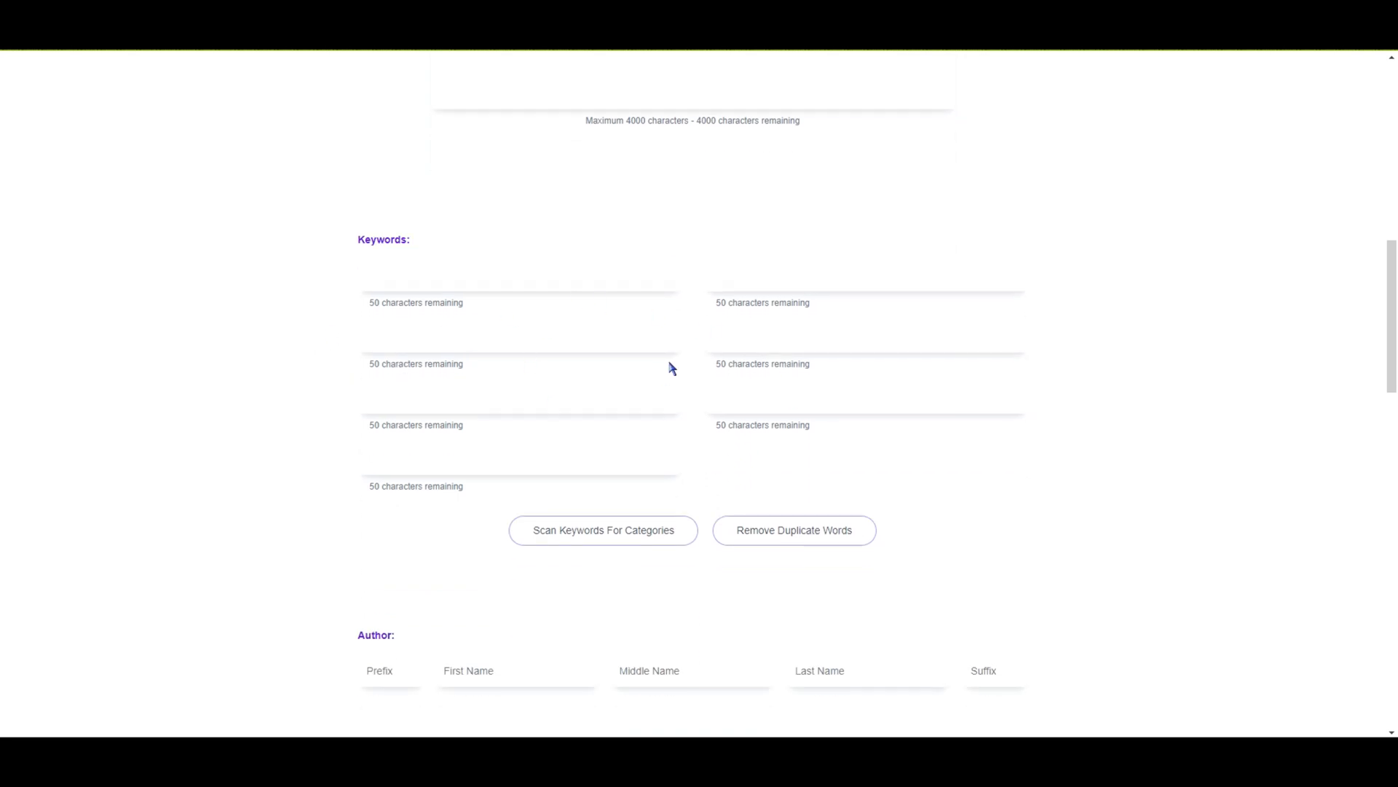
pyautogui.scroll(-6, 252, 343)
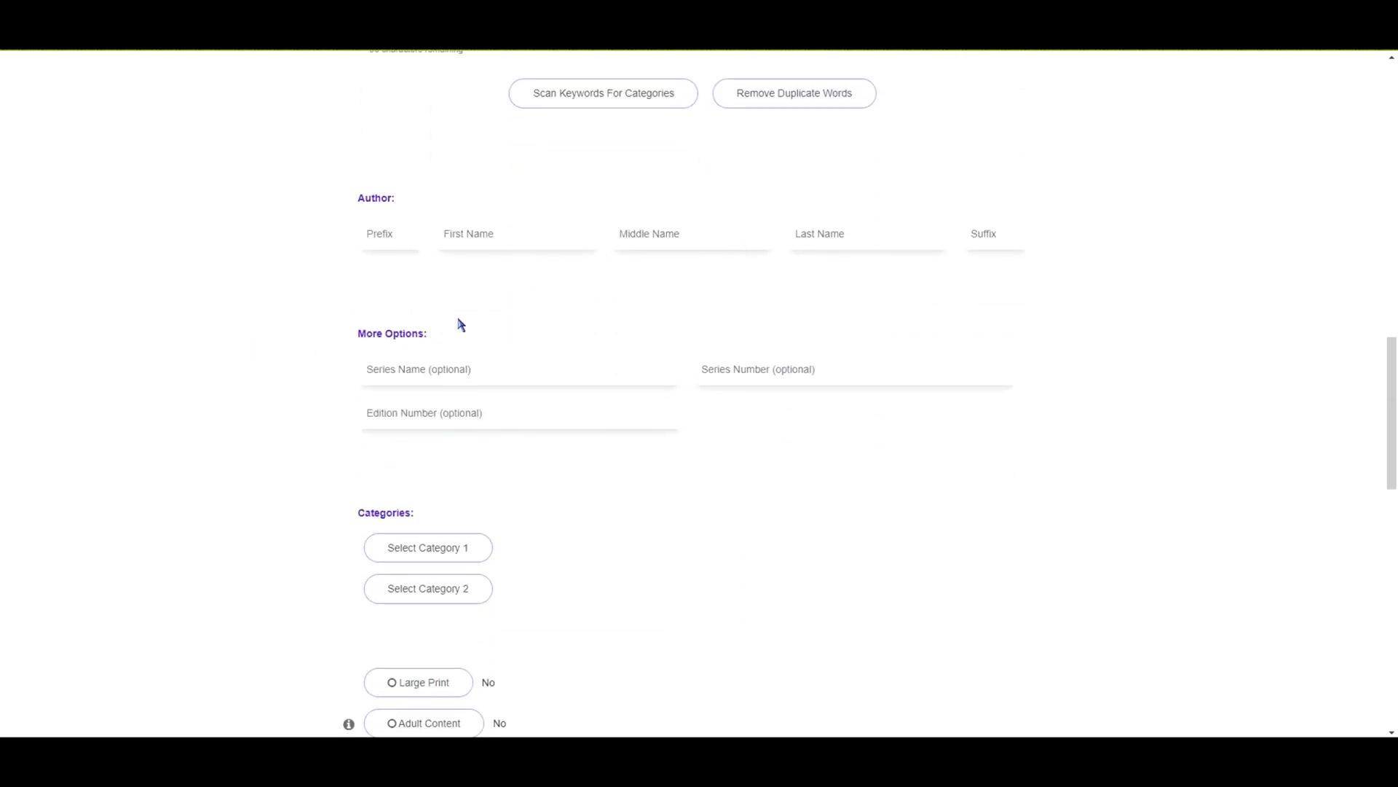
pyautogui.scroll(-5, 287, 338)
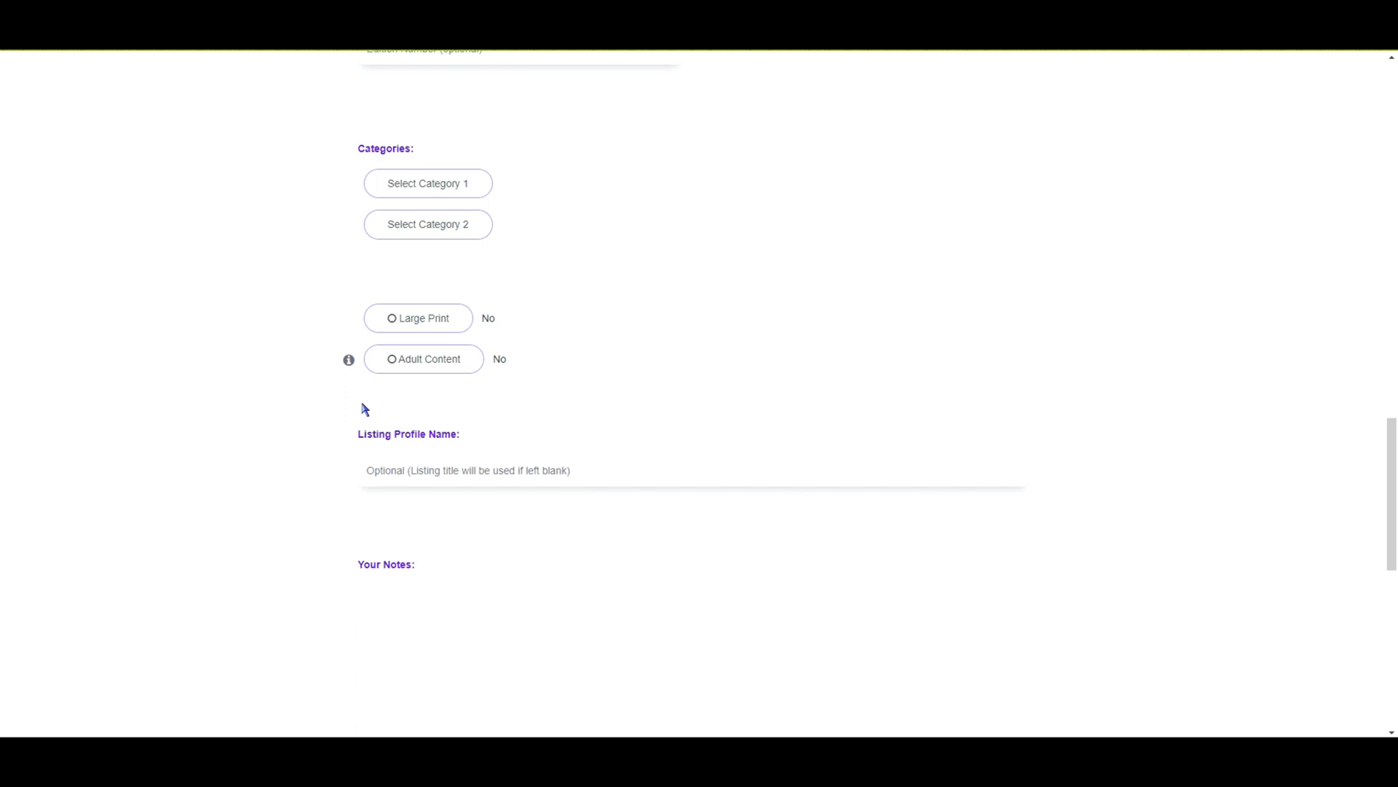
pyautogui.scroll(-3, 273, 342)
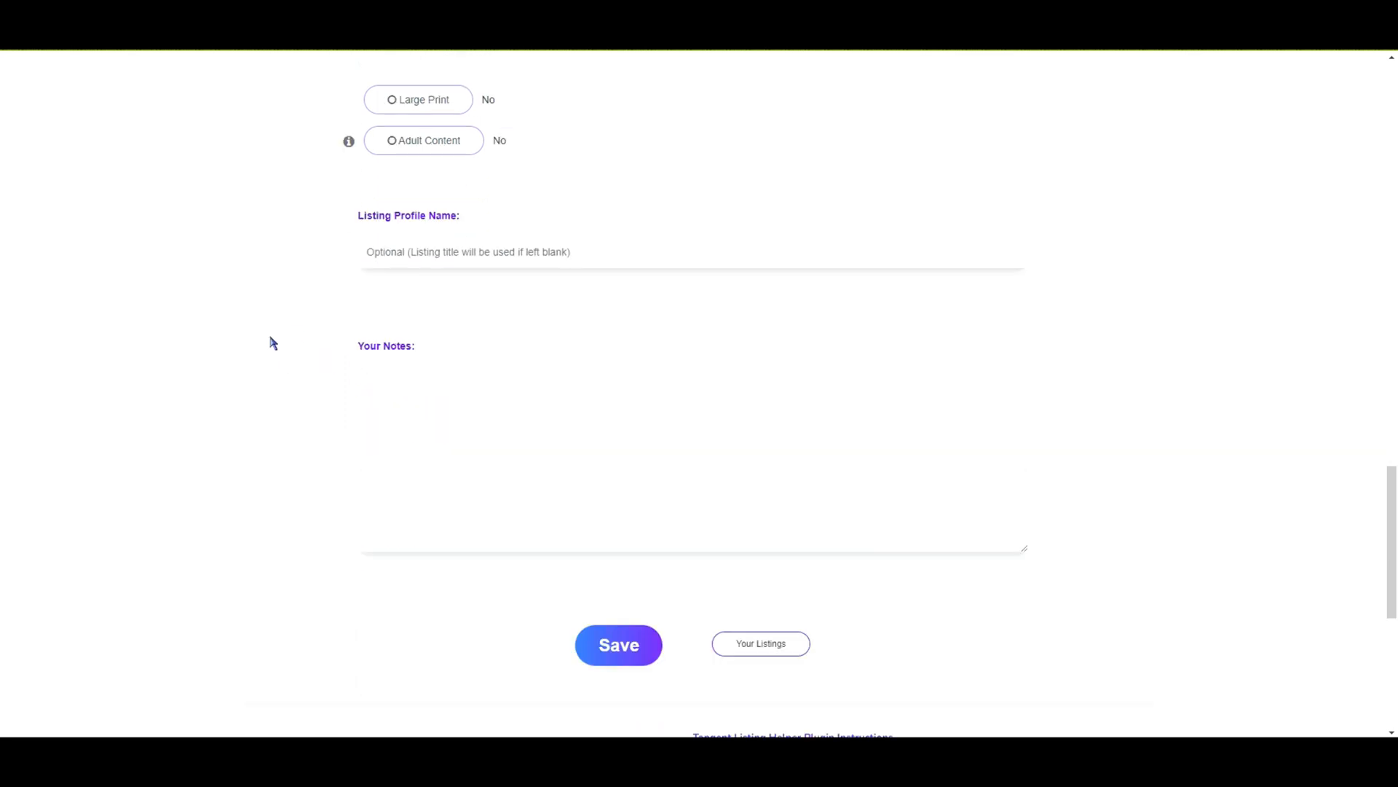
pyautogui.scroll(20, 327, 328)
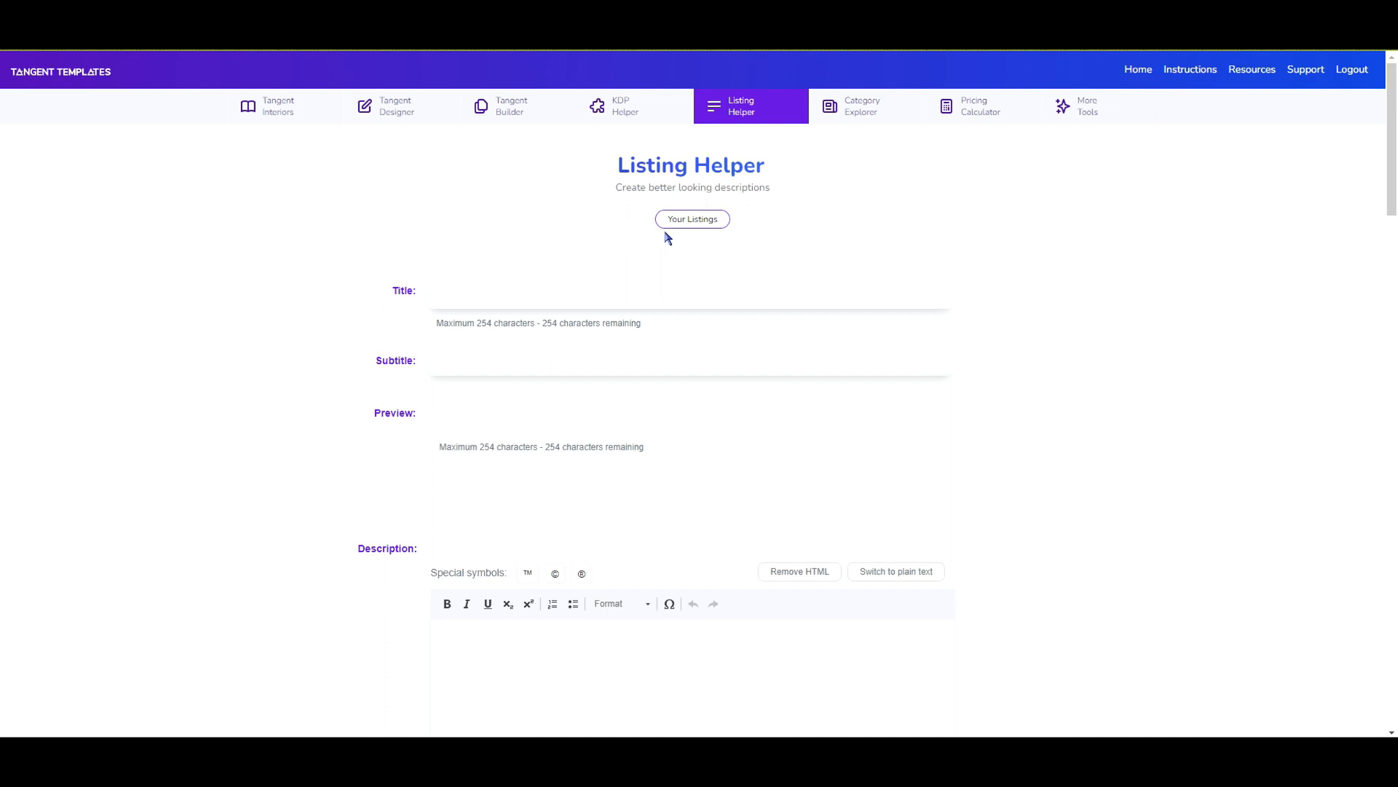
# Try to open the Tangent Templates List Helper browser extension from the Listing Helper page
pyautogui.click(1264, 35)
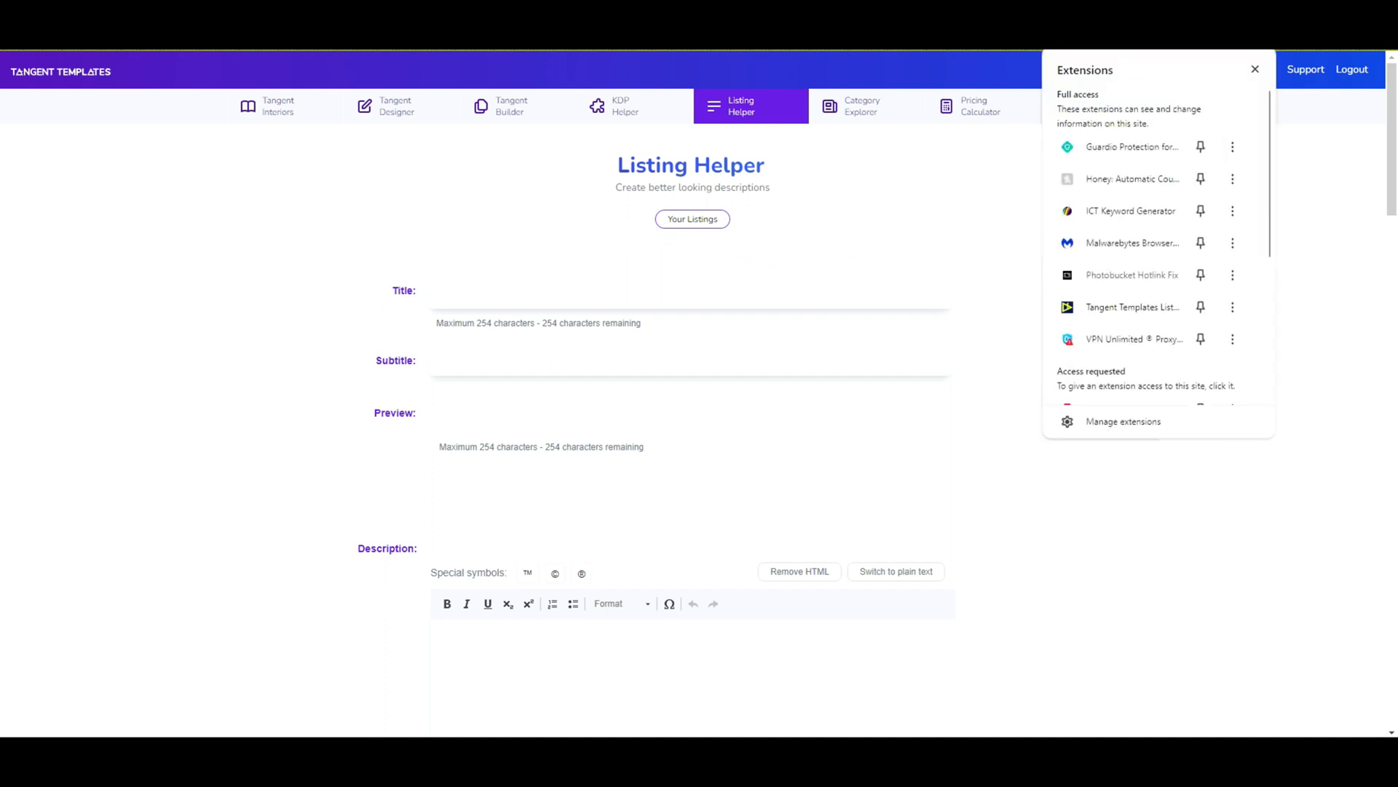
pyautogui.click(1129, 307)
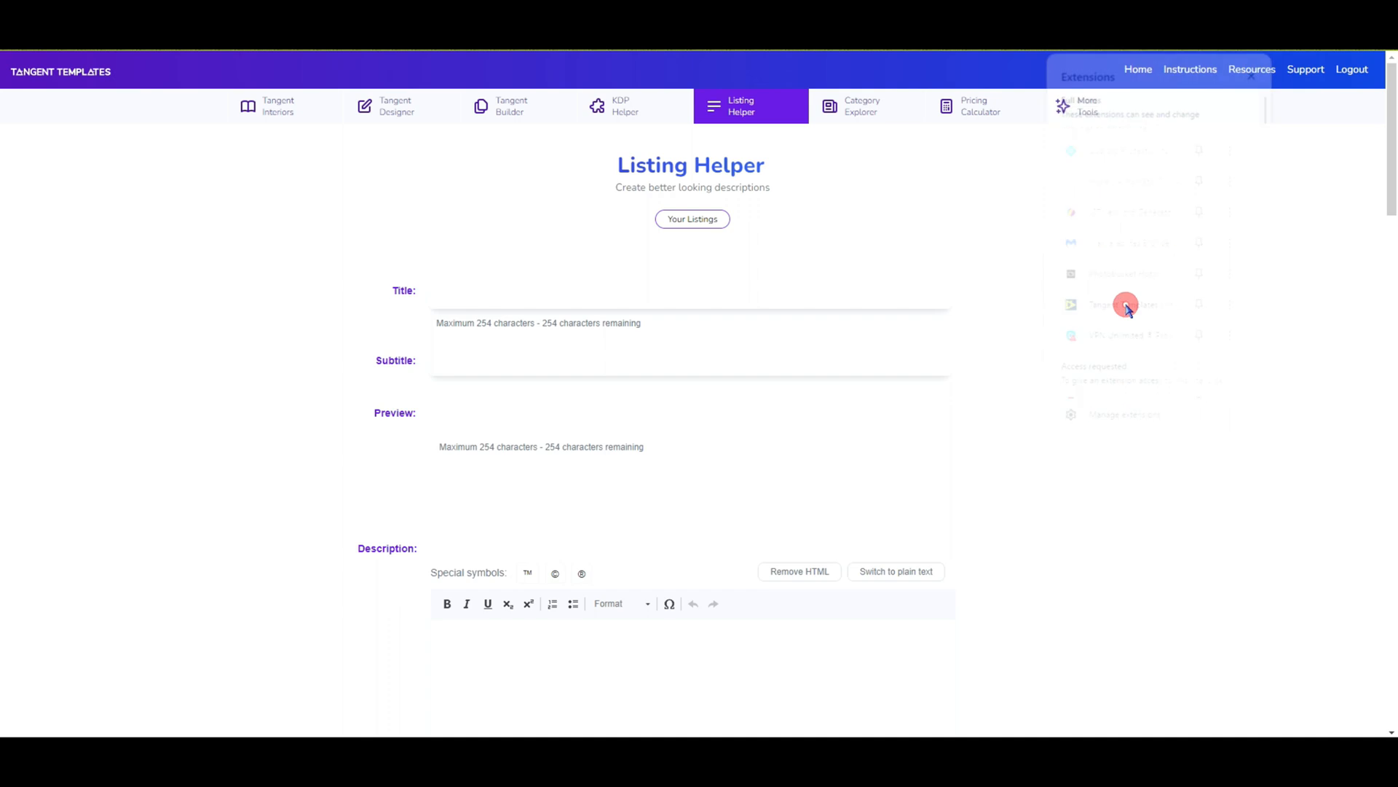
pyautogui.click(1264, 35)
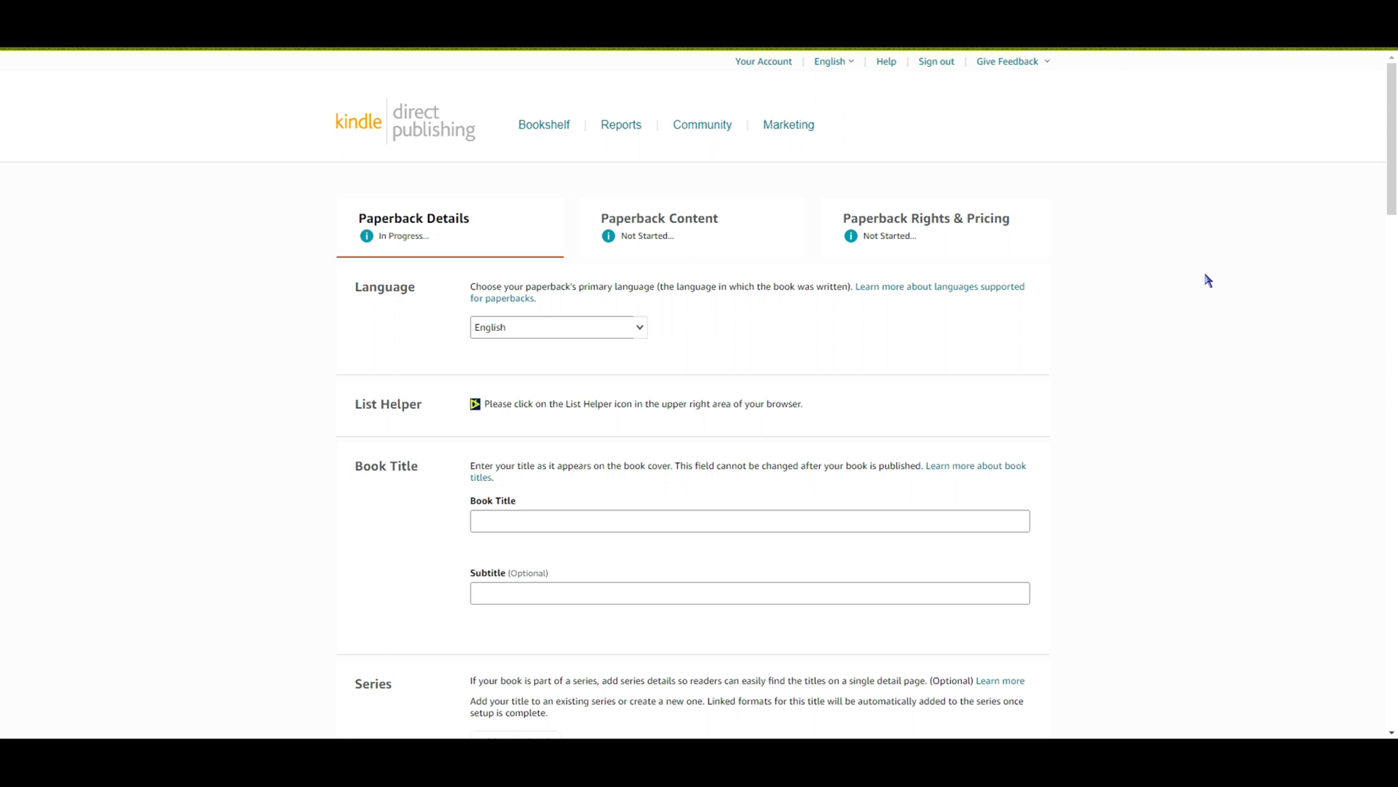
# In KDP's paperback details form, fill in the book details from the saved "Notebook - Bees" listing with the Tangent Templates List Helper extension
pyautogui.scroll(-1, 1207, 275)
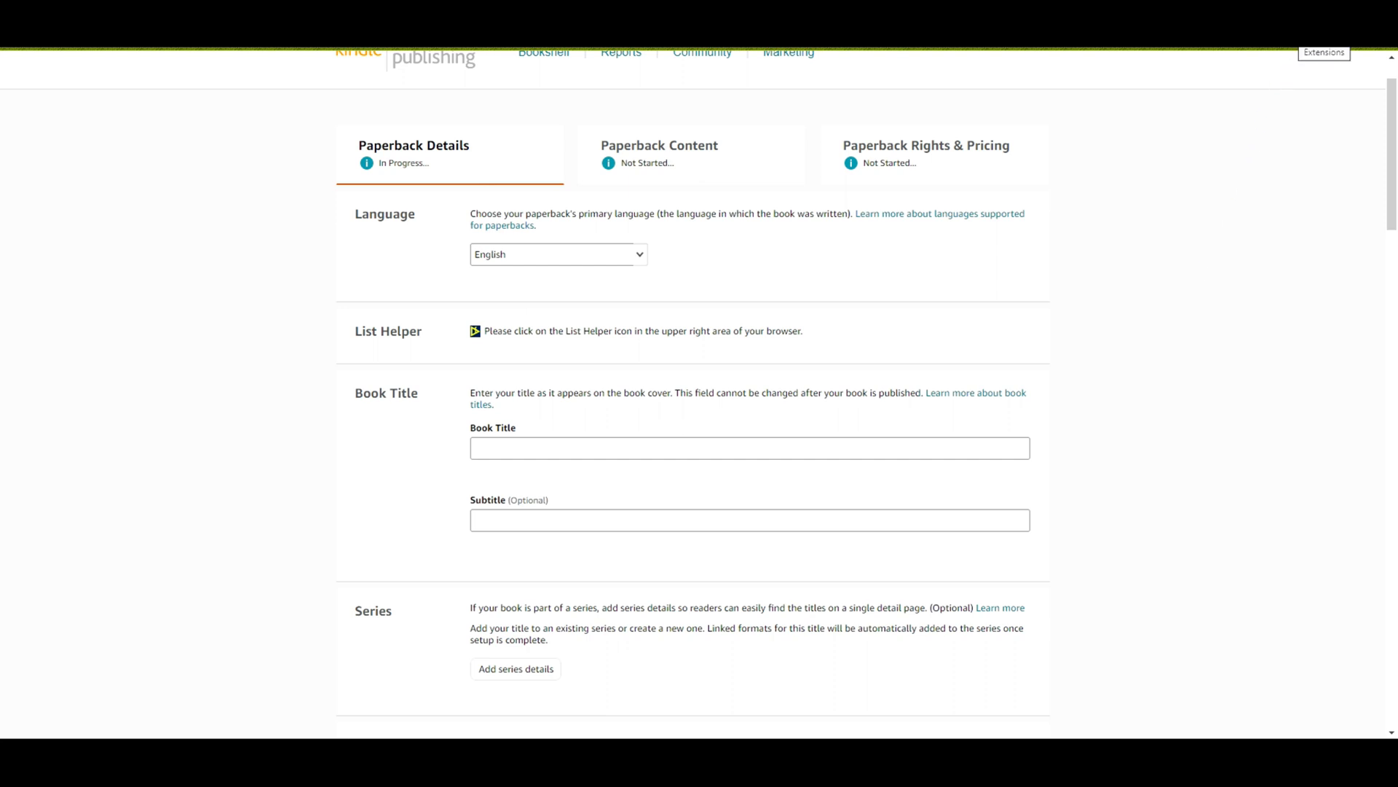
pyautogui.click(1290, 33)
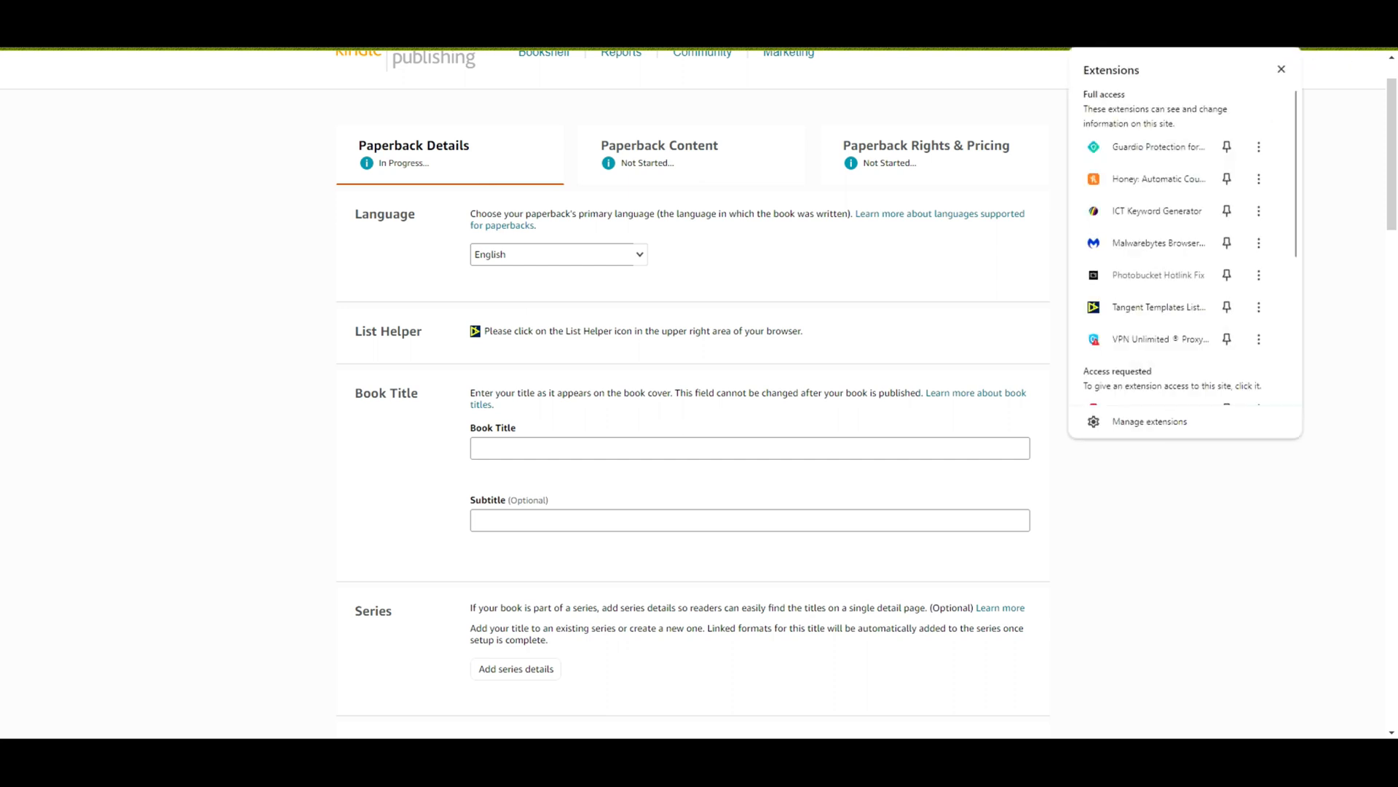
pyautogui.click(1126, 311)
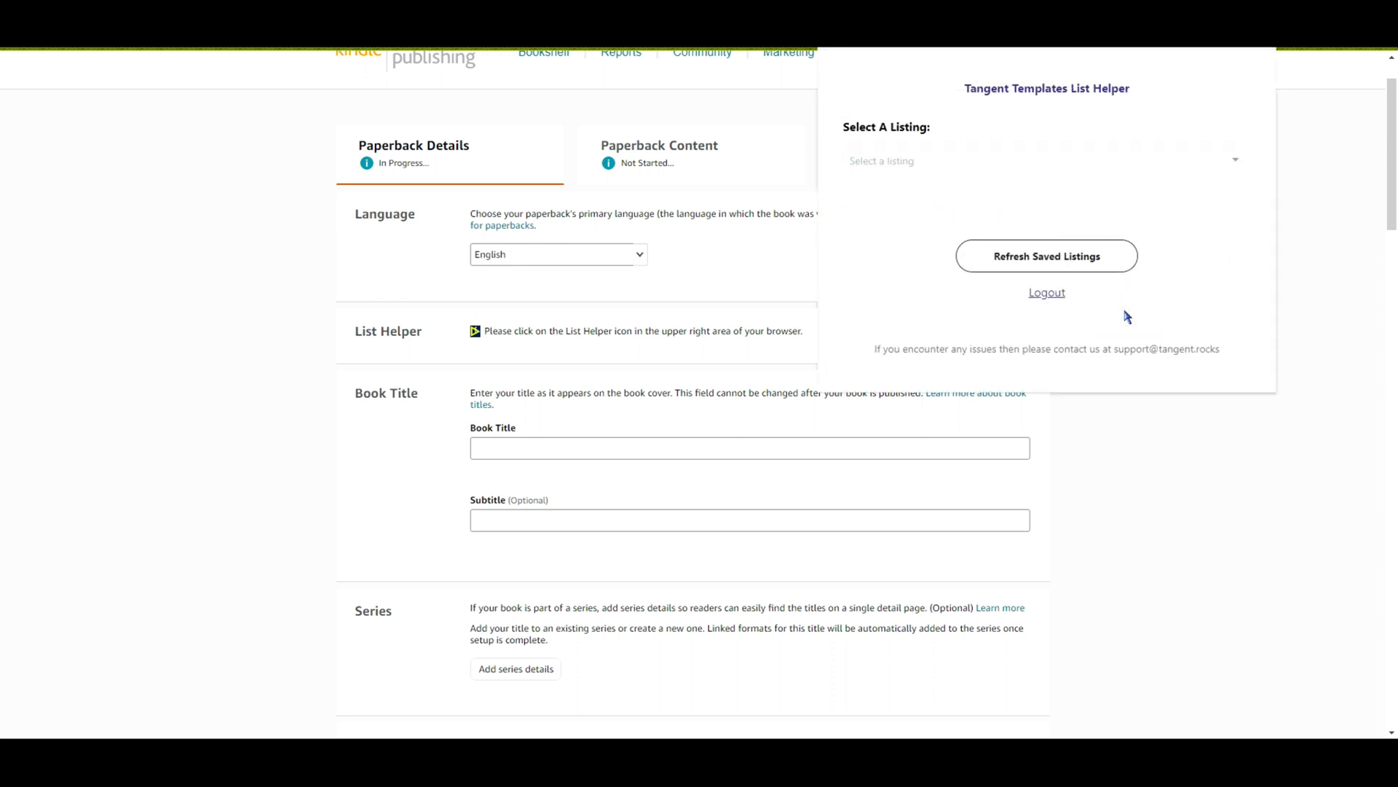
pyautogui.click(985, 161)
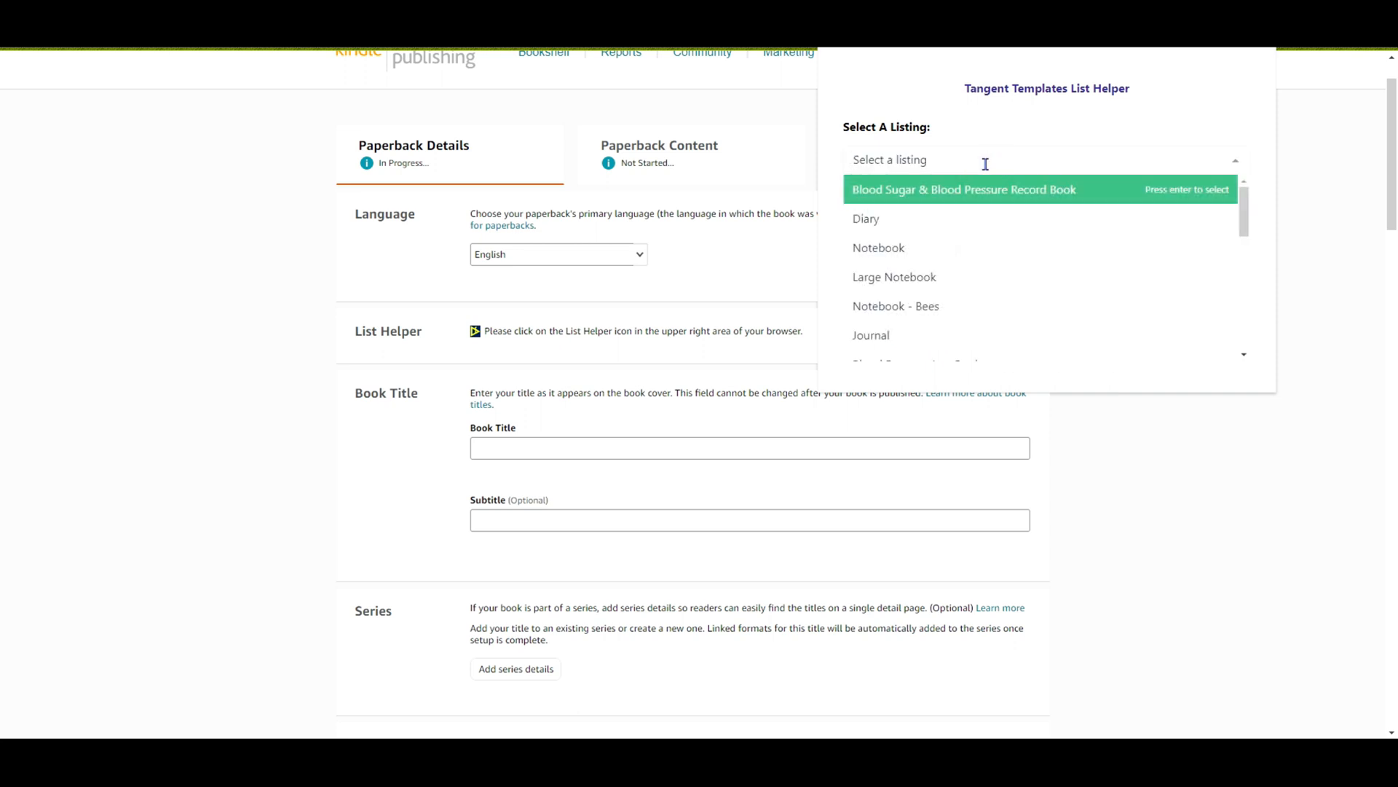
pyautogui.click(943, 307)
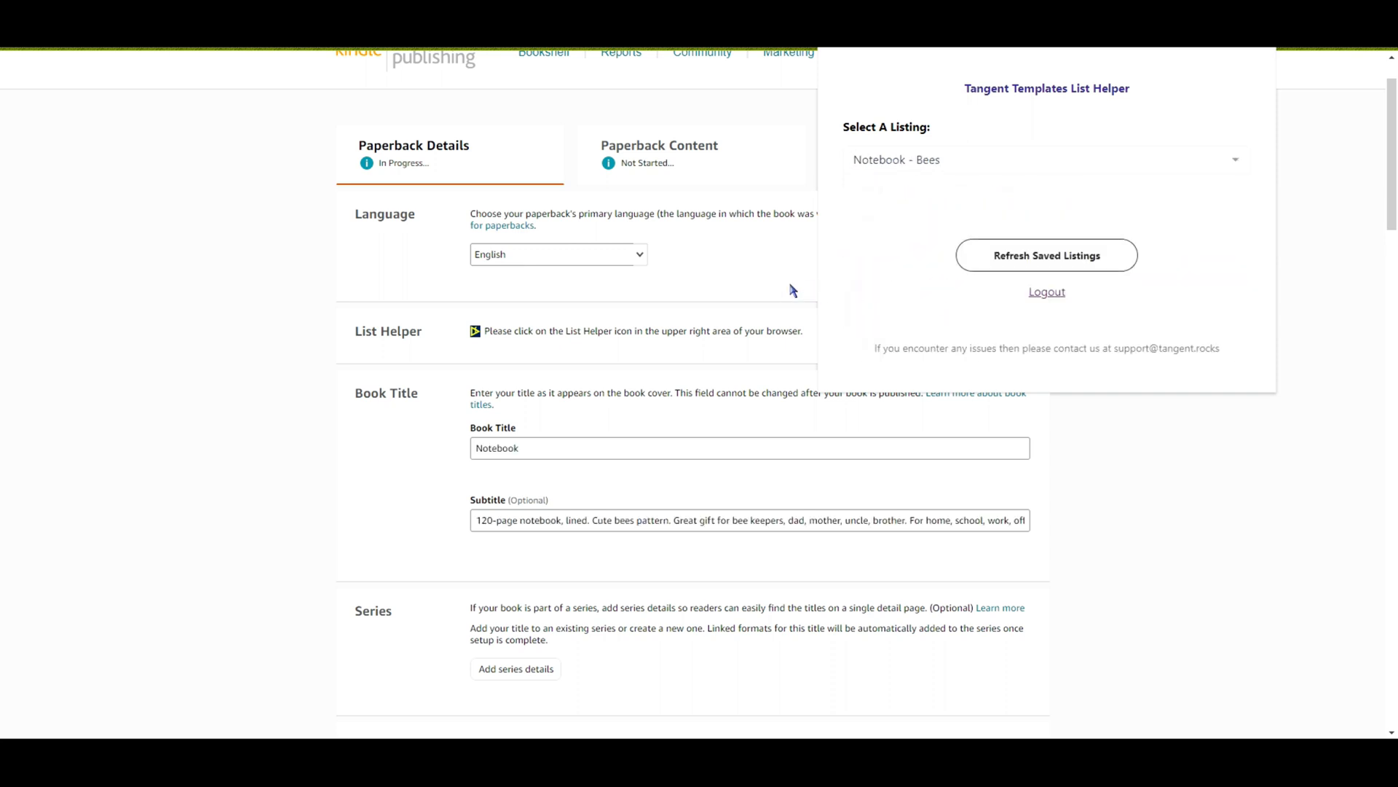
pyautogui.click(211, 269)
pyautogui.scroll(-6, 343, 328)
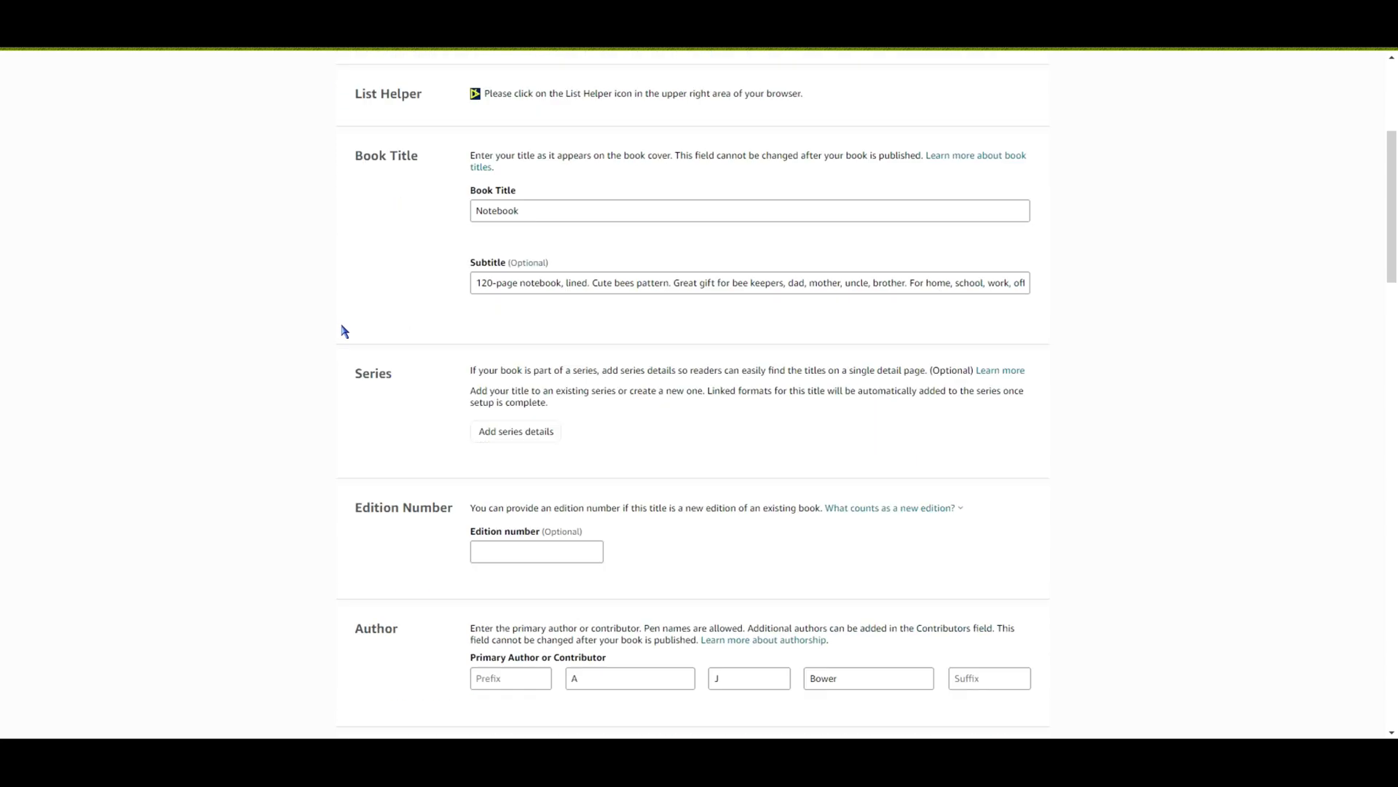
# Review the filled-in KDP paperback details, including language, book title, subtitle, series, edition number and author
pyautogui.moveTo(1392, 275); pyautogui.dragTo(1396, 145)
pyautogui.scroll(-2, 1164, 285)
pyautogui.moveTo(1392, 207)
pyautogui.mouseDown()
pyautogui.moveTo(1395, 386)
pyautogui.moveTo(1396, 186)
pyautogui.mouseUp()
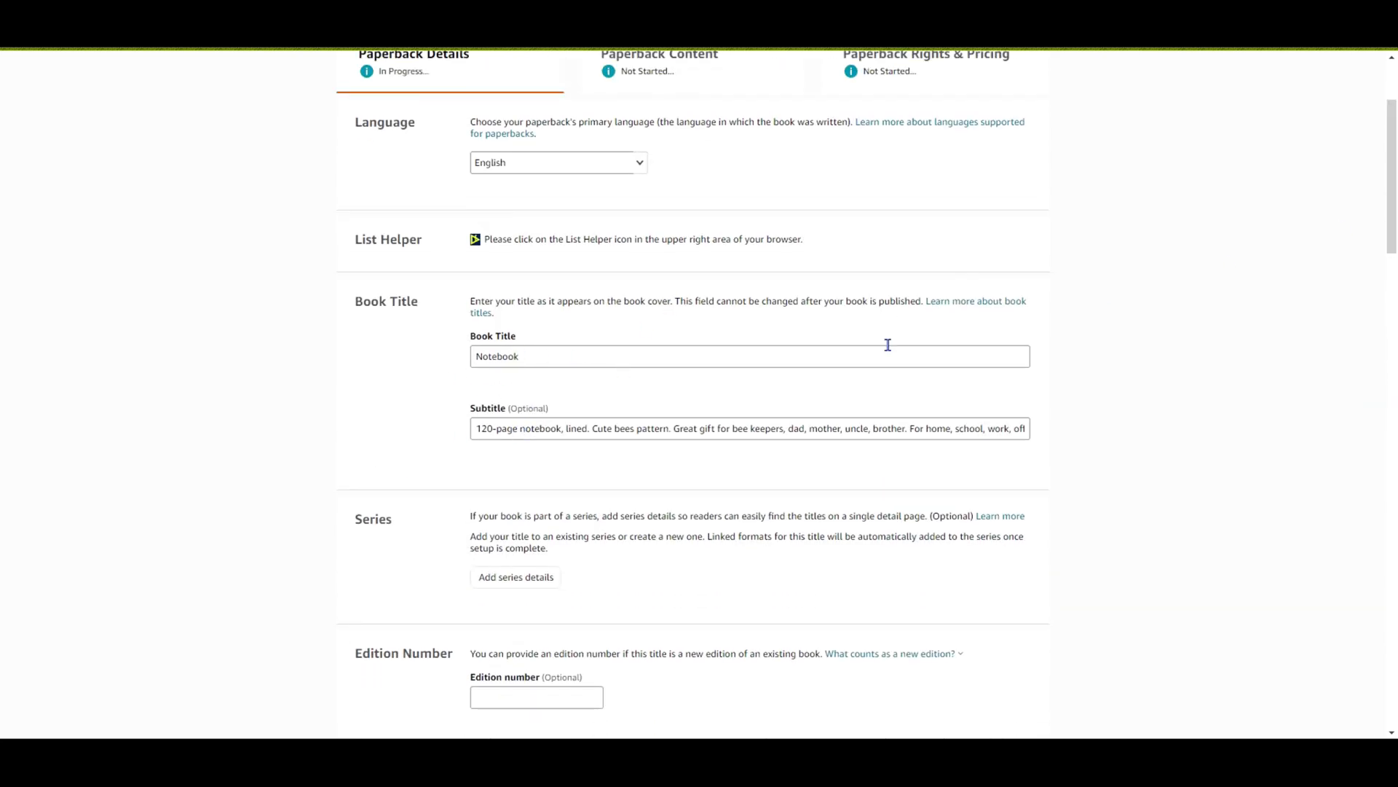
pyautogui.moveTo(1395, 180); pyautogui.dragTo(1393, 64)
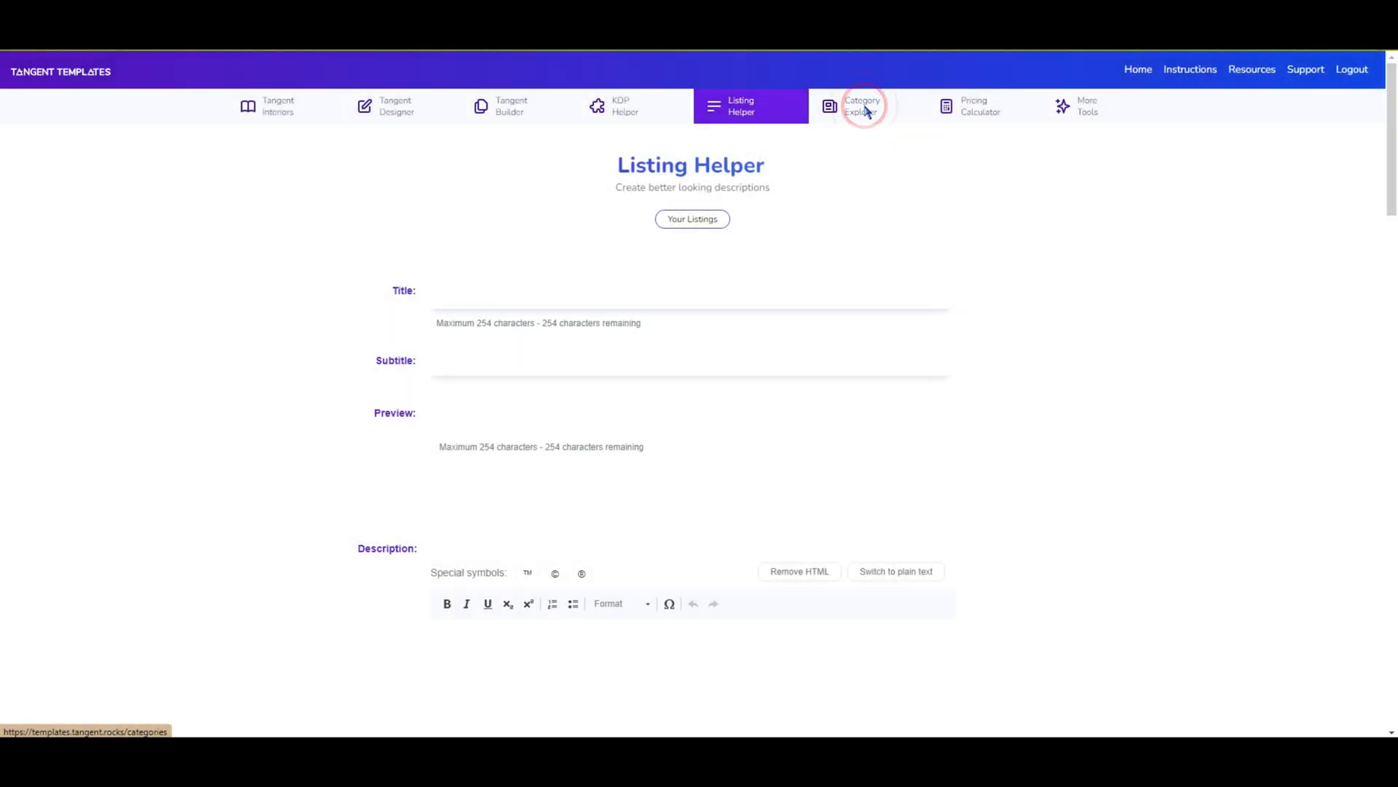
# Open the Category Explorer and look through its paperback and keyword category lists and its category search
pyautogui.click(867, 112)
pyautogui.click(365, 303)
pyautogui.click(321, 244)
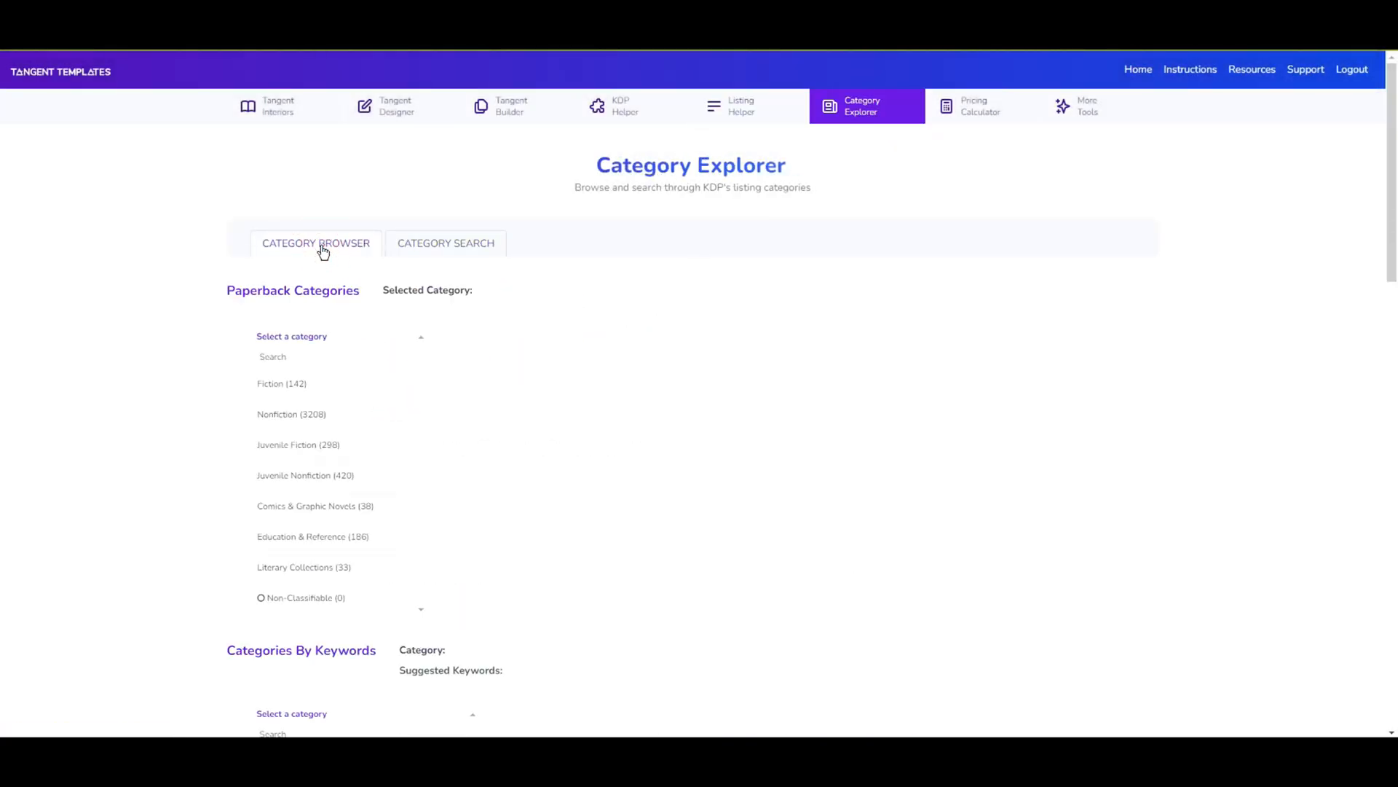
pyautogui.scroll(-10, 332, 429)
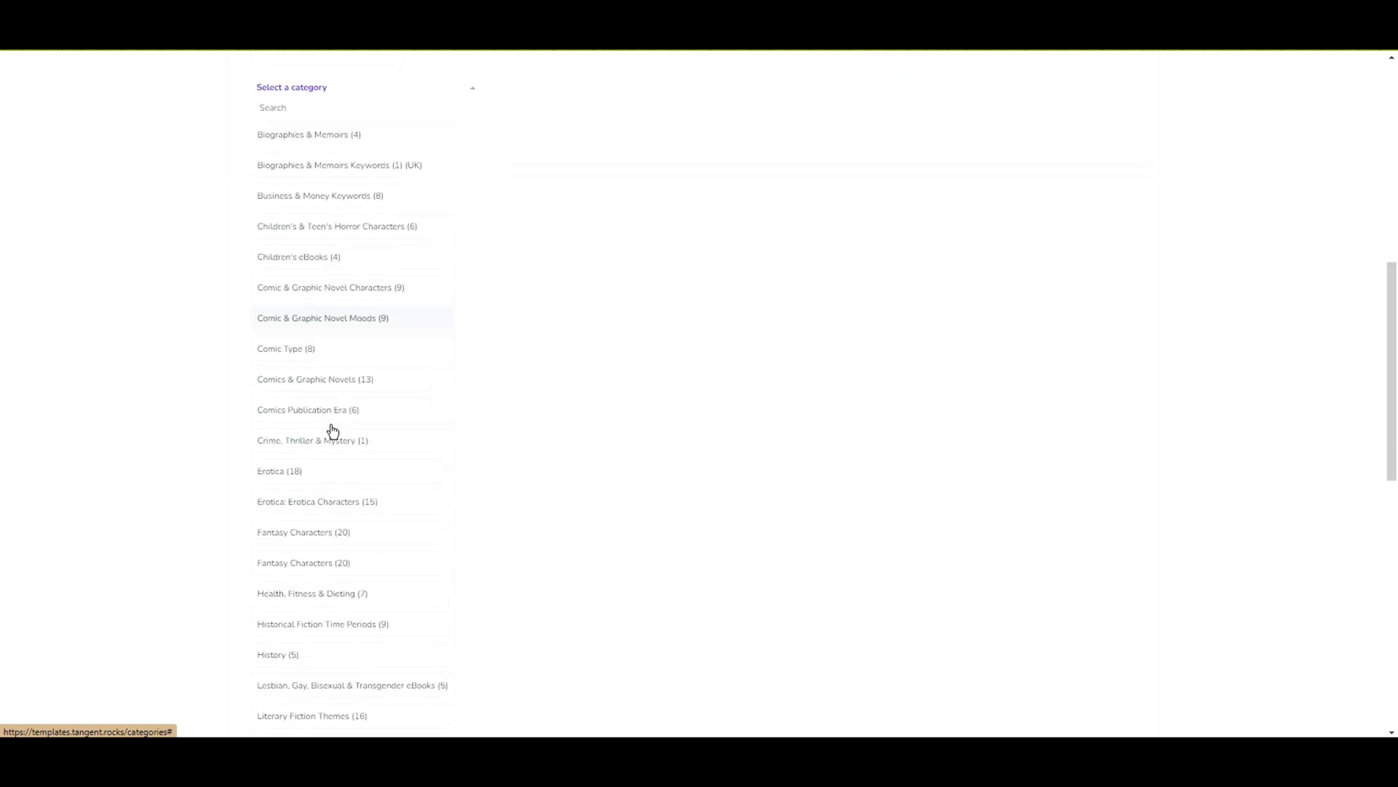
pyautogui.scroll(12, 332, 429)
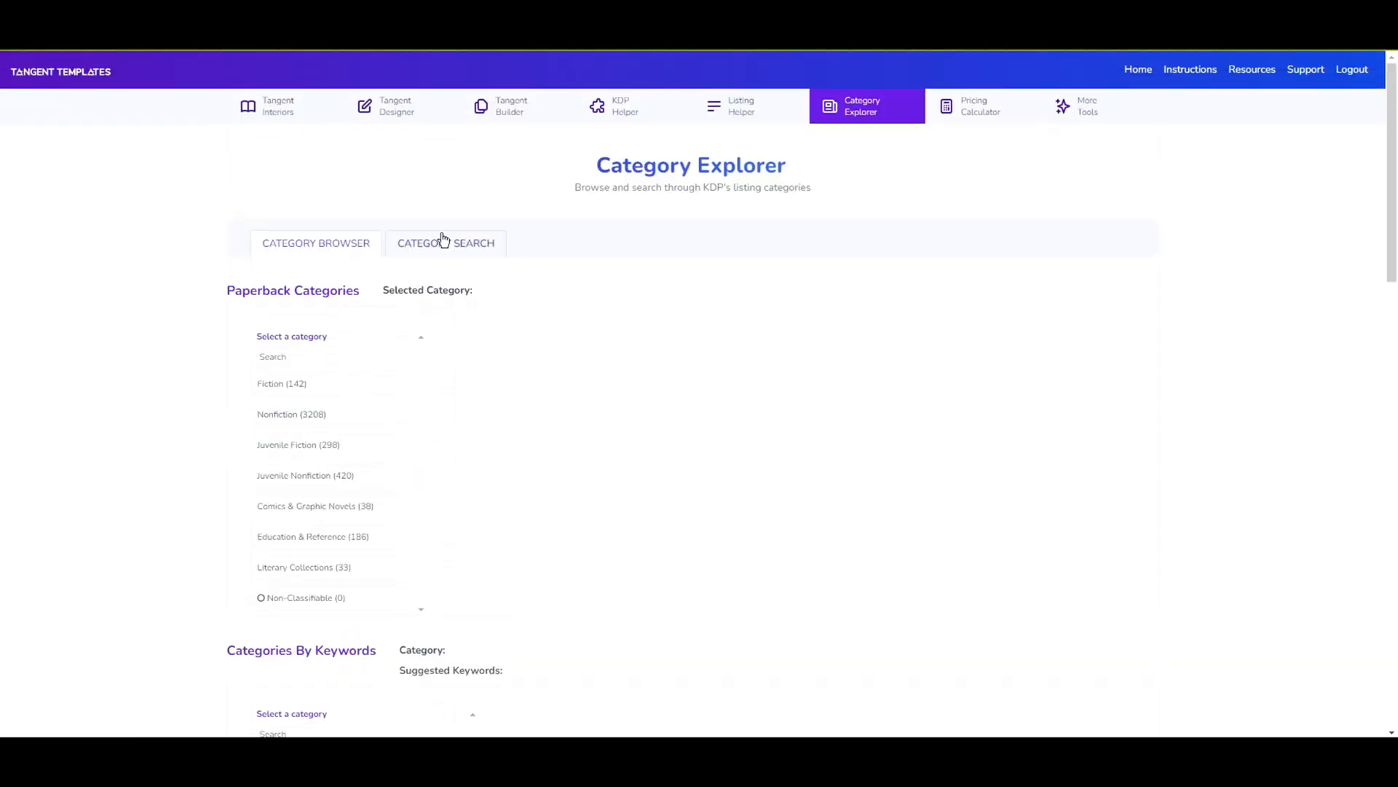
pyautogui.click(441, 241)
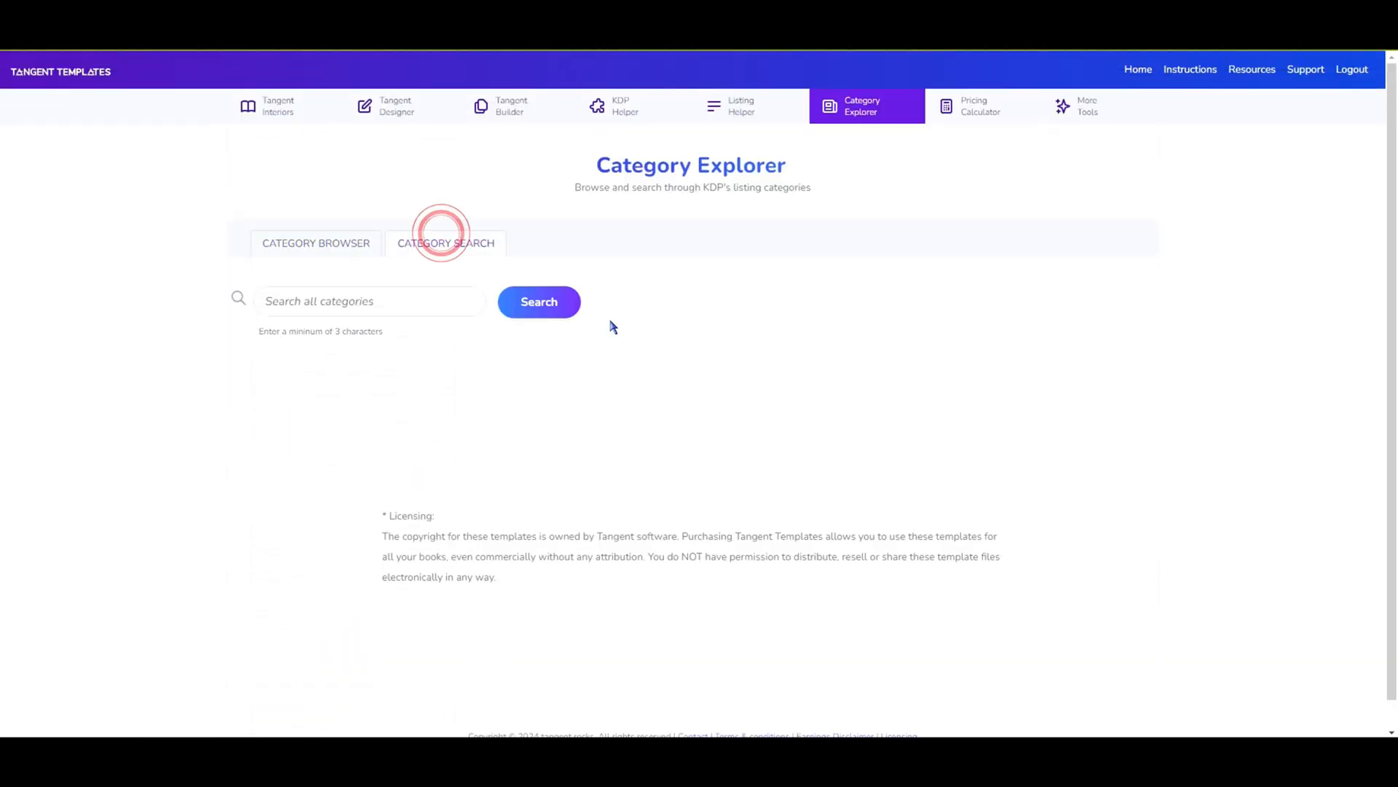
# In the Pricing Calculator, calculate royalties for a 6 x 9 paperback with black ink, 130 pages and a $6.99 USD list price
pyautogui.click(983, 109)
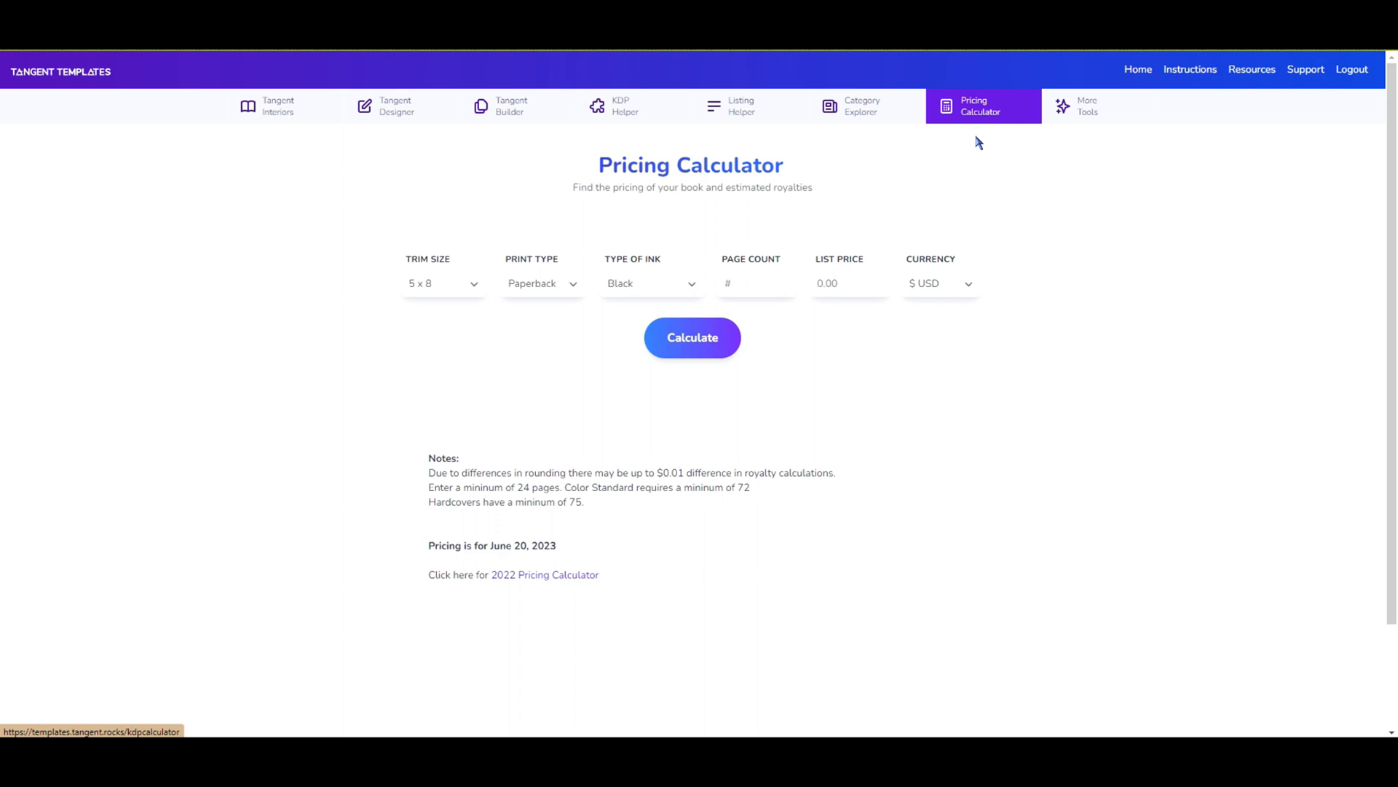
pyautogui.click(466, 284)
pyautogui.click(419, 360)
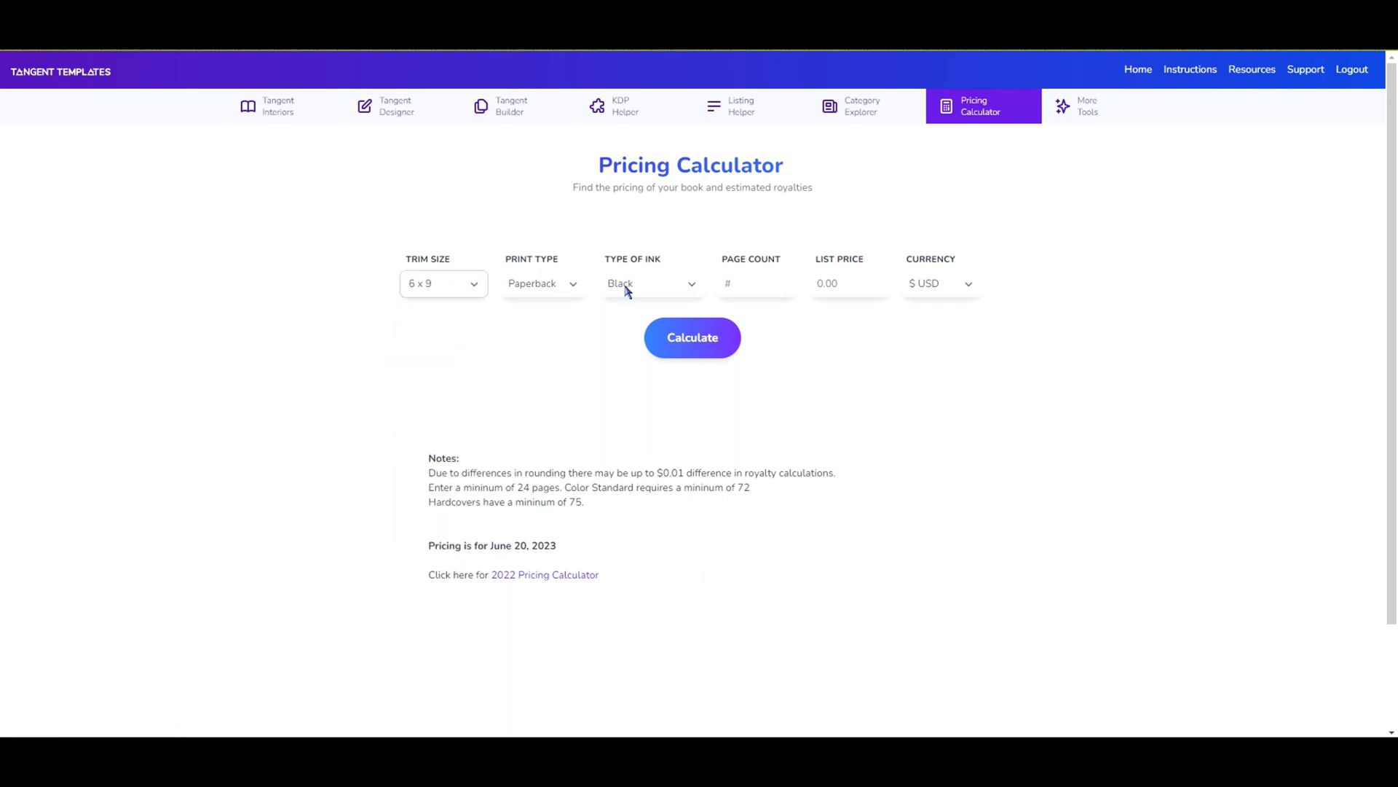
pyautogui.click(752, 284)
pyautogui.click(858, 286)
pyautogui.click(711, 340)
# Look over the calculated printing costs, minimum prices and estimated royalties for each marketplace
pyautogui.scroll(-3, 1104, 306)
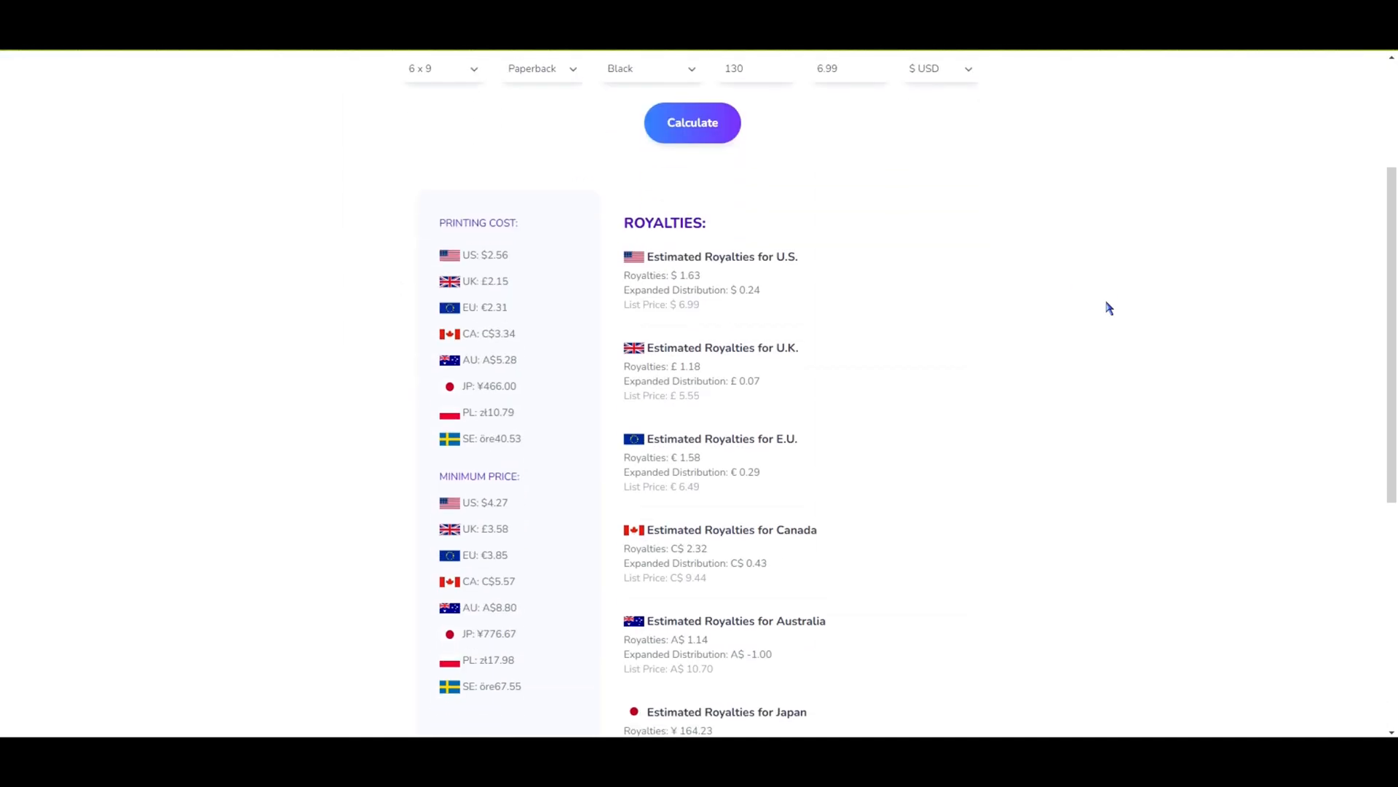
pyautogui.scroll(-1, 1108, 307)
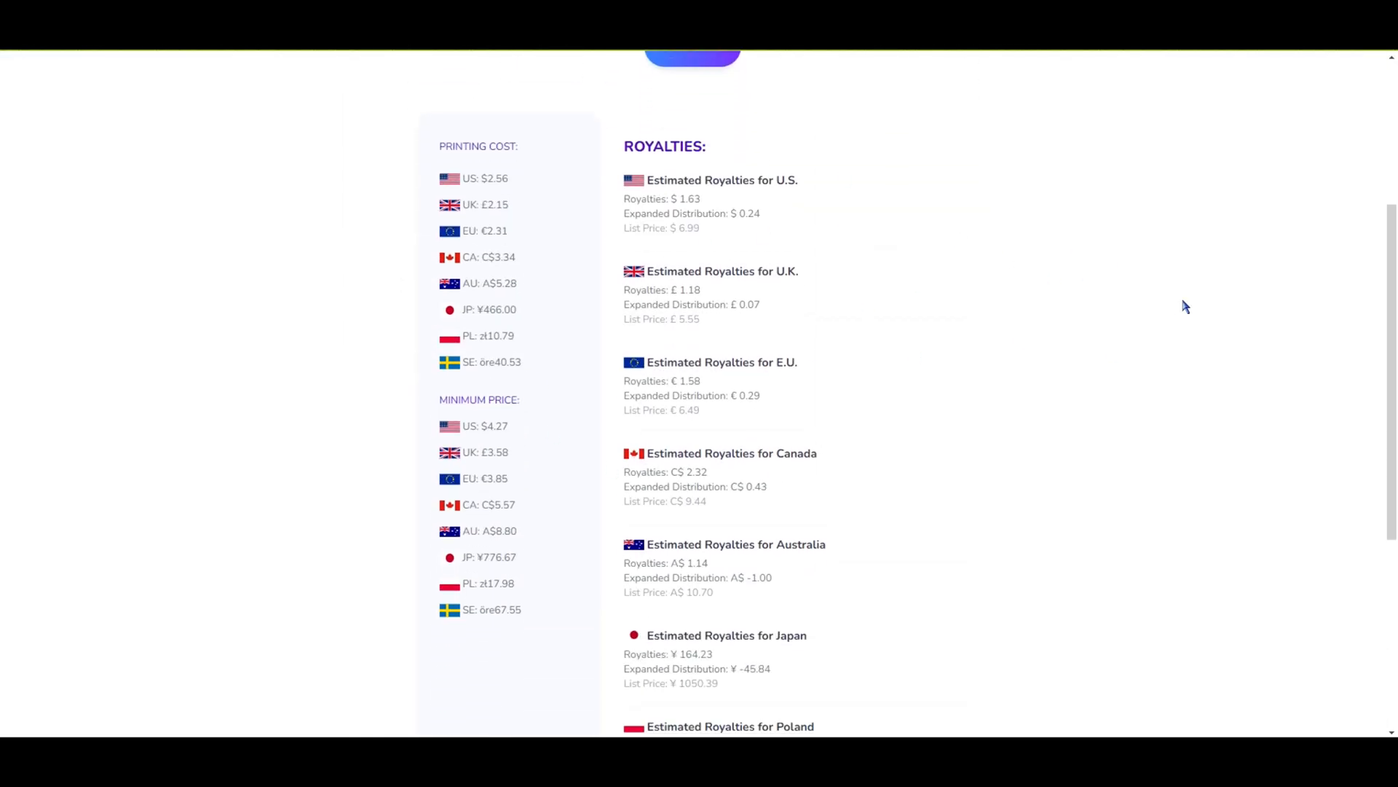
pyautogui.scroll(-5, 1186, 303)
pyautogui.scroll(8, 1171, 311)
pyautogui.scroll(2, 1166, 307)
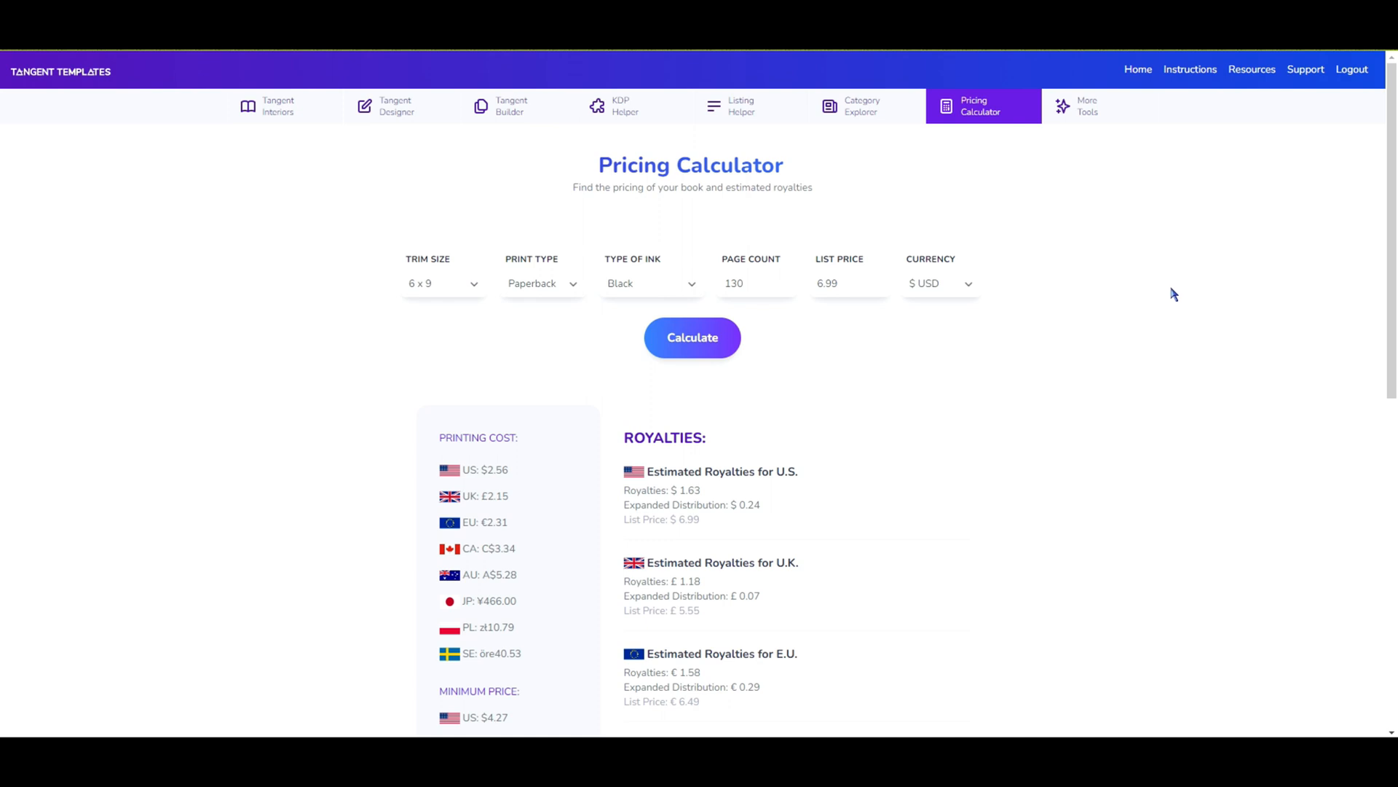
# Open the Quick Mockup tool from the additional tools and upload MyNotebook.pdf as the cover
pyautogui.click(1074, 108)
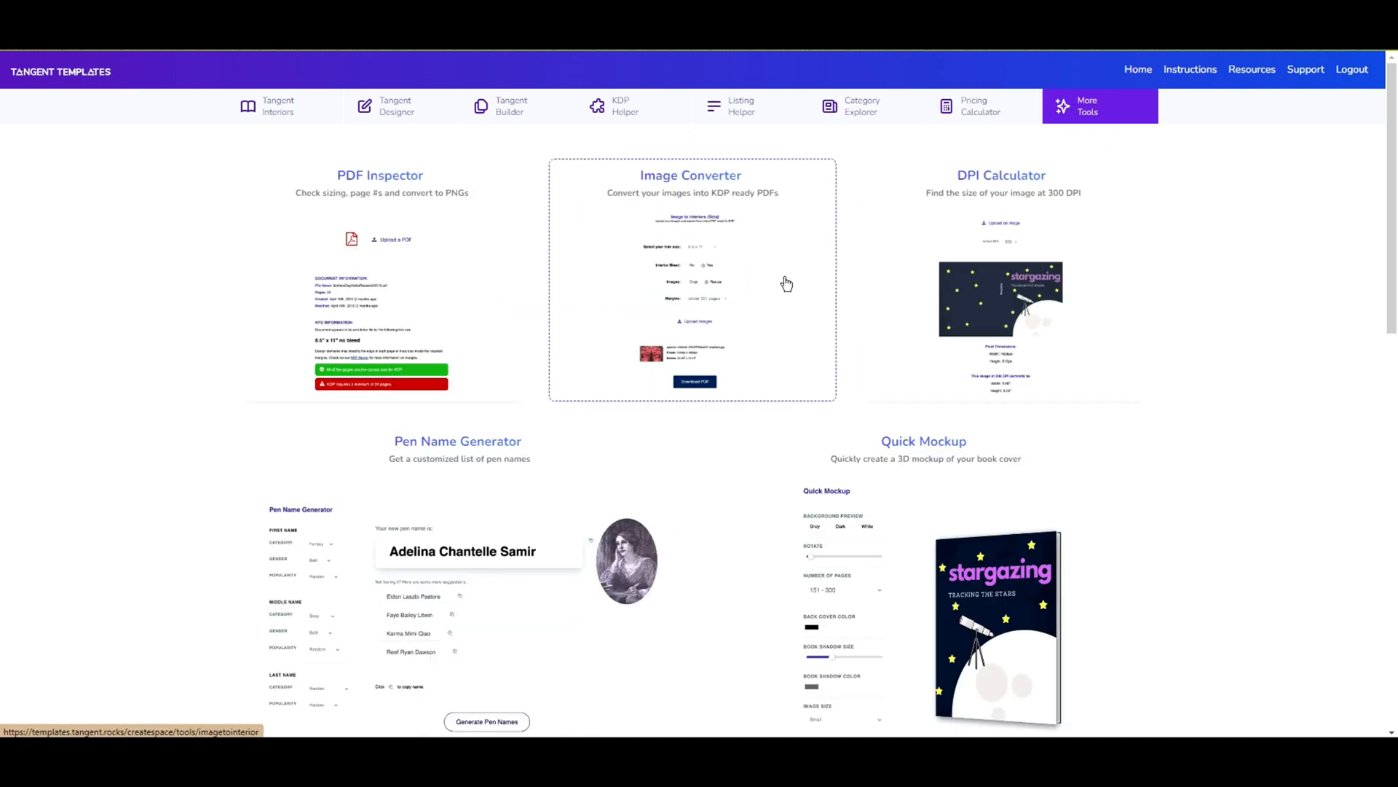
pyautogui.scroll(-1, 1254, 308)
pyautogui.scroll(-2, 1254, 308)
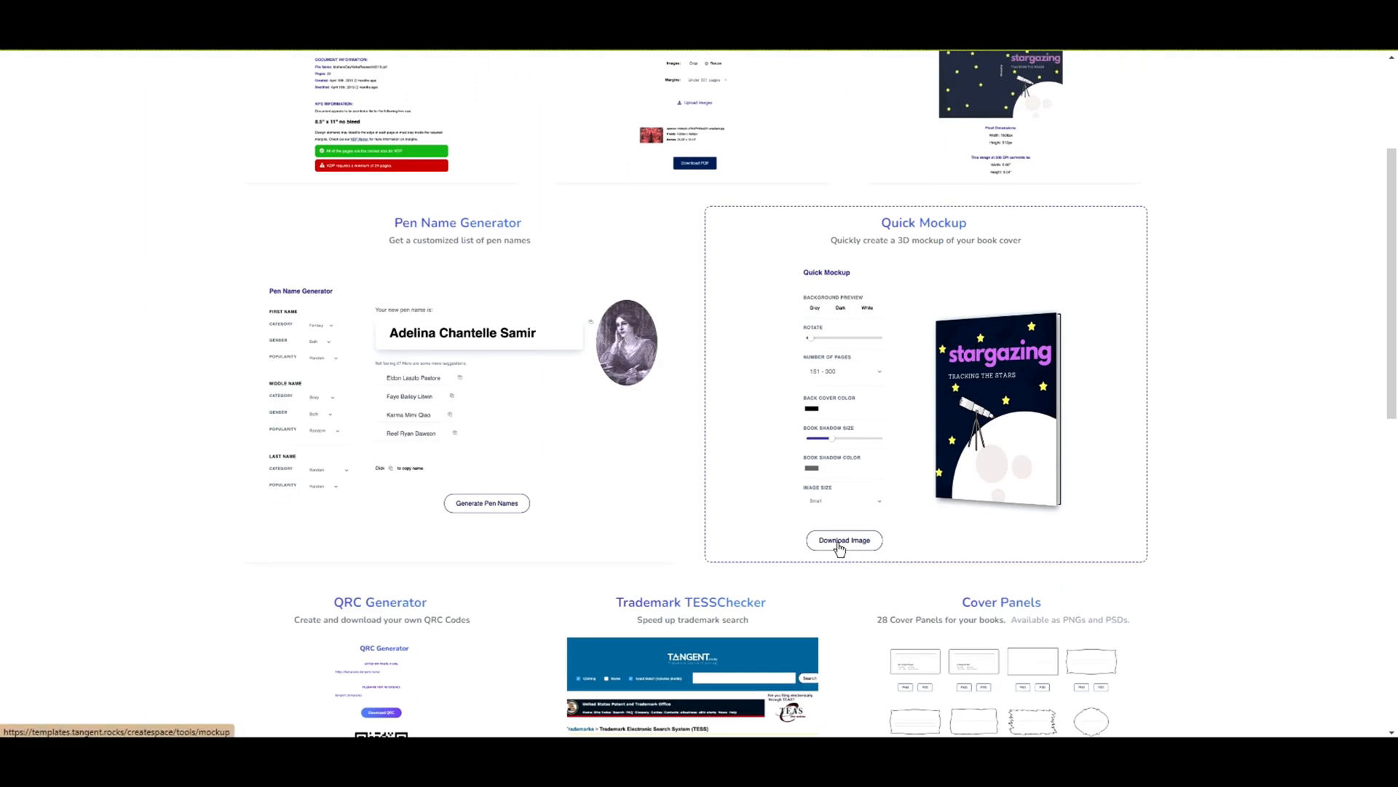
pyautogui.click(932, 223)
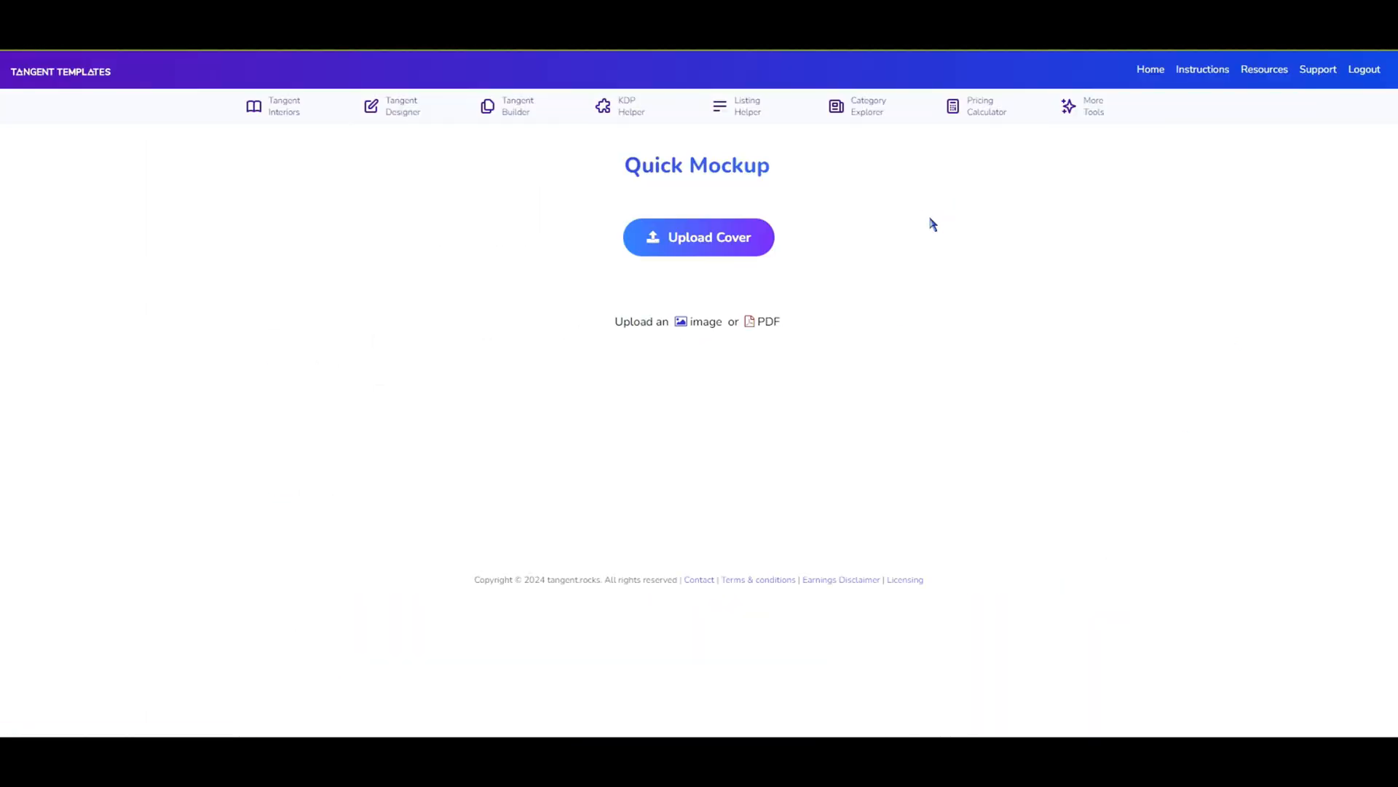
pyautogui.click(688, 239)
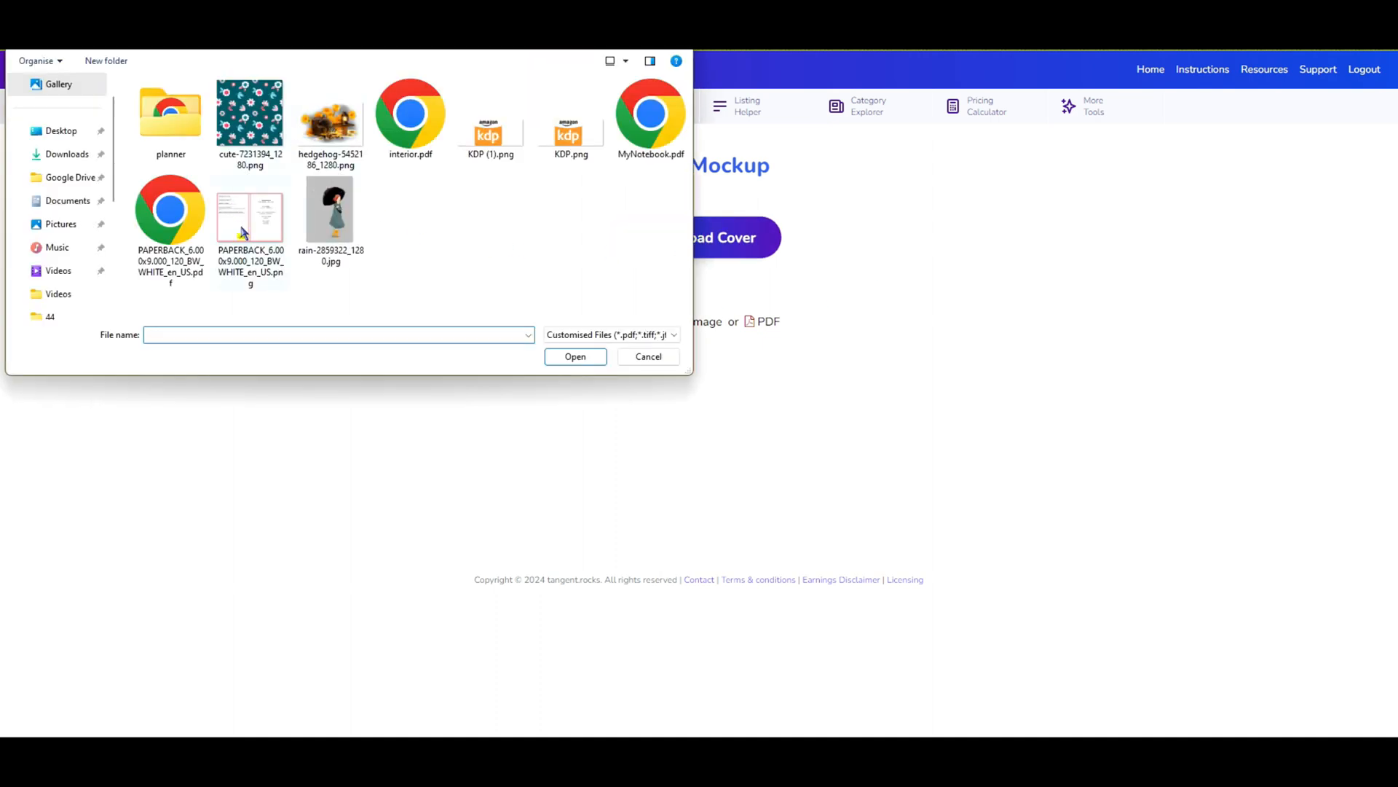
pyautogui.click(647, 117)
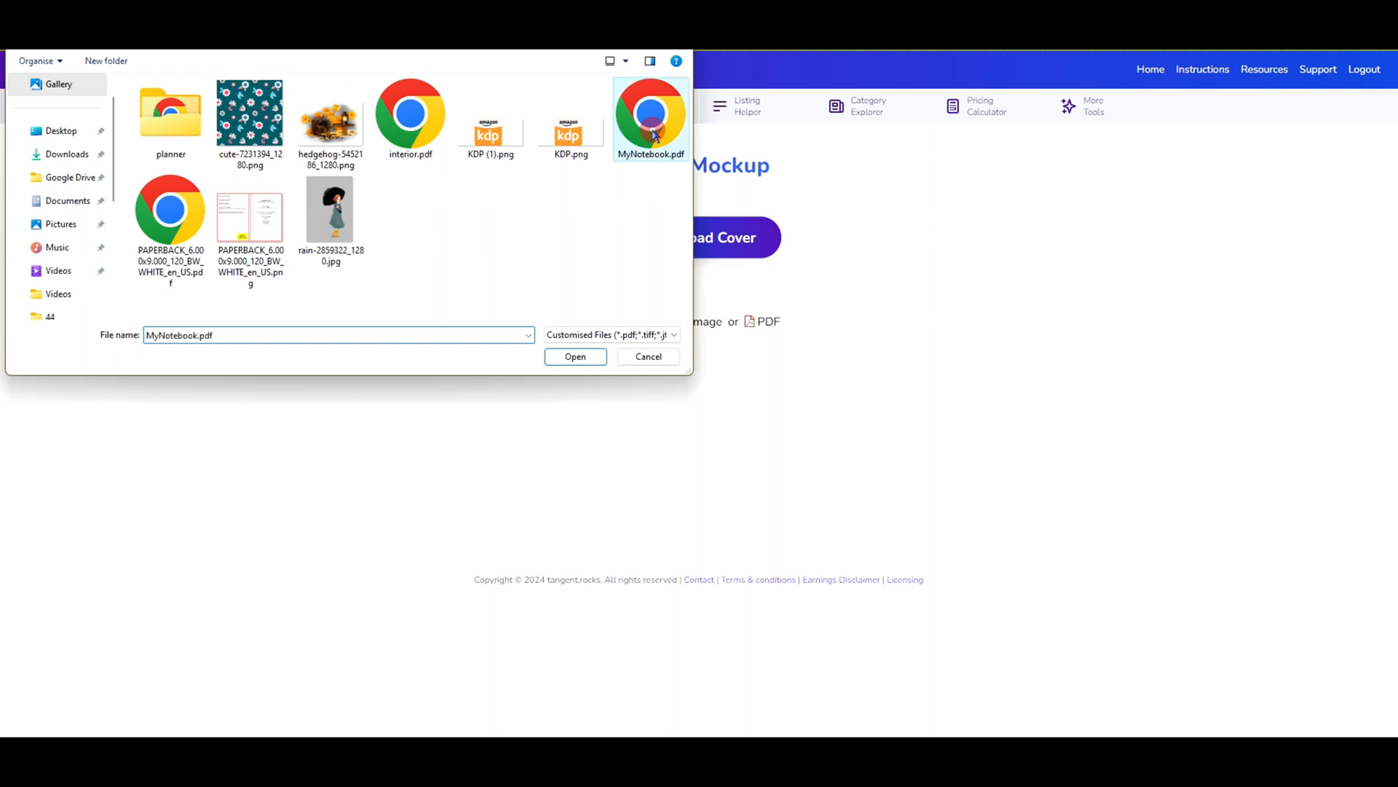
pyautogui.click(568, 356)
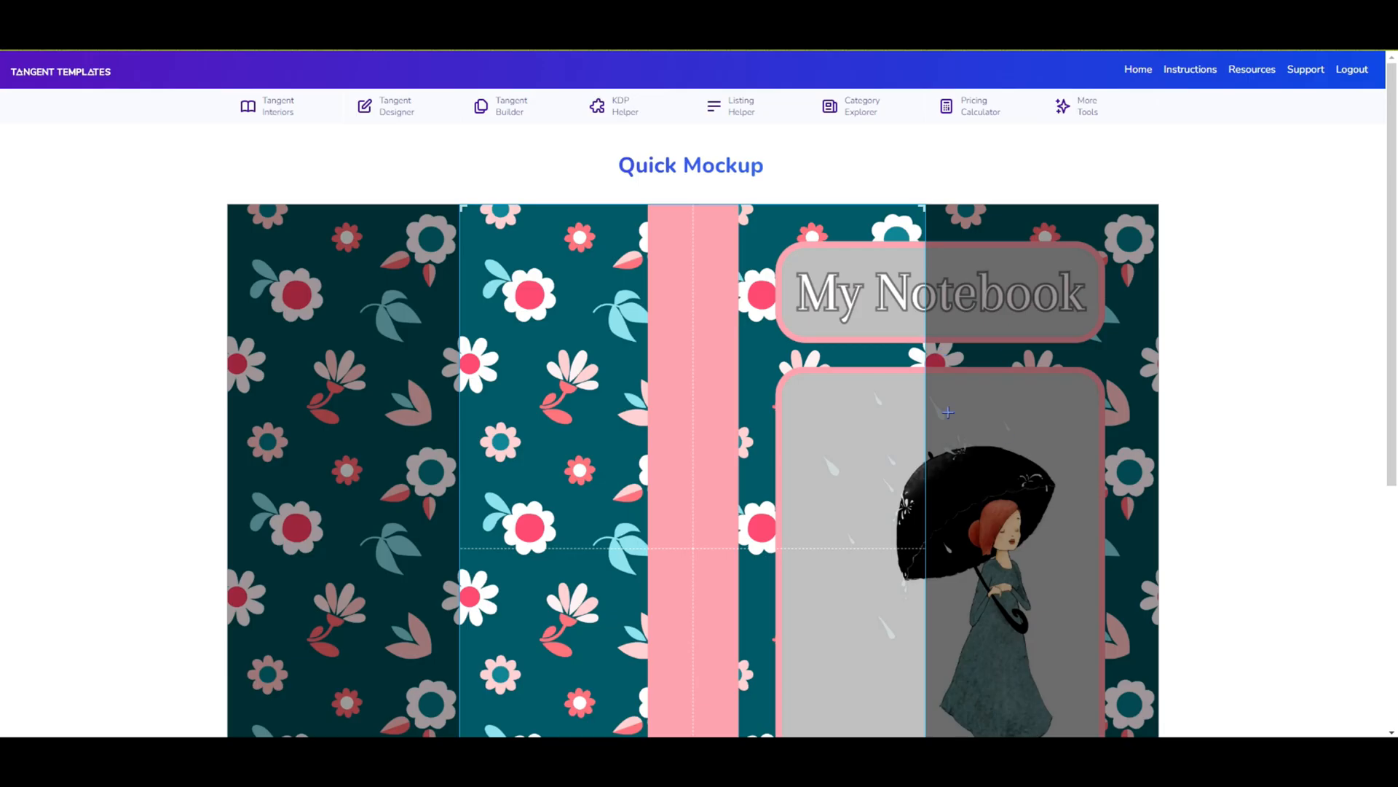
# Position the crop frame over the front half of the uploaded cover and crop it to generate the 3D mockup
pyautogui.scroll(-3, 1286, 262)
pyautogui.moveTo(819, 337); pyautogui.dragTo(1053, 349)
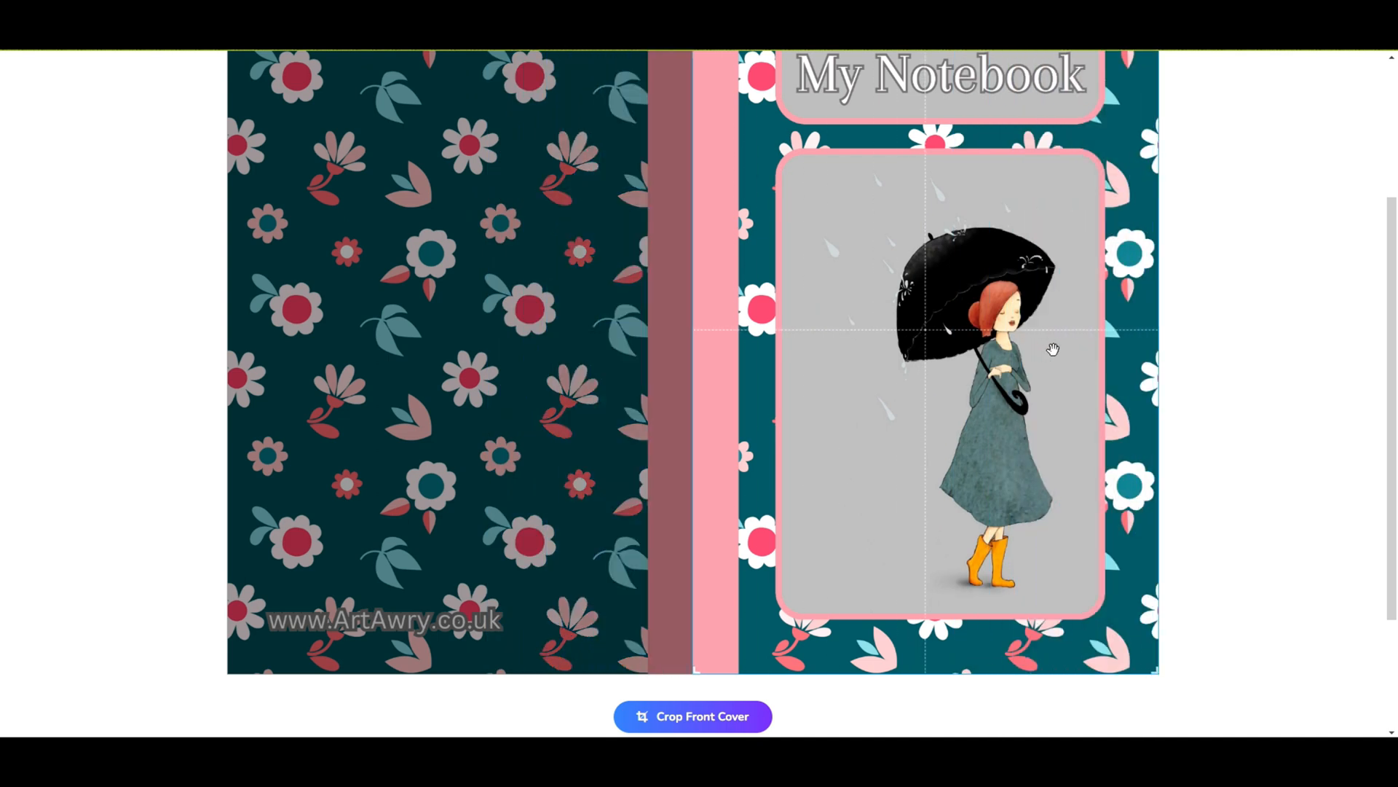
pyautogui.scroll(-2, 1217, 299)
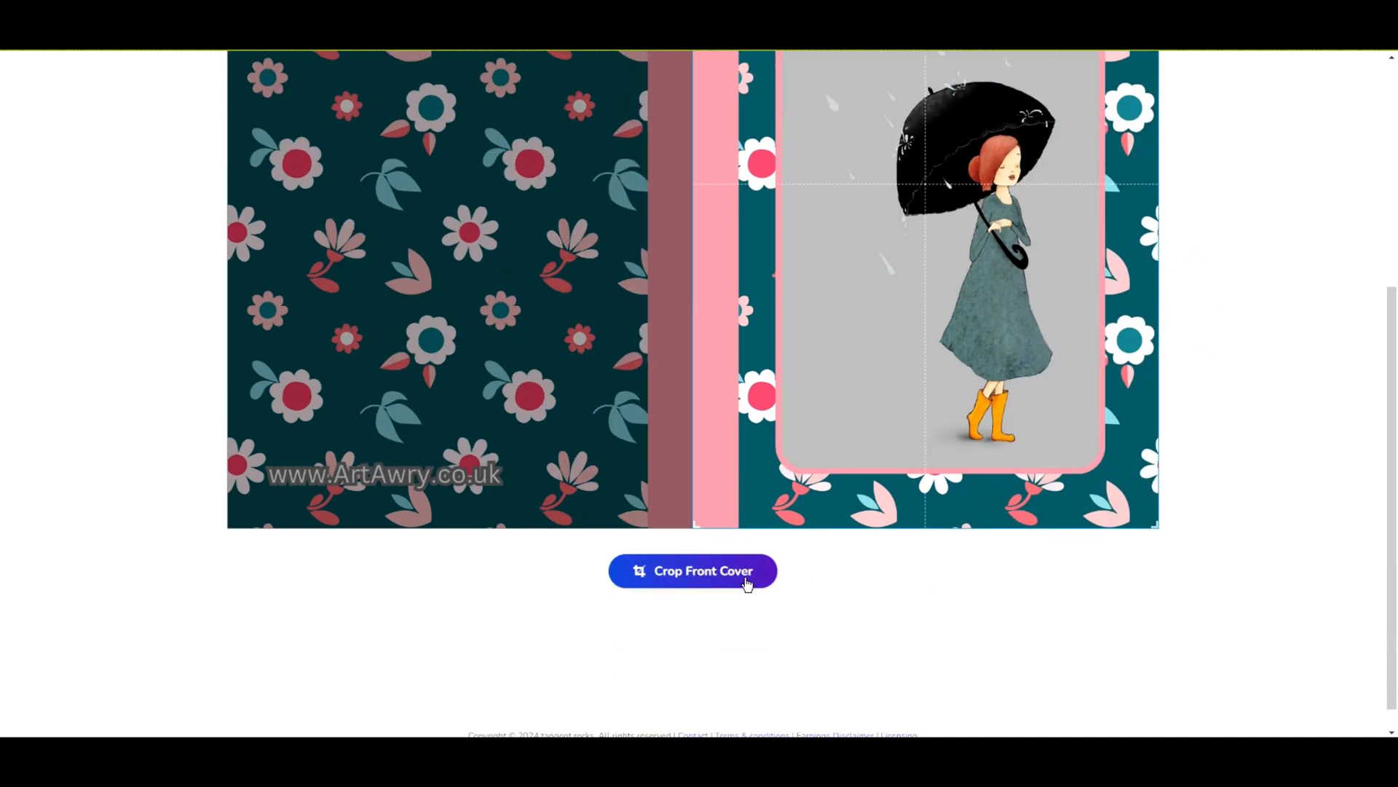
pyautogui.click(702, 572)
pyautogui.scroll(3, 487, 402)
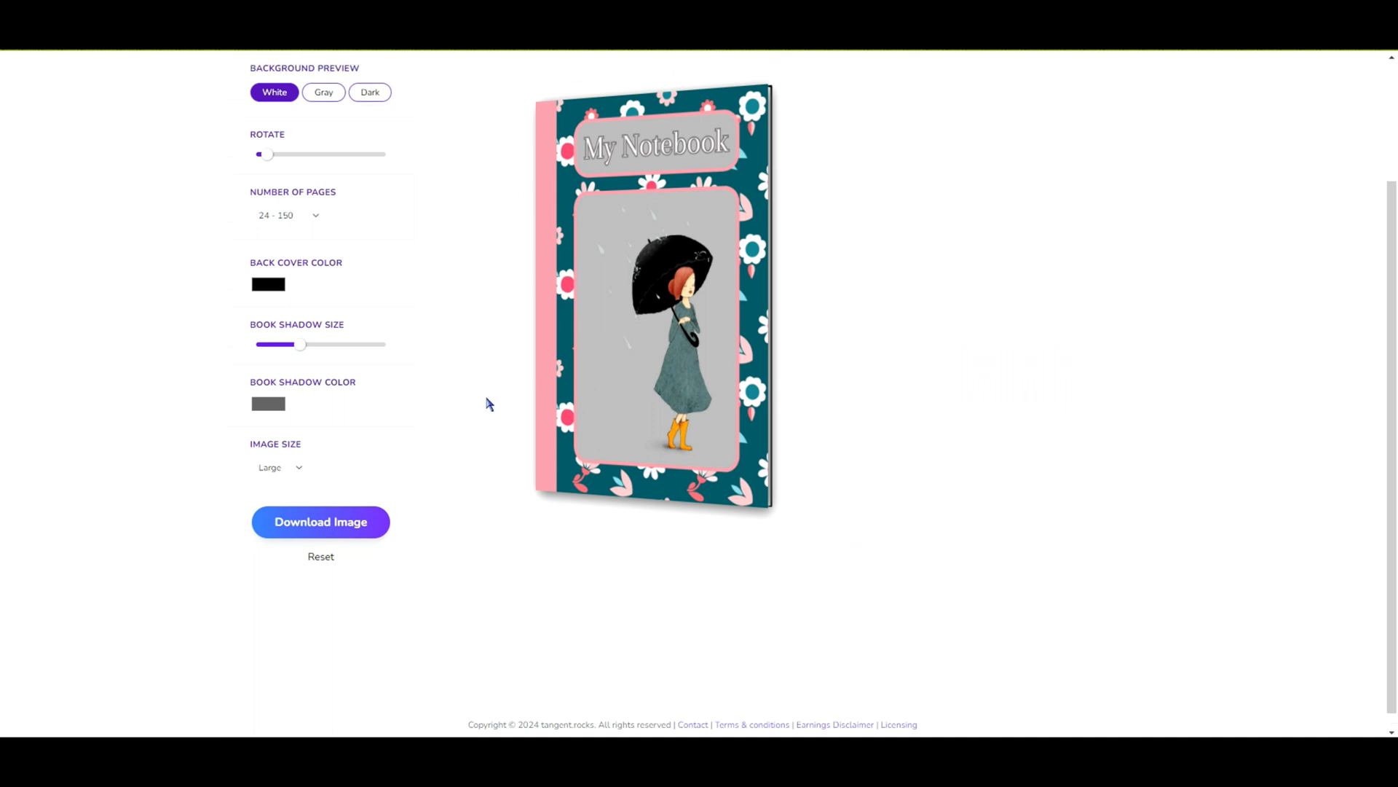
pyautogui.scroll(-2, 434, 481)
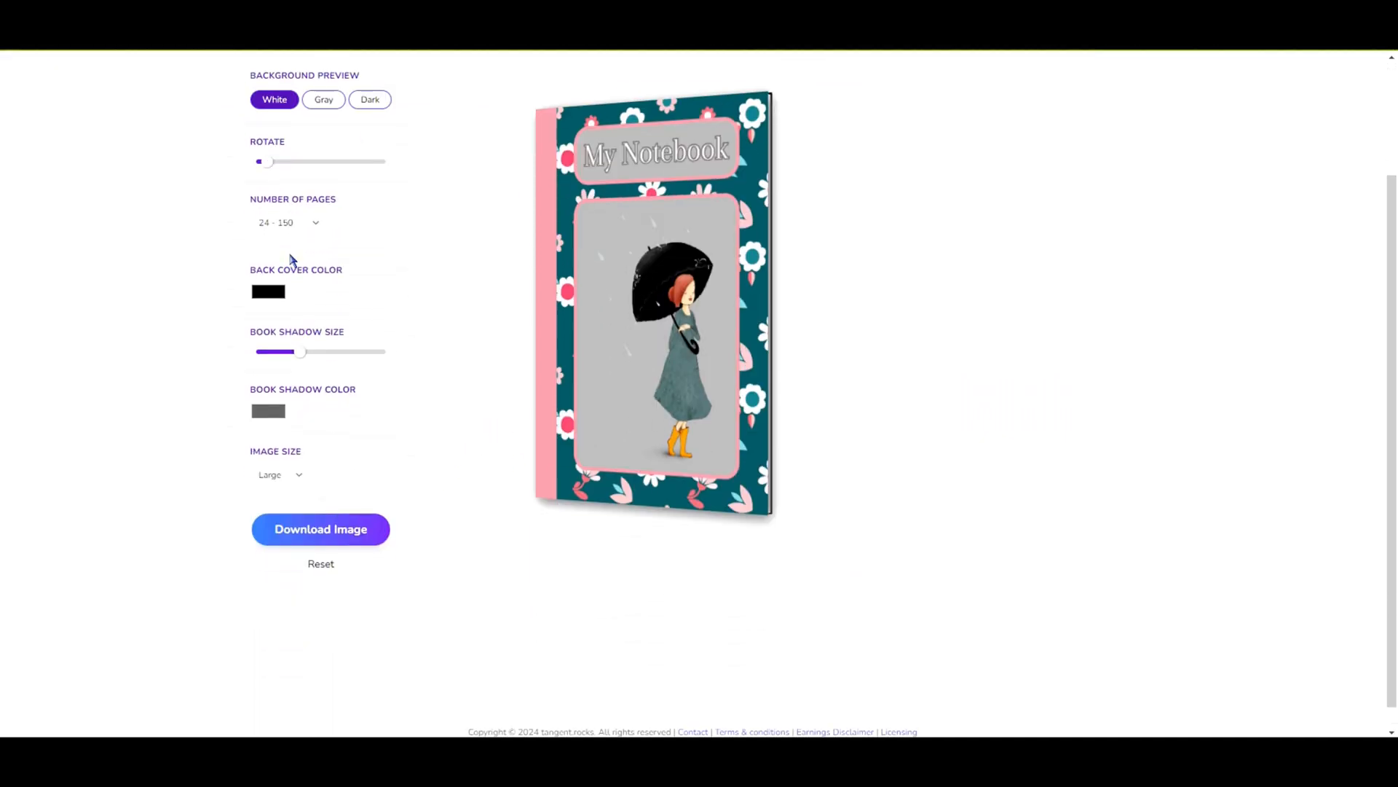
# Try the 301 - 500 and 501 - 700 page ranges on the book mockup to compare its thickness
pyautogui.click(318, 226)
pyautogui.click(297, 267)
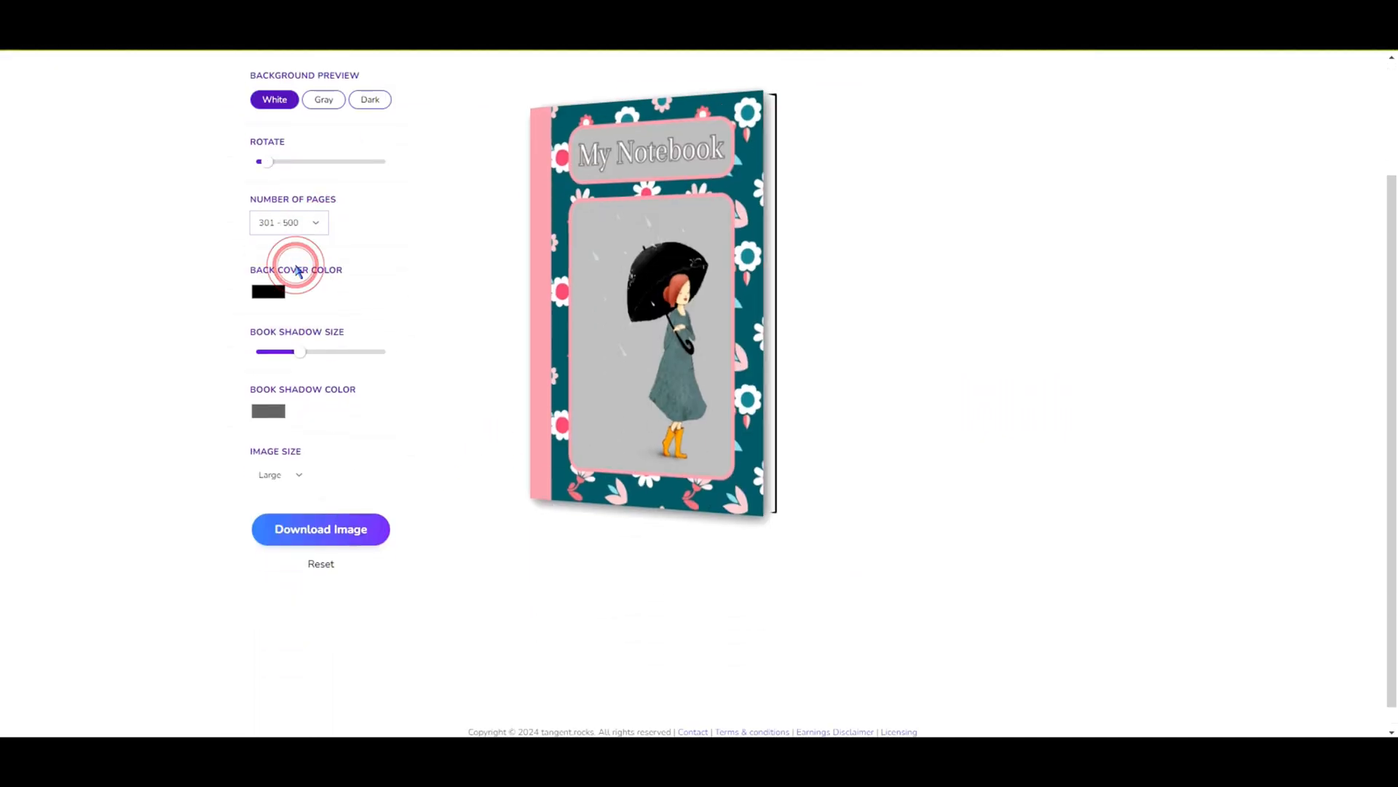
pyautogui.click(312, 222)
pyautogui.click(289, 281)
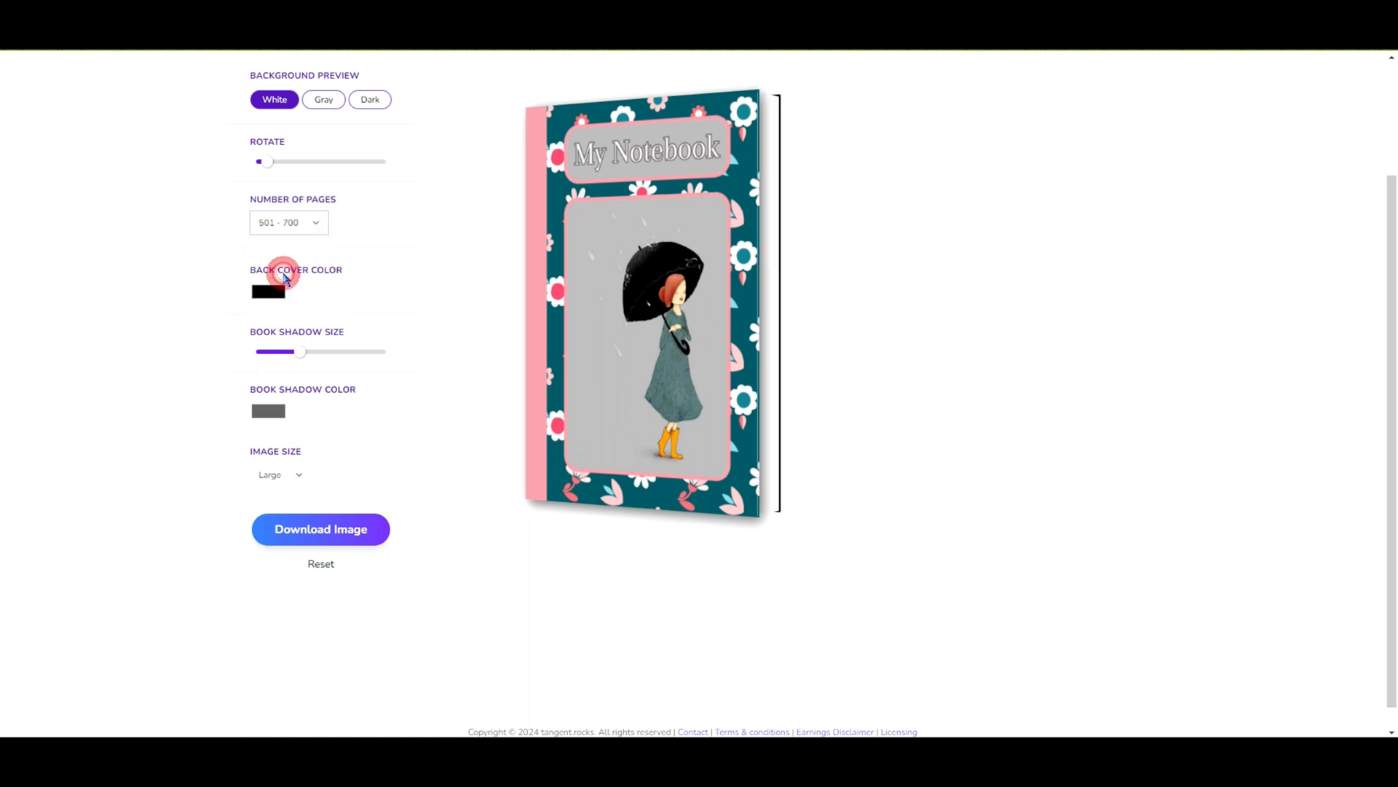
pyautogui.scroll(2, 925, 361)
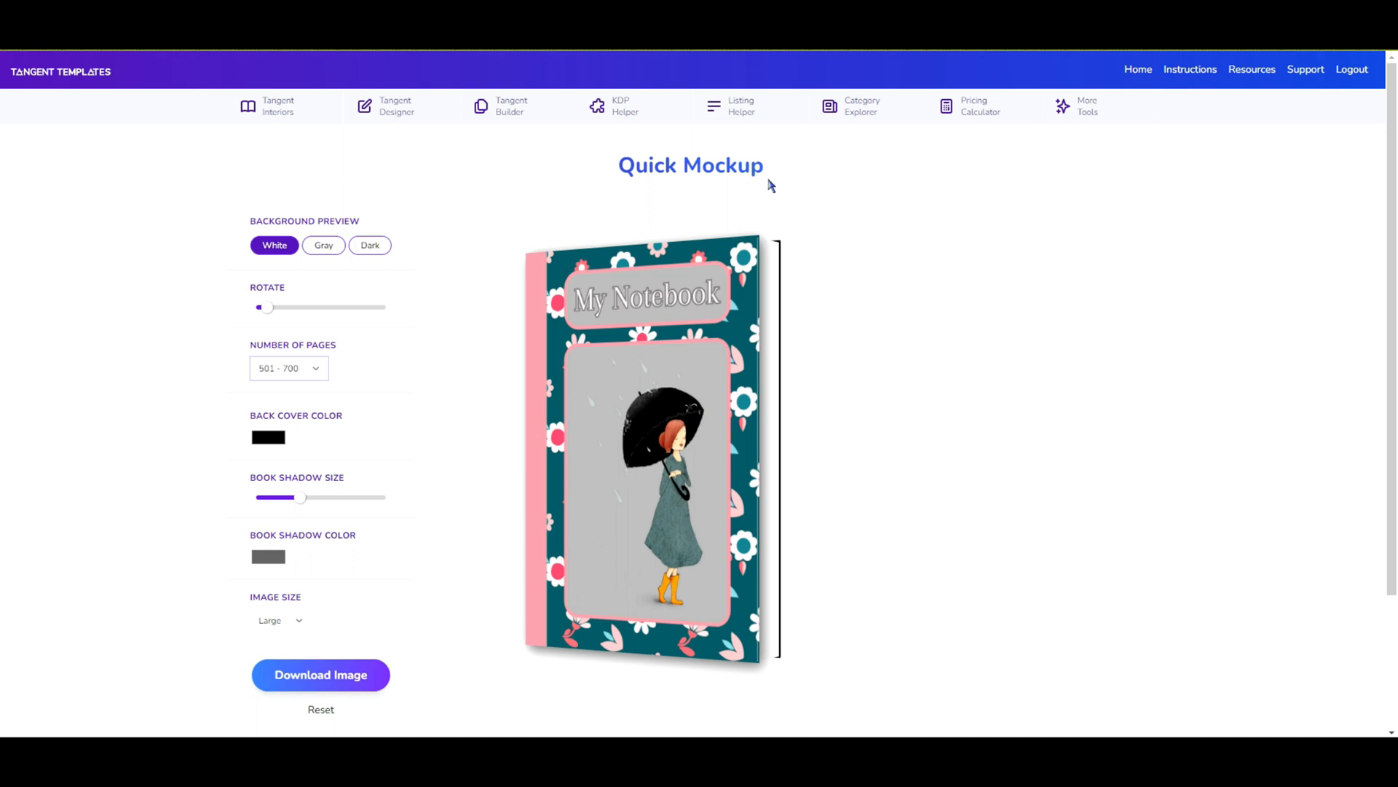
pyautogui.scroll(-1, 946, 412)
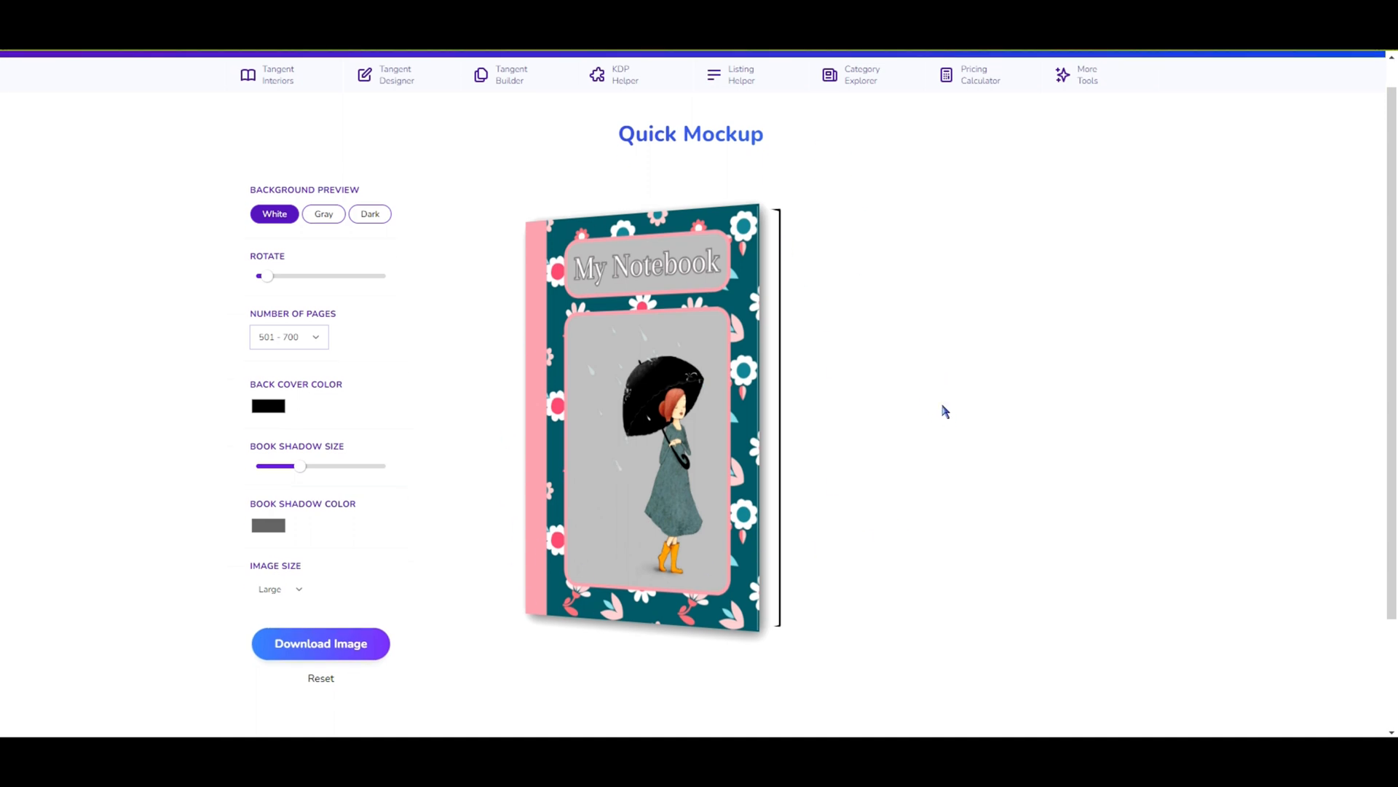
# Reduce the mockup's book shadow size, set its rotation to the minimum and choose 301 - 500 pages
pyautogui.moveTo(303, 433); pyautogui.dragTo(275, 425)
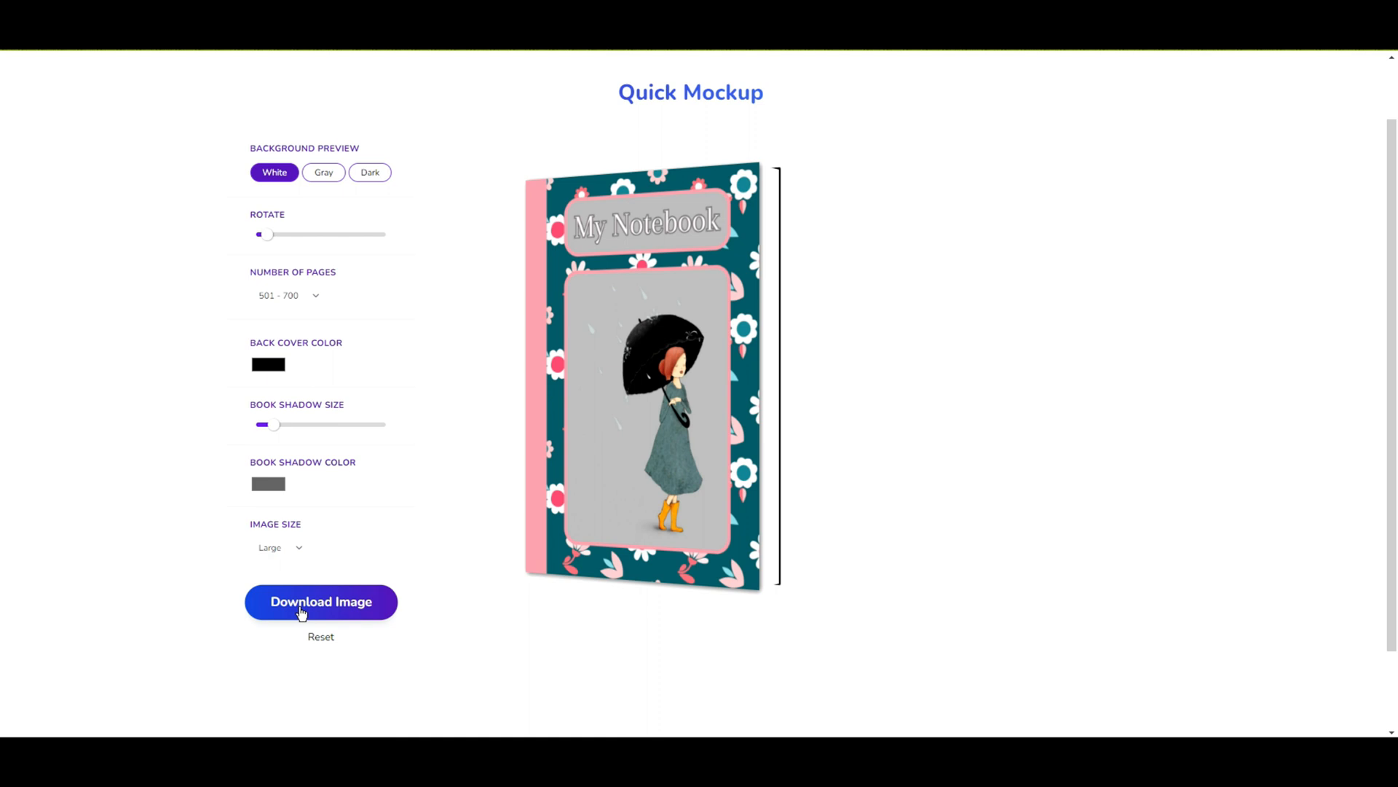
pyautogui.moveTo(265, 235); pyautogui.dragTo(226, 247)
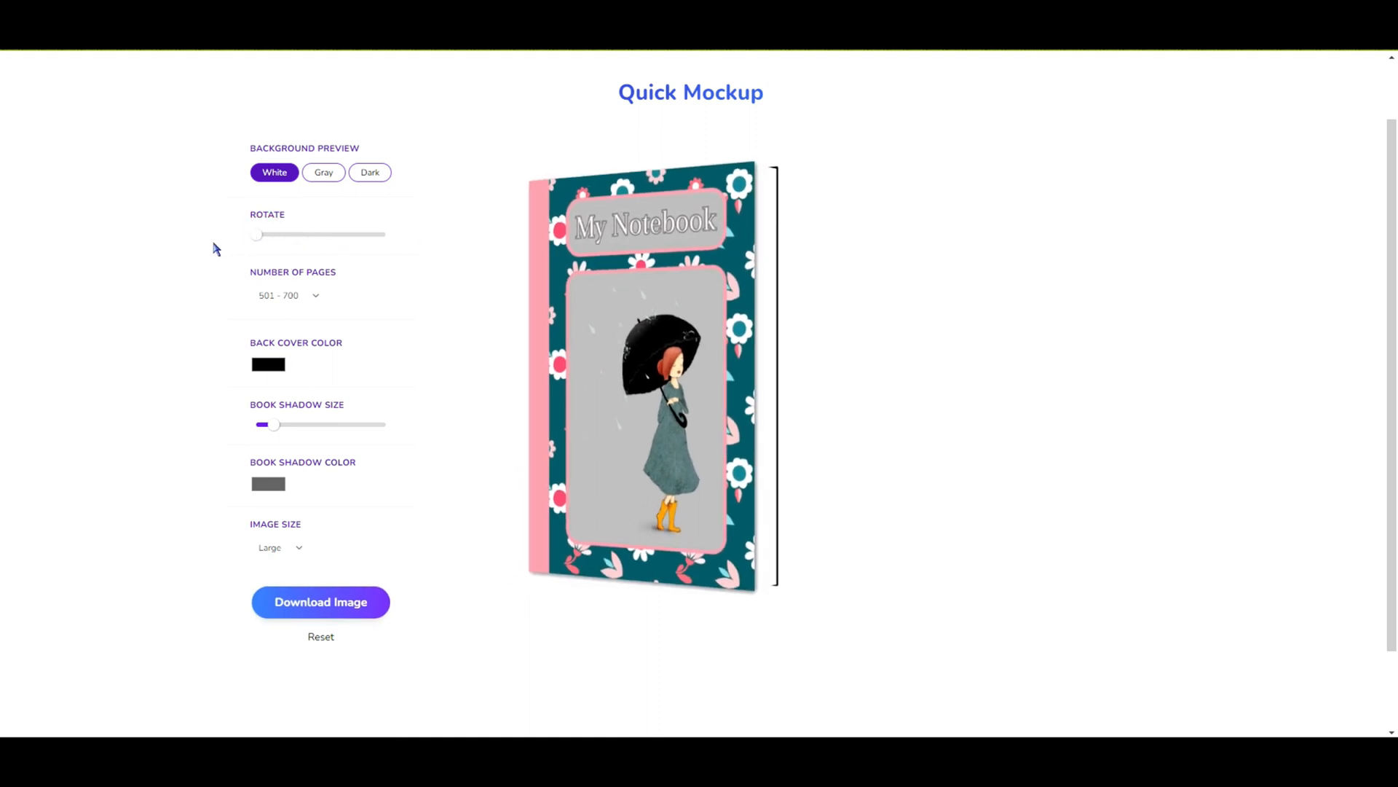
pyautogui.click(311, 297)
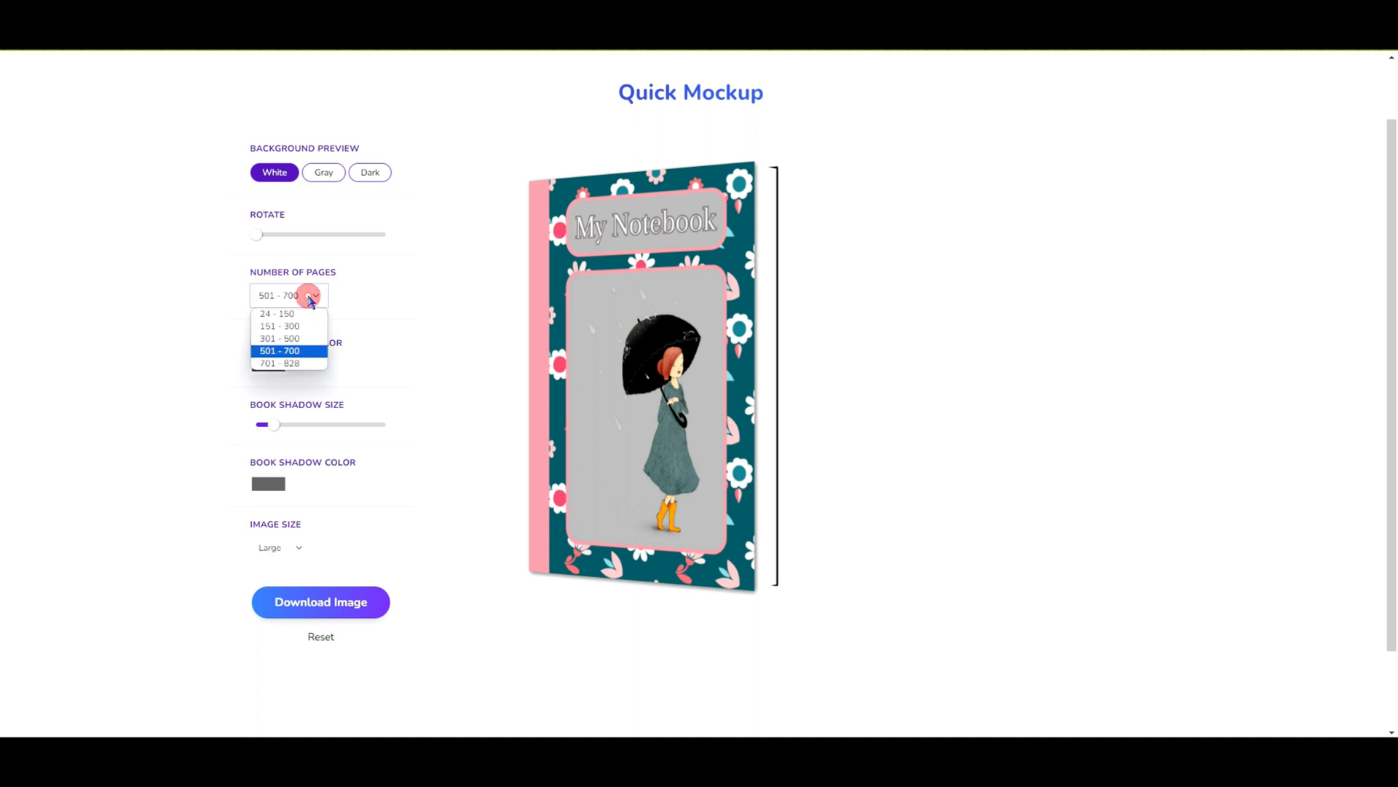
pyautogui.click(302, 338)
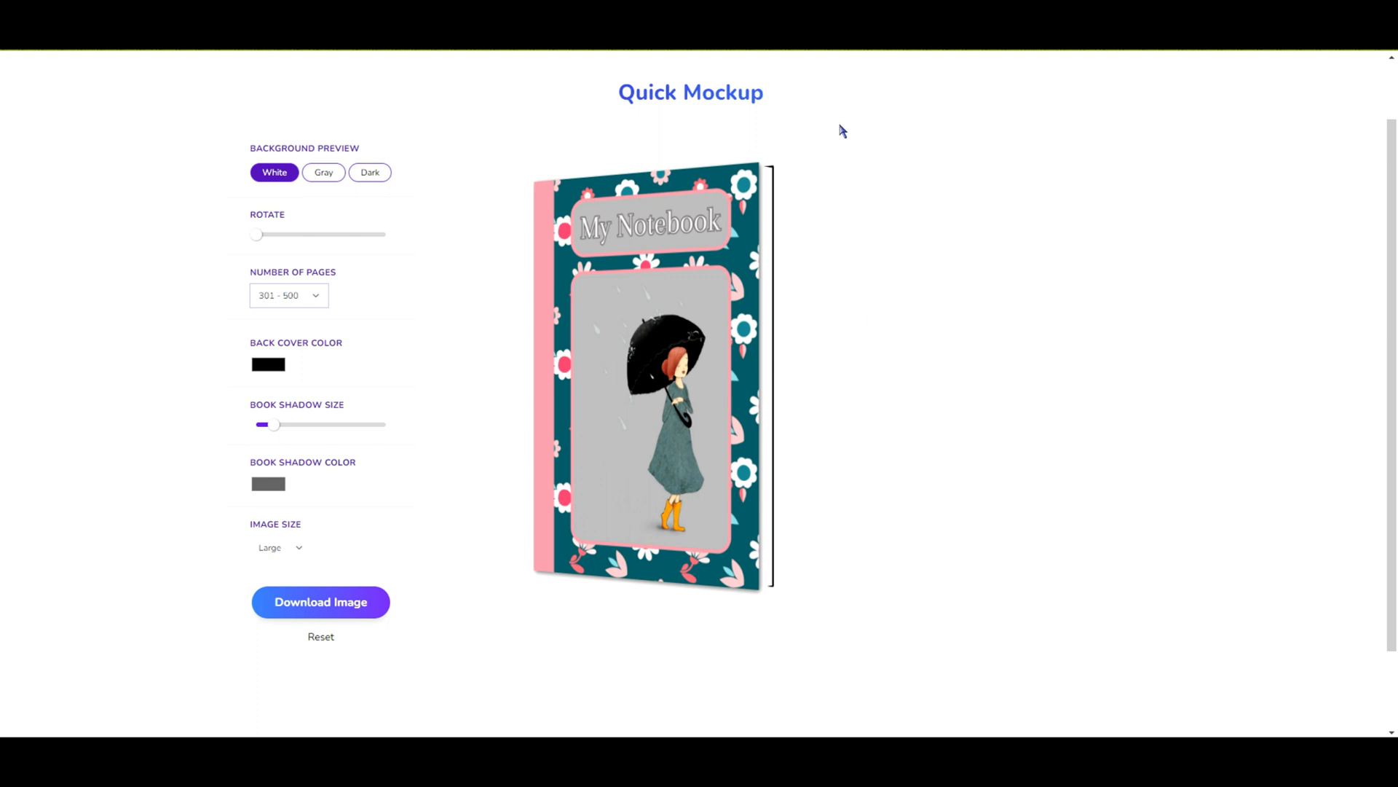
# Leave the mockup tool and look through the Resources links and the Instructions page with its video walkthroughs
pyautogui.click(20, 50)
pyautogui.scroll(4, 109, 263)
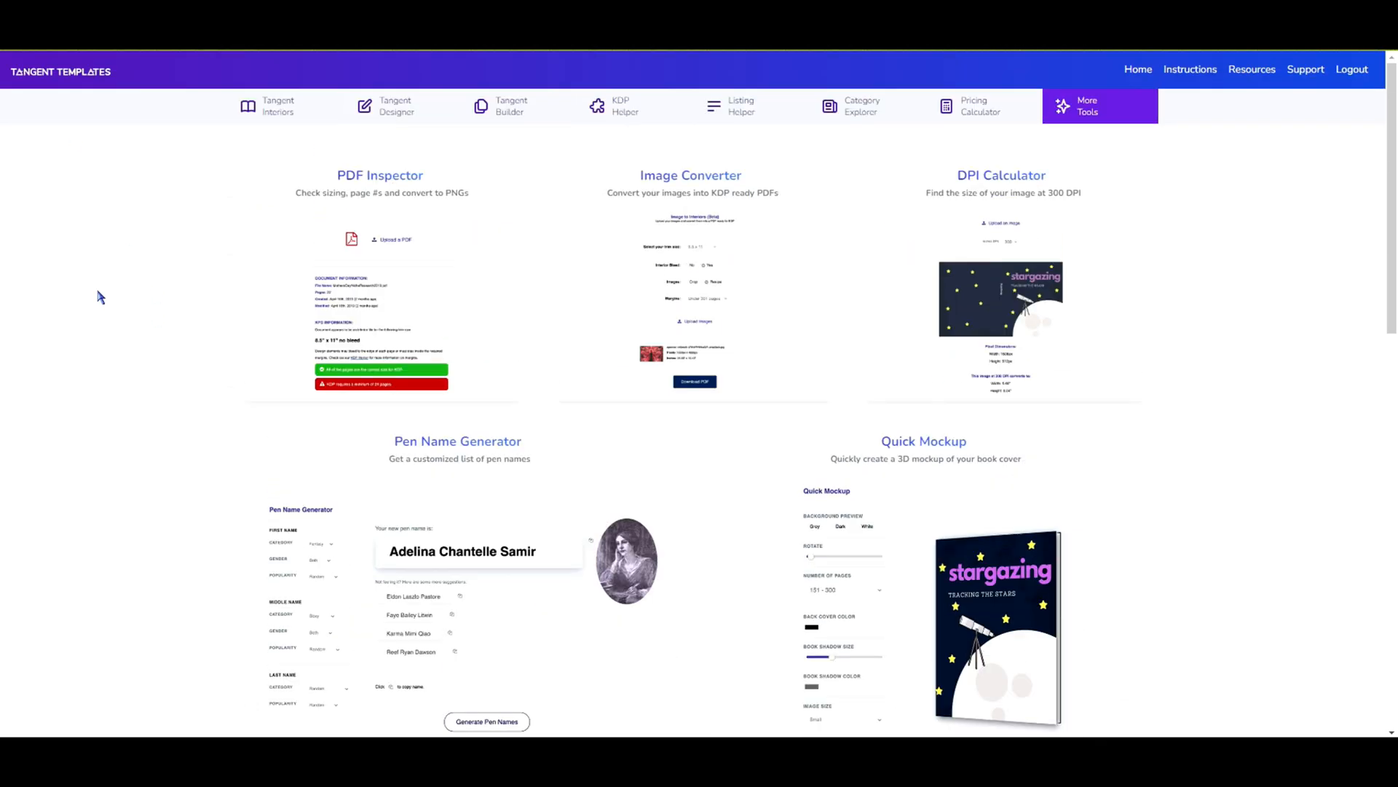
pyautogui.click(286, 110)
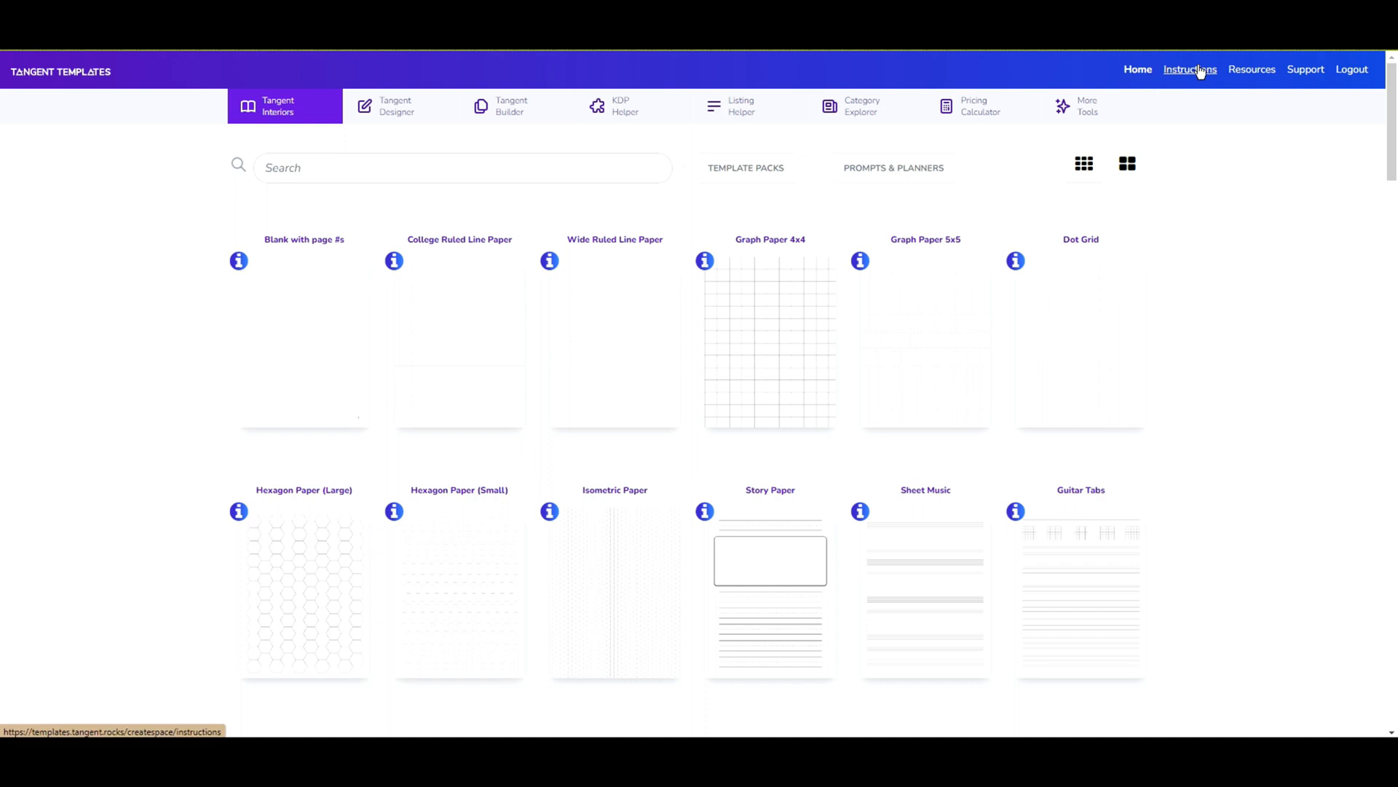
pyautogui.click(1257, 73)
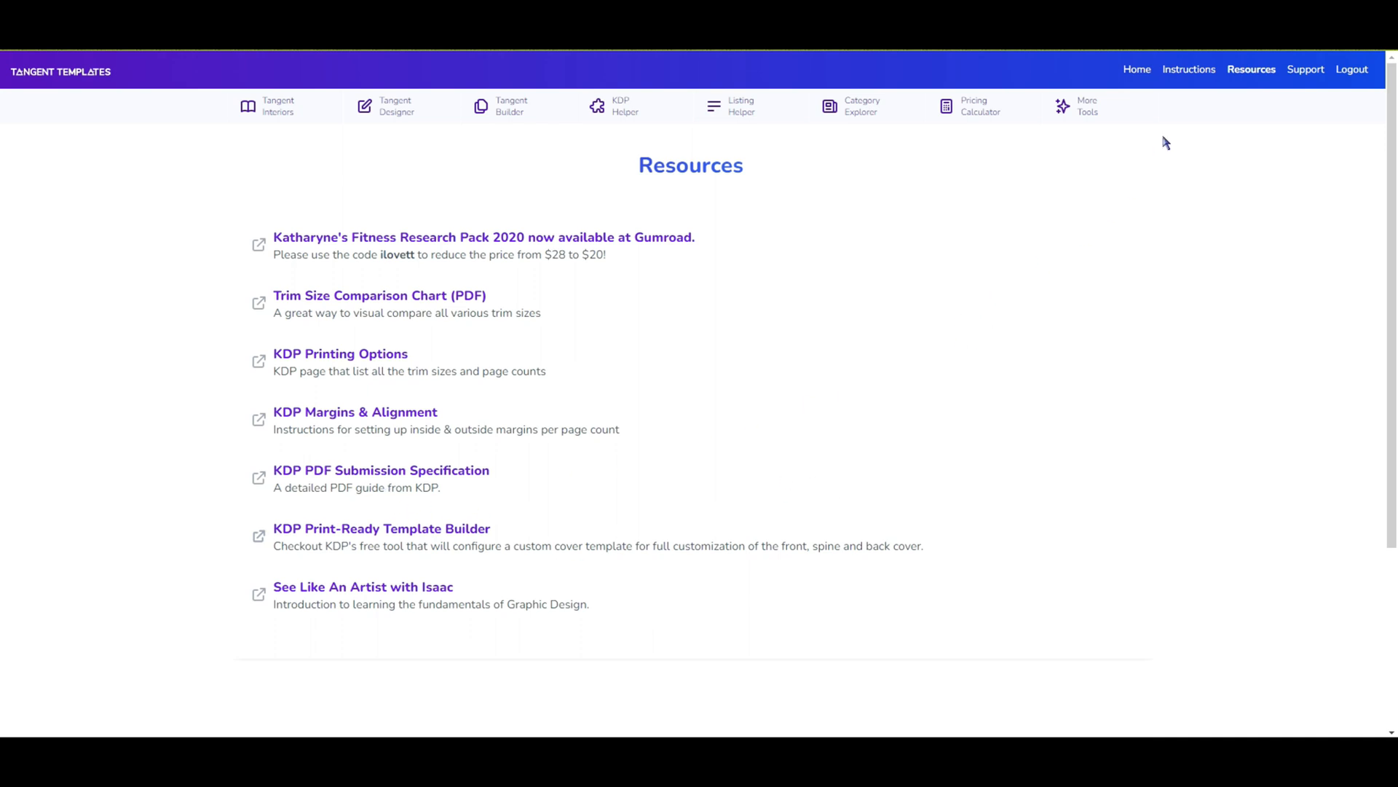
pyautogui.click(1195, 71)
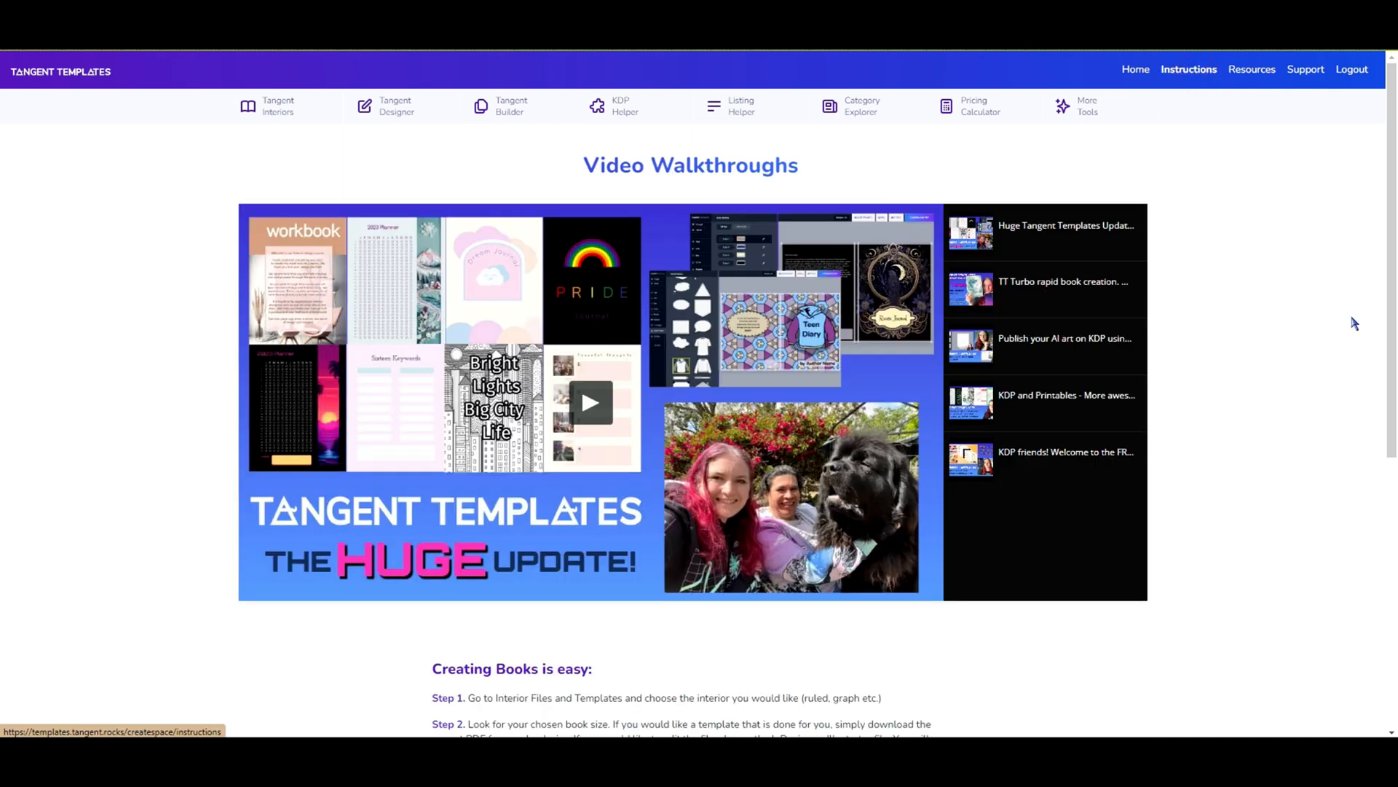
pyautogui.scroll(-5, 1384, 313)
pyautogui.scroll(5, 1392, 312)
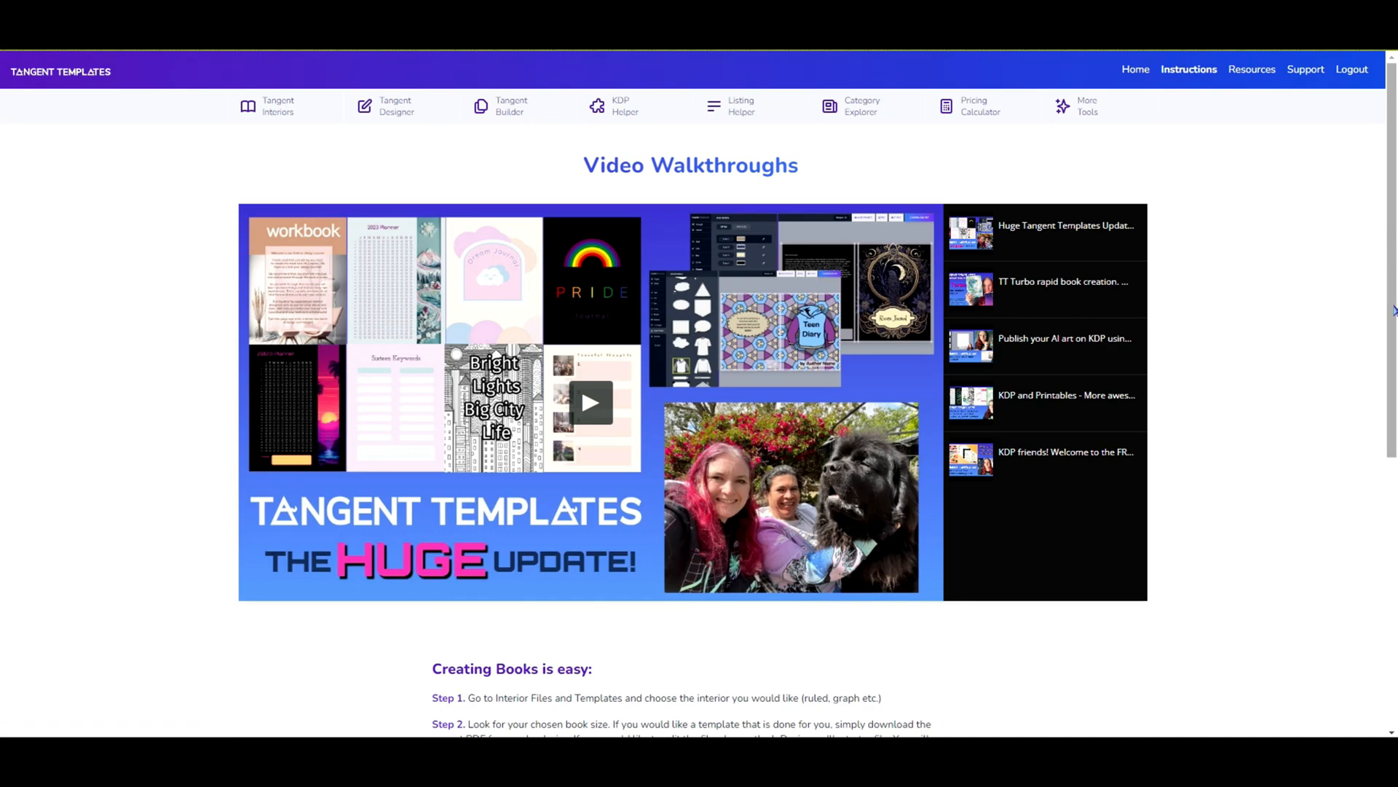
# Return to Tangent Interiors and browse the available interior templates
pyautogui.click(274, 115)
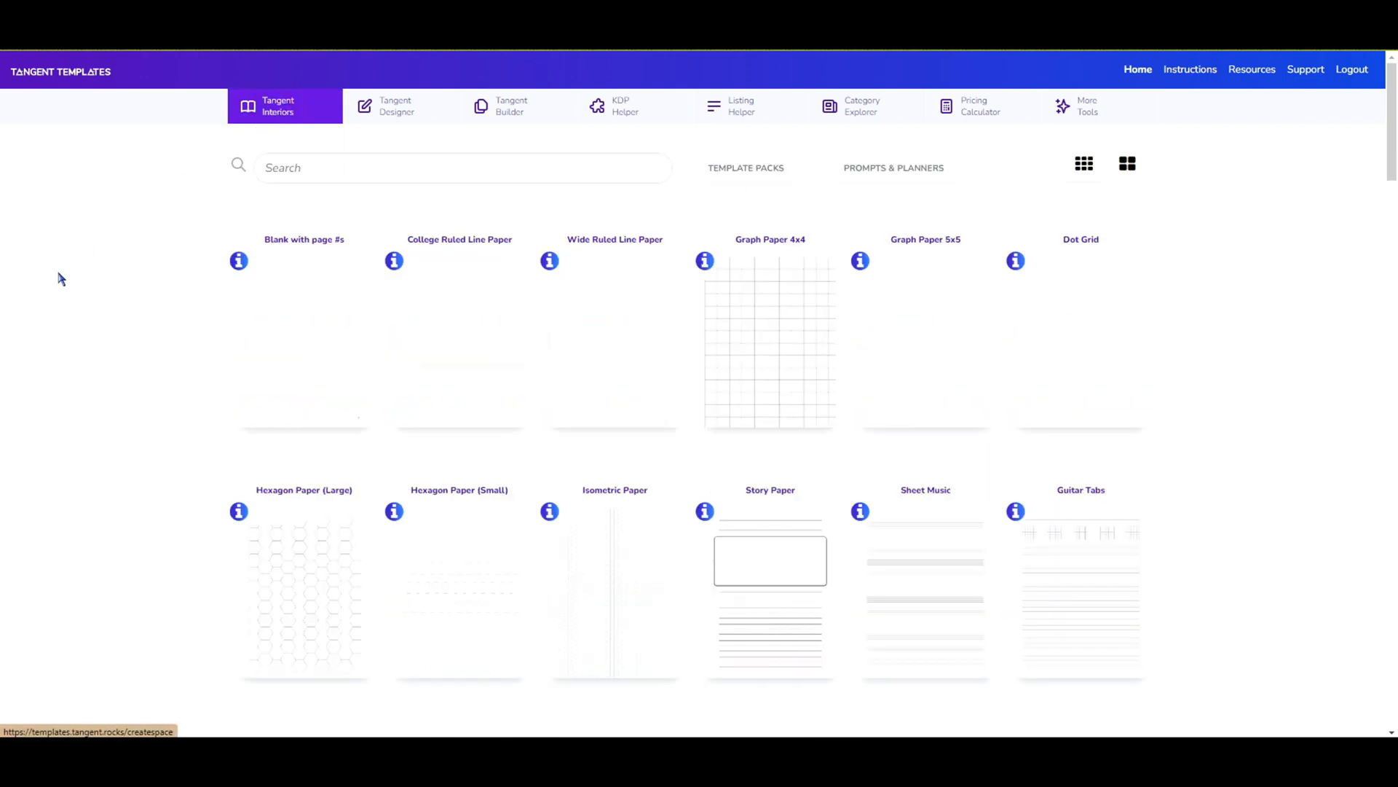
pyautogui.scroll(-1, 62, 263)
pyautogui.scroll(1, 63, 264)
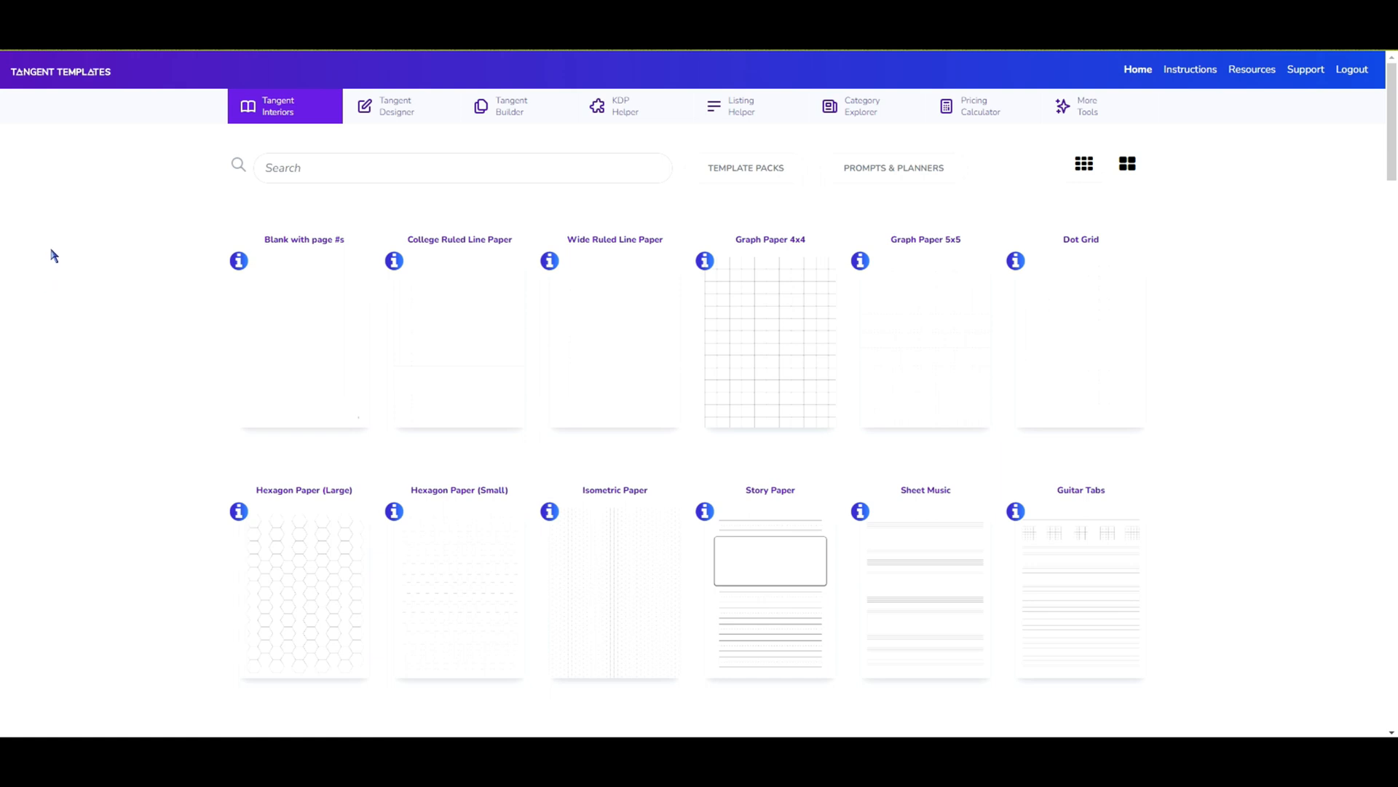
pyautogui.scroll(-5, 53, 254)
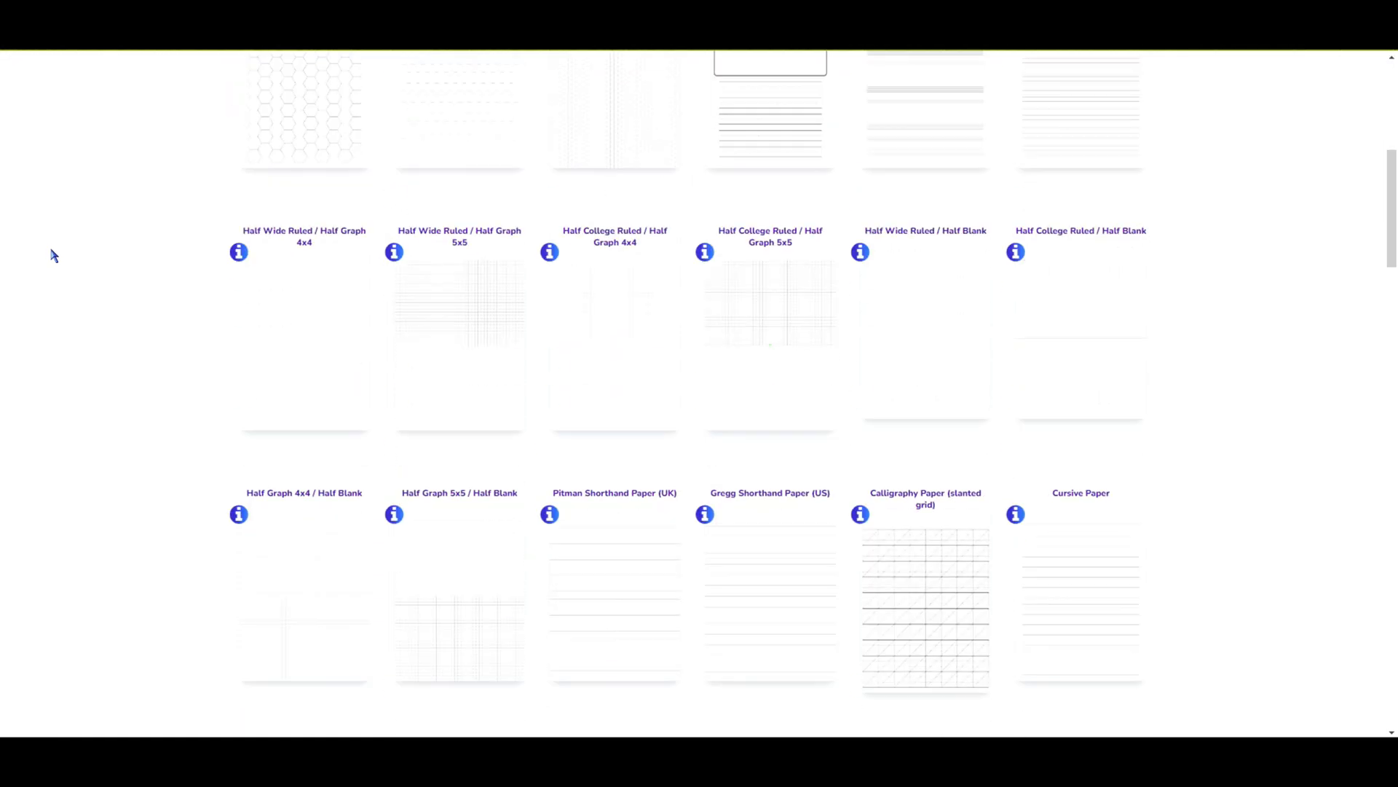
pyautogui.scroll(5, 53, 255)
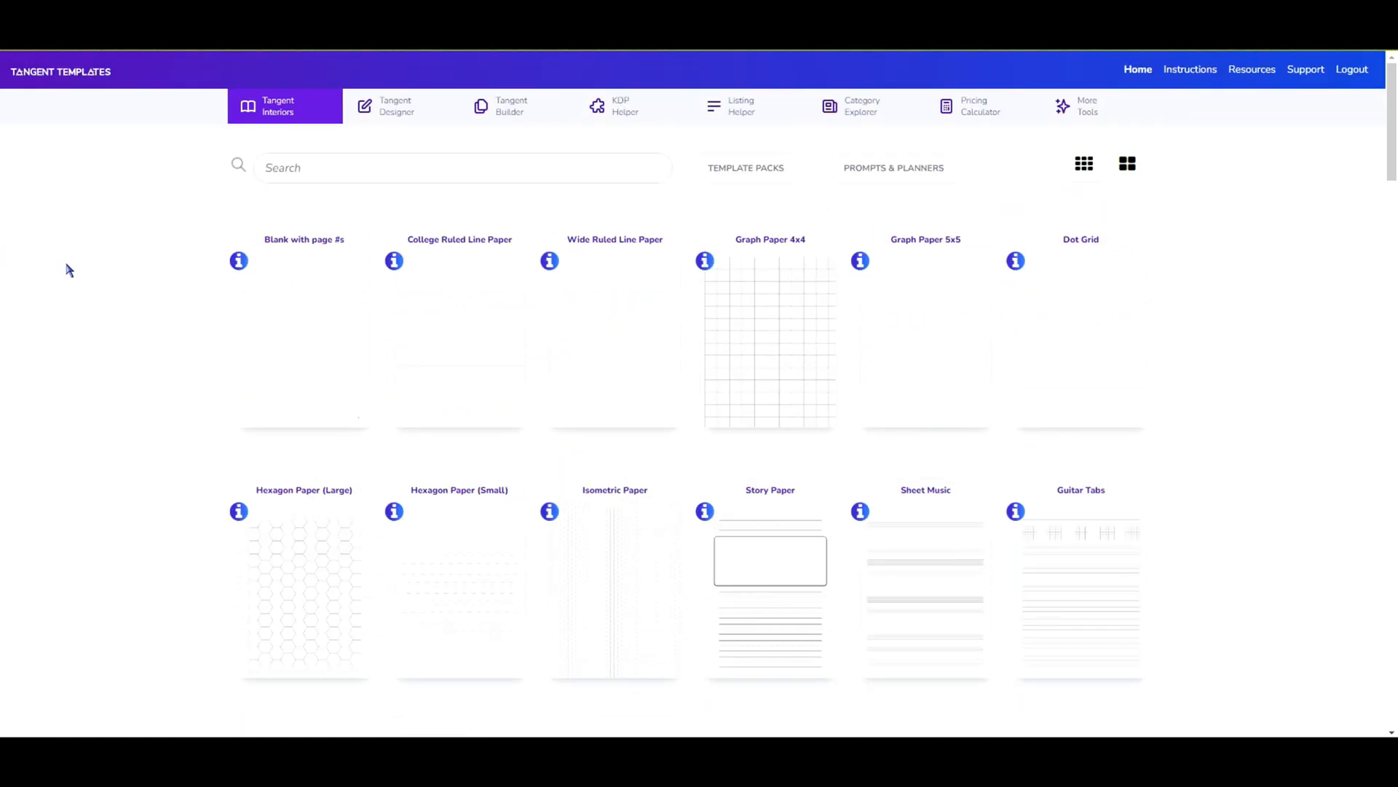